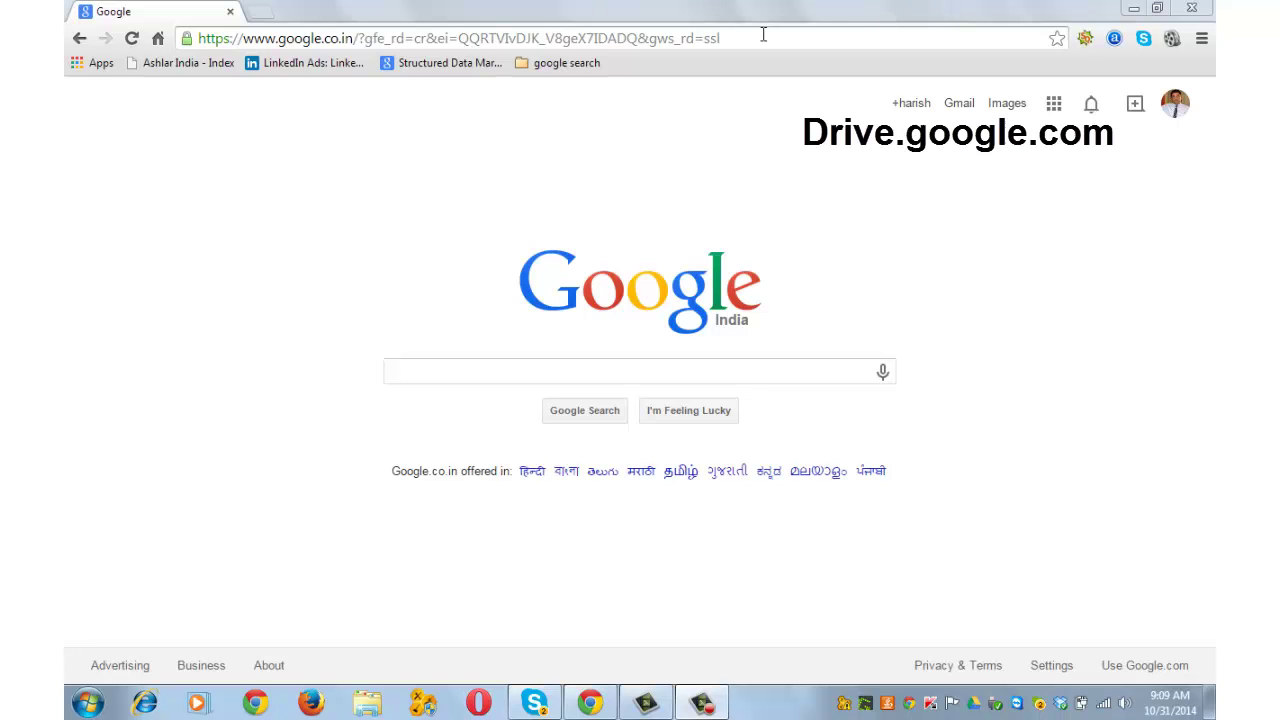
# Step: Open drive.google.com/#my-drive and create a new blank spreadsheet in My Drive
pyautogui.moveTo(763, 38); pyautogui.dragTo(190, 38)
pyautogui.write('drive.google.com/#my-drive')
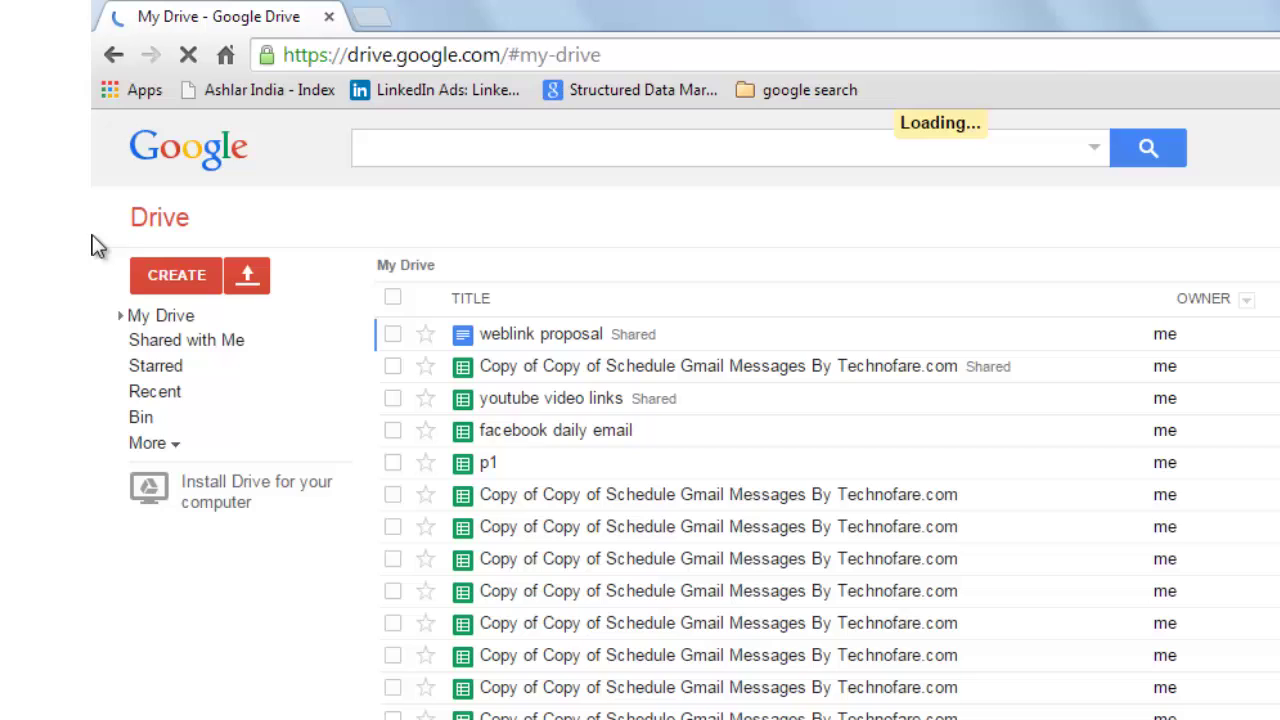
pyautogui.click(207, 284)
pyautogui.click(274, 597)
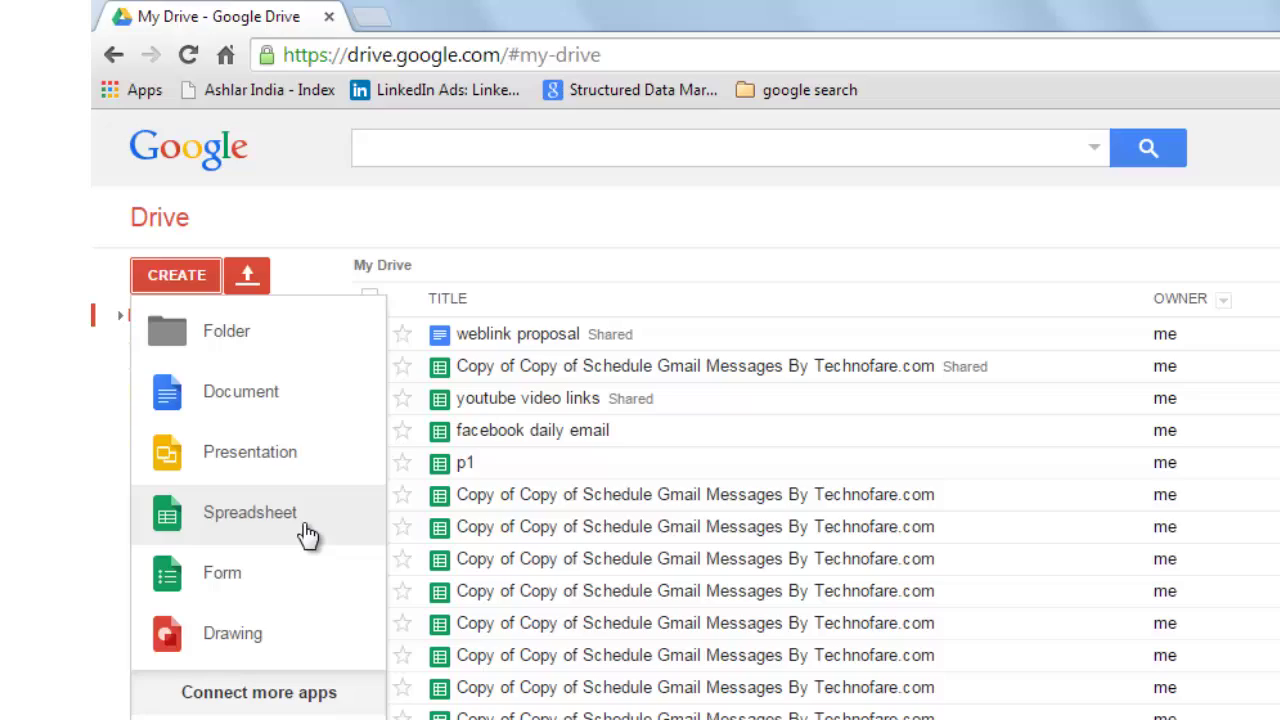
pyautogui.click(308, 535)
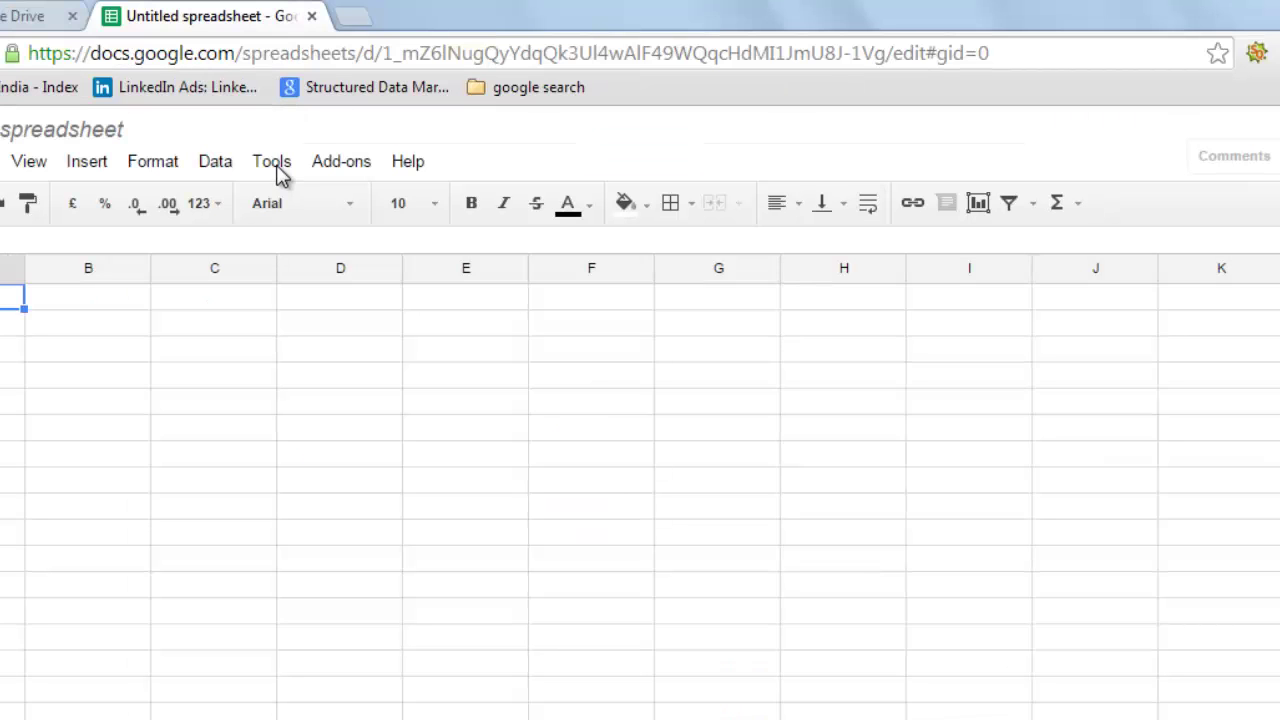
# Step: Try to create a form from the untitled spreadsheet, and close the spreadsheet
pyautogui.click(275, 165)
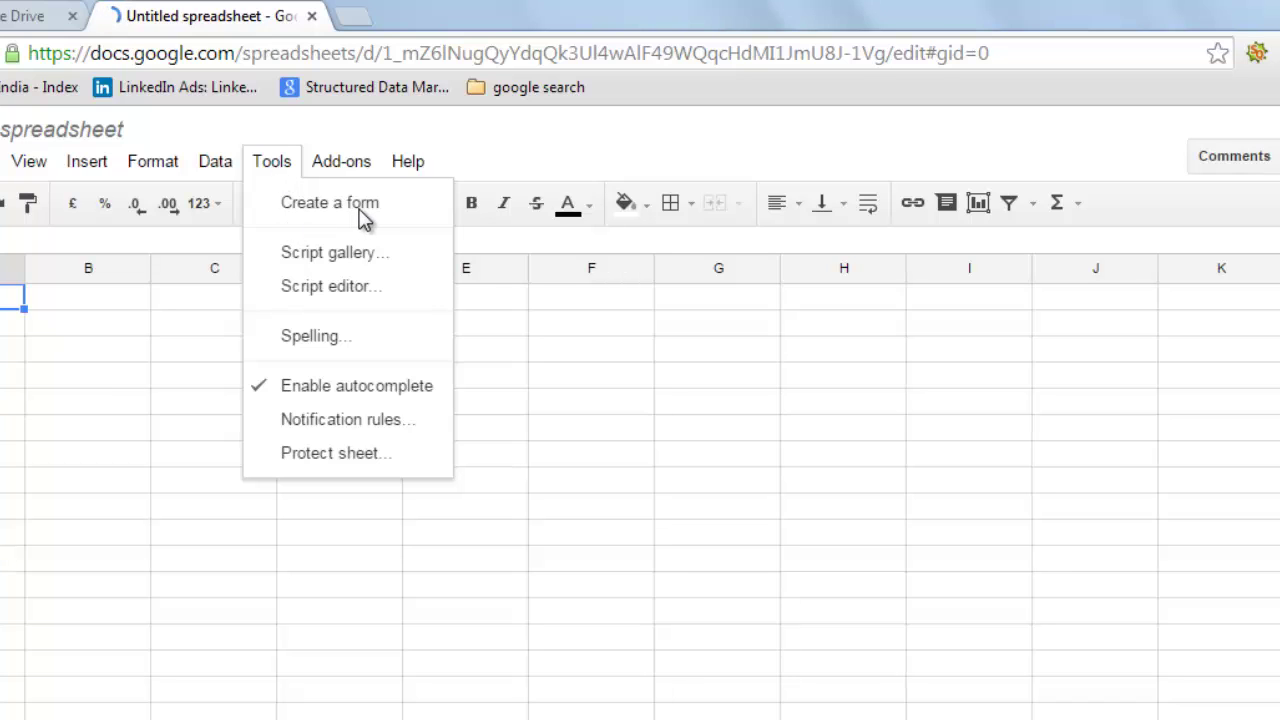
pyautogui.click(362, 210)
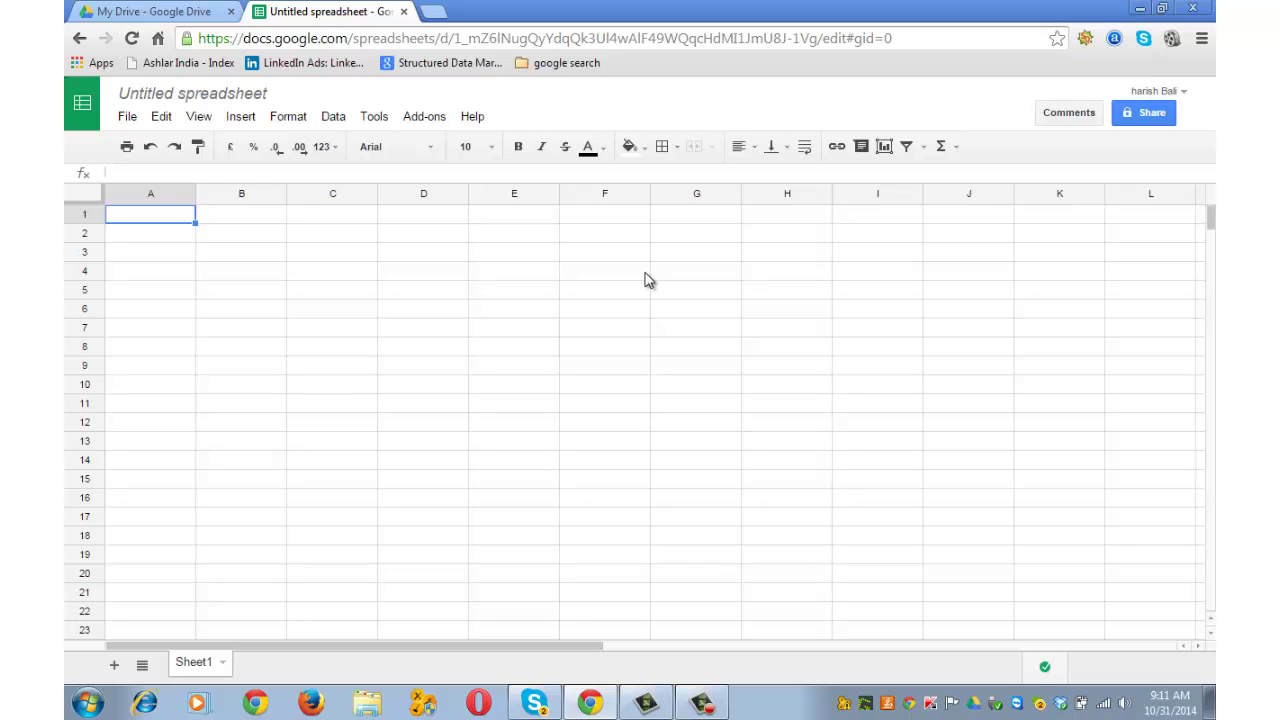
pyautogui.click(404, 11)
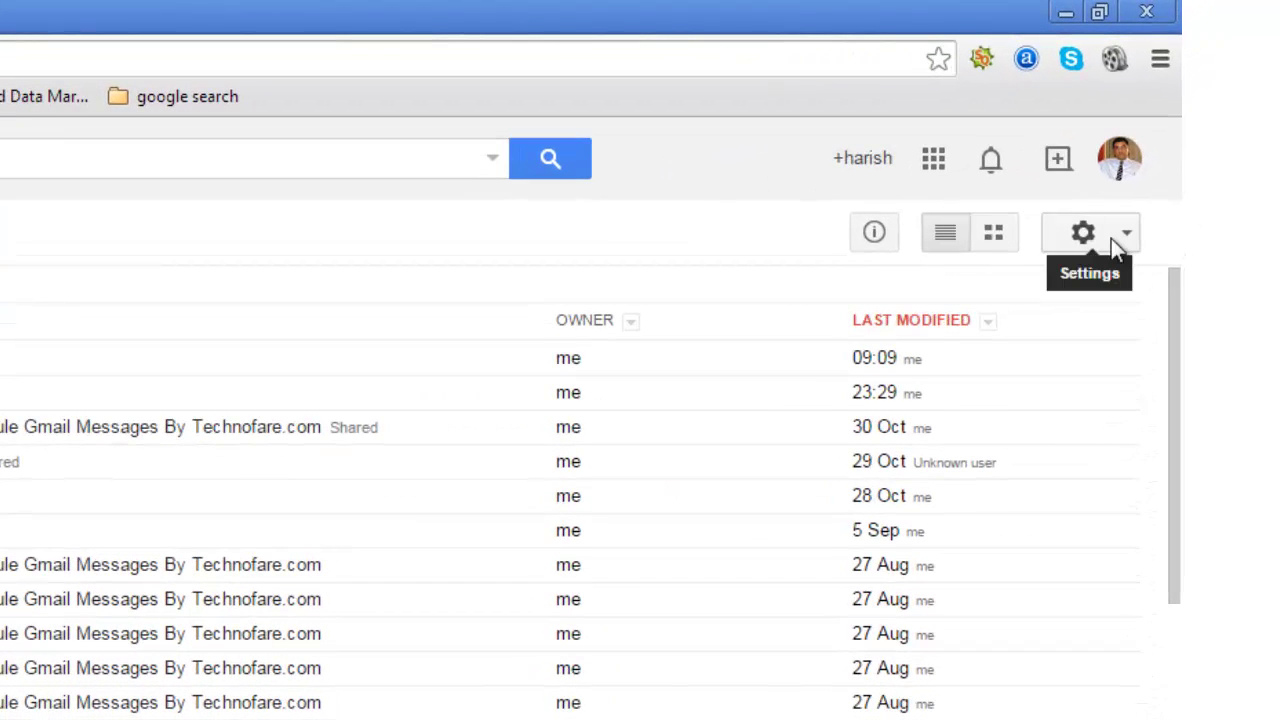
# Step: Change Google Drive to its new version and create a blank Google Form in My Drive
pyautogui.click(1111, 238)
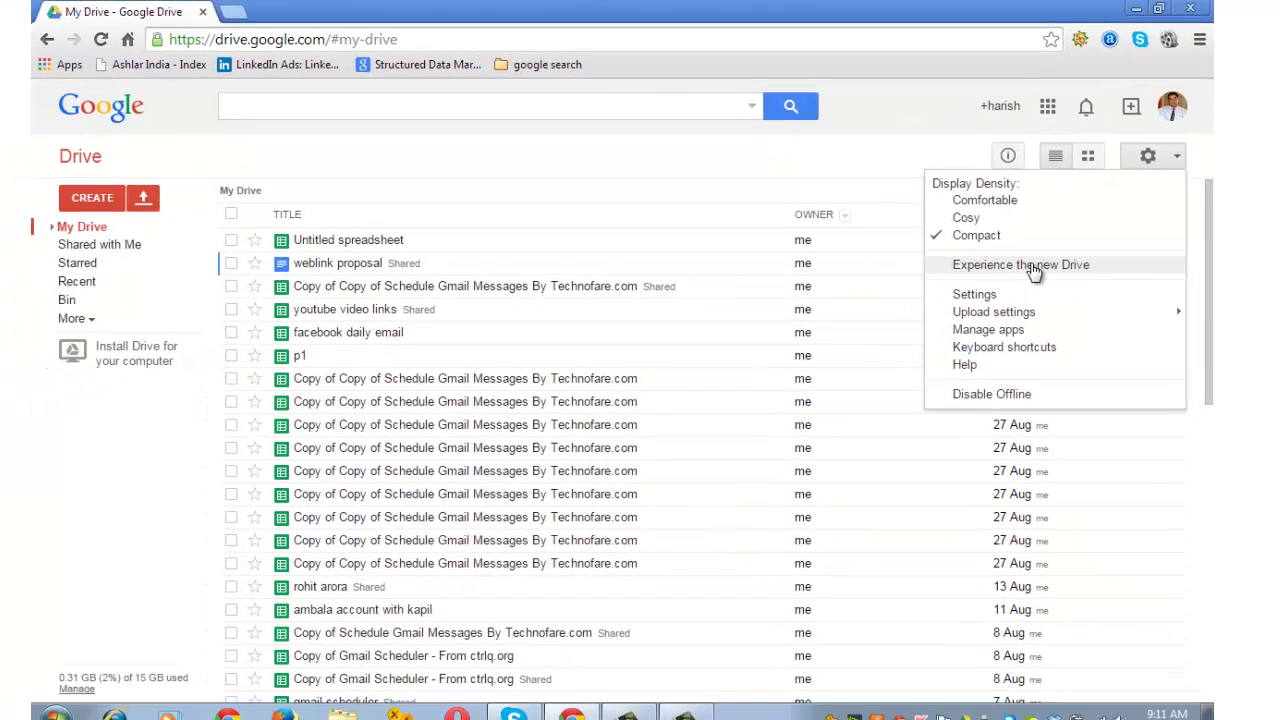
pyautogui.click(1033, 268)
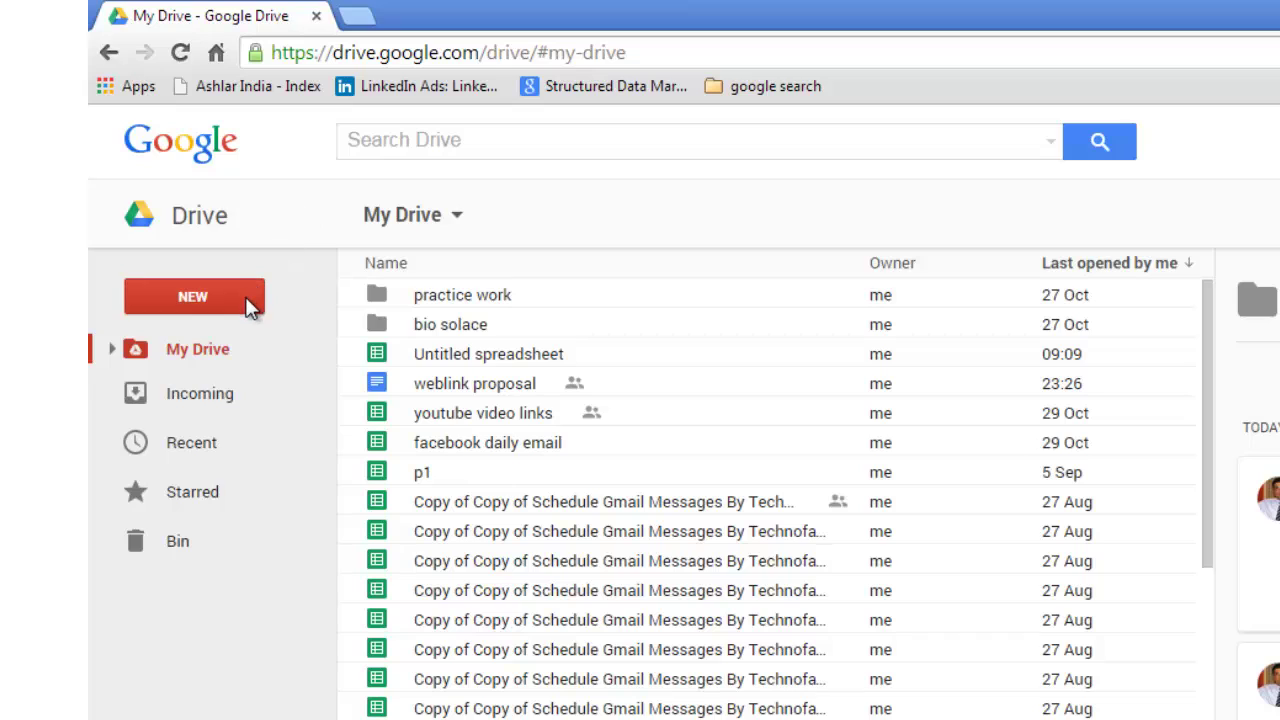
pyautogui.click(250, 305)
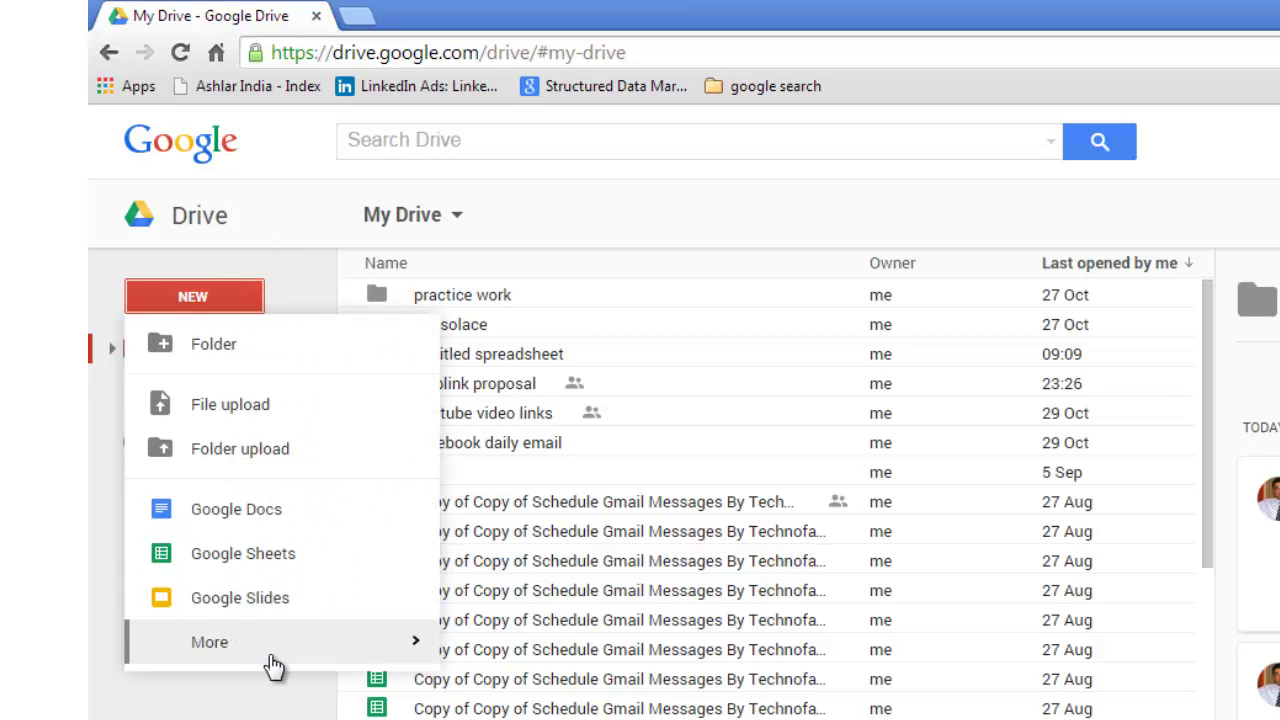
pyautogui.moveTo(274, 666)
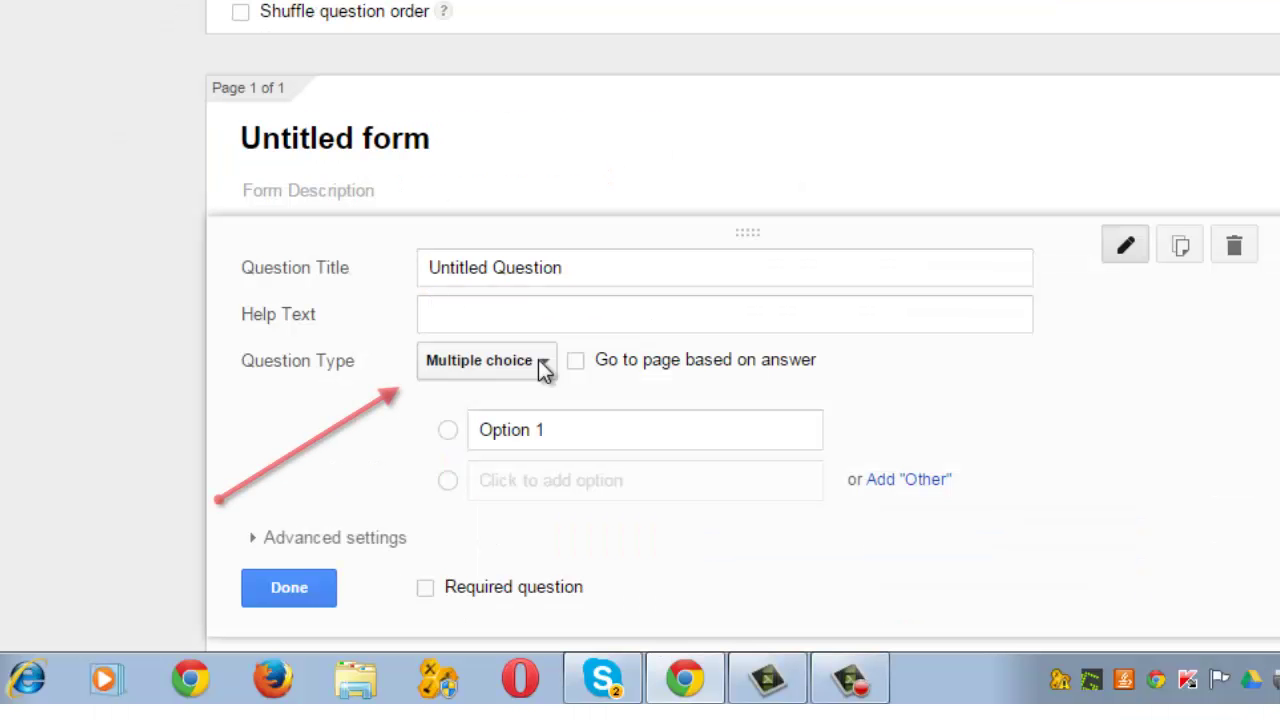
# Step: Examine the question types available for the form's first question
pyautogui.click(543, 366)
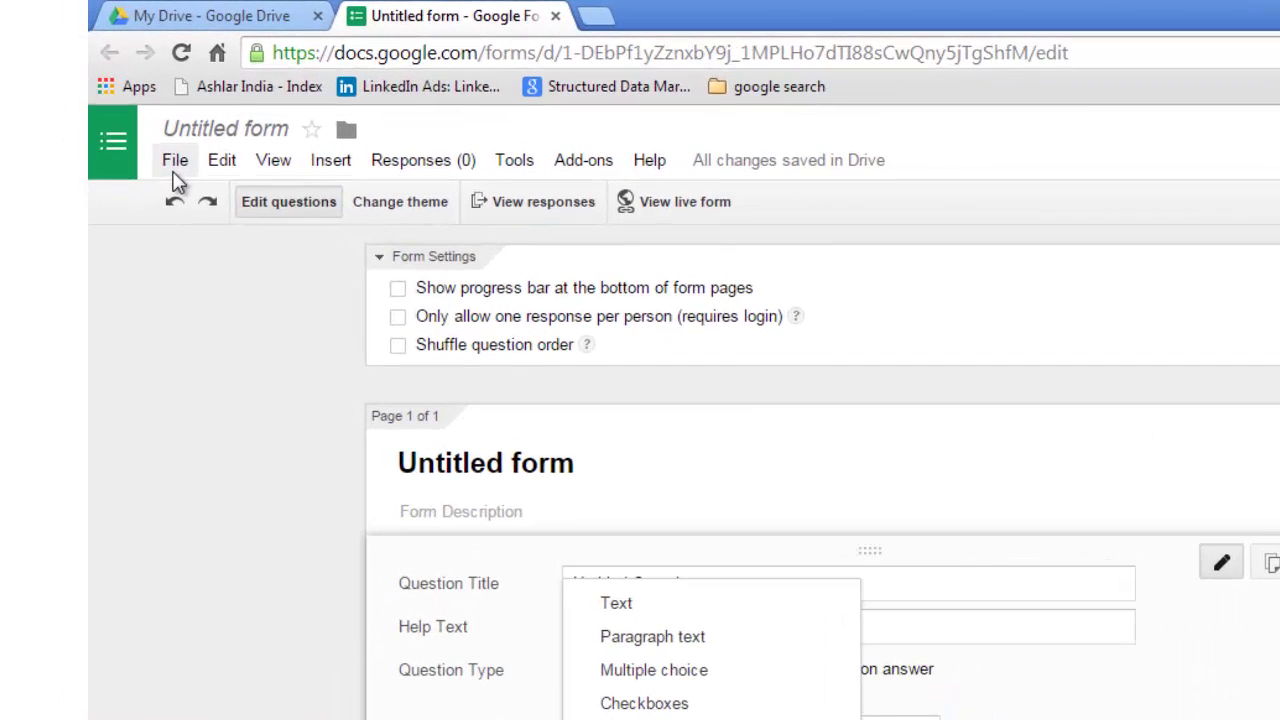
# Step: Open the form's collaborator sharing settings, naming the form "personal employee information", and close the settings without inviting anyone
pyautogui.click(126, 125)
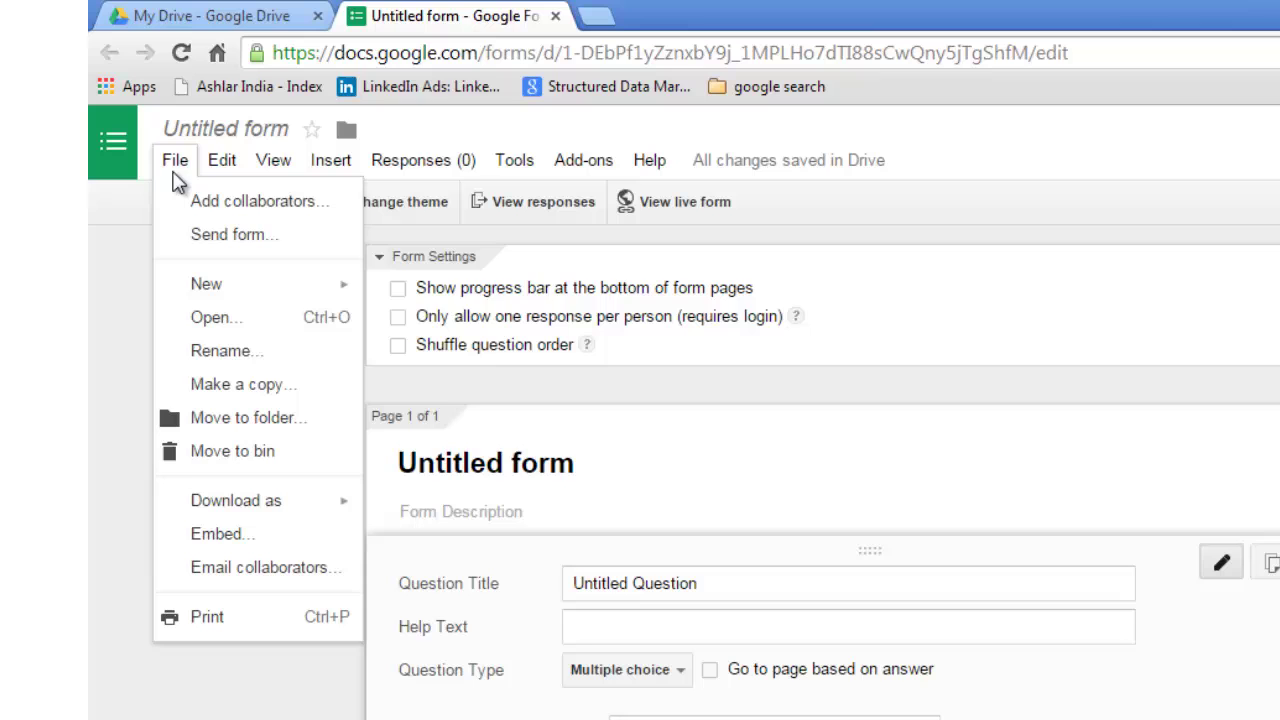
pyautogui.click(198, 207)
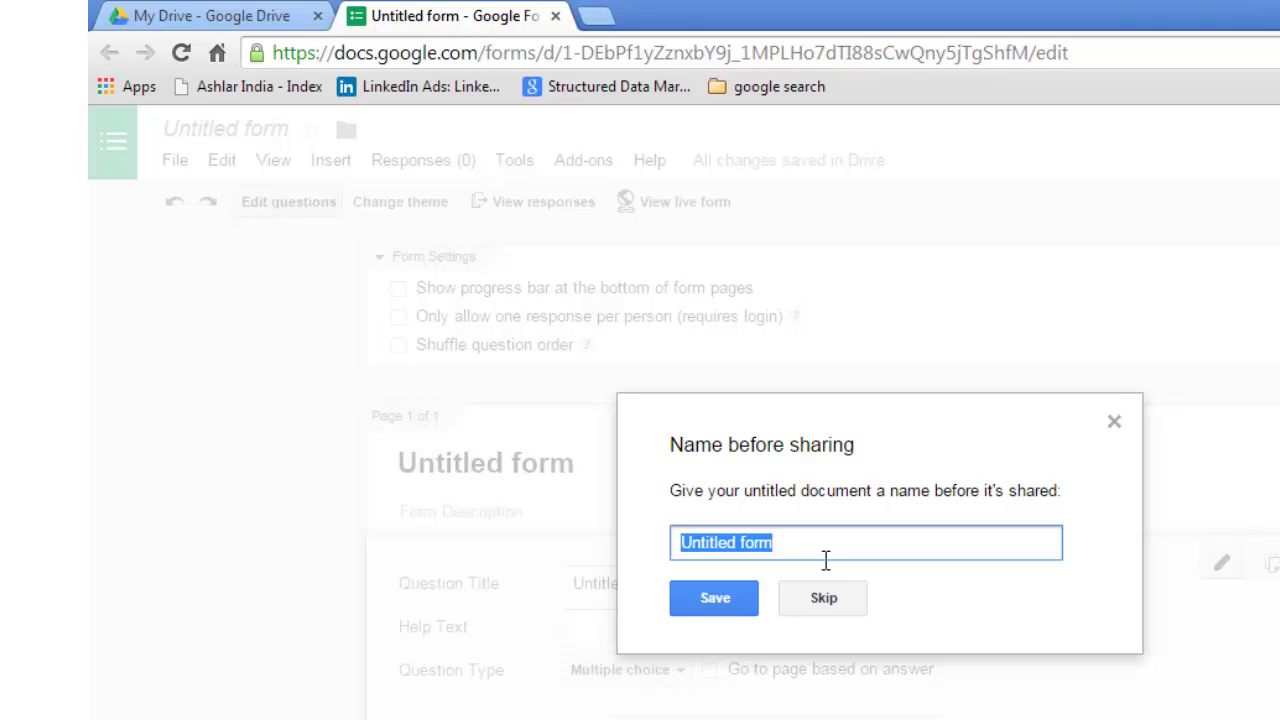
pyautogui.write('perso')
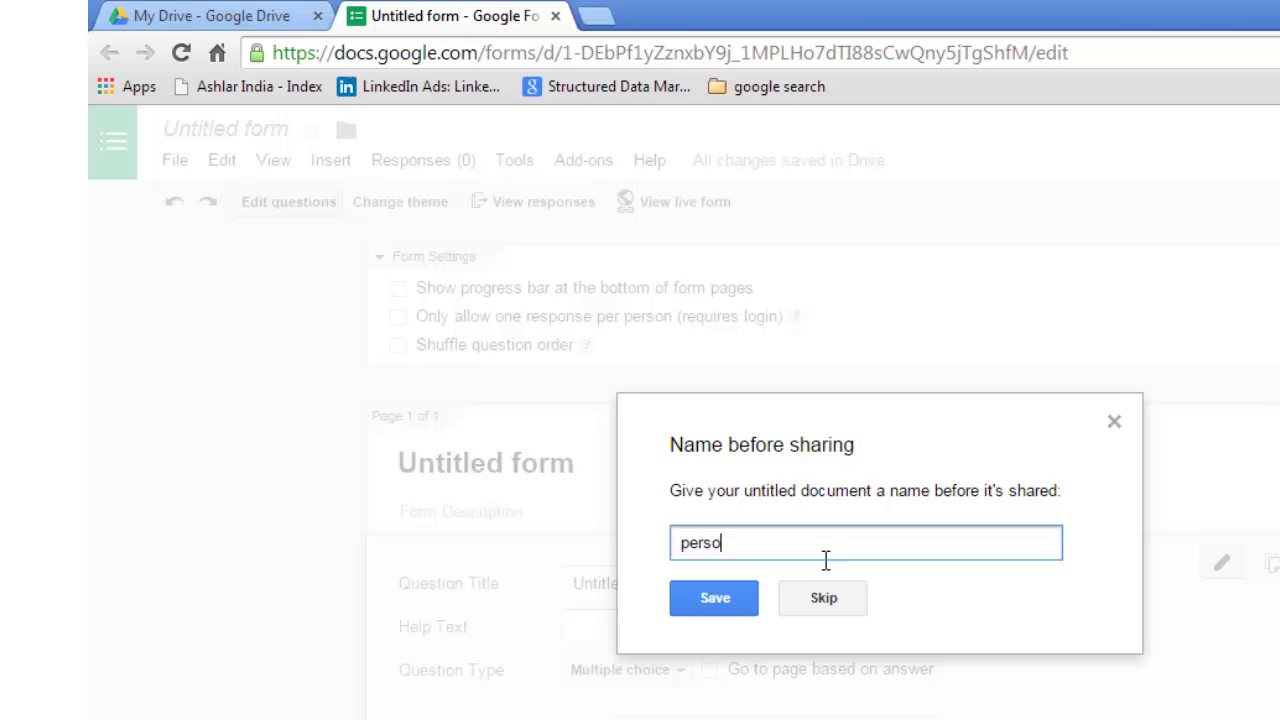
pyautogui.write('nal employee information')
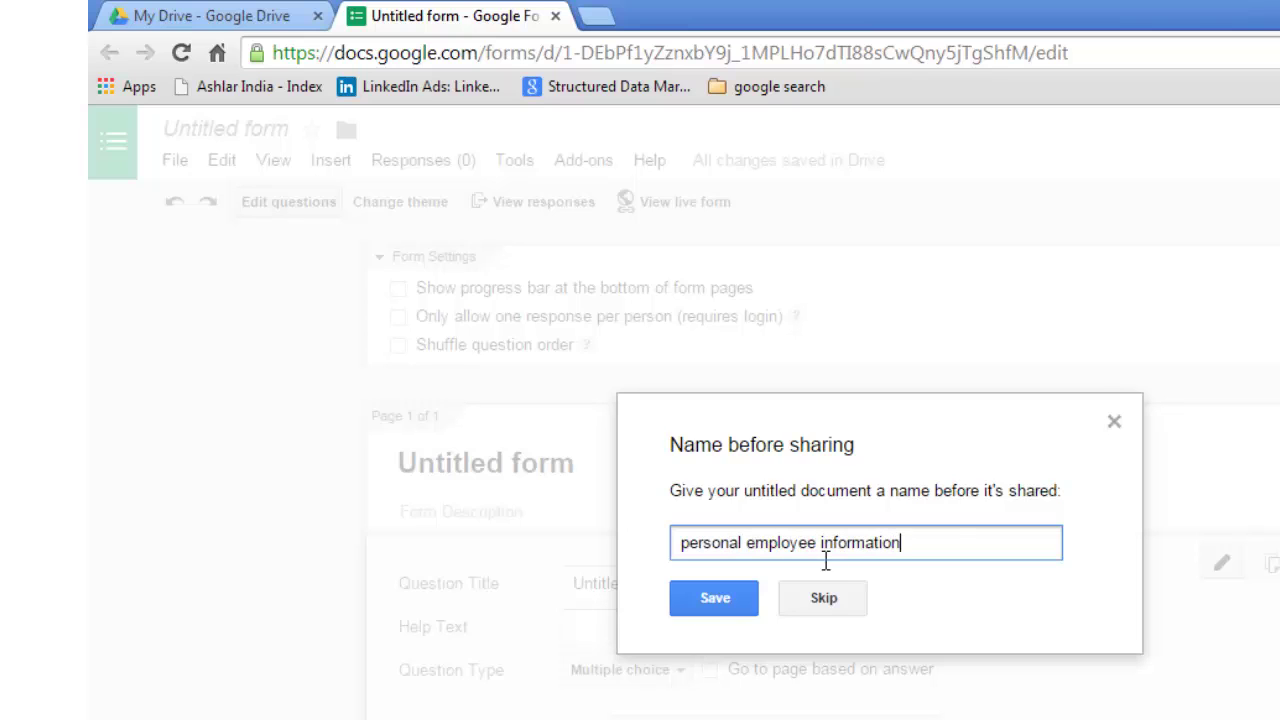
pyautogui.click(738, 615)
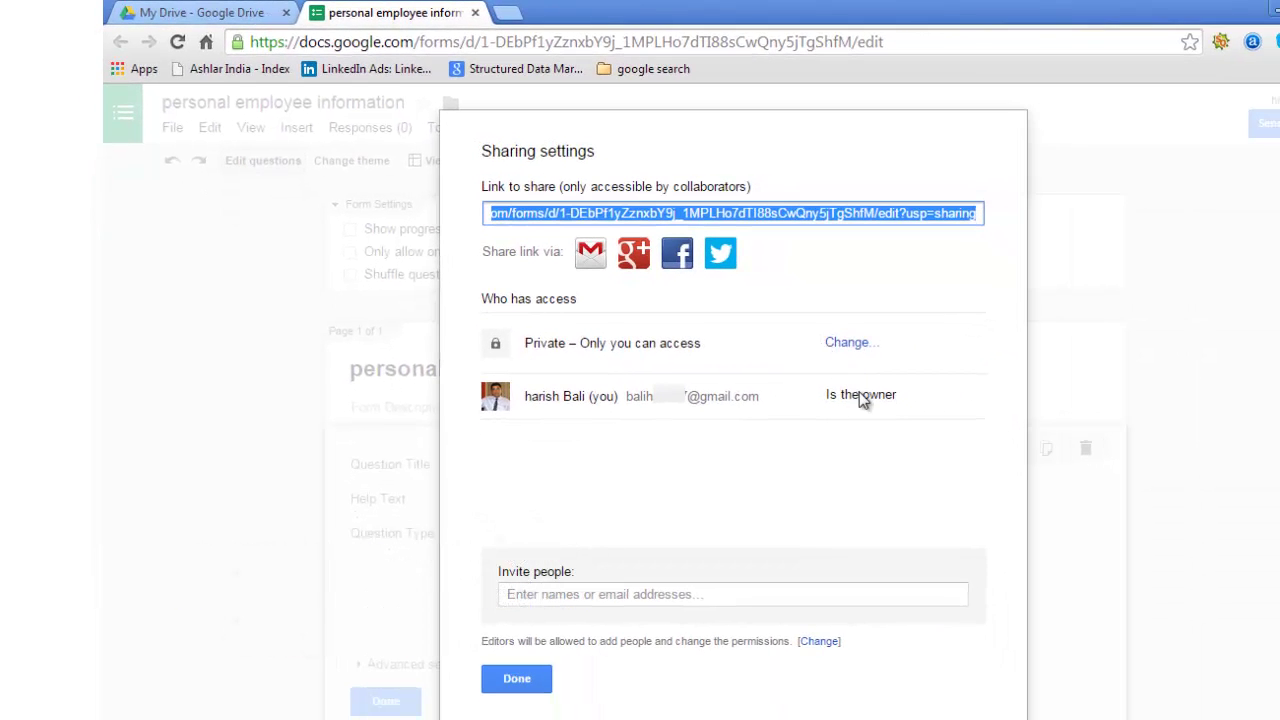
pyautogui.click(547, 680)
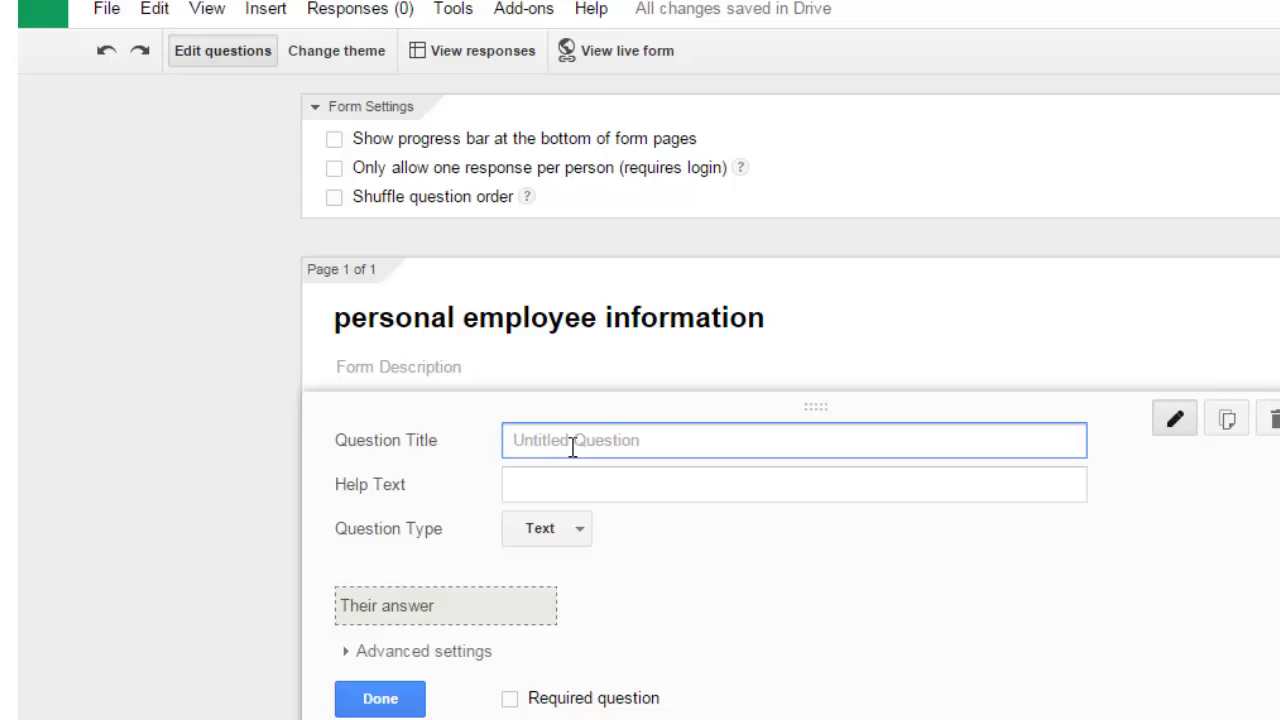
# Step: Title the form's first question "Employee ID", keep its type as Text, and finish the question
pyautogui.write('Employee ID')
pyautogui.click(585, 496)
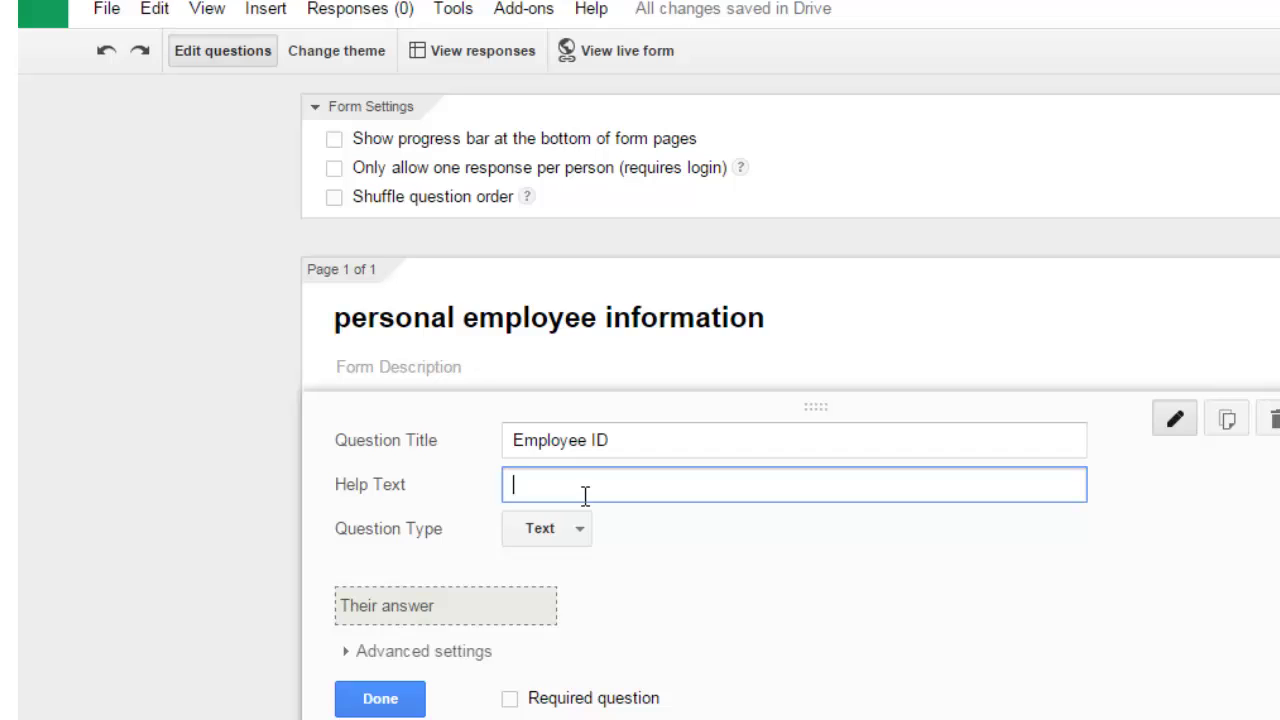
pyautogui.click(584, 530)
pyautogui.click(583, 510)
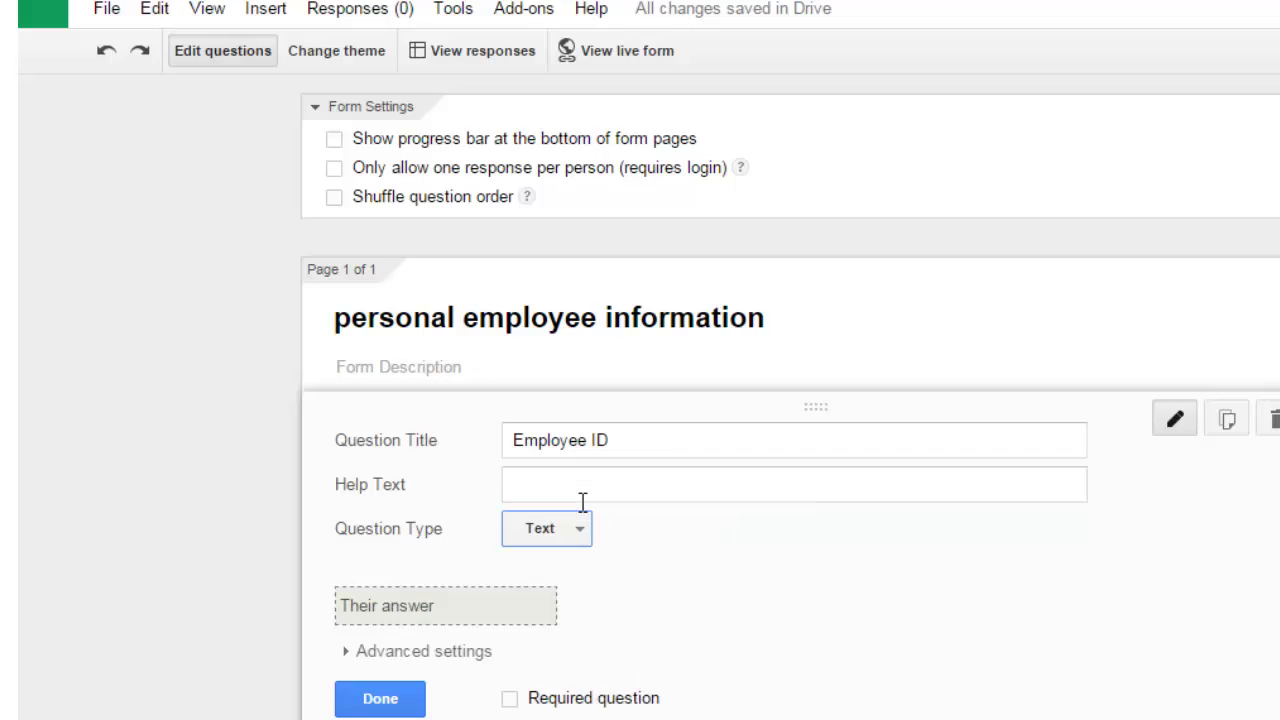
pyautogui.click(408, 694)
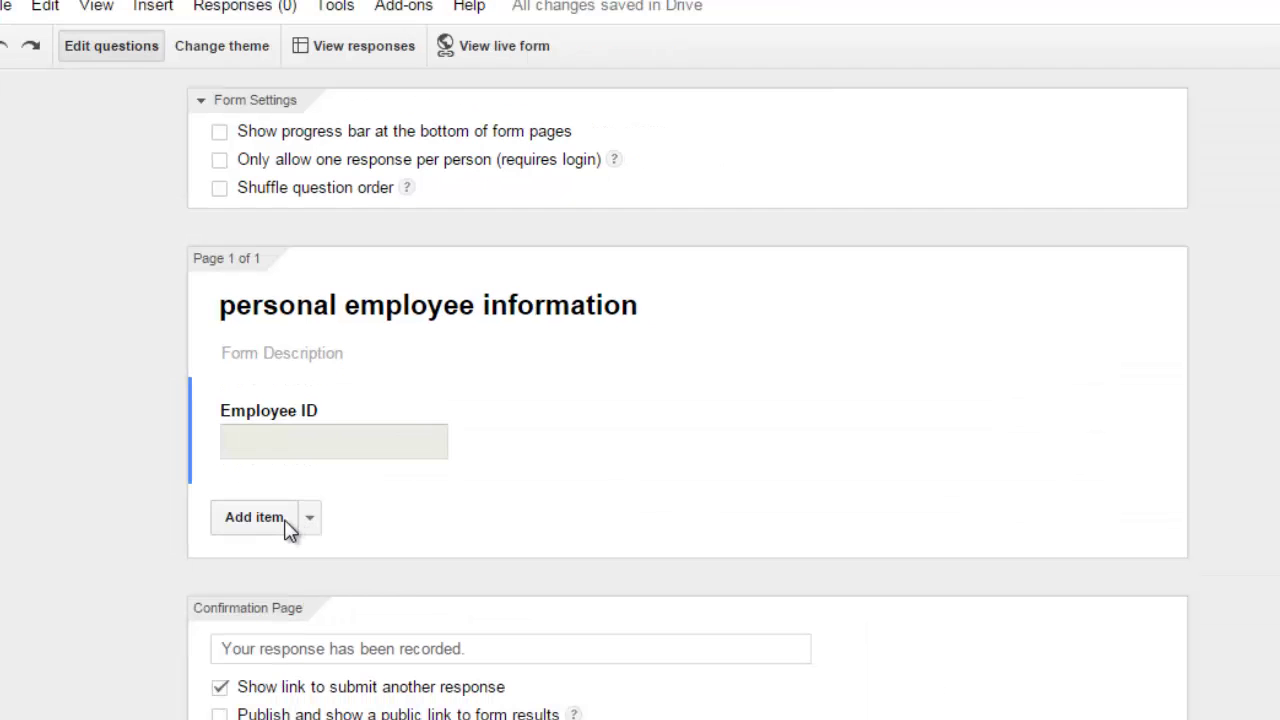
# Step: Add a second question titled "Marital status" and set its type to Multiple choice
pyautogui.click(285, 520)
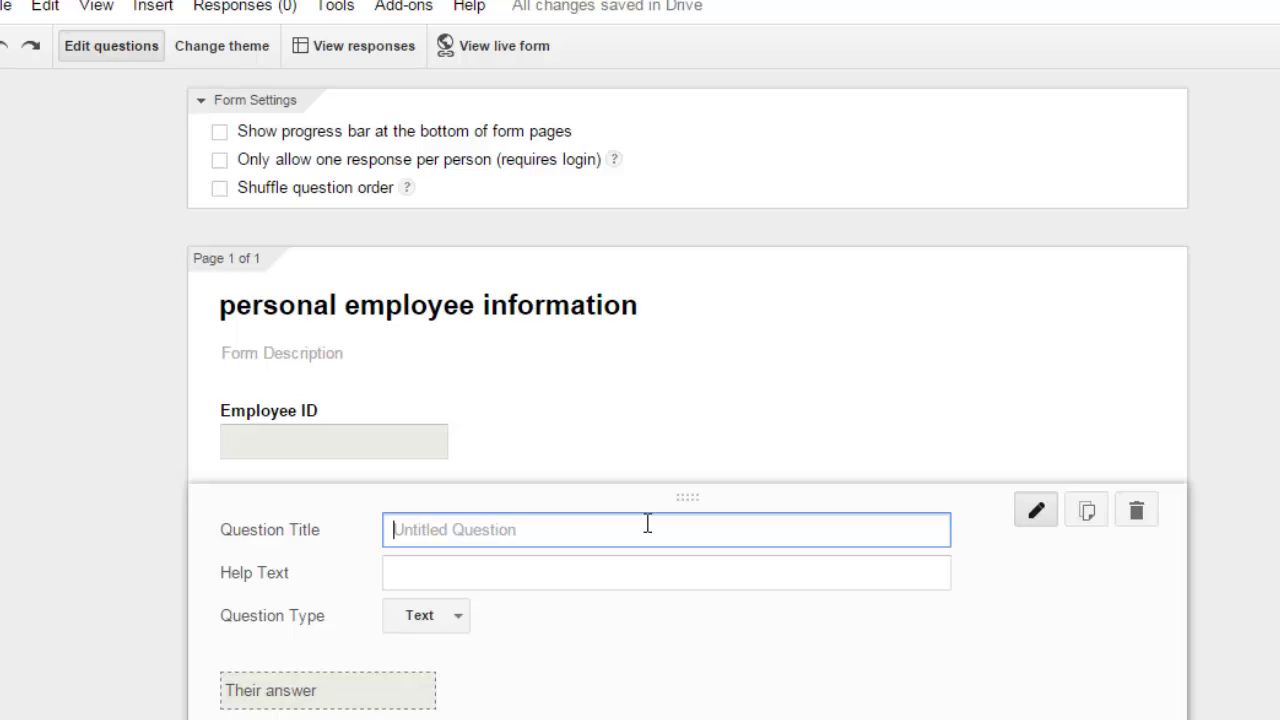
pyautogui.write('Ma')
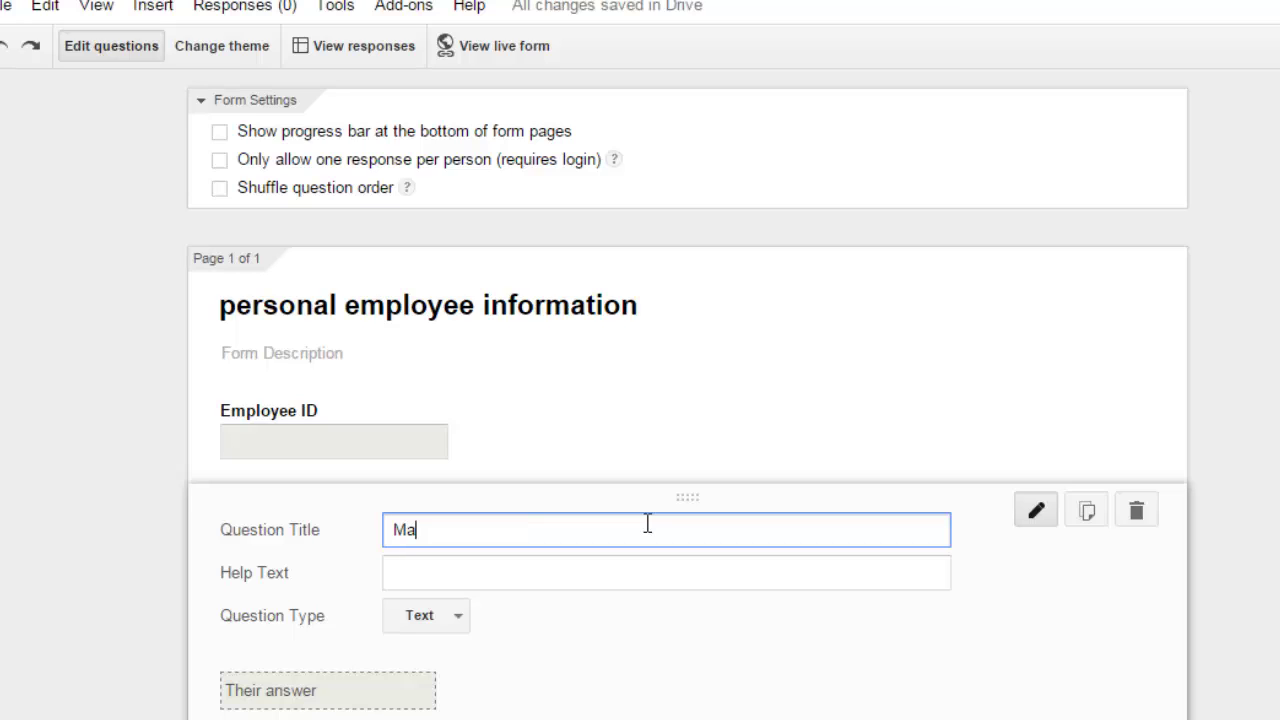
pyautogui.write('rital status')
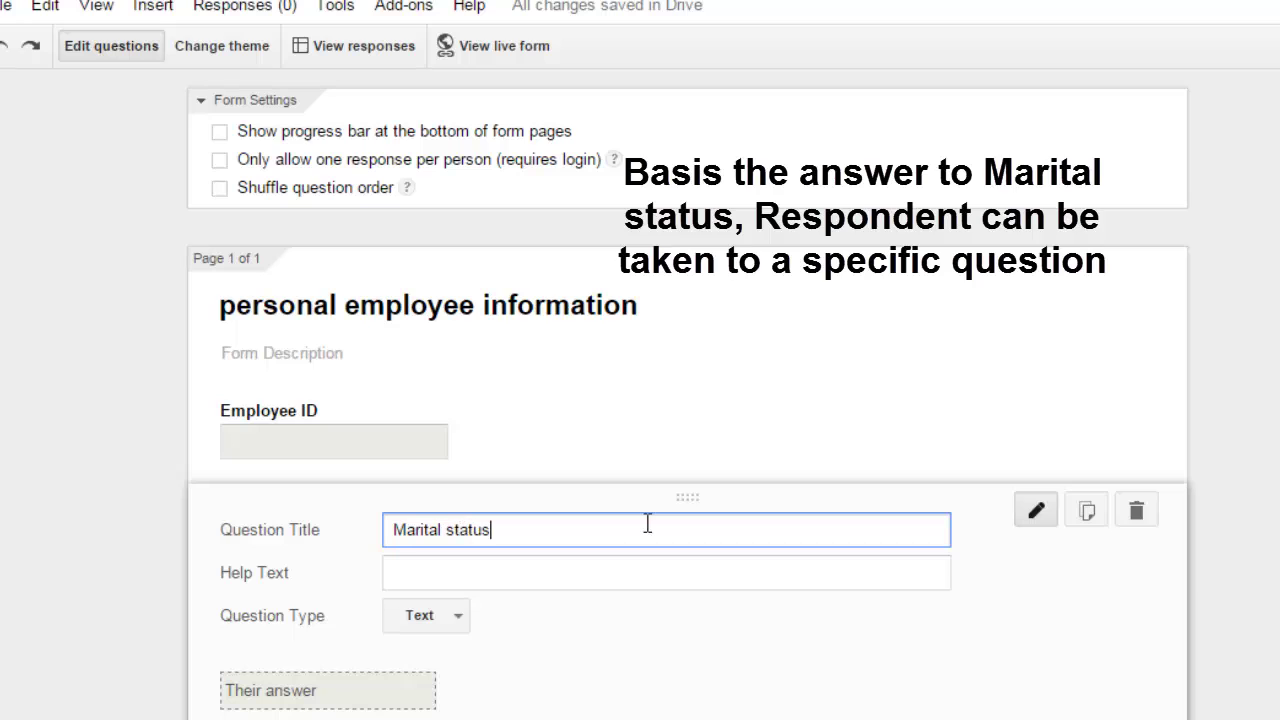
pyautogui.click(458, 616)
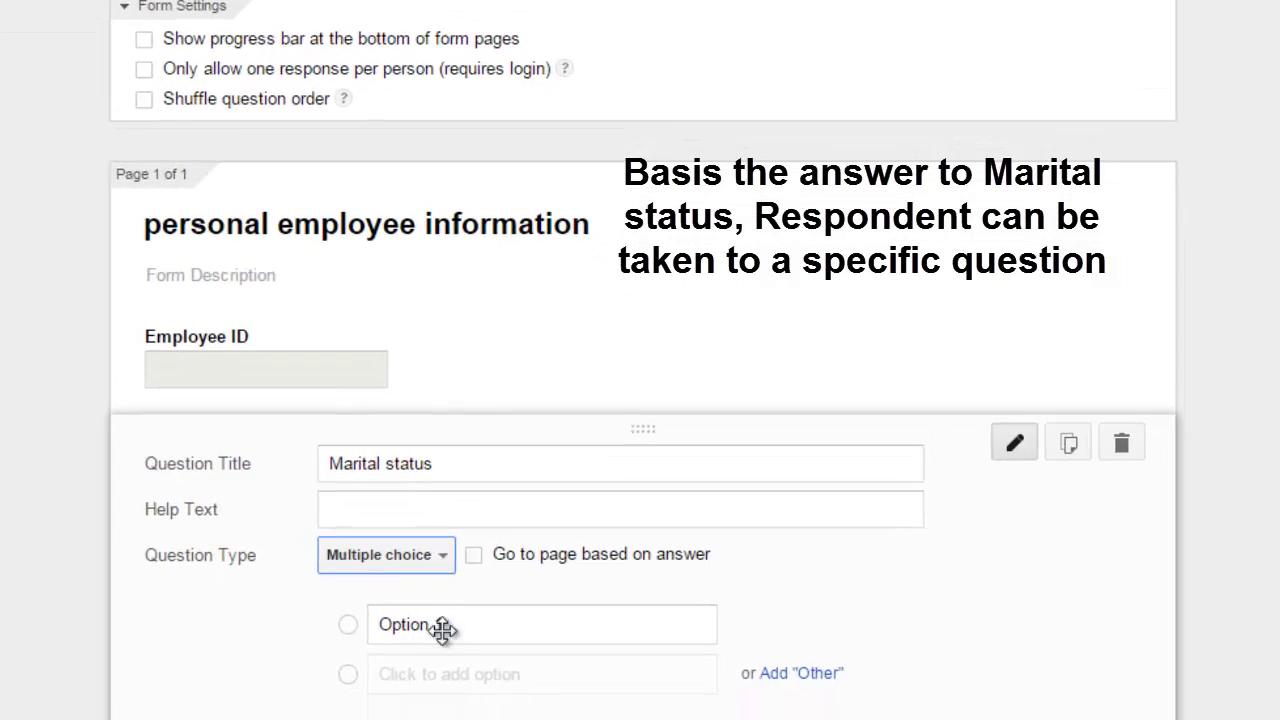
# Step: Give the Marital status question the options "Married" and "Unmarried", and finish the question
pyautogui.click(531, 679)
pyautogui.write('Ma')
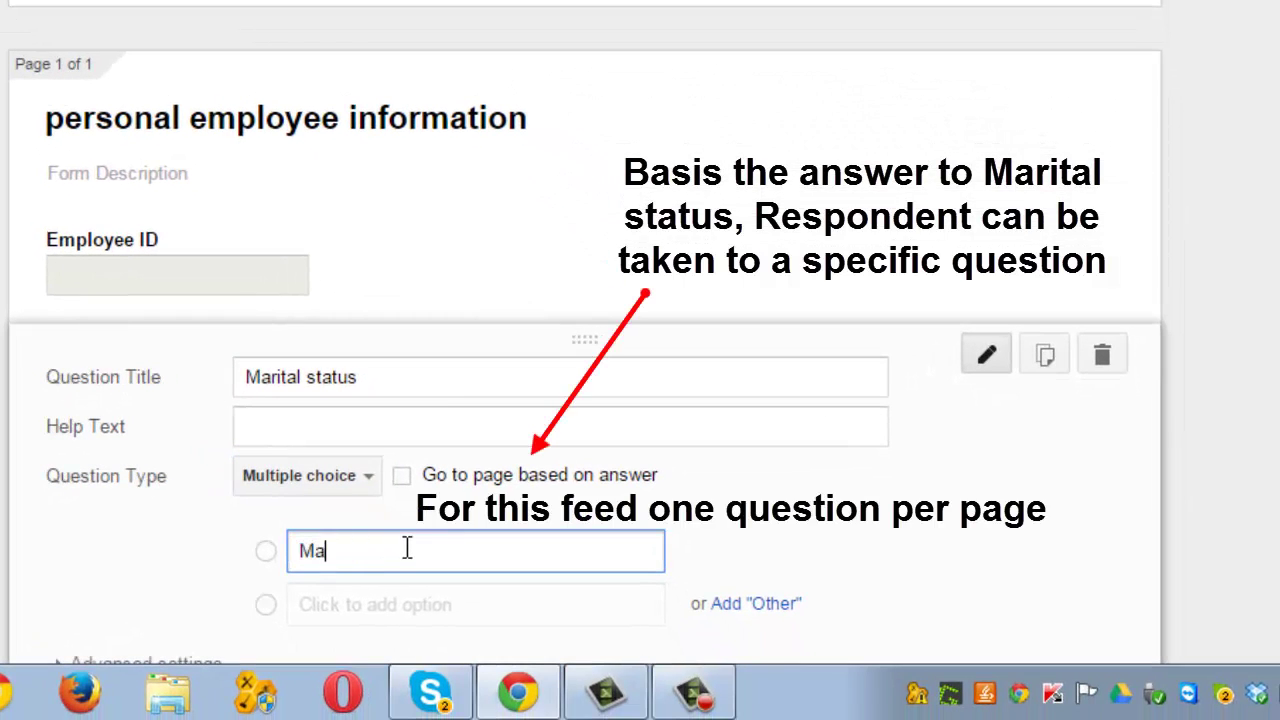
pyautogui.write('rried')
pyautogui.click(396, 604)
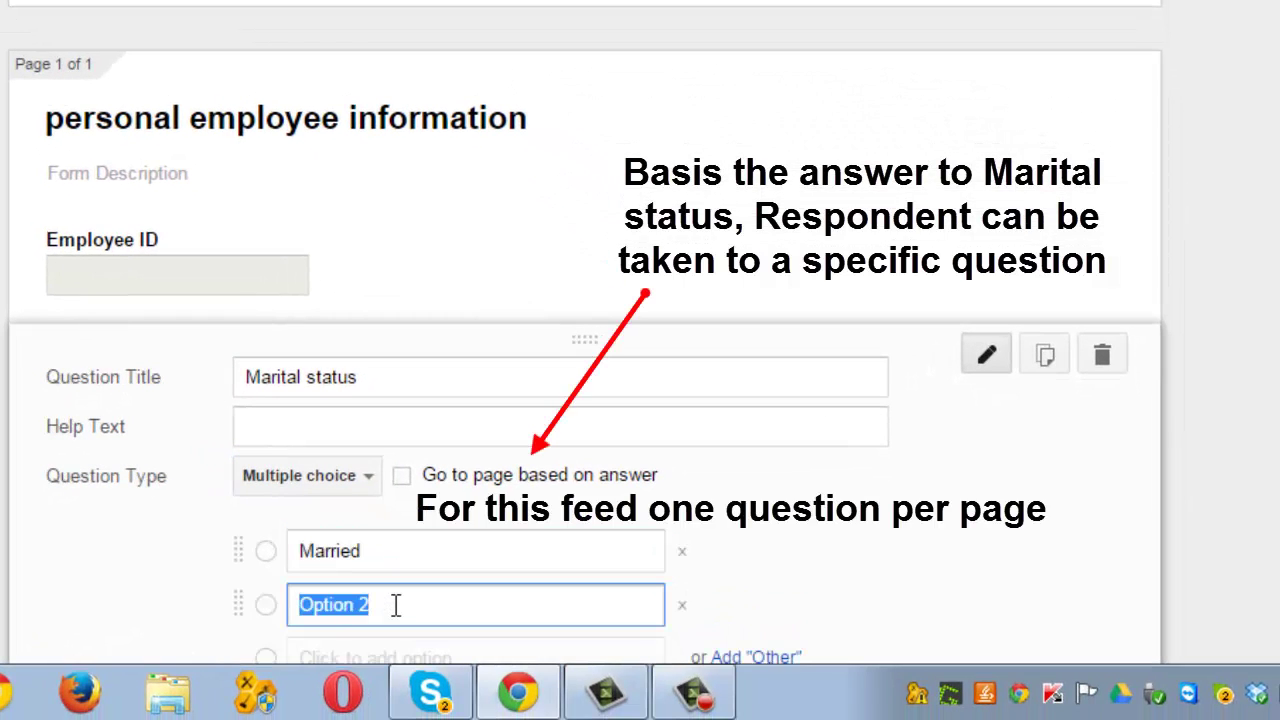
pyautogui.write('Unmarried')
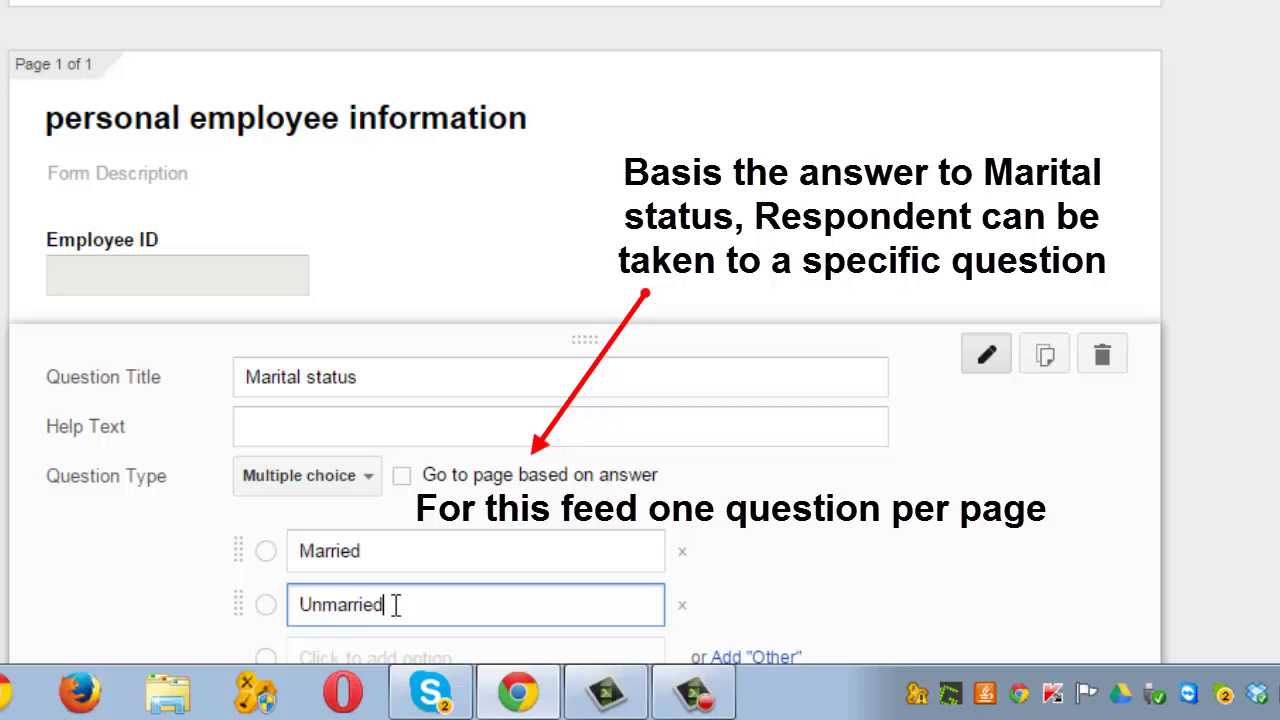
pyautogui.scroll(-2, 587, 400)
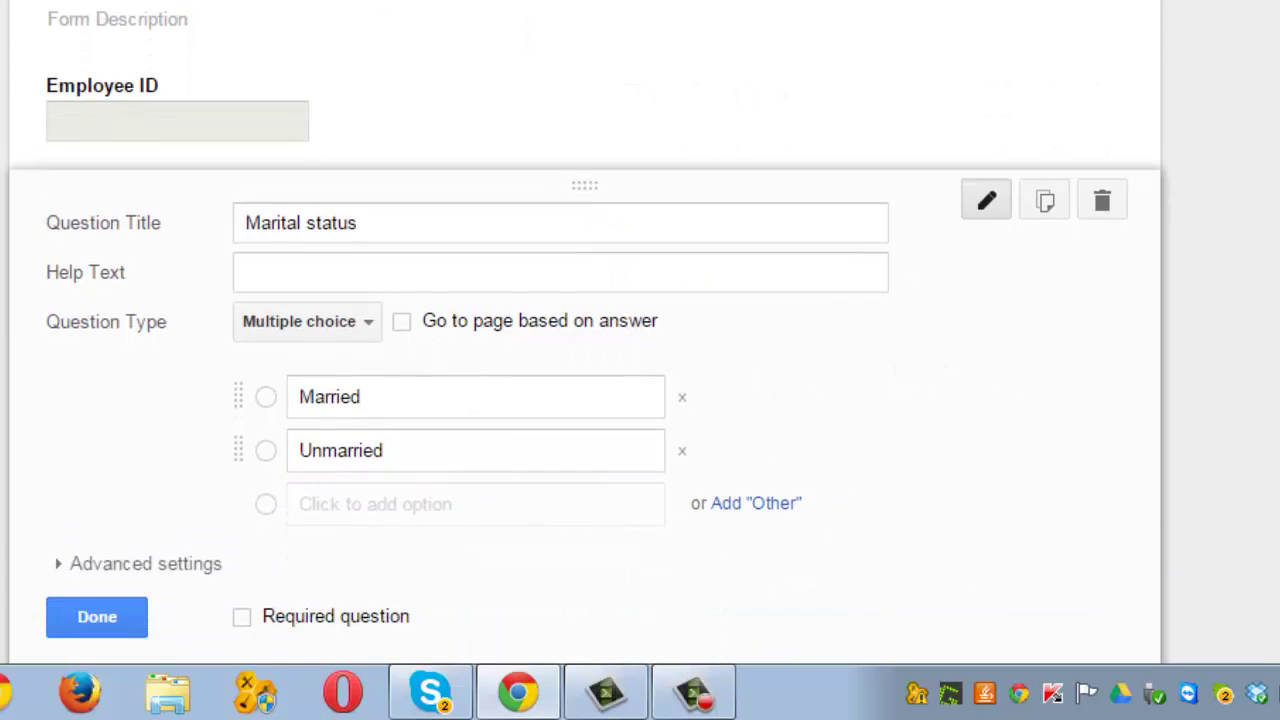
pyautogui.scroll(-2, 587, 400)
pyautogui.click(130, 458)
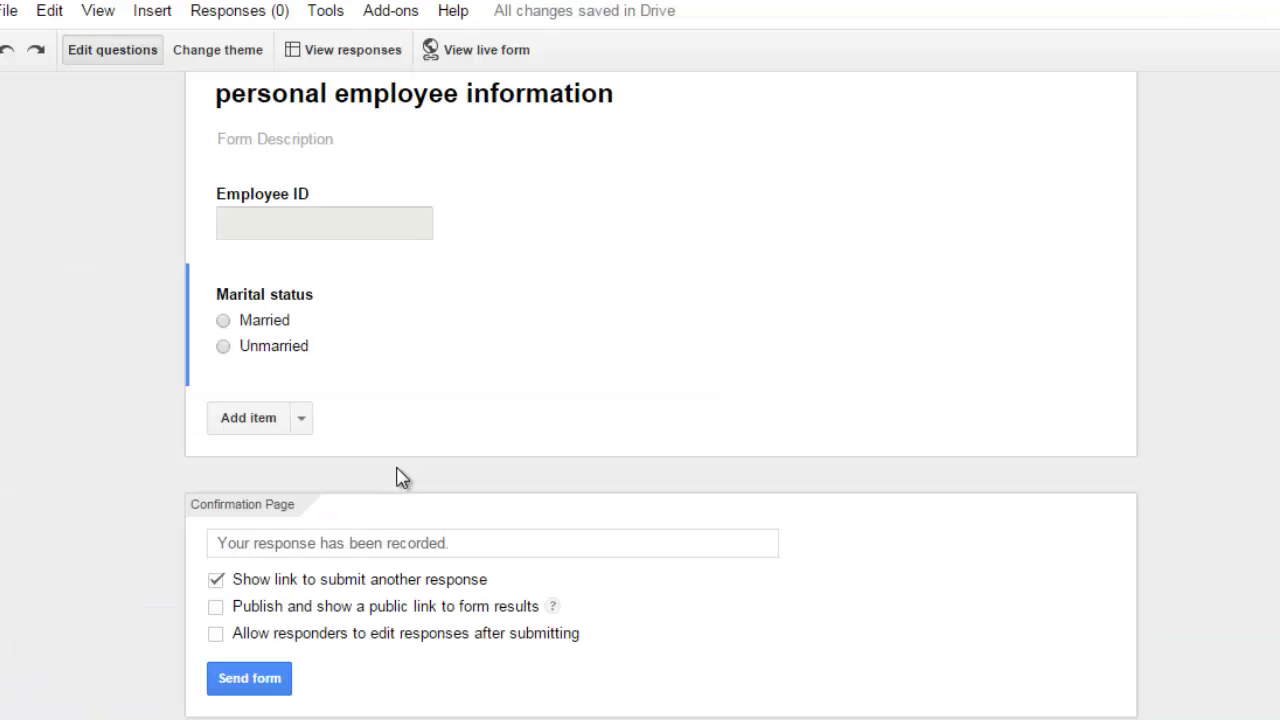
# Step: Add a Date question titled "Aniversary Date", exclude the year from its answer, and finish the question
pyautogui.click(248, 418)
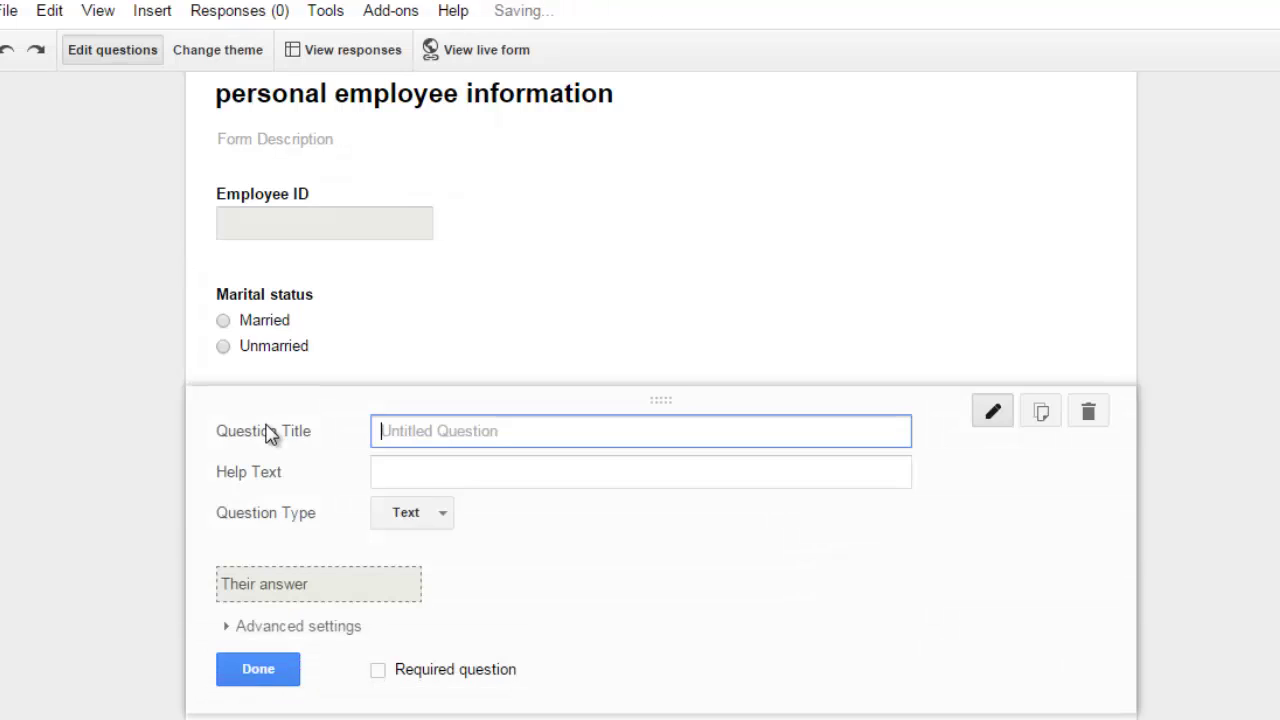
pyautogui.click(410, 514)
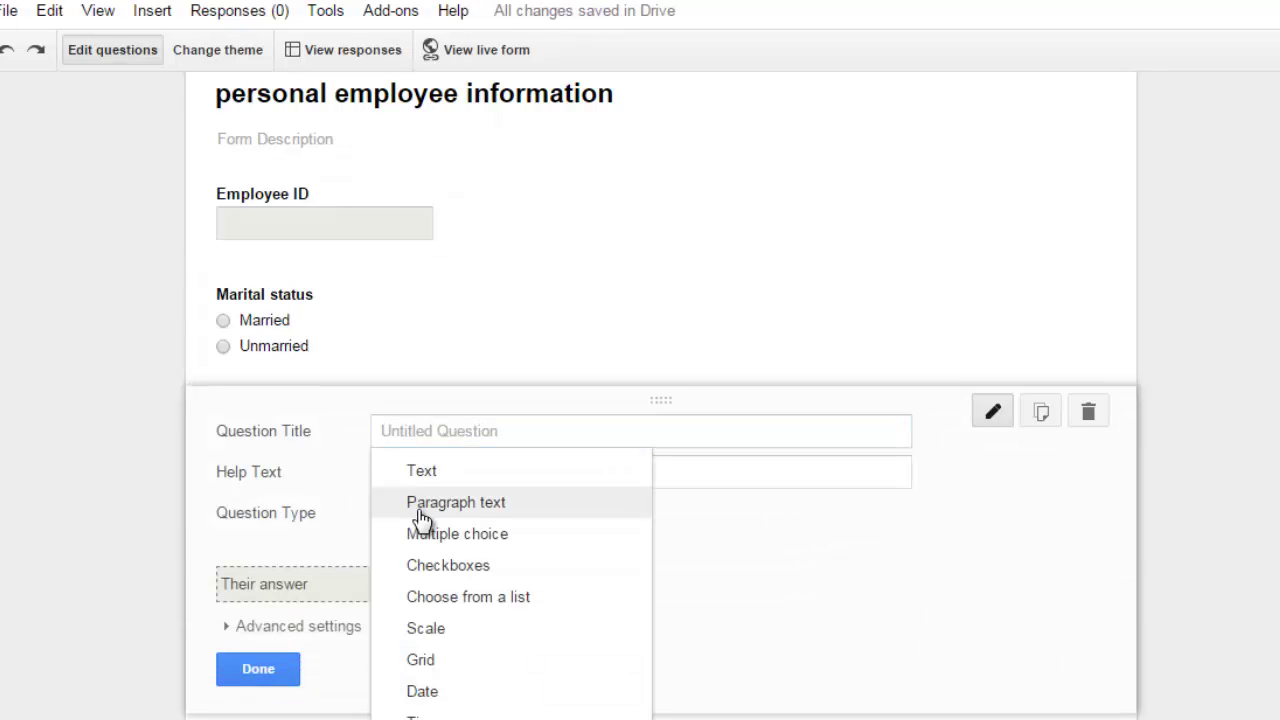
pyautogui.click(447, 693)
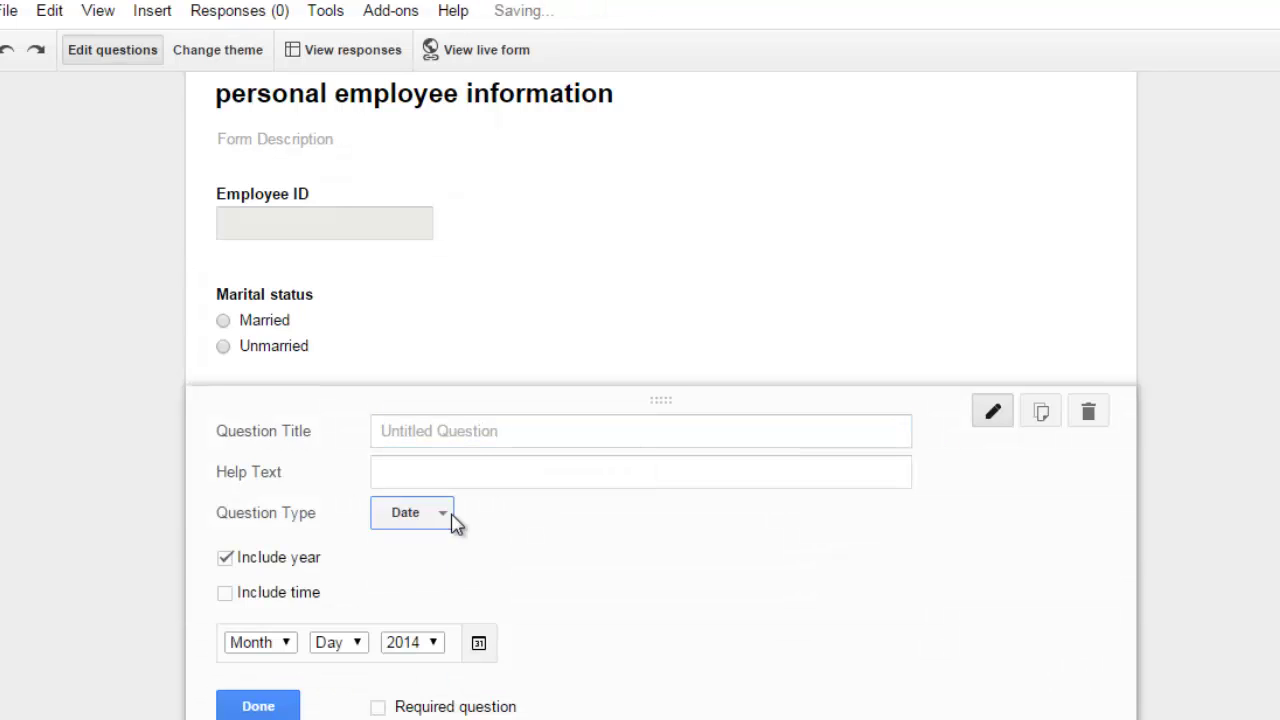
pyautogui.click(495, 431)
pyautogui.write('Aniversar')
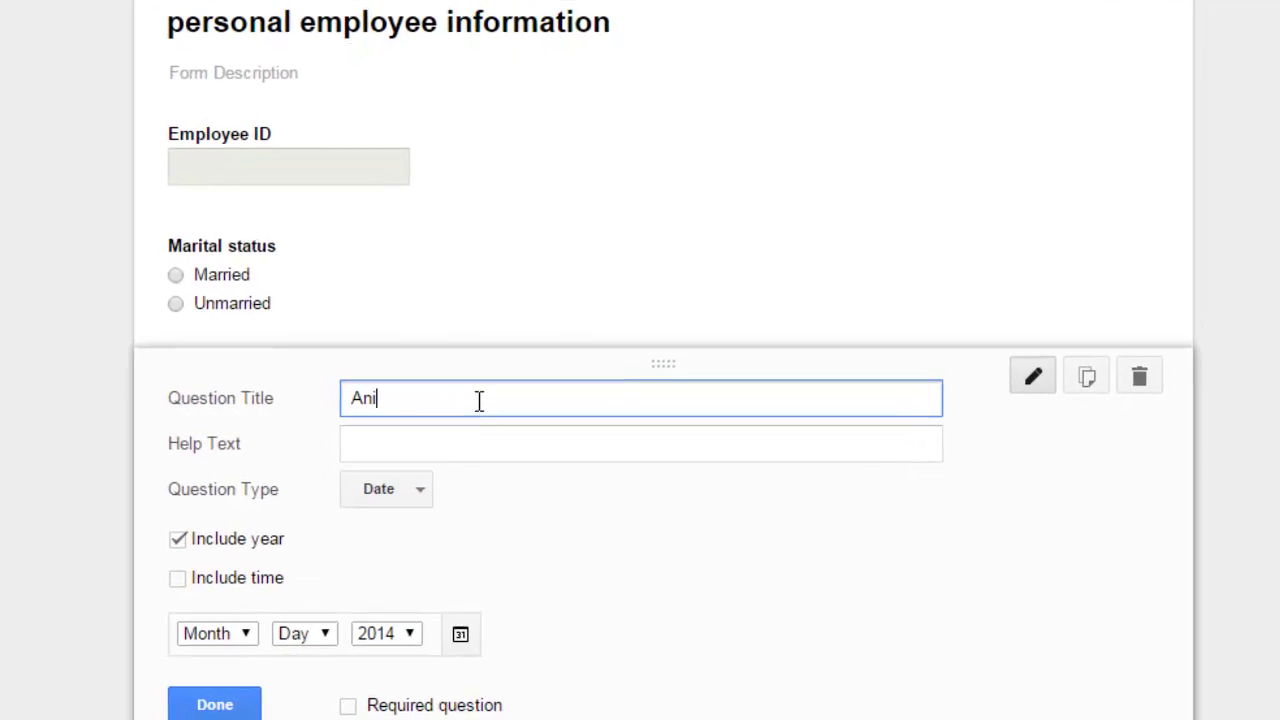
pyautogui.write('y Date')
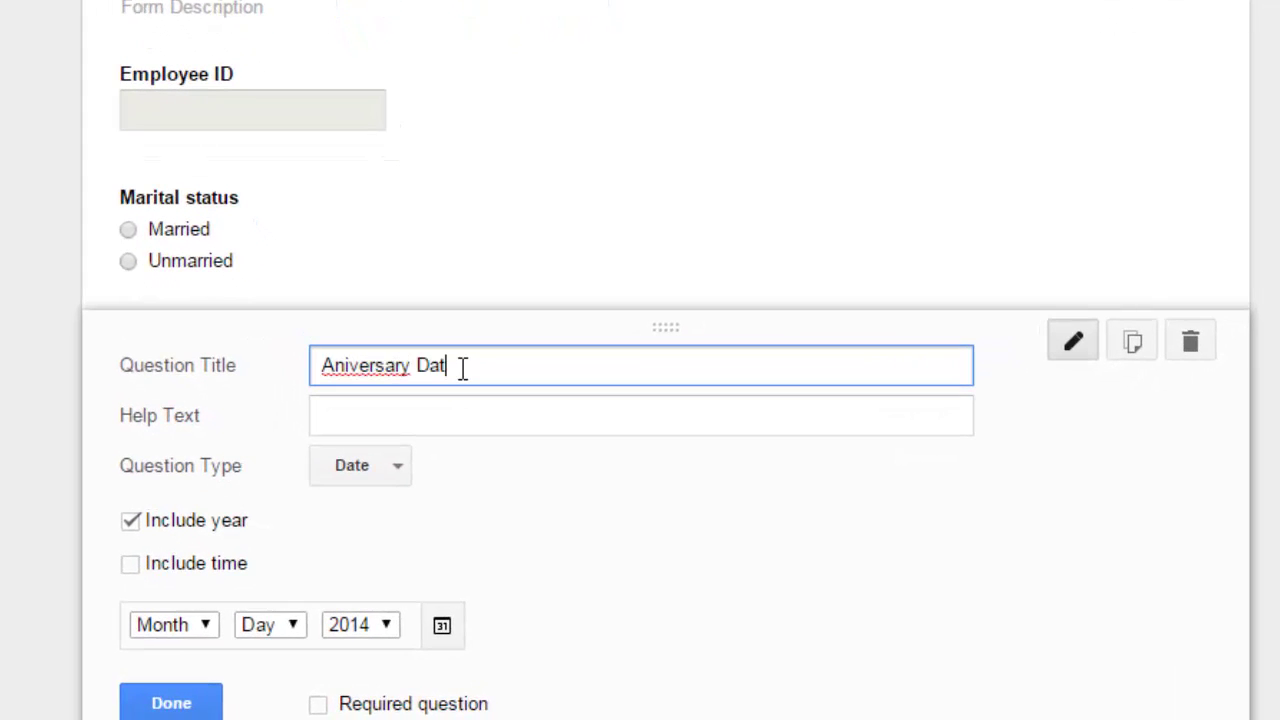
pyautogui.click(468, 417)
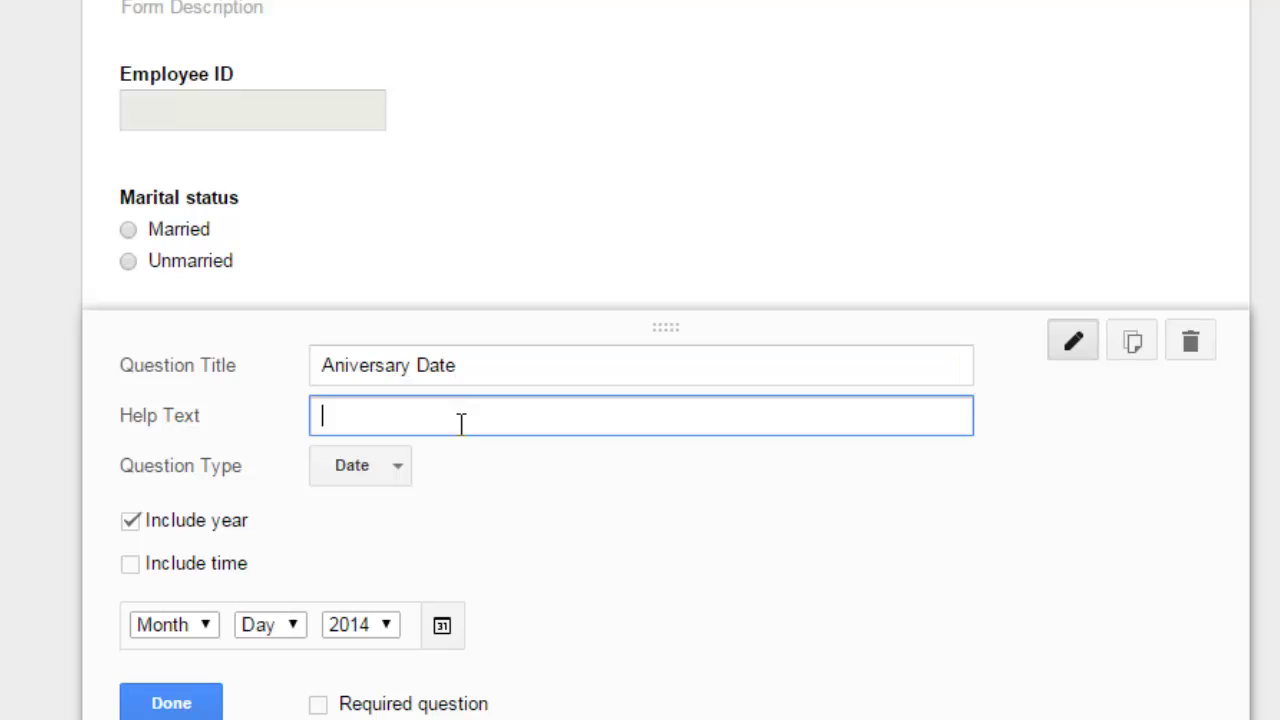
pyautogui.click(138, 528)
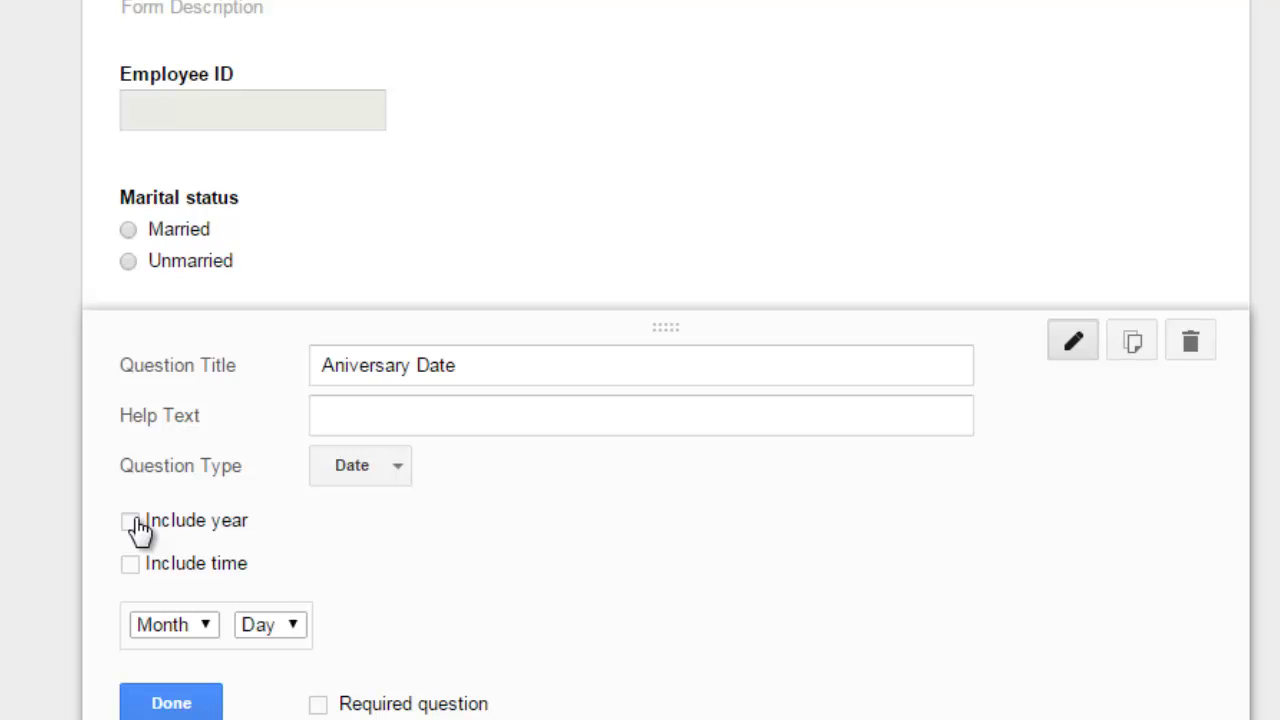
pyautogui.click(165, 704)
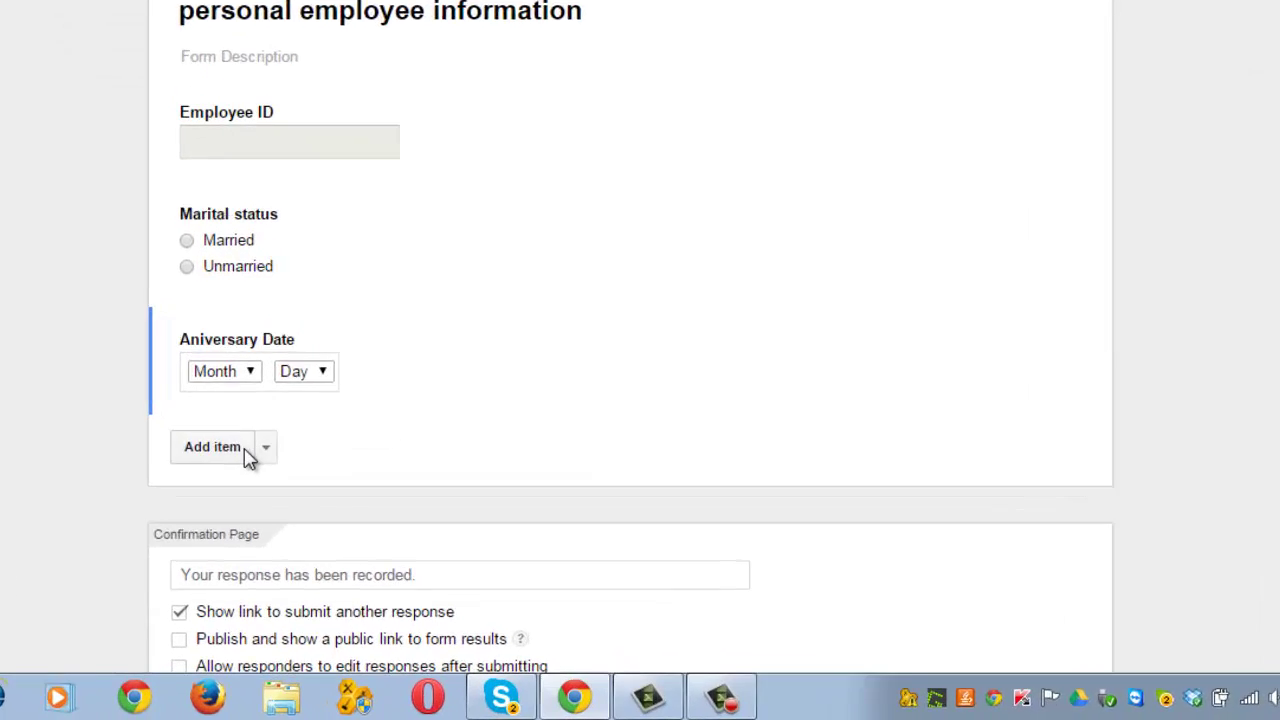
# Step: Add a "Choose from a list" question titled "There is a training this friday, choose the time you wish to attend" with help text "attendance is mandatory"
pyautogui.click(332, 512)
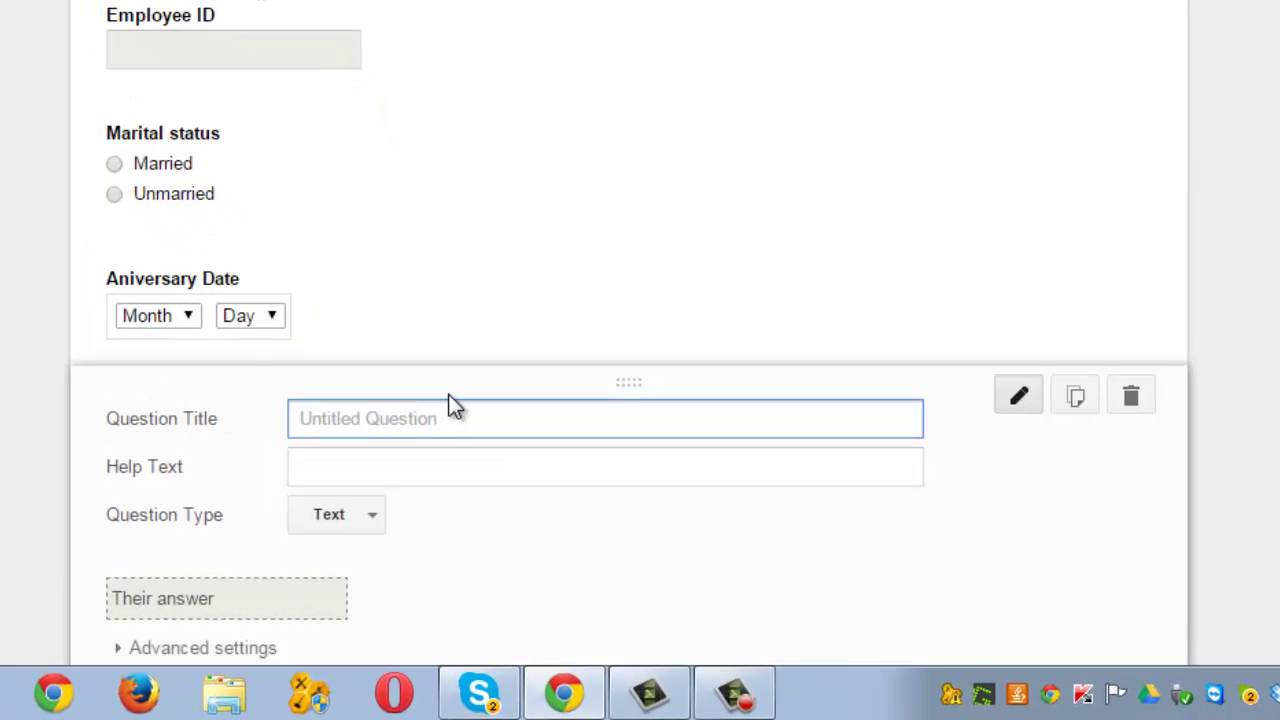
pyautogui.write('There is a tr')
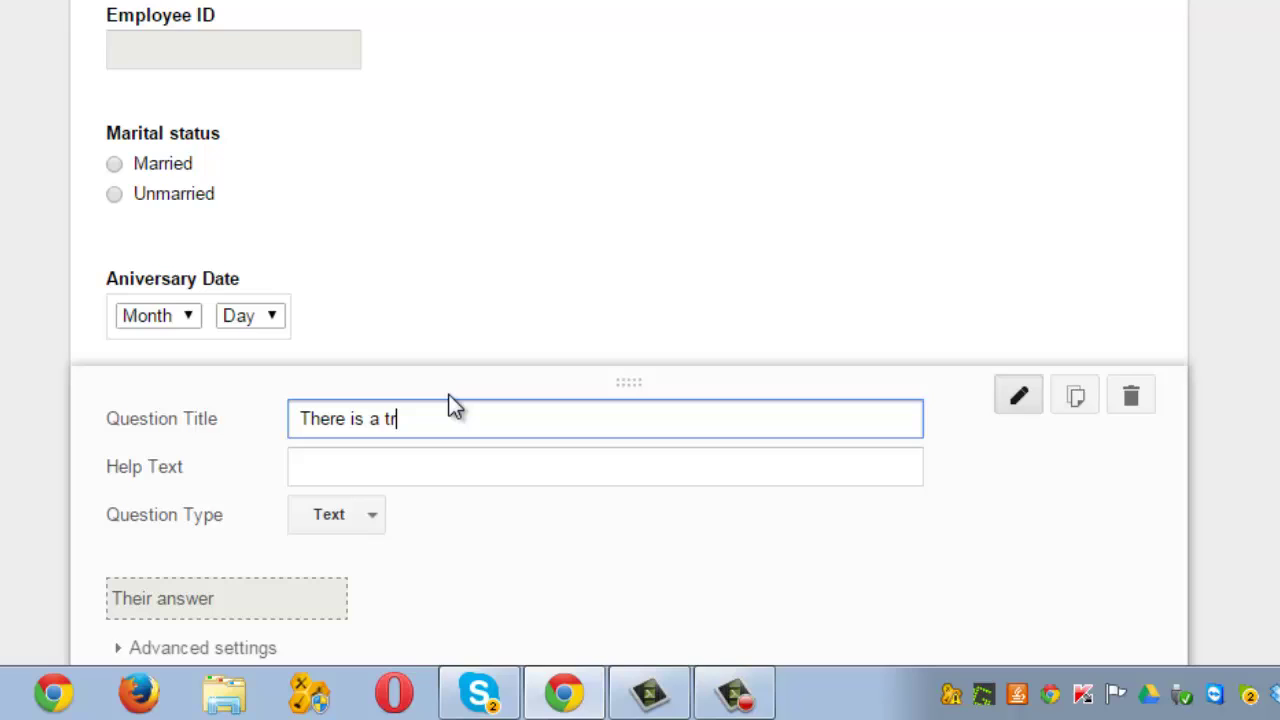
pyautogui.write('aining this friday, choo')
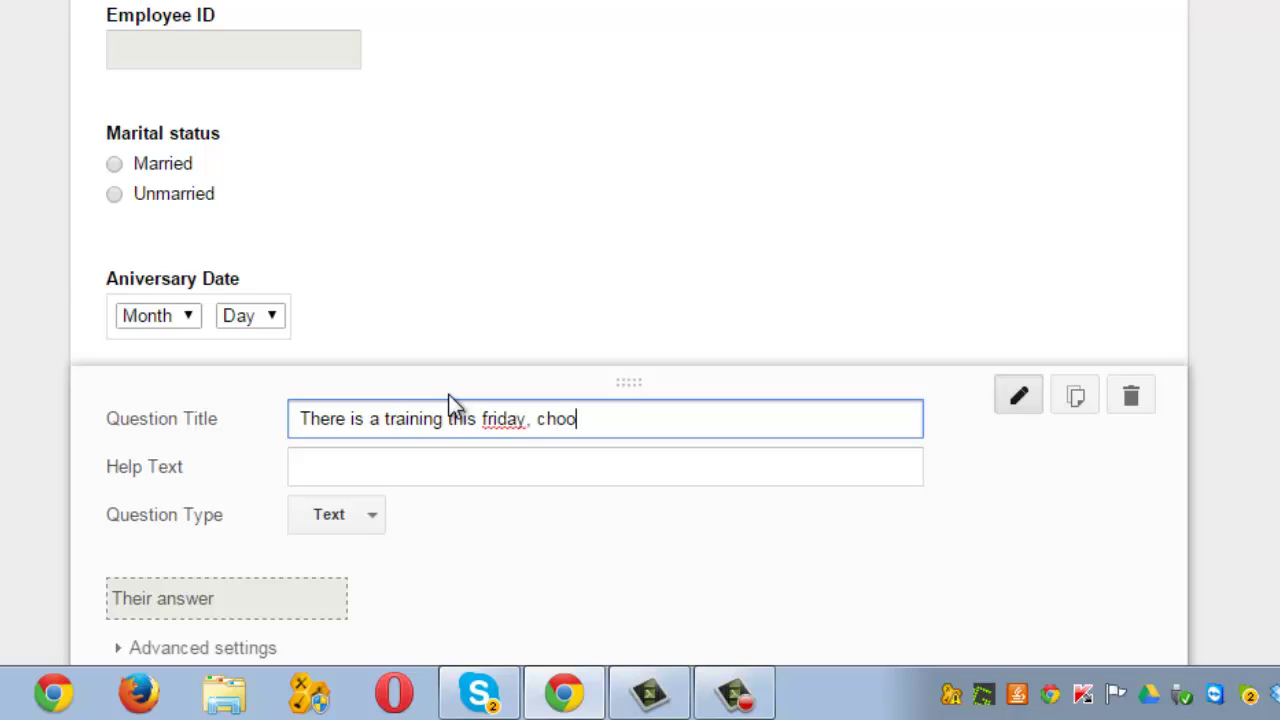
pyautogui.write('se the time you')
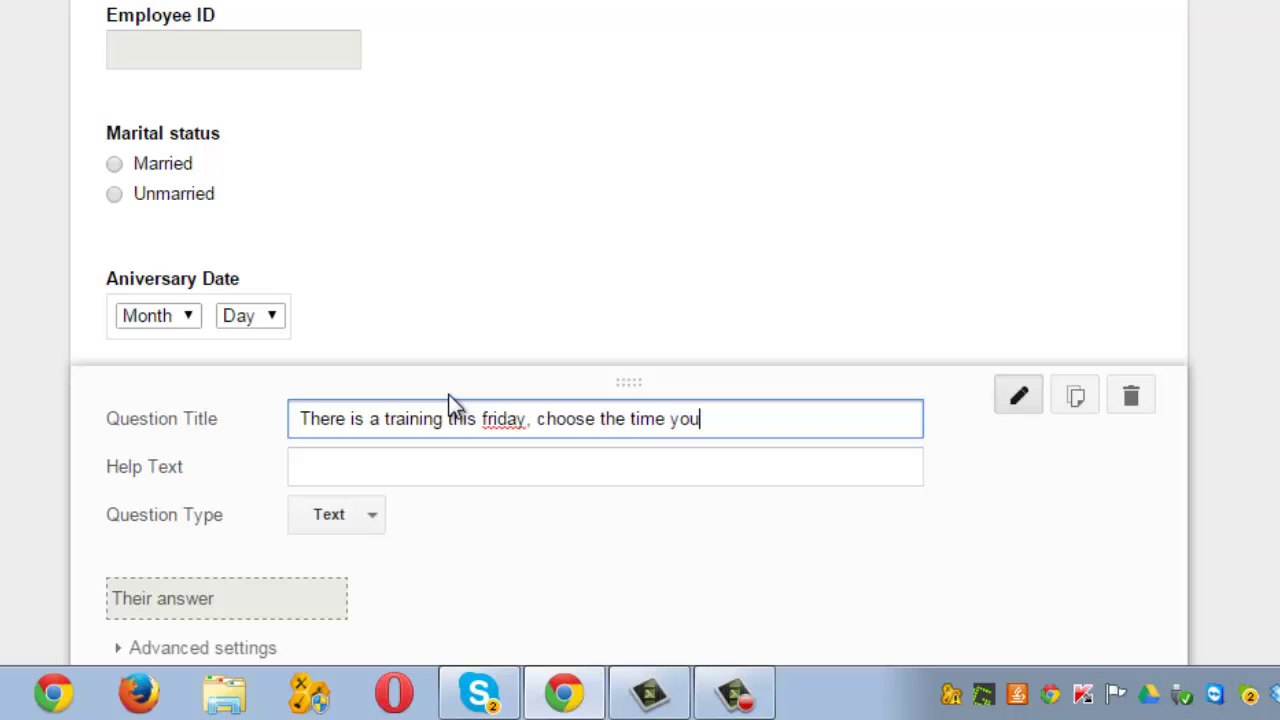
pyautogui.write(' wish to attend')
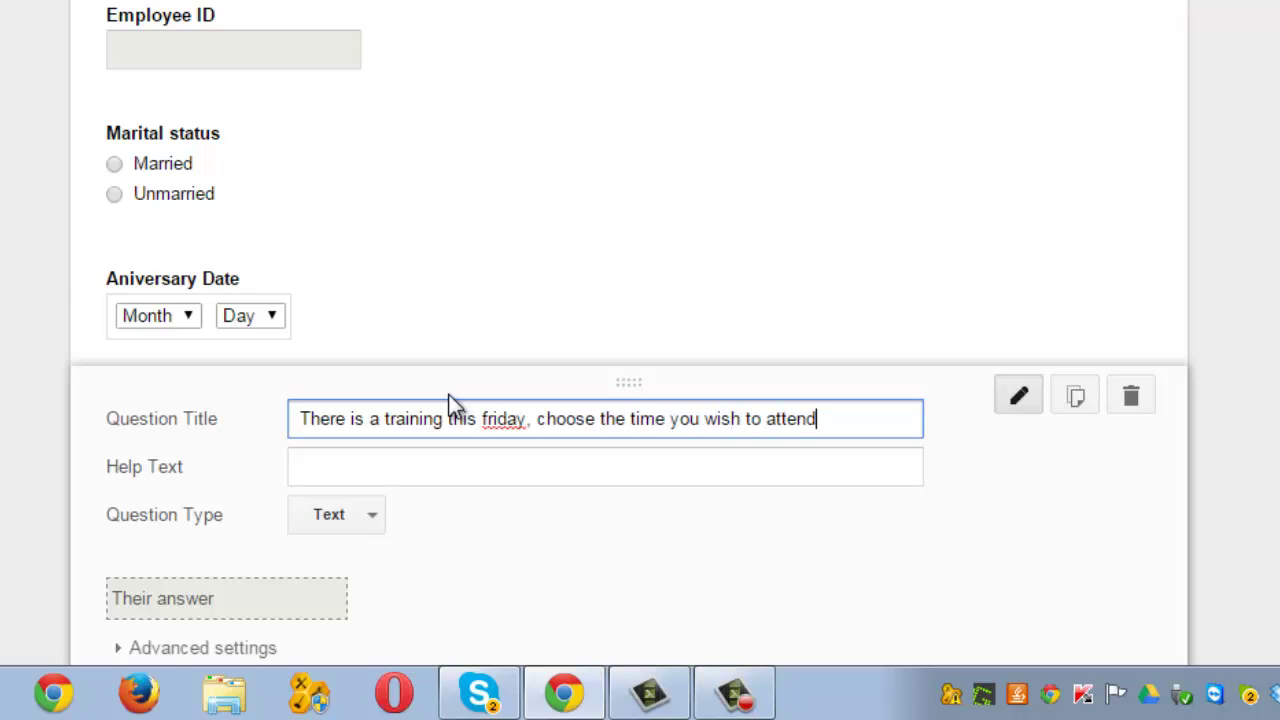
pyautogui.click(449, 471)
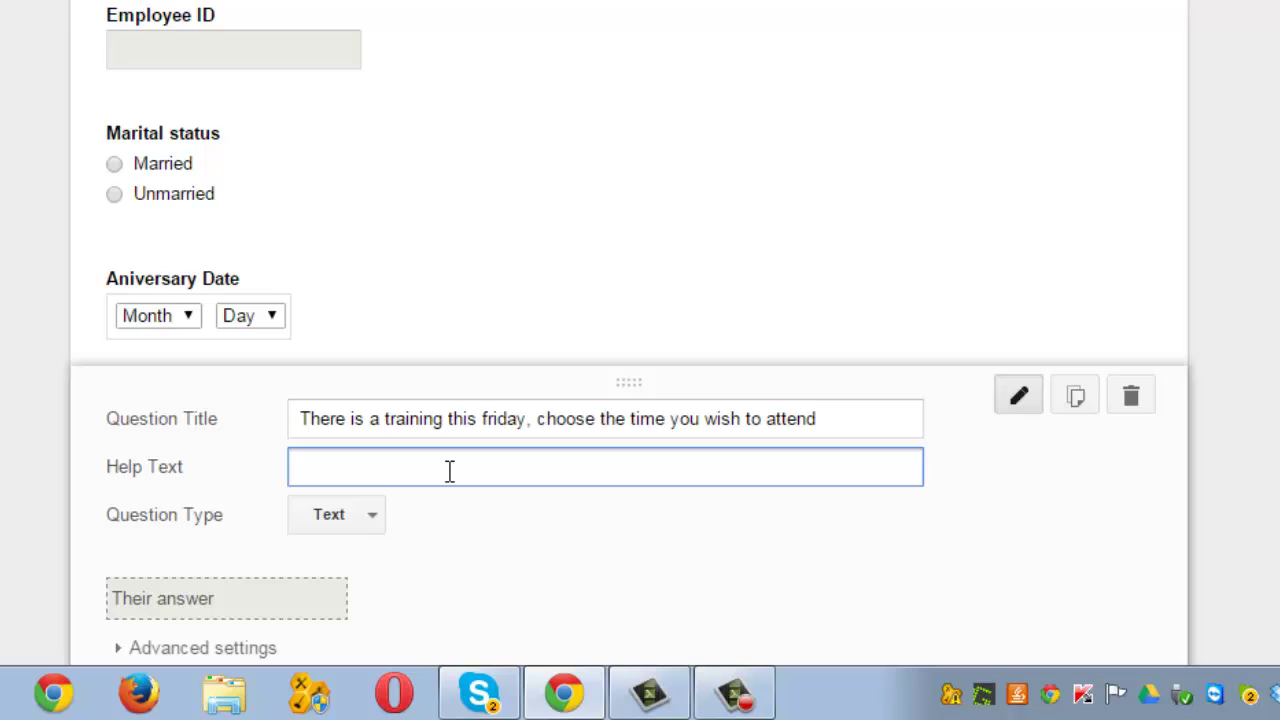
pyautogui.write('attendance is mandatory')
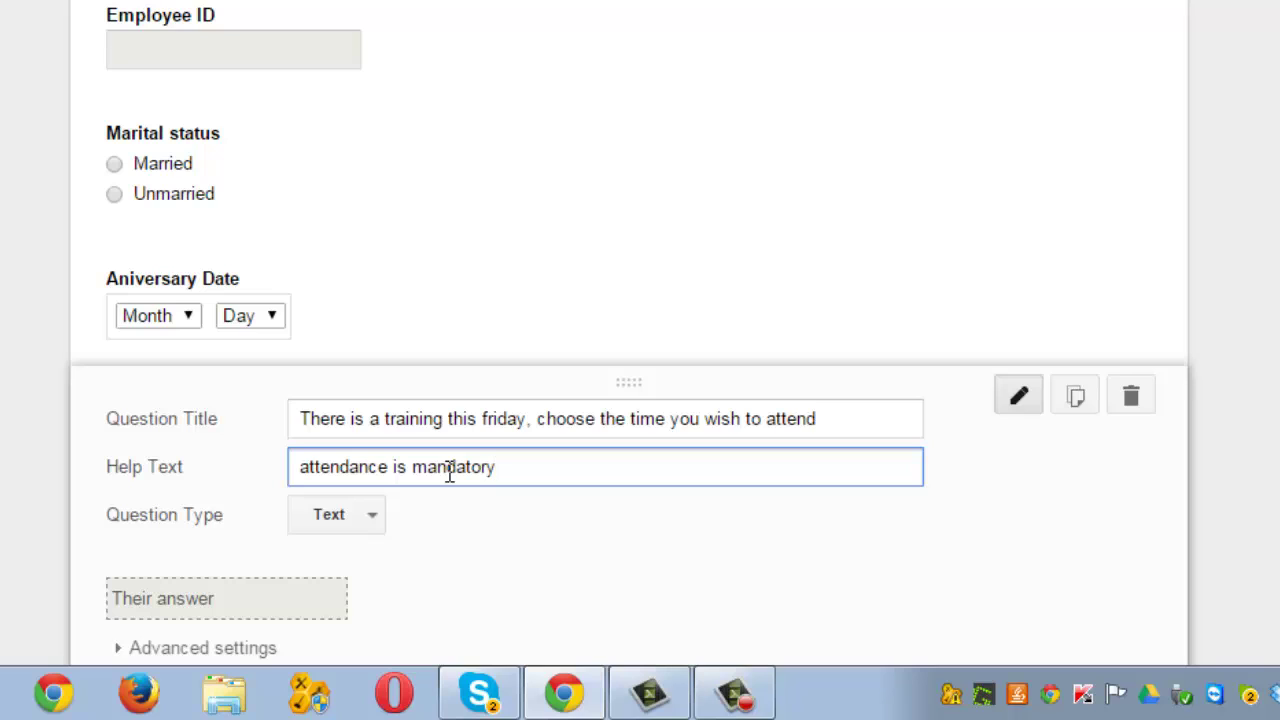
pyautogui.click(377, 515)
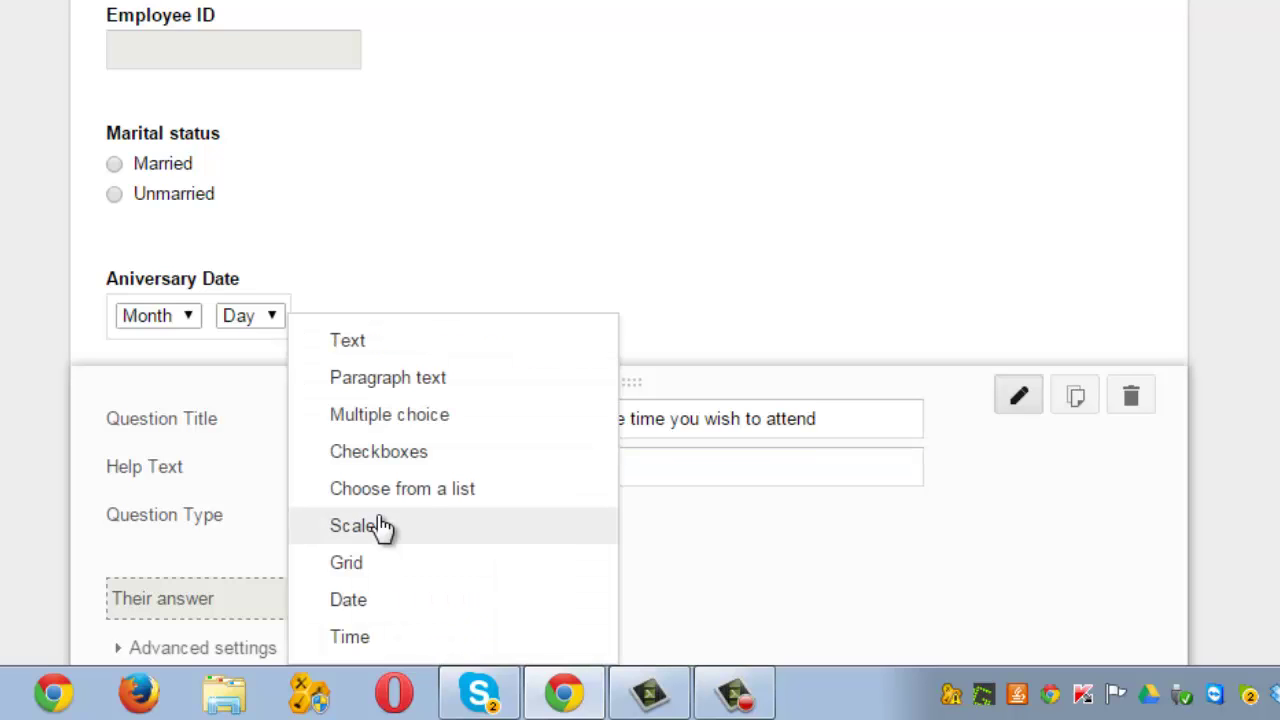
pyautogui.click(432, 500)
# Step: Give the training question the options "11 am", "3 pm" and "5 pm", and finish the question
pyautogui.click(425, 585)
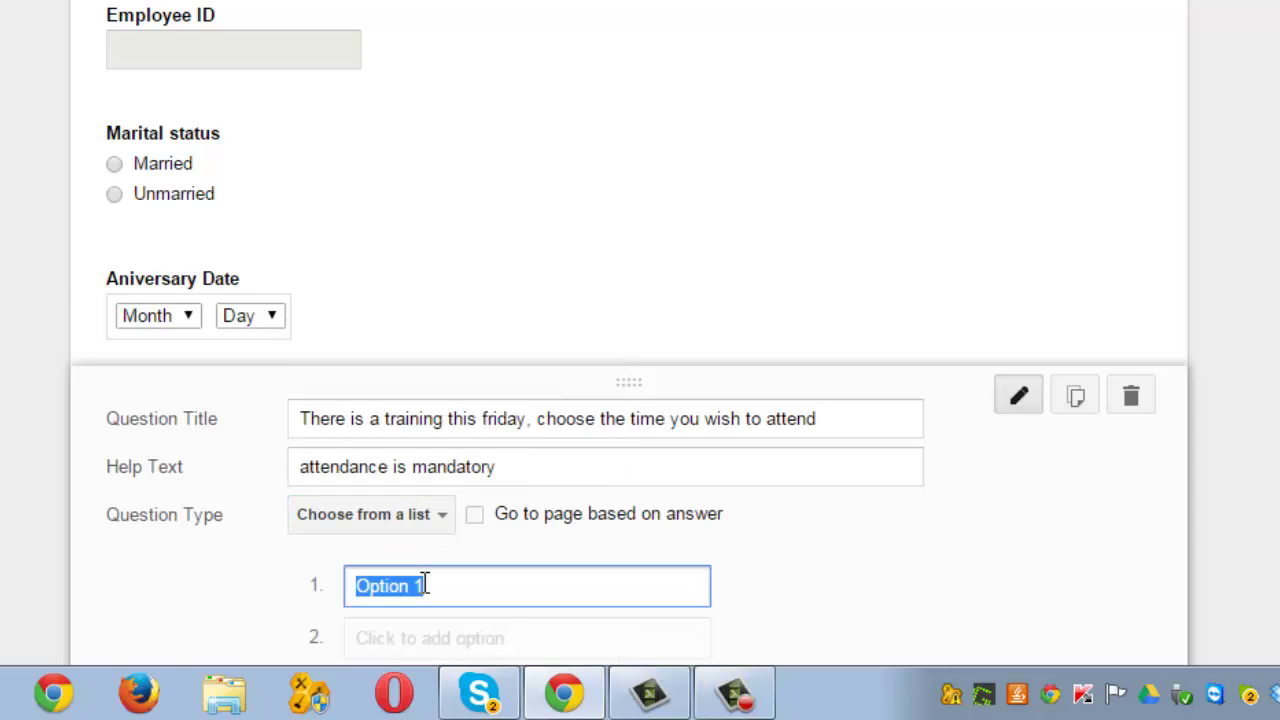
pyautogui.write('11')
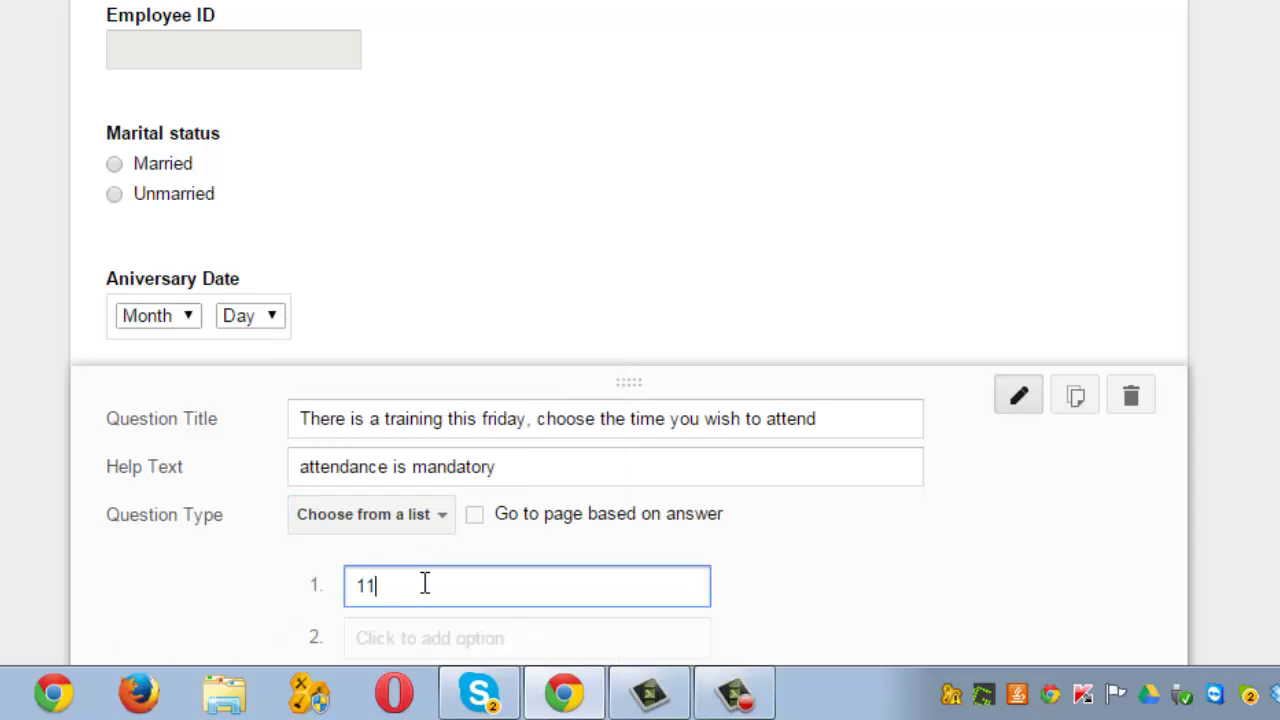
pyautogui.write(' am')
pyautogui.click(529, 637)
pyautogui.write('3 pm')
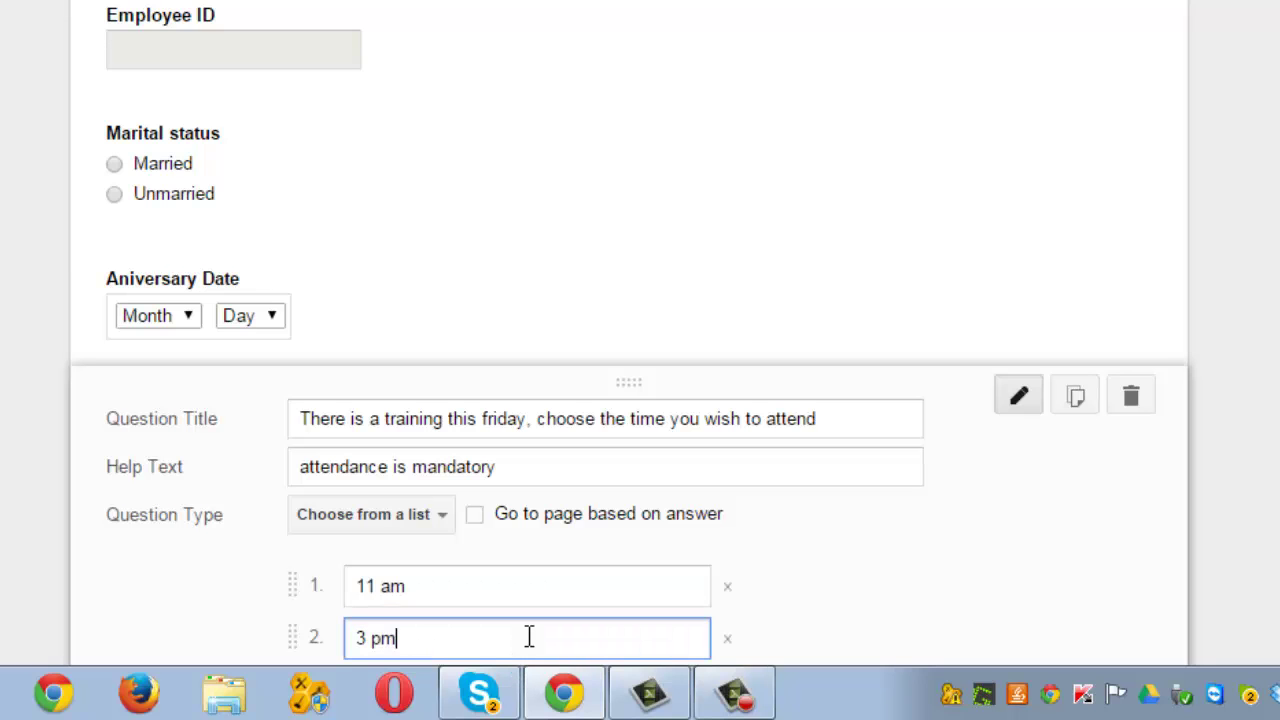
pyautogui.scroll(-2, 360, 590)
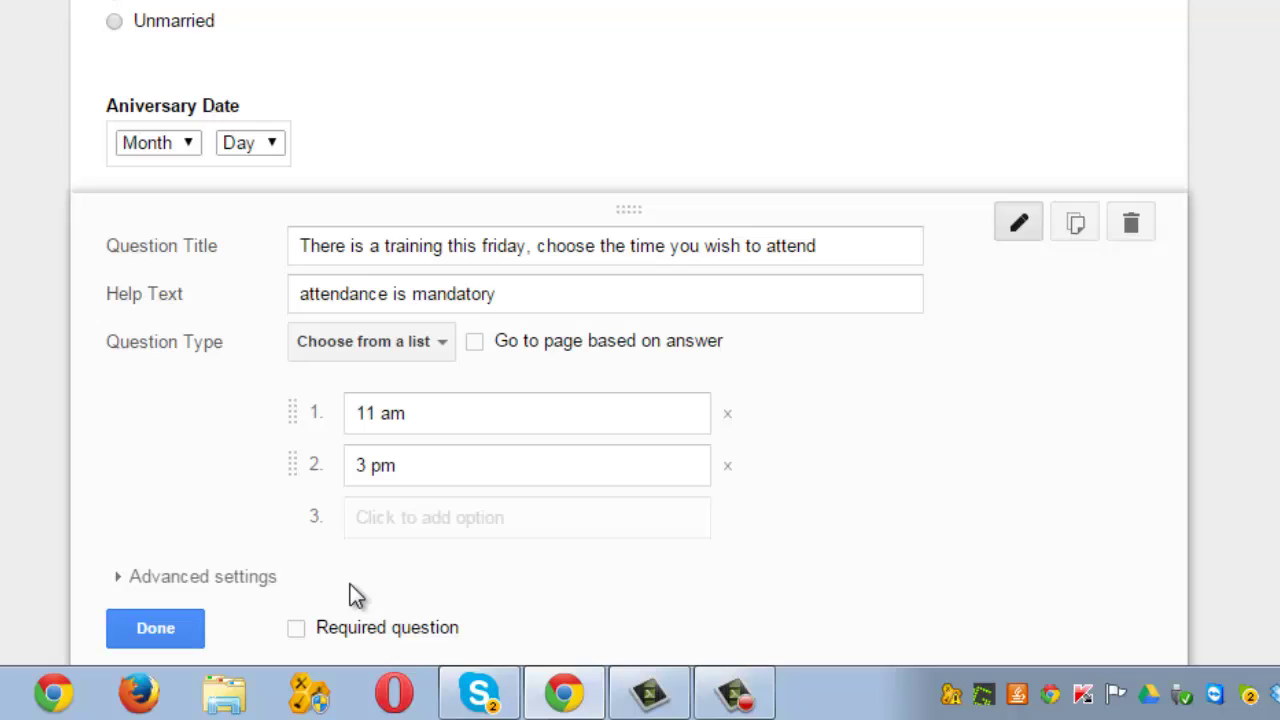
pyautogui.click(486, 512)
pyautogui.write('5 ')
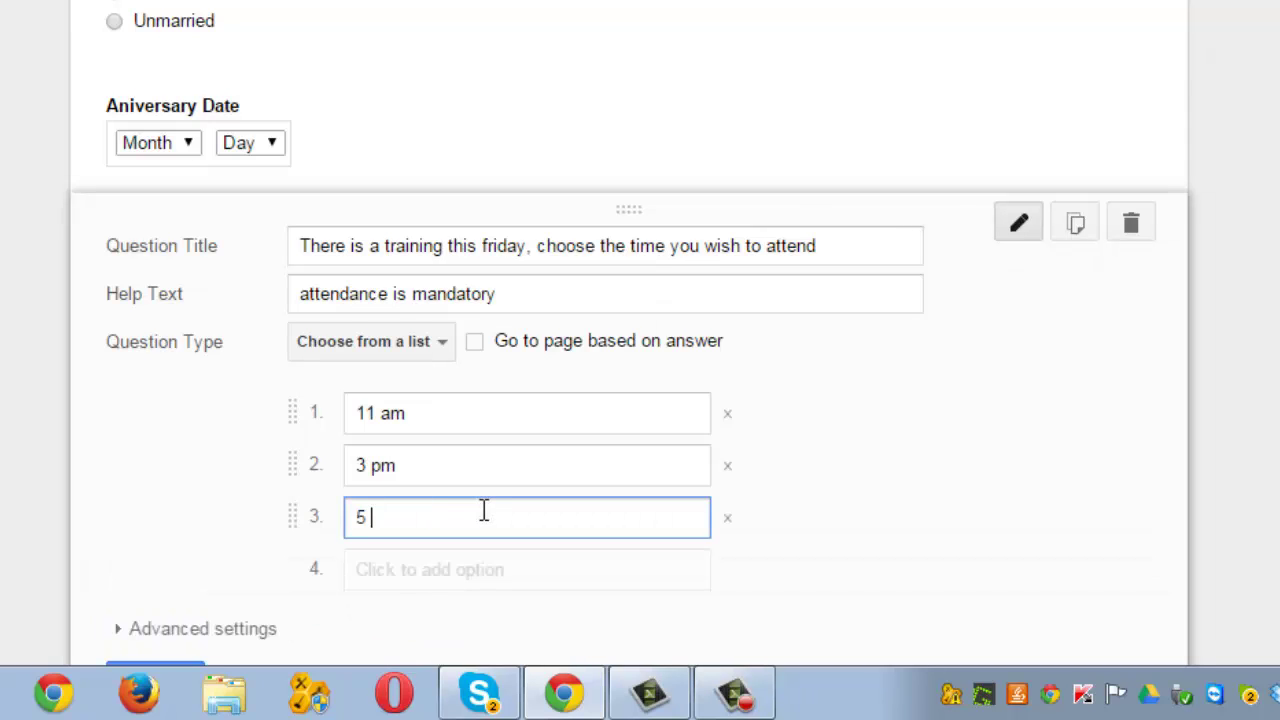
pyautogui.write('pm')
pyautogui.scroll(-1, 108, 571)
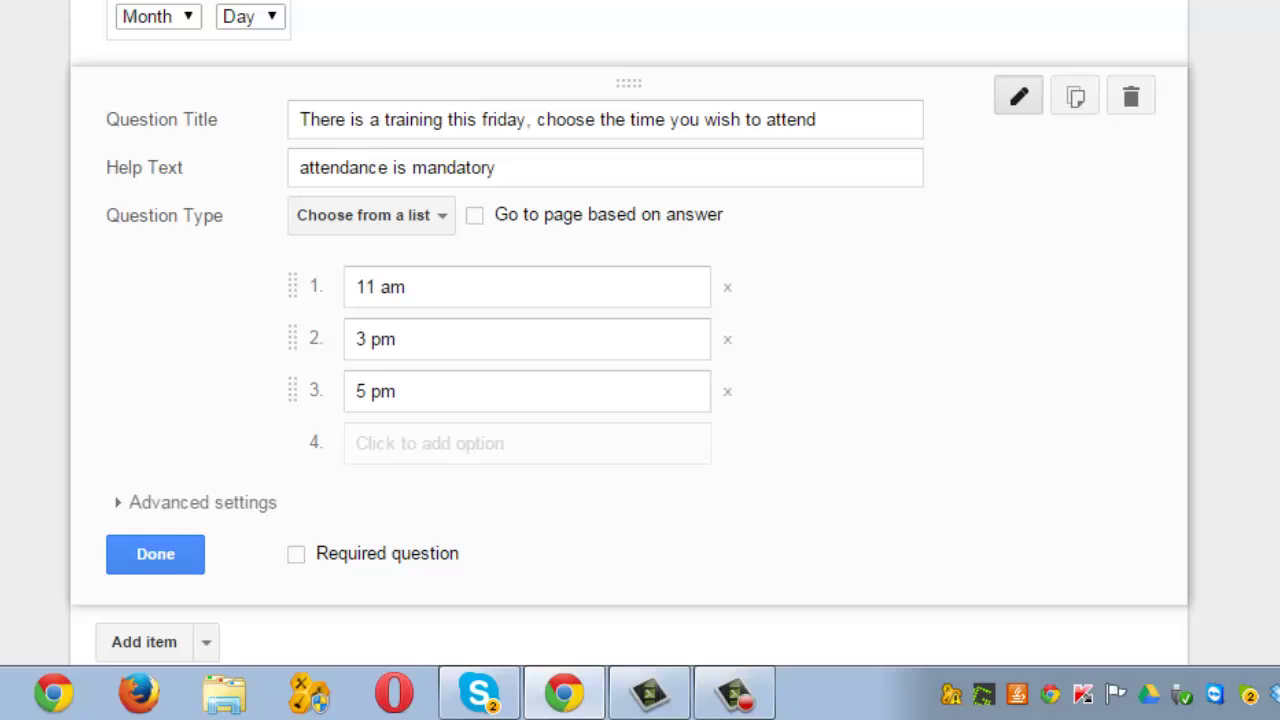
pyautogui.click(127, 557)
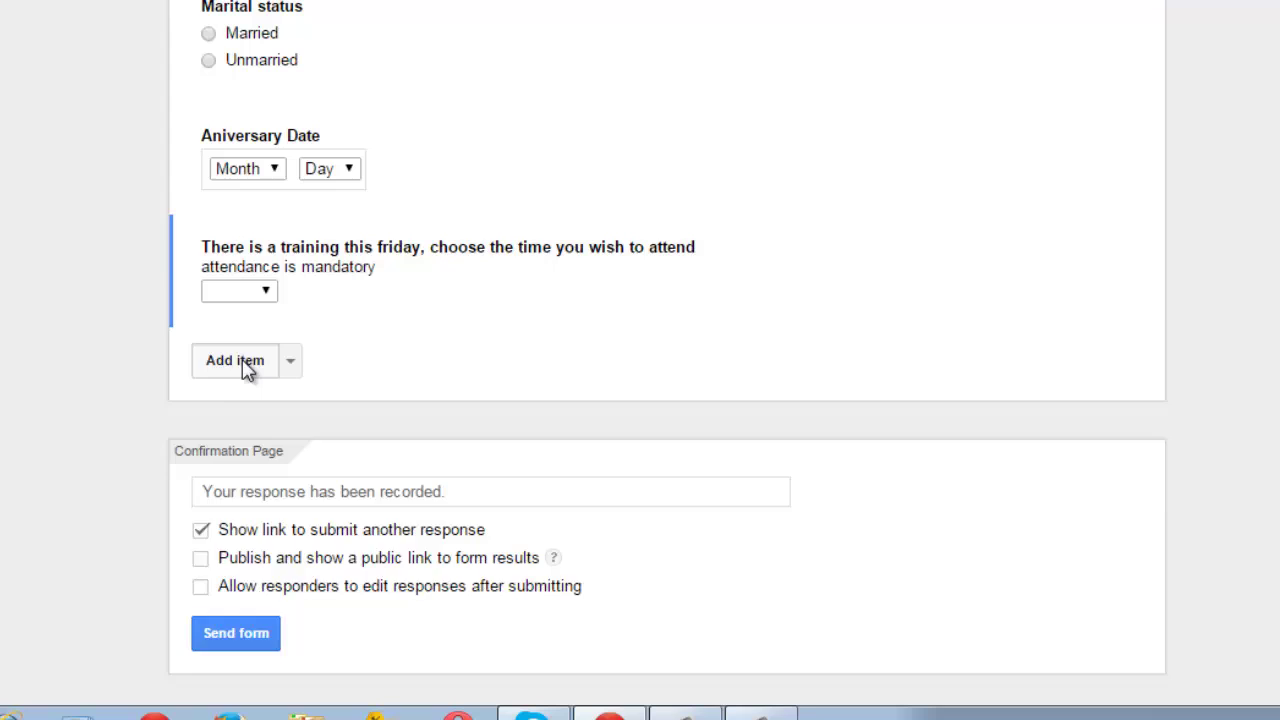
# Step: Add a Paragraph text question titled "2 Reasons why you love this organization"
pyautogui.click(247, 366)
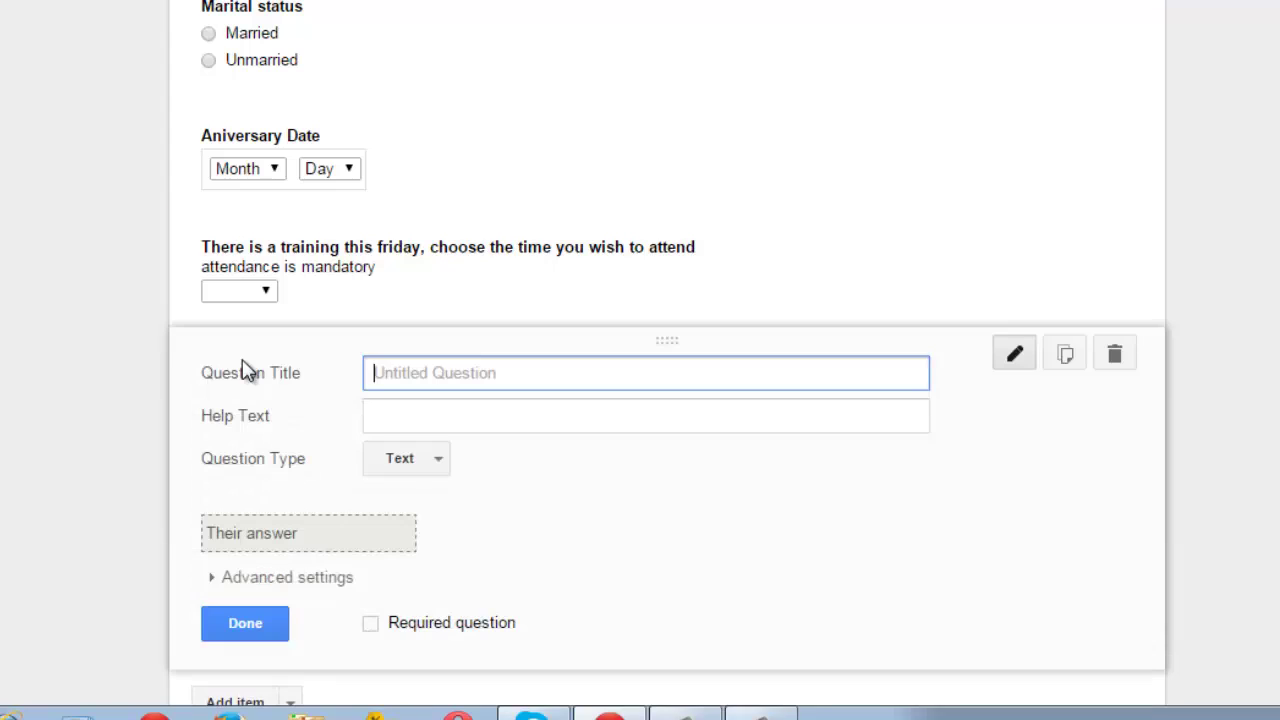
pyautogui.click(402, 472)
pyautogui.click(416, 452)
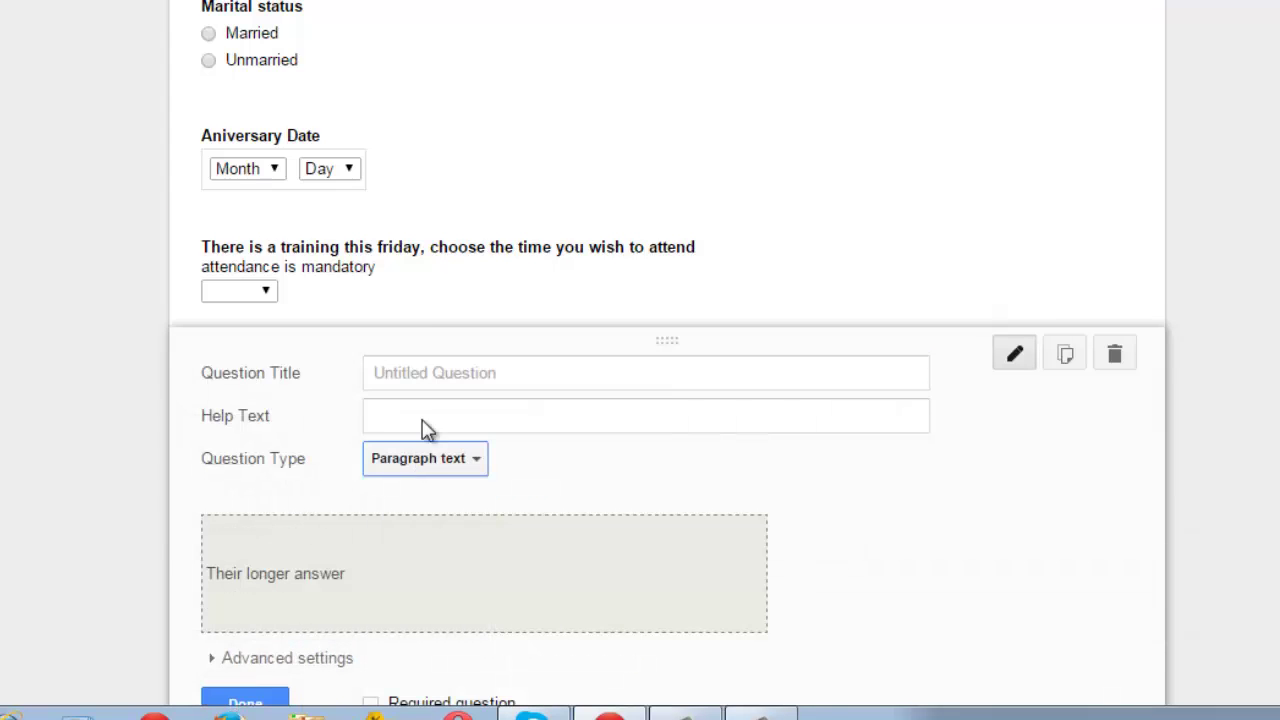
pyautogui.click(455, 362)
pyautogui.write('2 ')
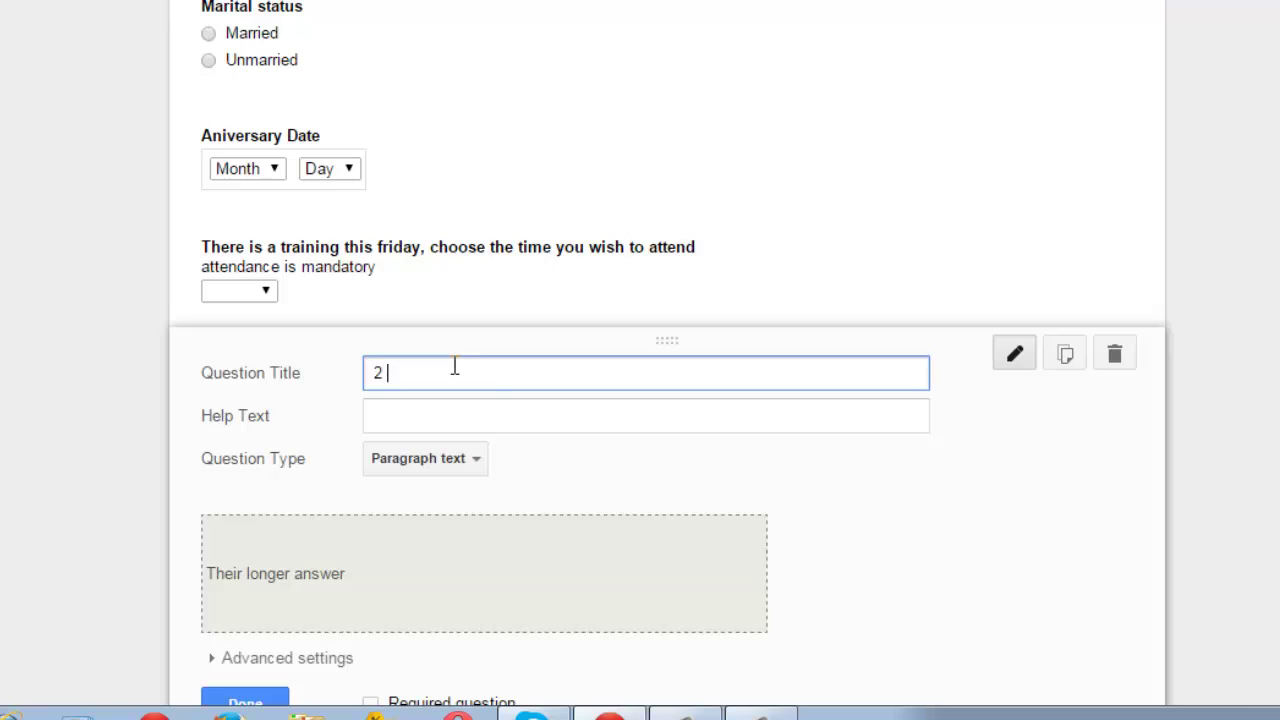
pyautogui.write('Reasons why you ')
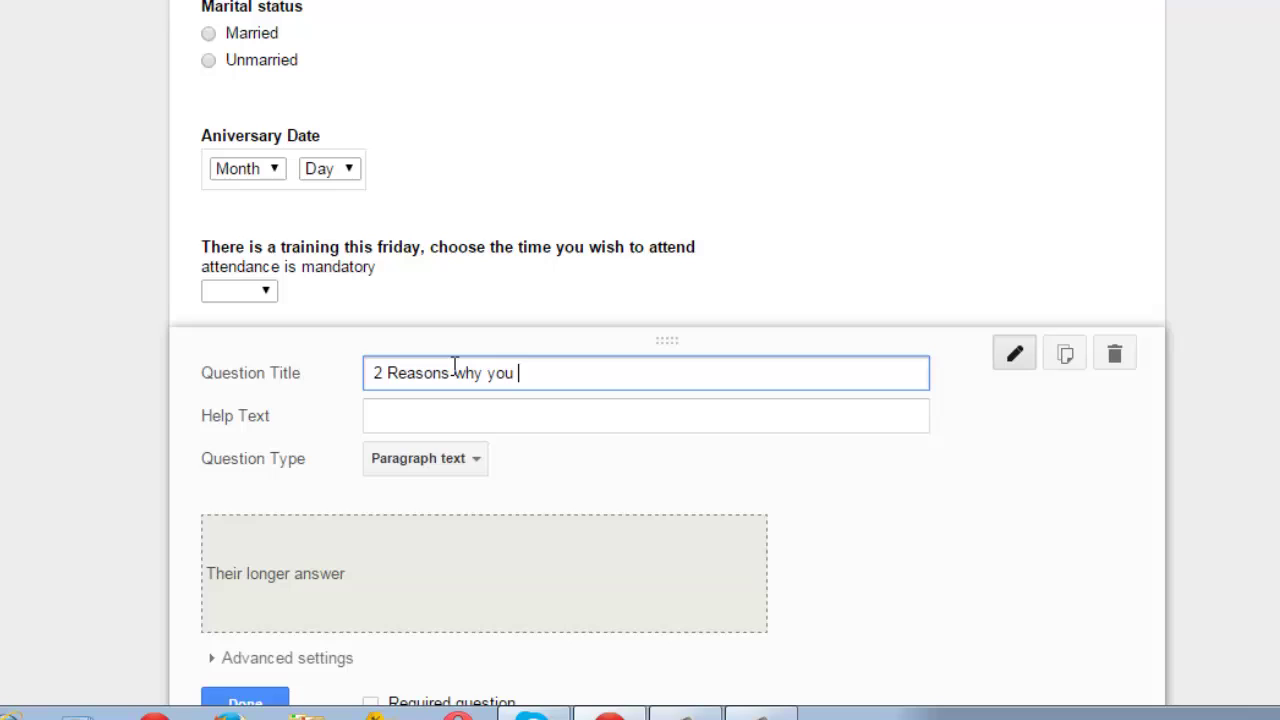
pyautogui.write('love this organization')
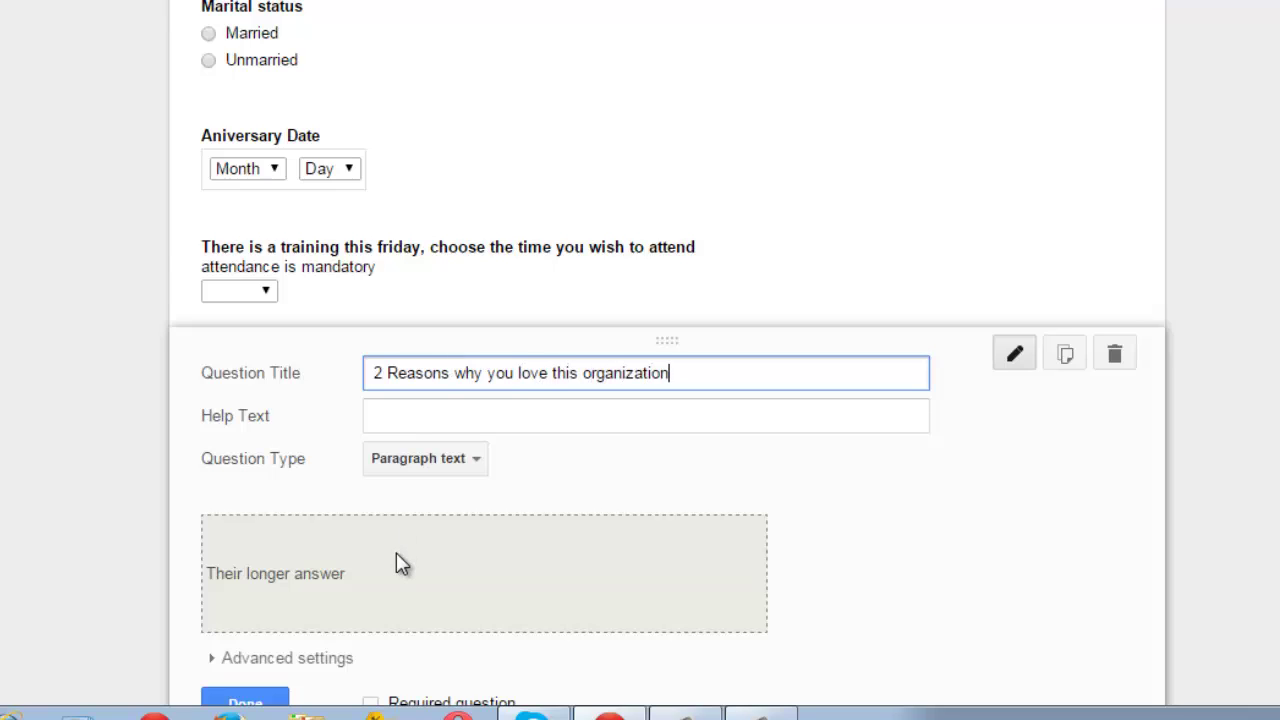
# Step: Turn on data validation for the "2 Reasons why you love this organization" question, requiring text with a minimum character count of 100
pyautogui.scroll(-1, 77, 580)
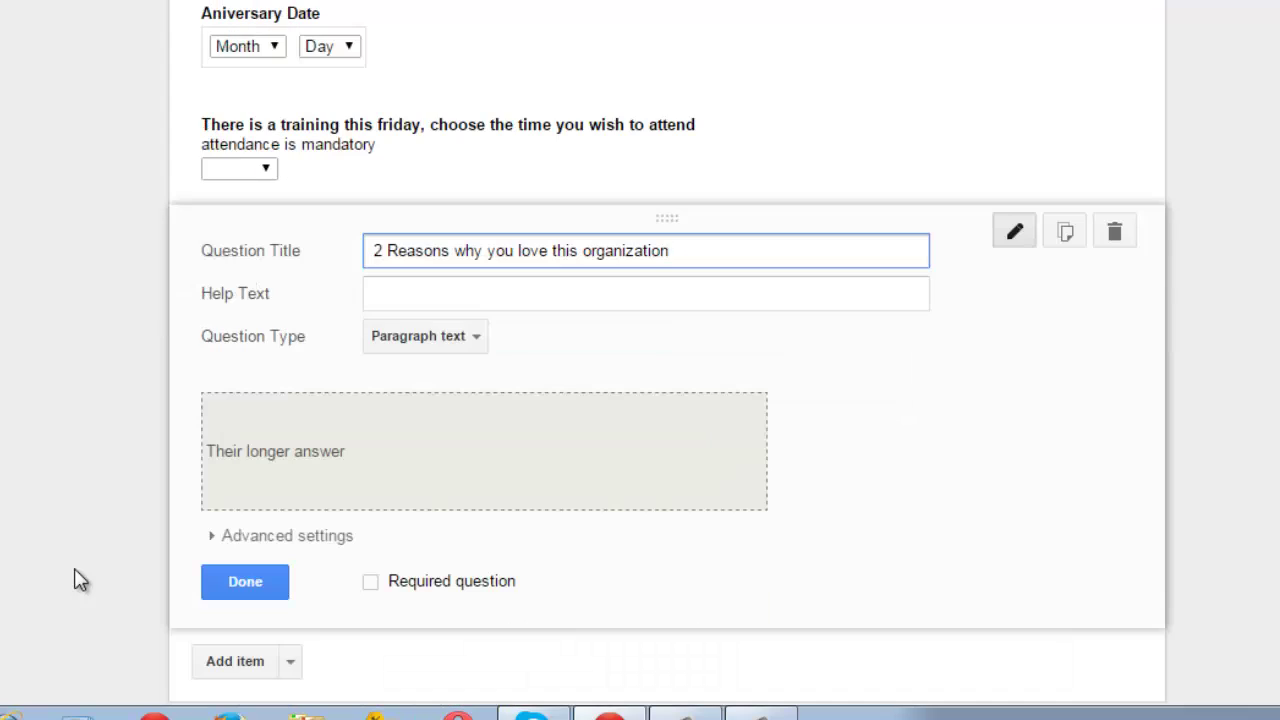
pyautogui.click(283, 540)
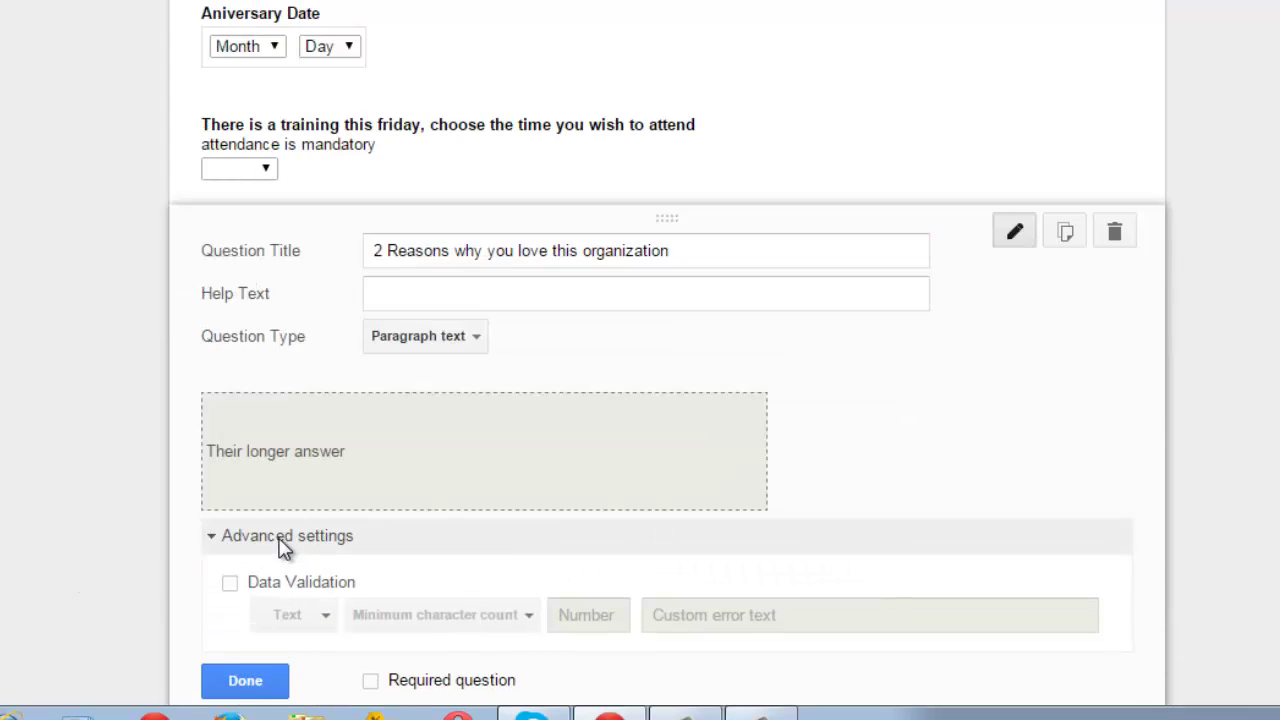
pyautogui.click(231, 584)
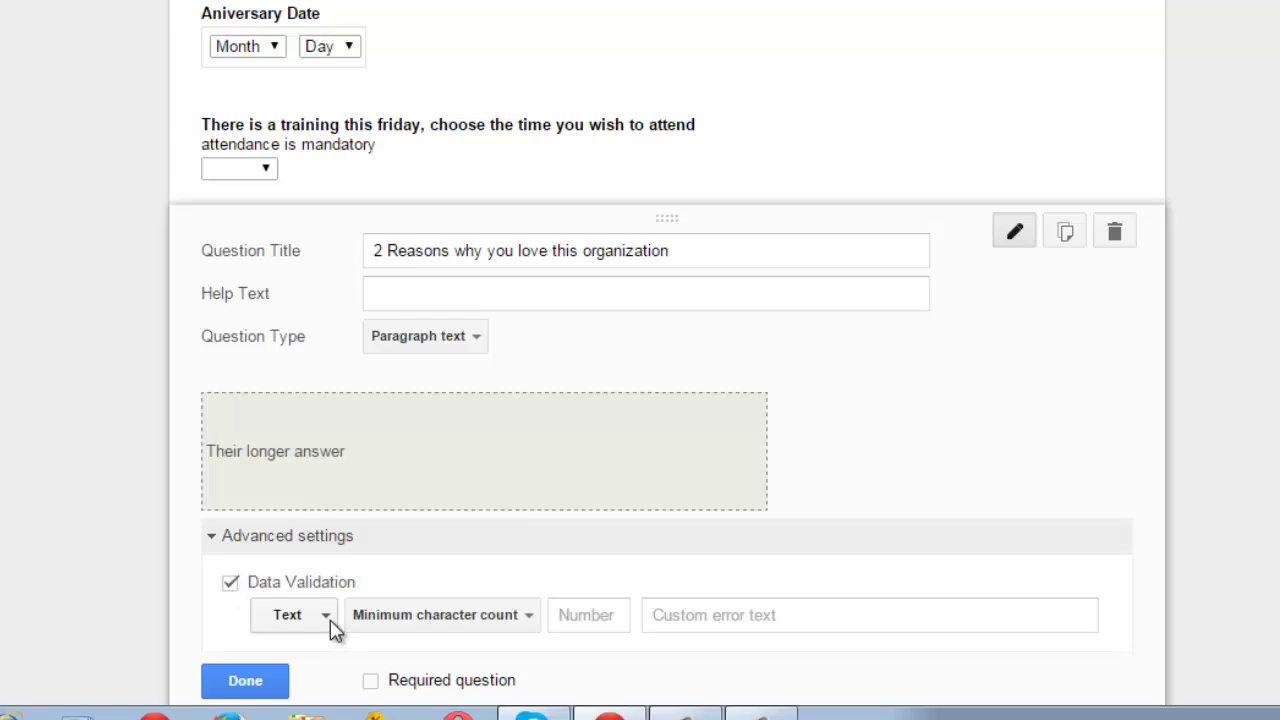
pyautogui.click(488, 627)
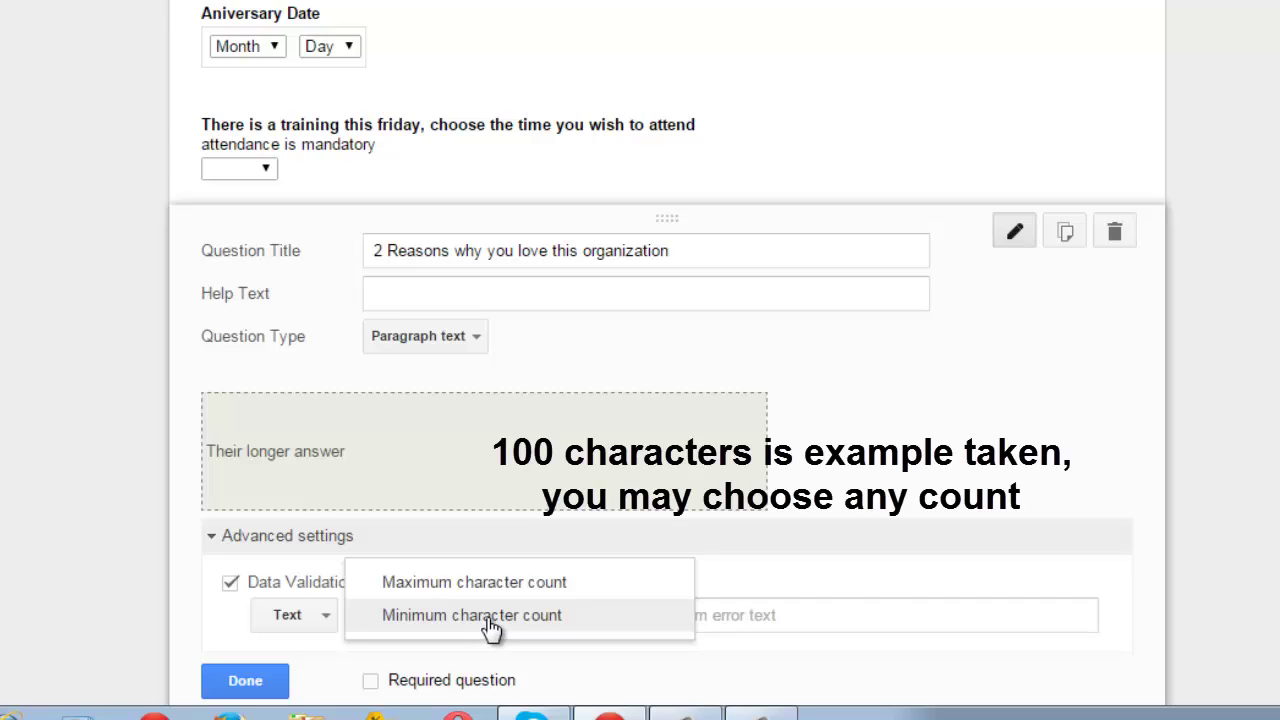
pyautogui.click(490, 618)
pyautogui.click(566, 615)
pyautogui.write('100')
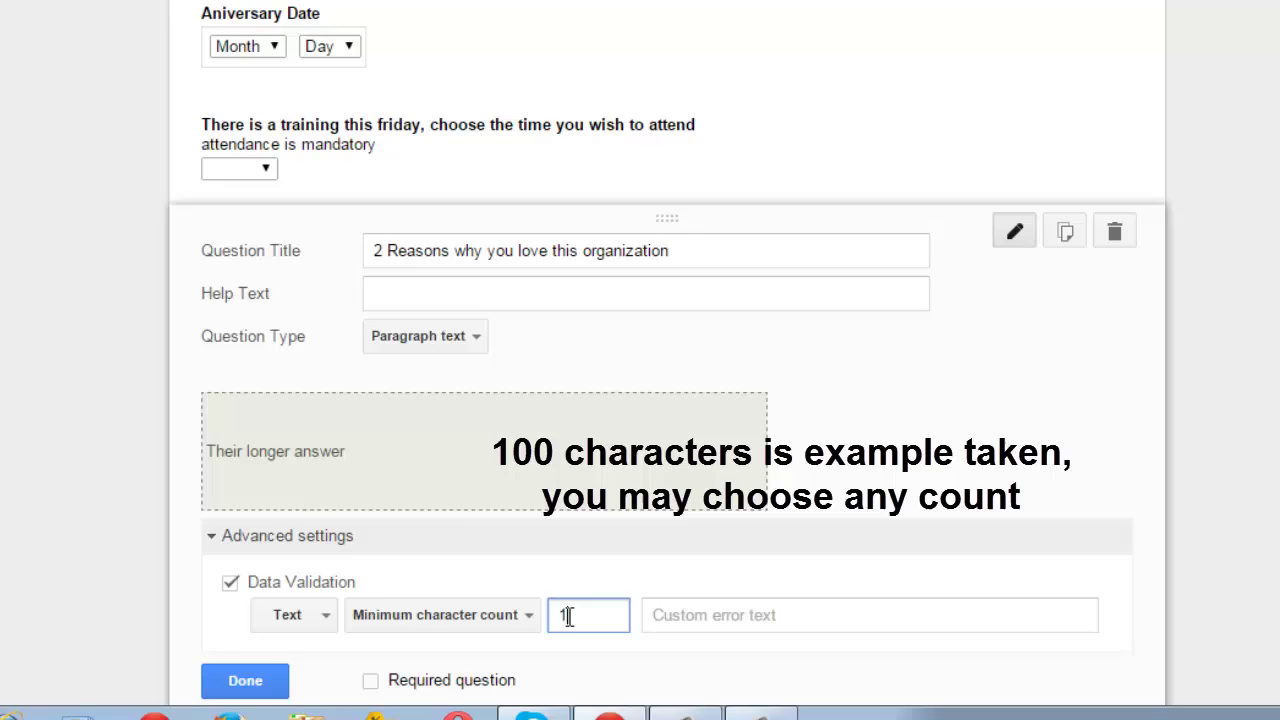
pyautogui.press('Tab')
# Step: Set the validation's custom error text to "write minimum 100 characters" and finish the question
pyautogui.click(795, 626)
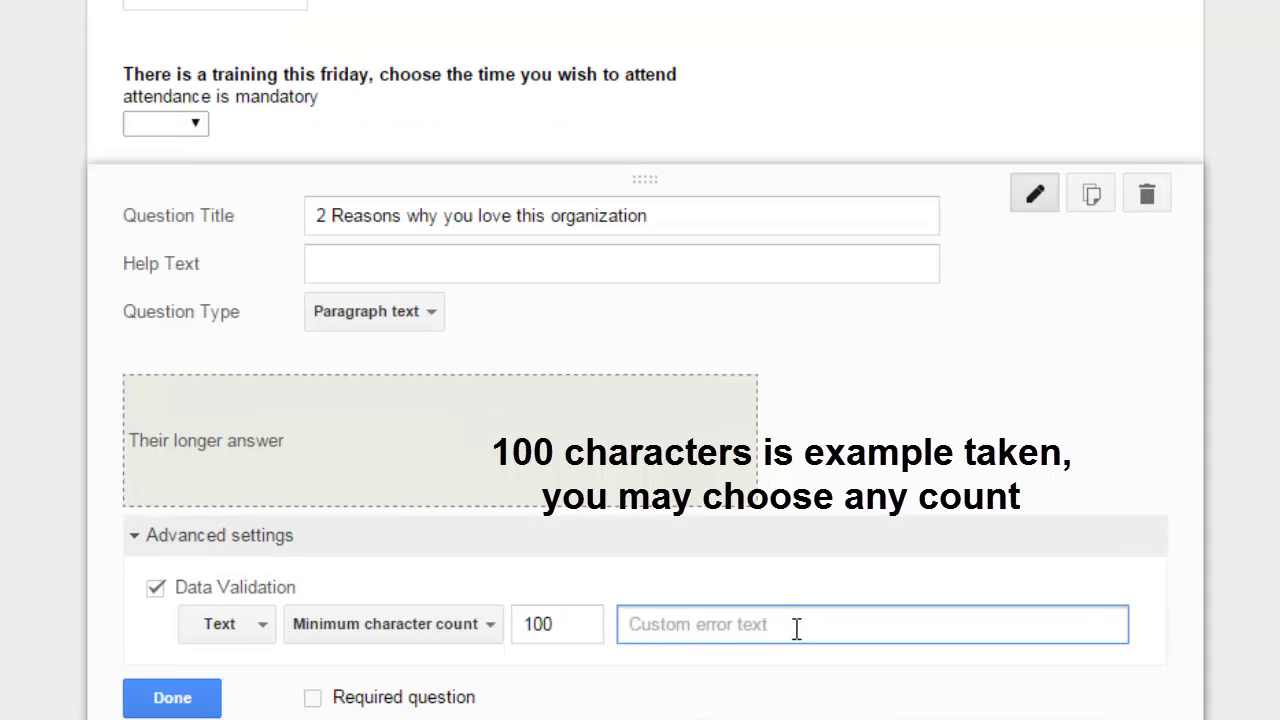
pyautogui.write('write mi')
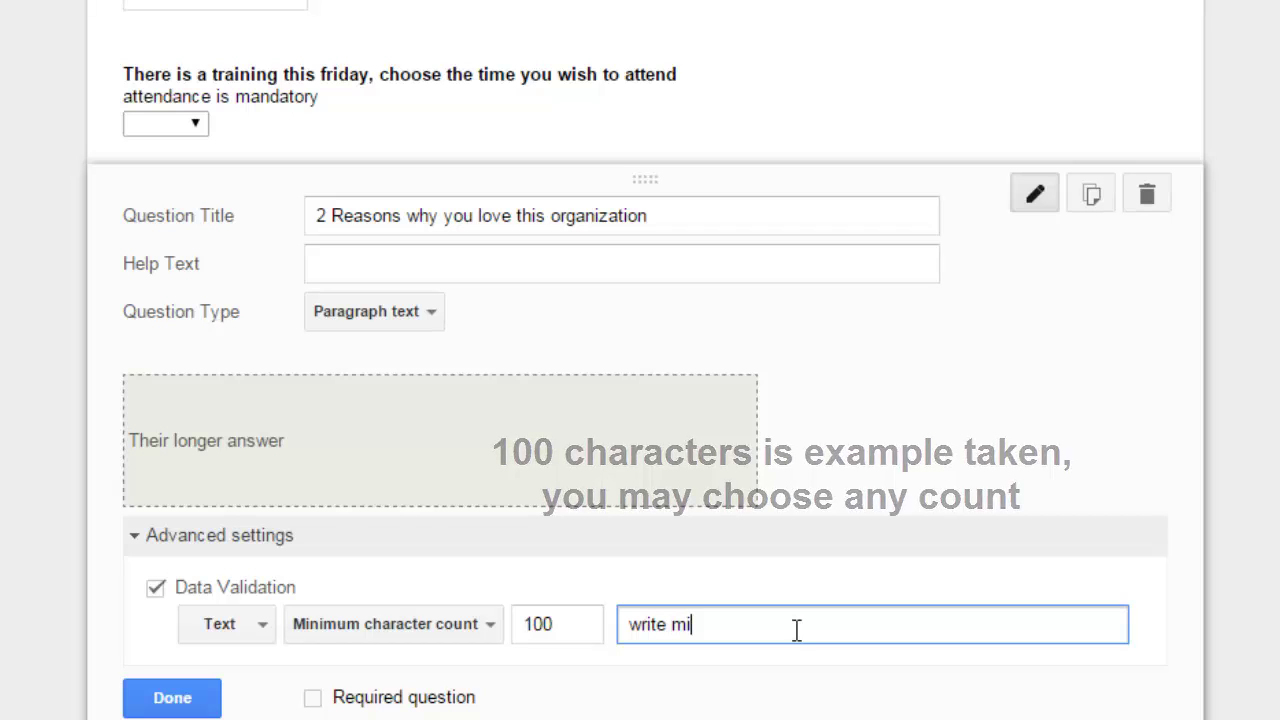
pyautogui.write('inimum')
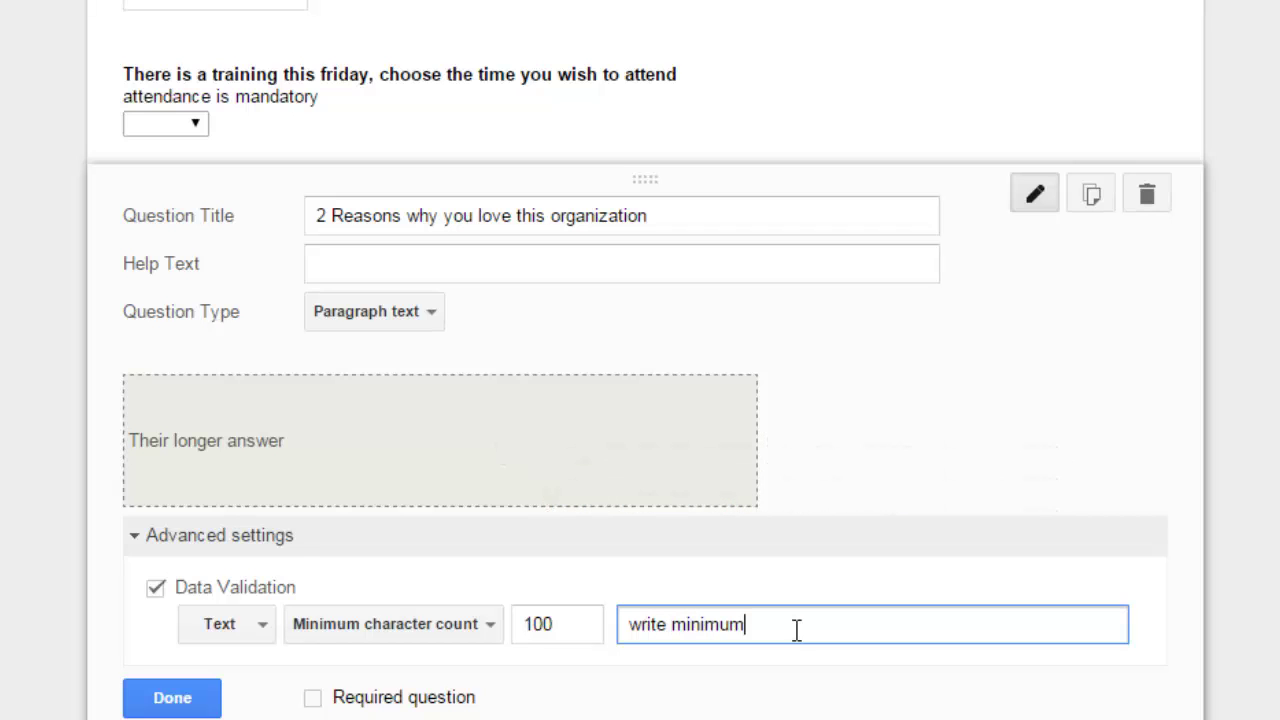
pyautogui.write(' 100 characters')
pyautogui.moveTo(914, 620); pyautogui.dragTo(566, 620)
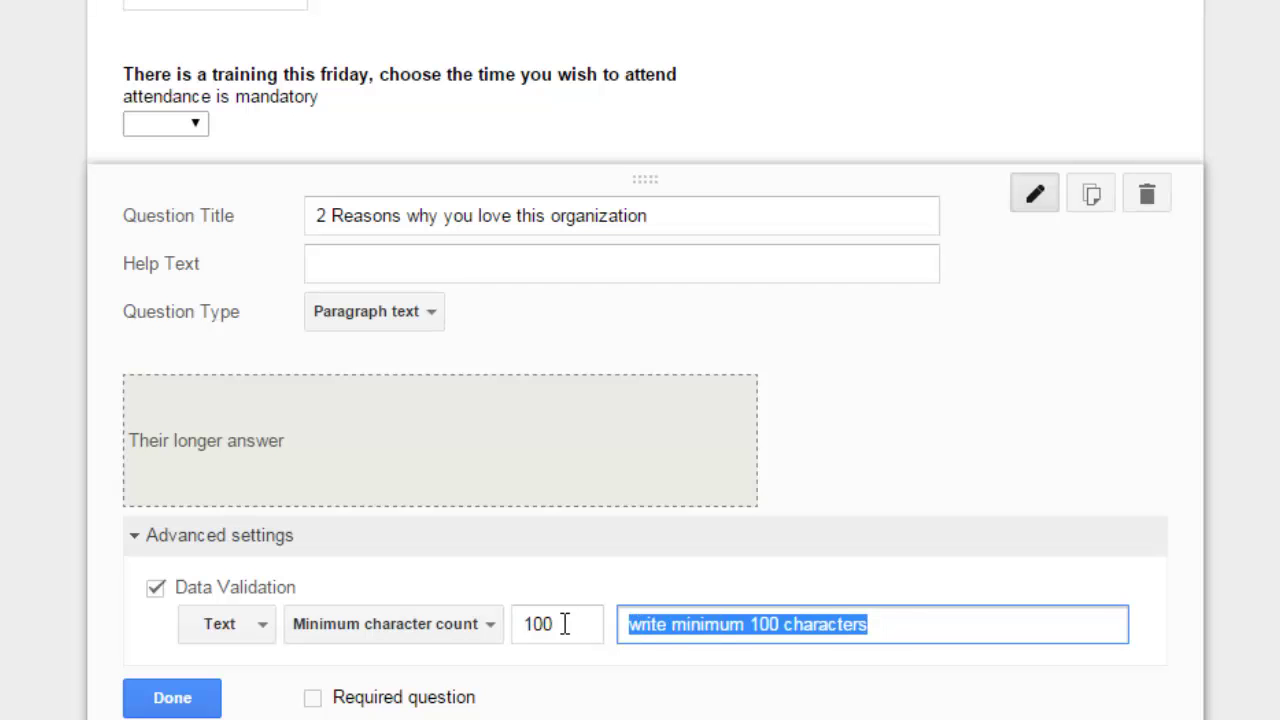
pyautogui.click(174, 699)
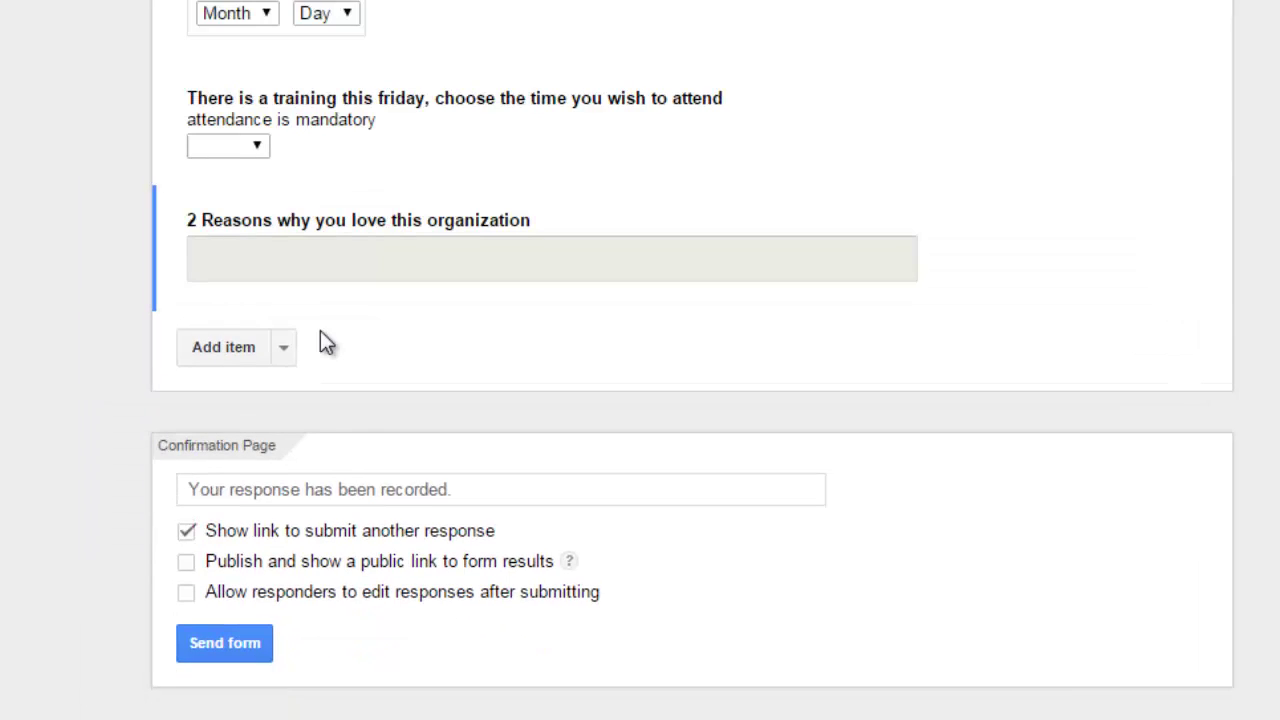
# Step: Add a question titled "We are giving movie tickets to all employees for next 3 weekends , what's your preference for next month"
pyautogui.click(251, 352)
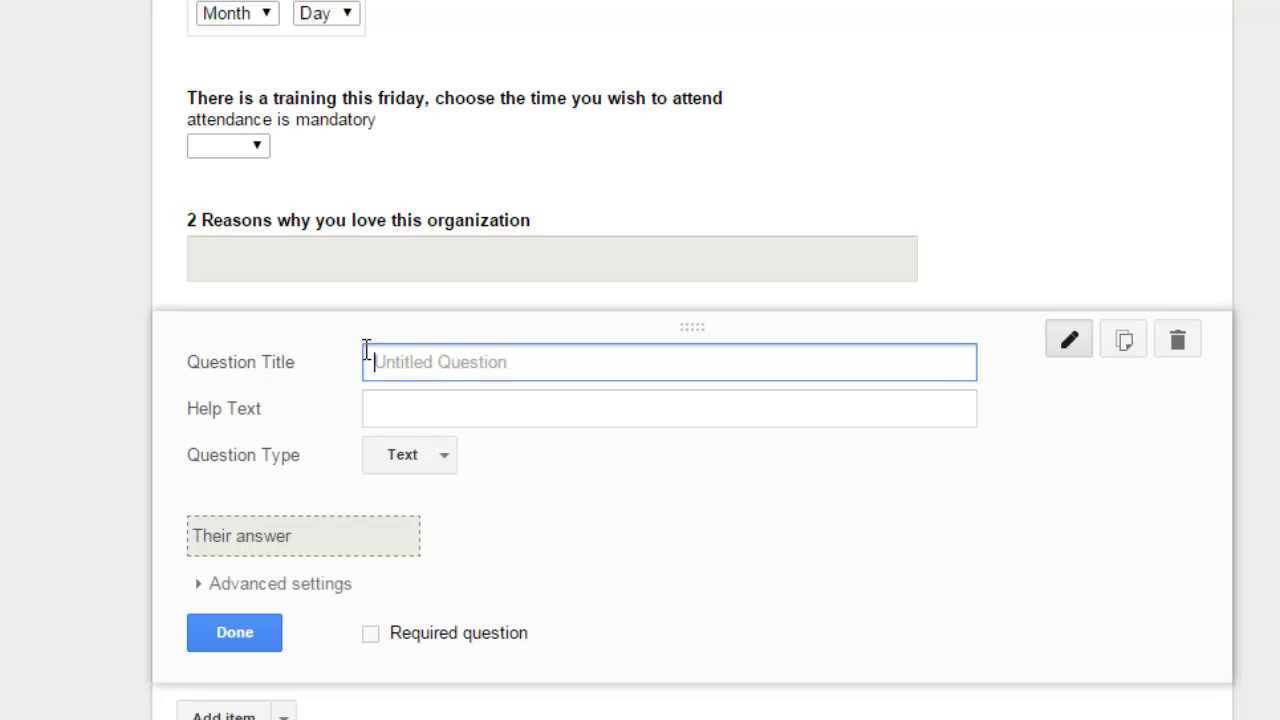
pyautogui.write('We ')
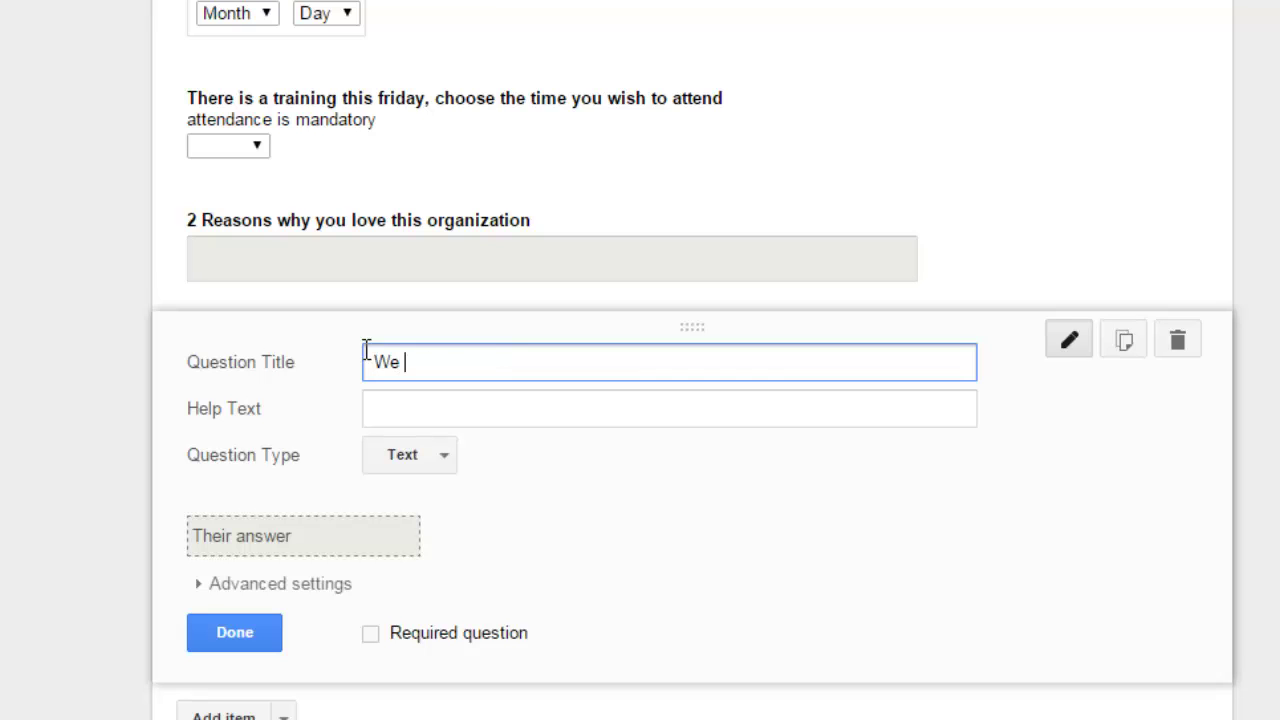
pyautogui.write('are giving ')
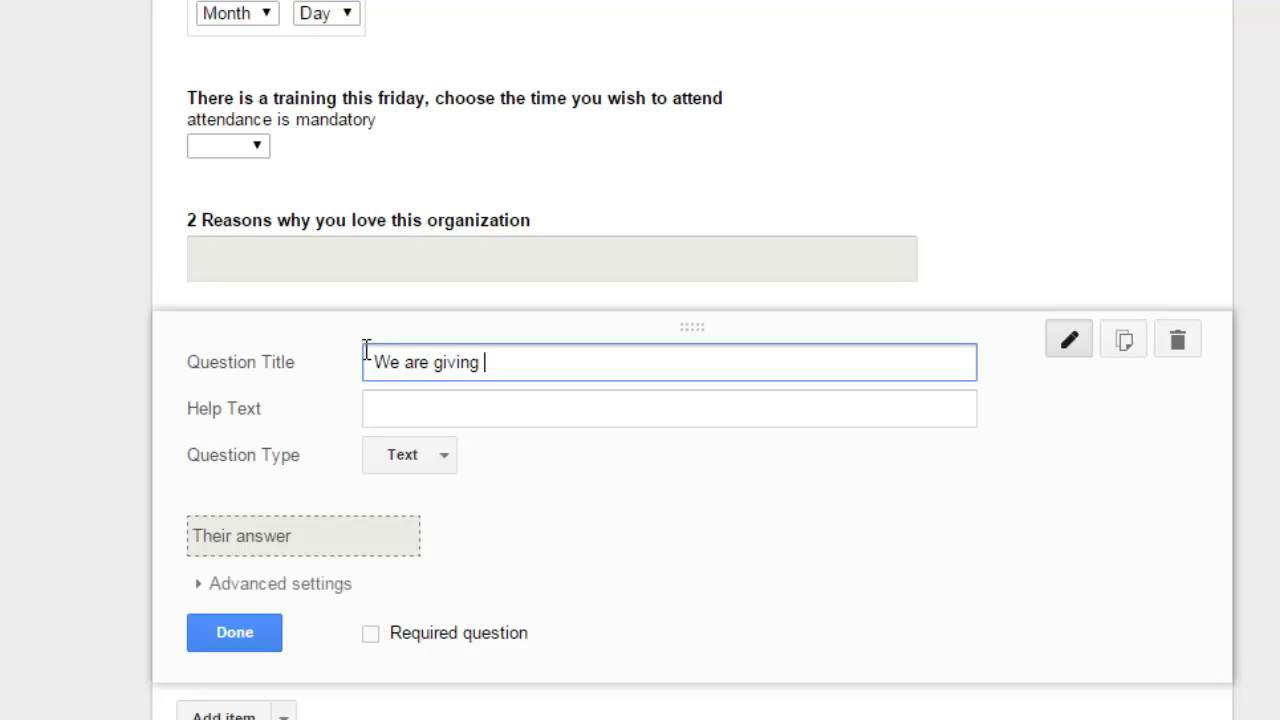
pyautogui.write('movie tickets')
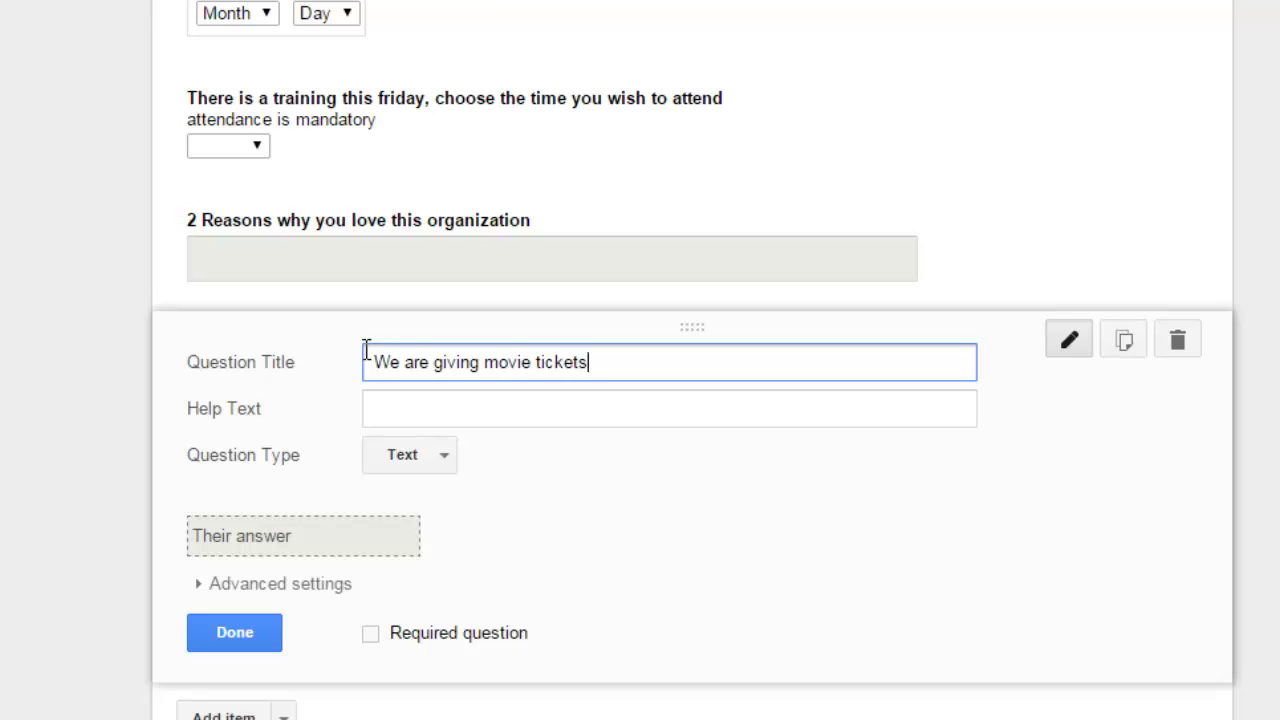
pyautogui.write(' to all empl')
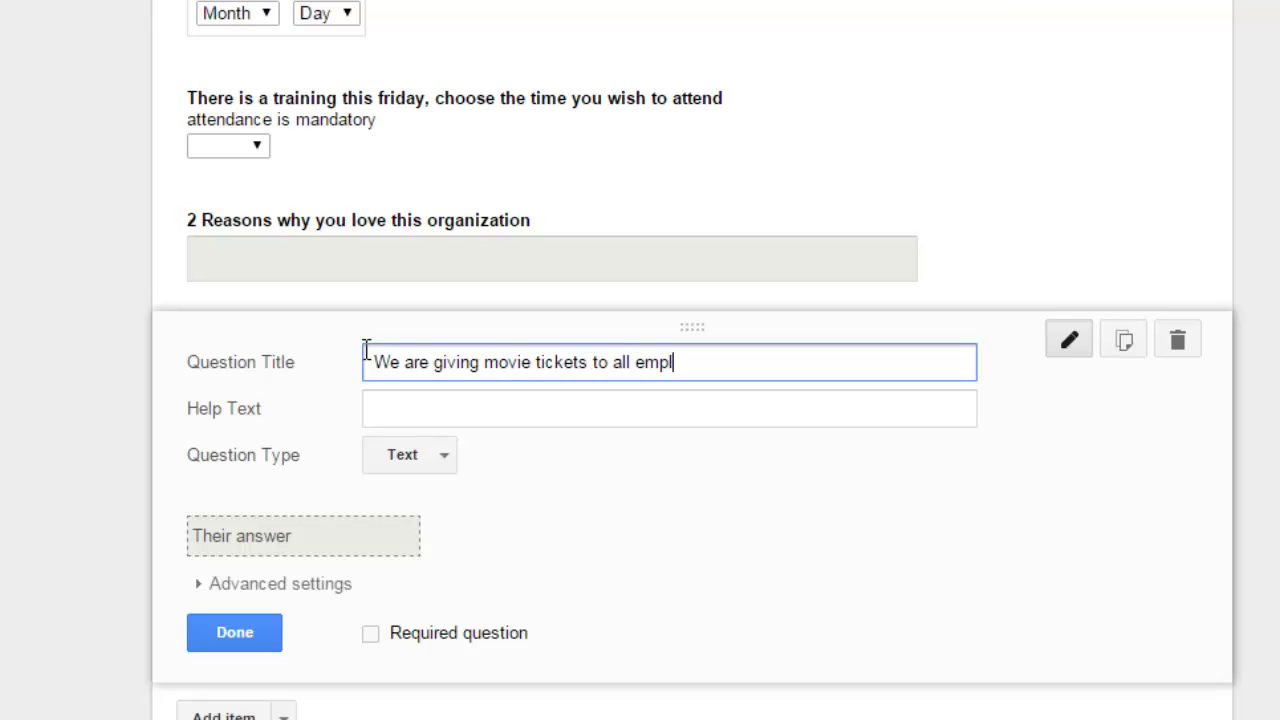
pyautogui.write('oyees for next 3 weekends')
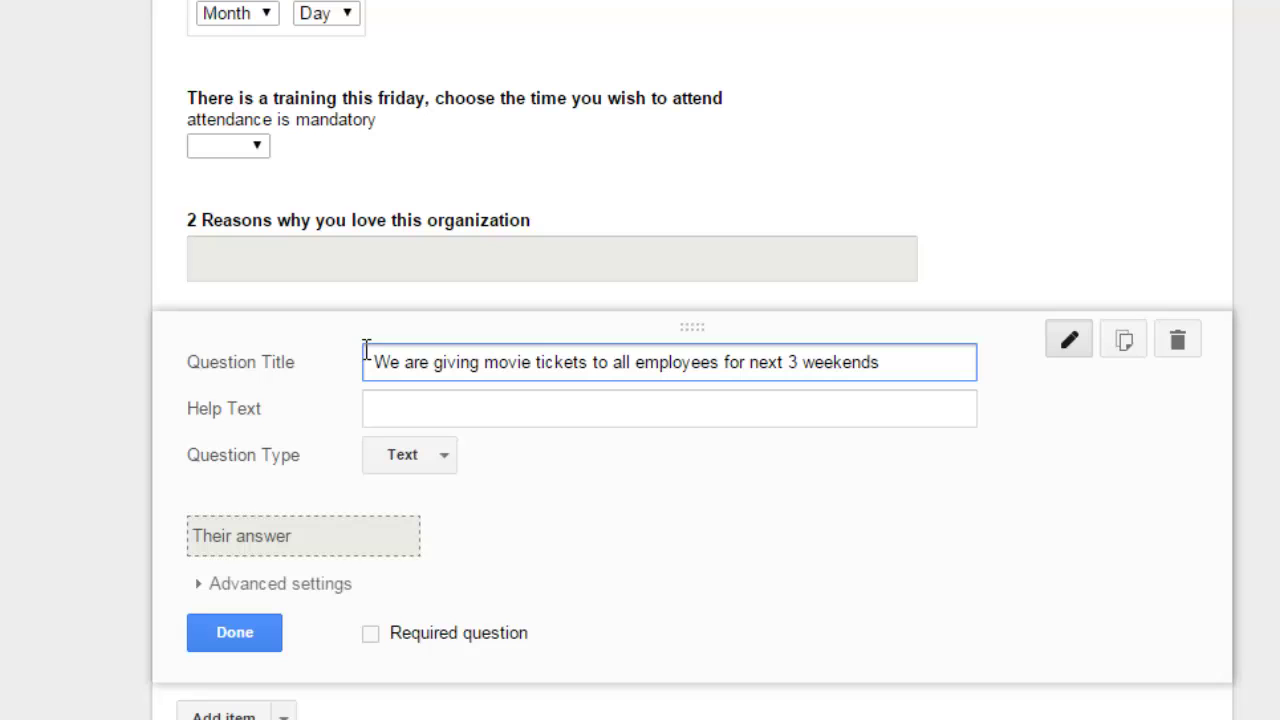
pyautogui.write(" , what's you")
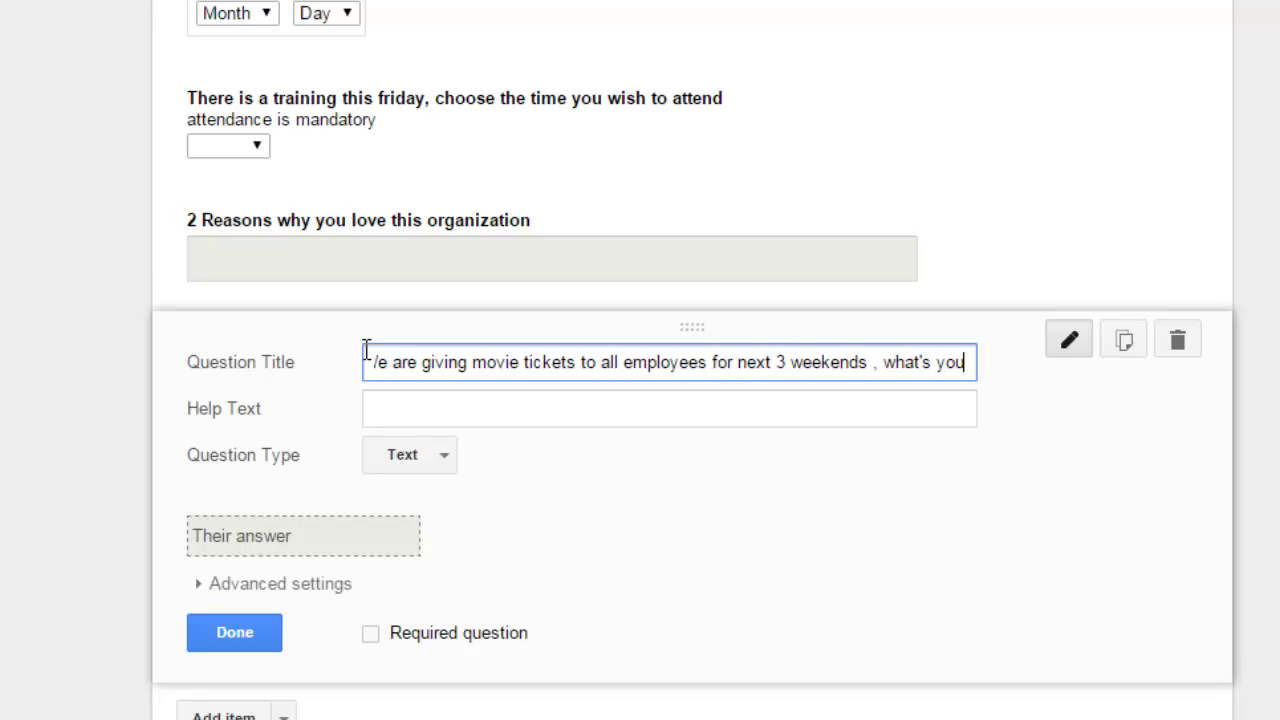
pyautogui.write('r preference')
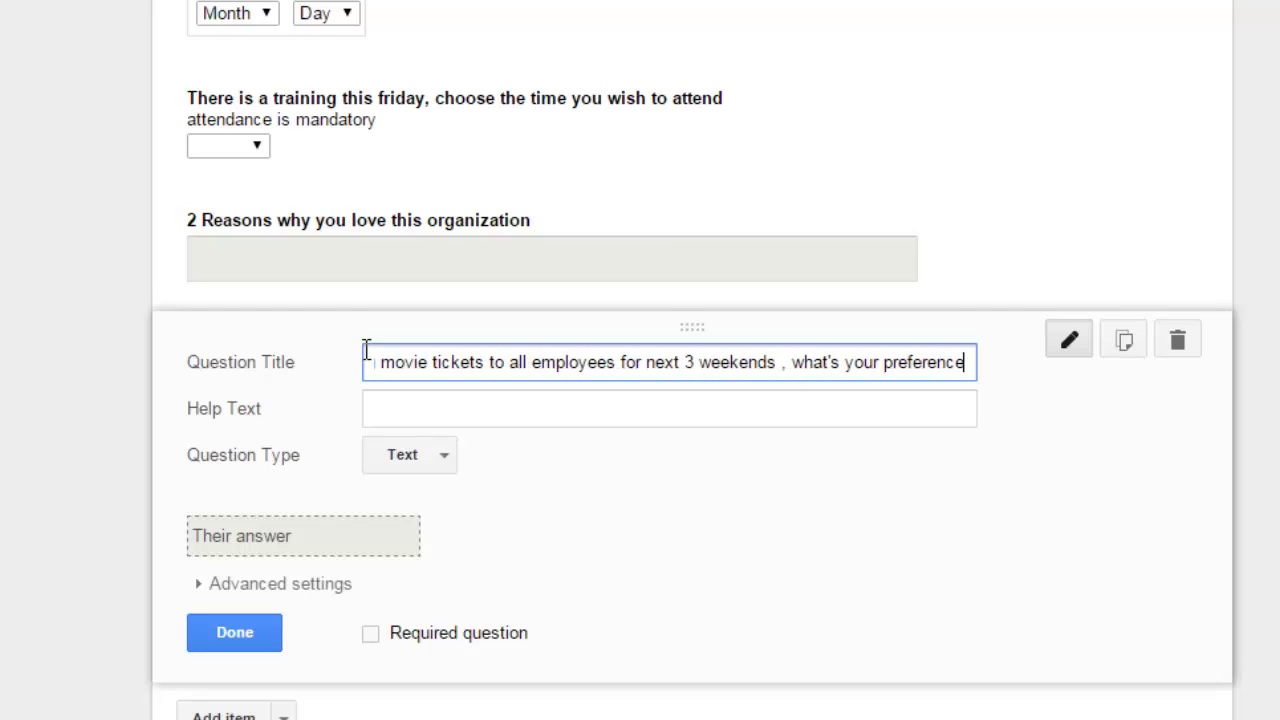
pyautogui.write(' for next month')
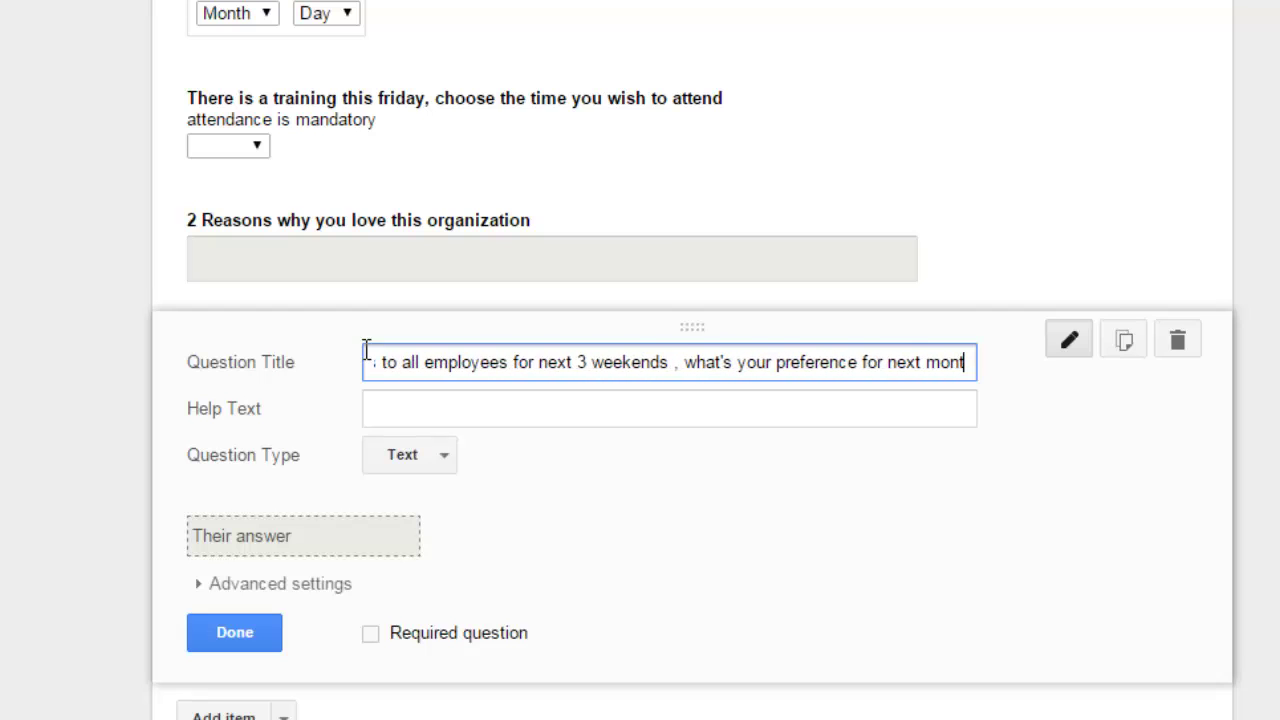
# Step: Give the movie tickets question the help text "this movie is with spouse for those married" and set its type to Grid
pyautogui.click(443, 415)
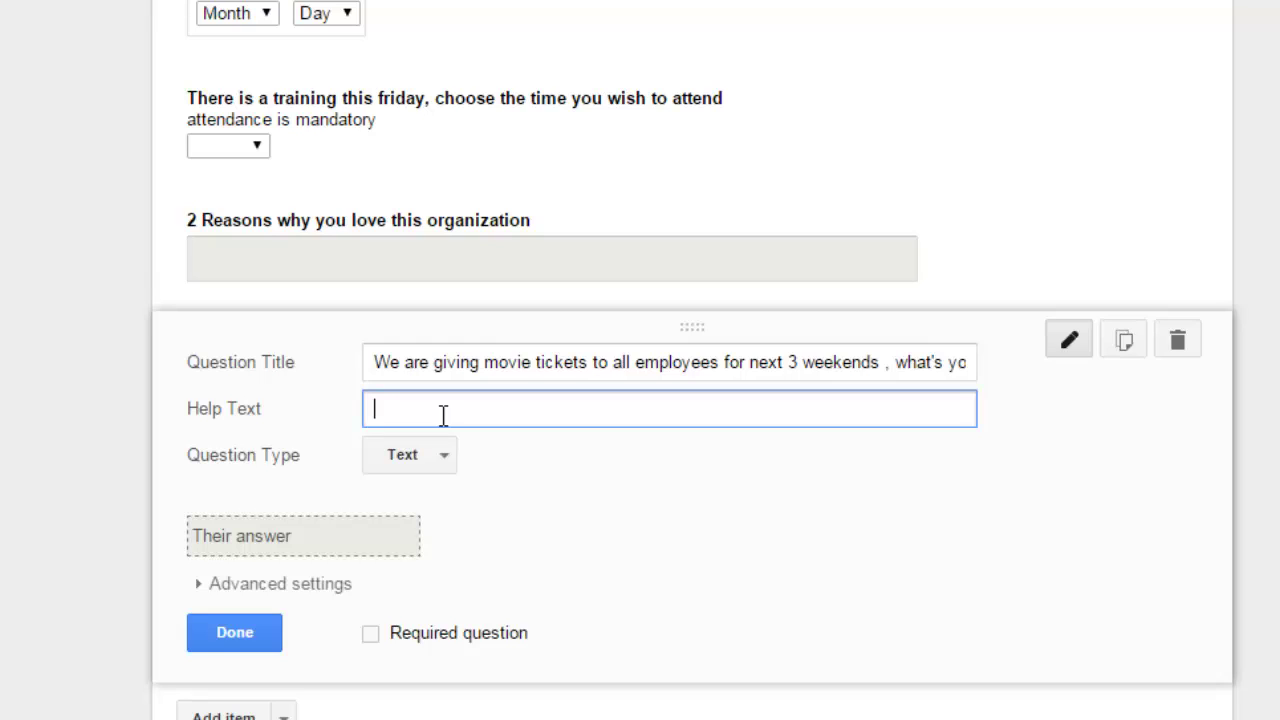
pyautogui.write('this movie is with spu')
pyautogui.press('BackSpace')
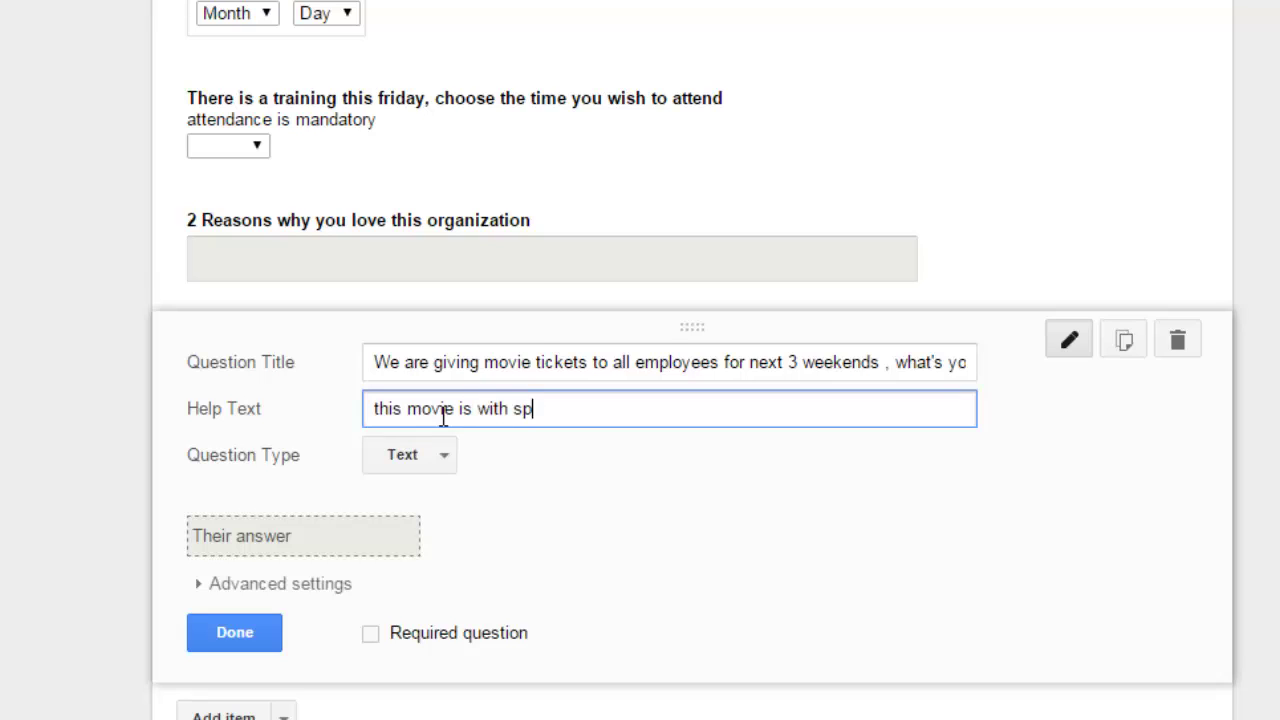
pyautogui.write('ouse for those ma')
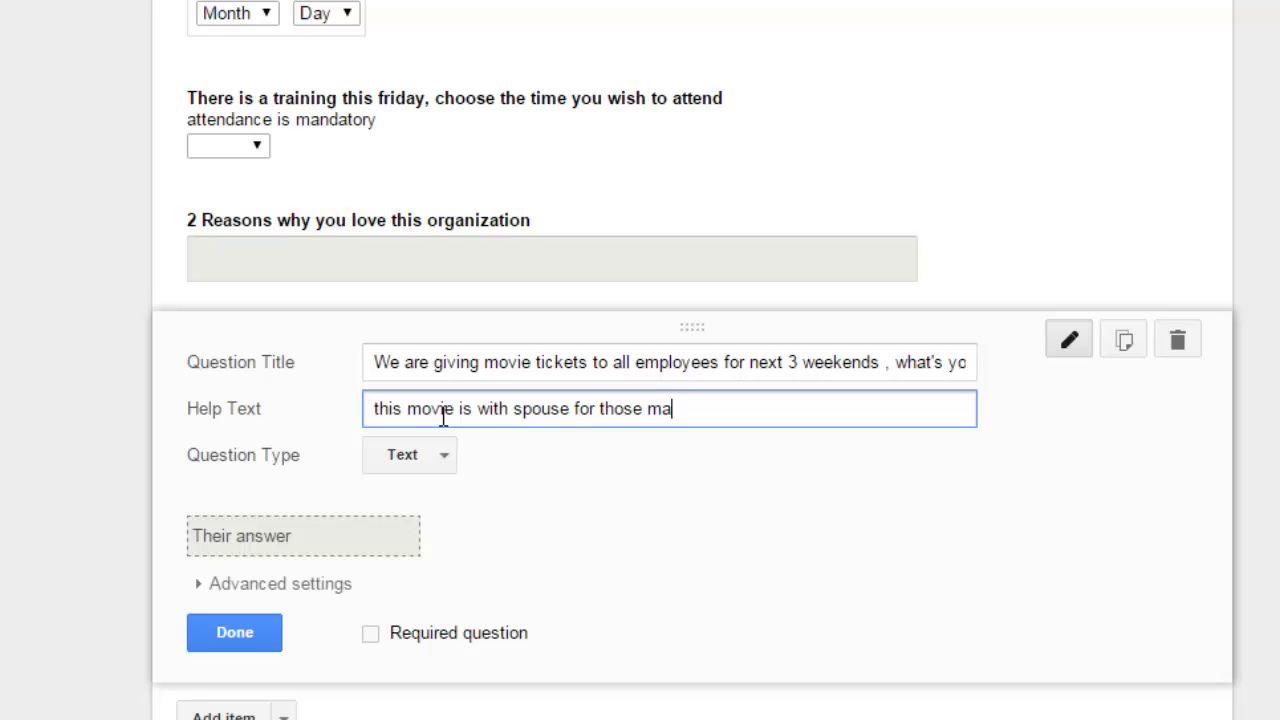
pyautogui.write('rried')
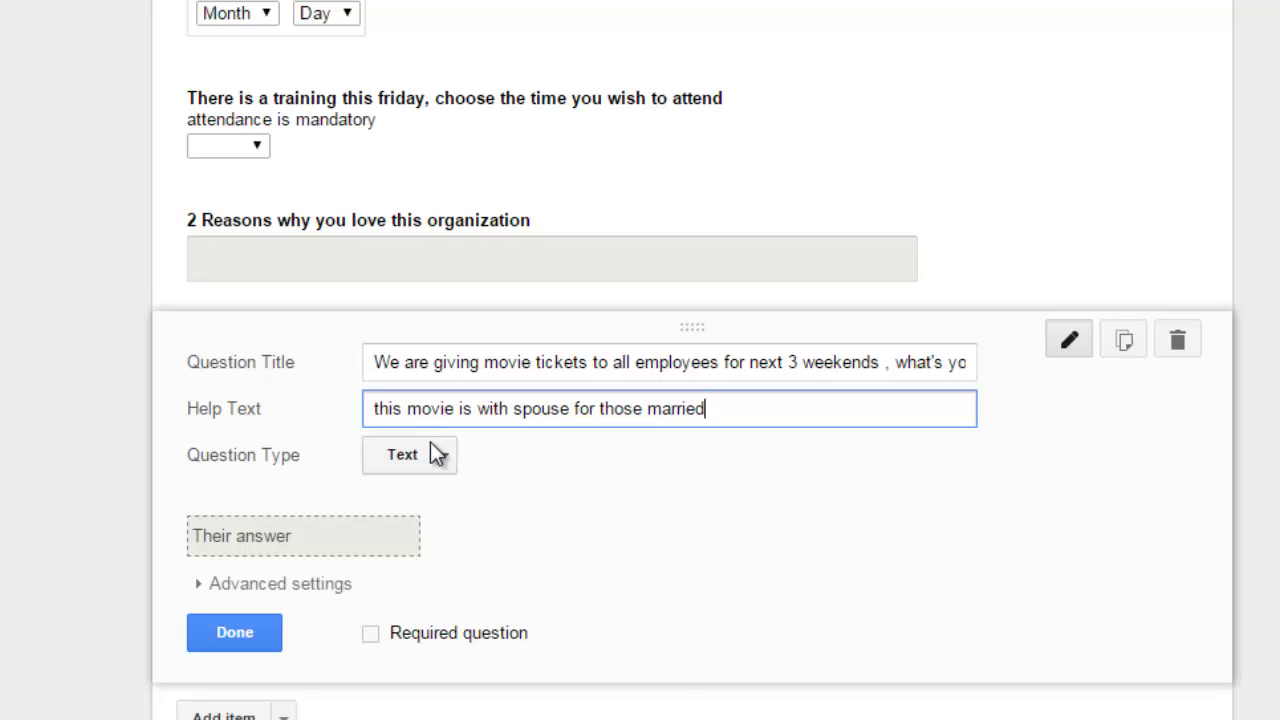
pyautogui.click(438, 453)
pyautogui.click(472, 616)
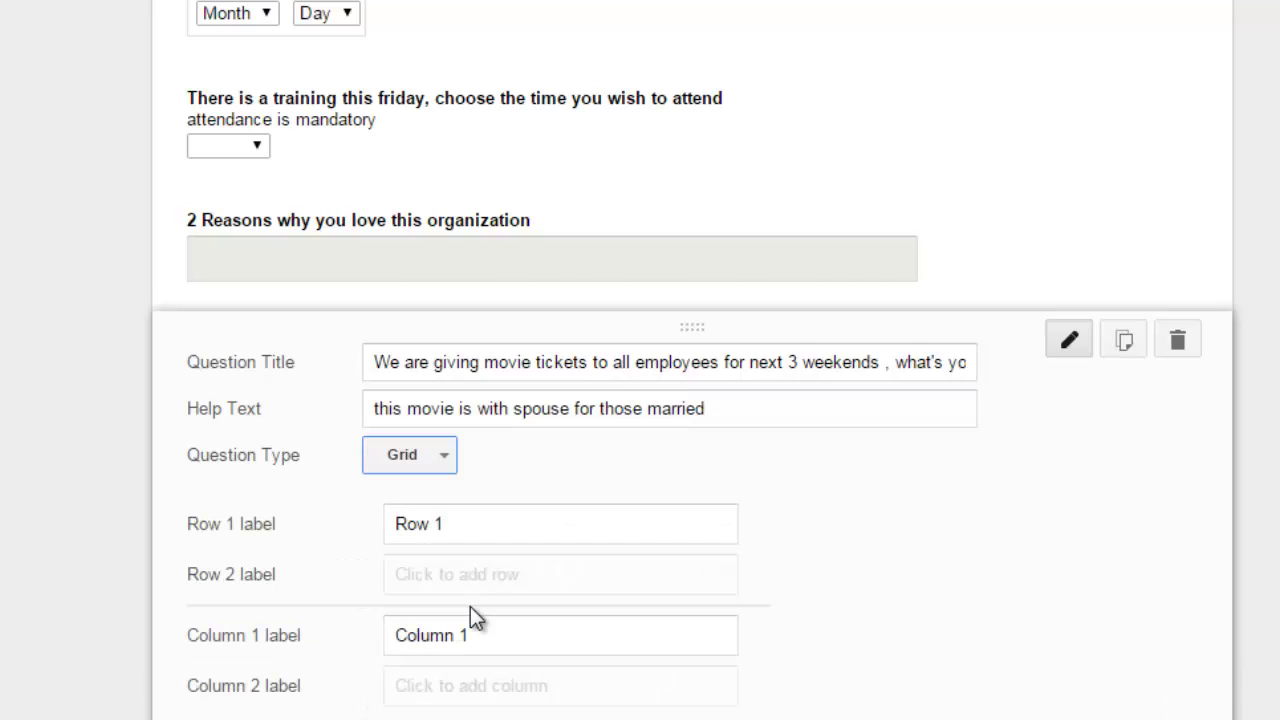
# Step: Label the grid's three rows "Week 1", "week 2" and "week 3"
pyautogui.click(476, 524)
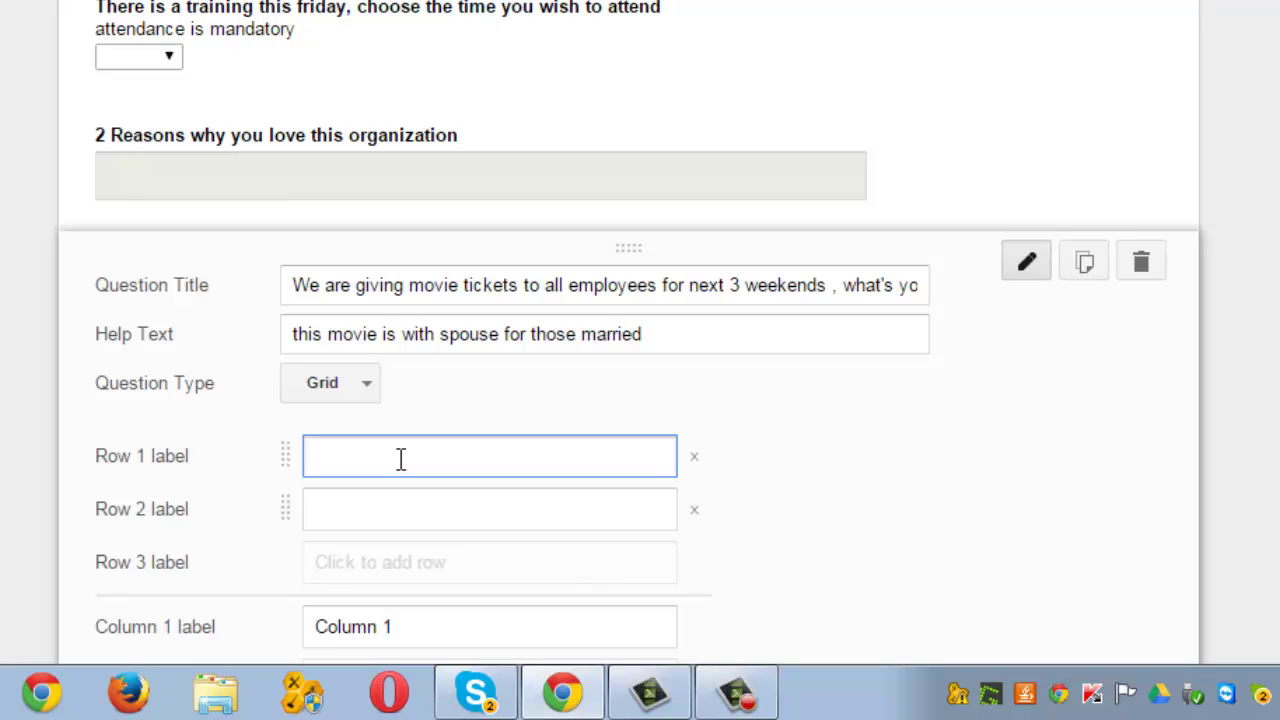
pyautogui.write('Week 1')
pyautogui.click(402, 504)
pyautogui.write('week 2')
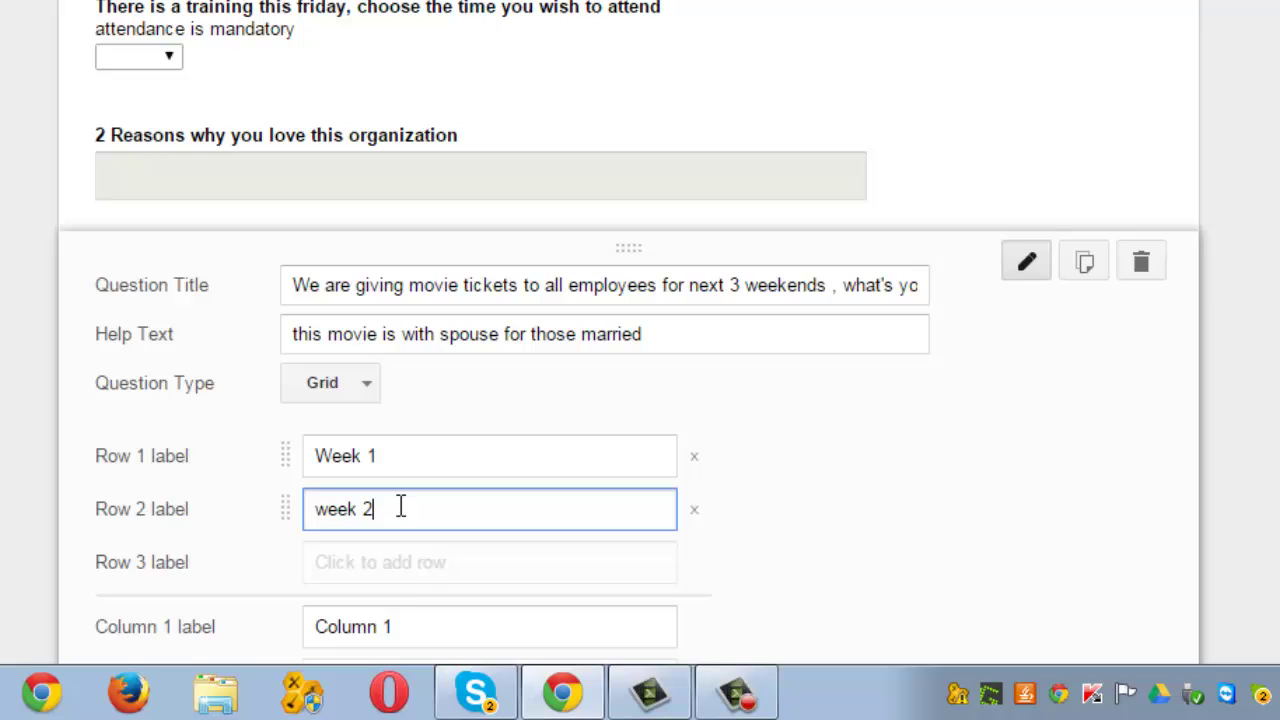
pyautogui.click(408, 562)
pyautogui.write('wee')
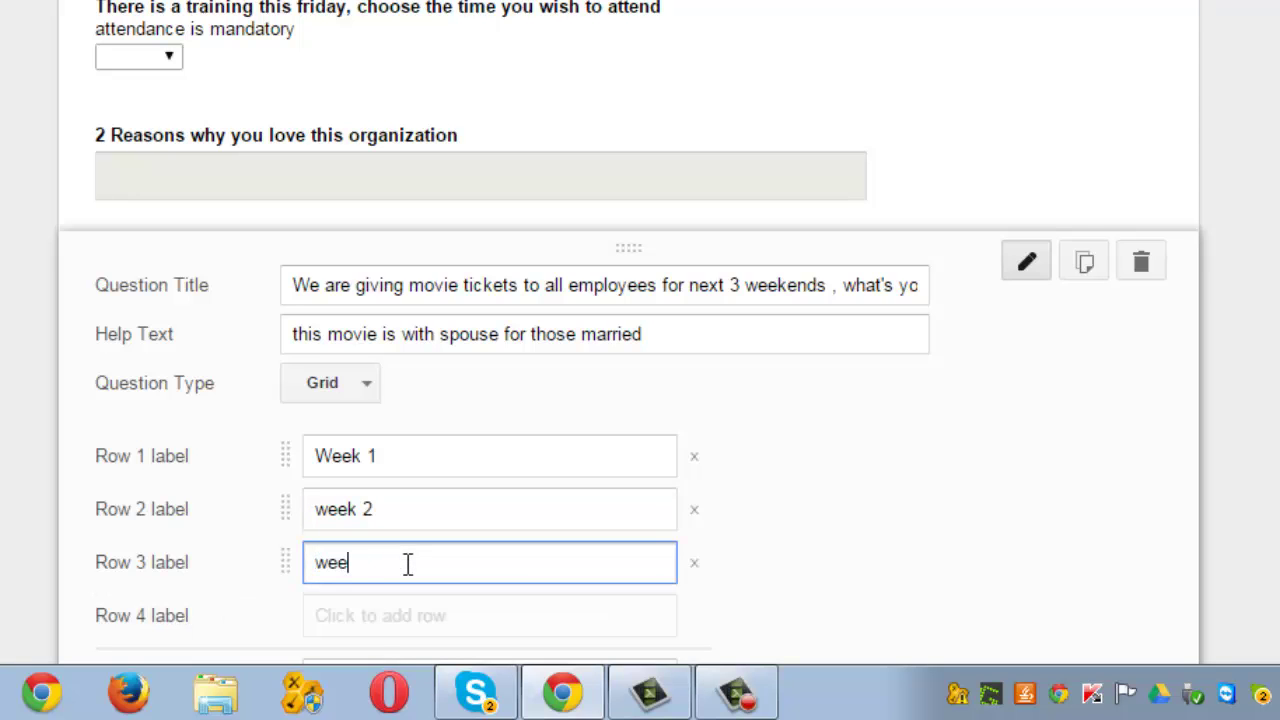
pyautogui.write('k 3')
# Step: Label the grid's three columns "movie 1", "movie 2" and "Movie 3", and finish the question
pyautogui.scroll(-2, 883, 389)
pyautogui.click(530, 468)
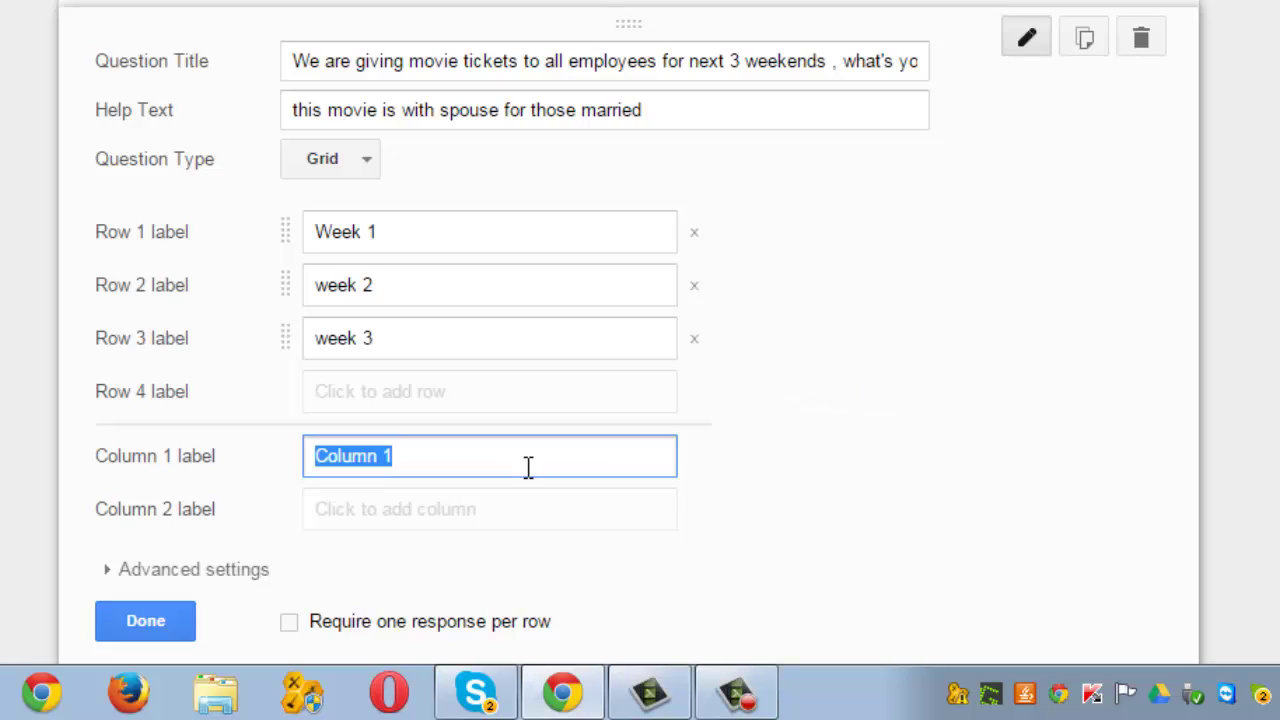
pyautogui.write('movie')
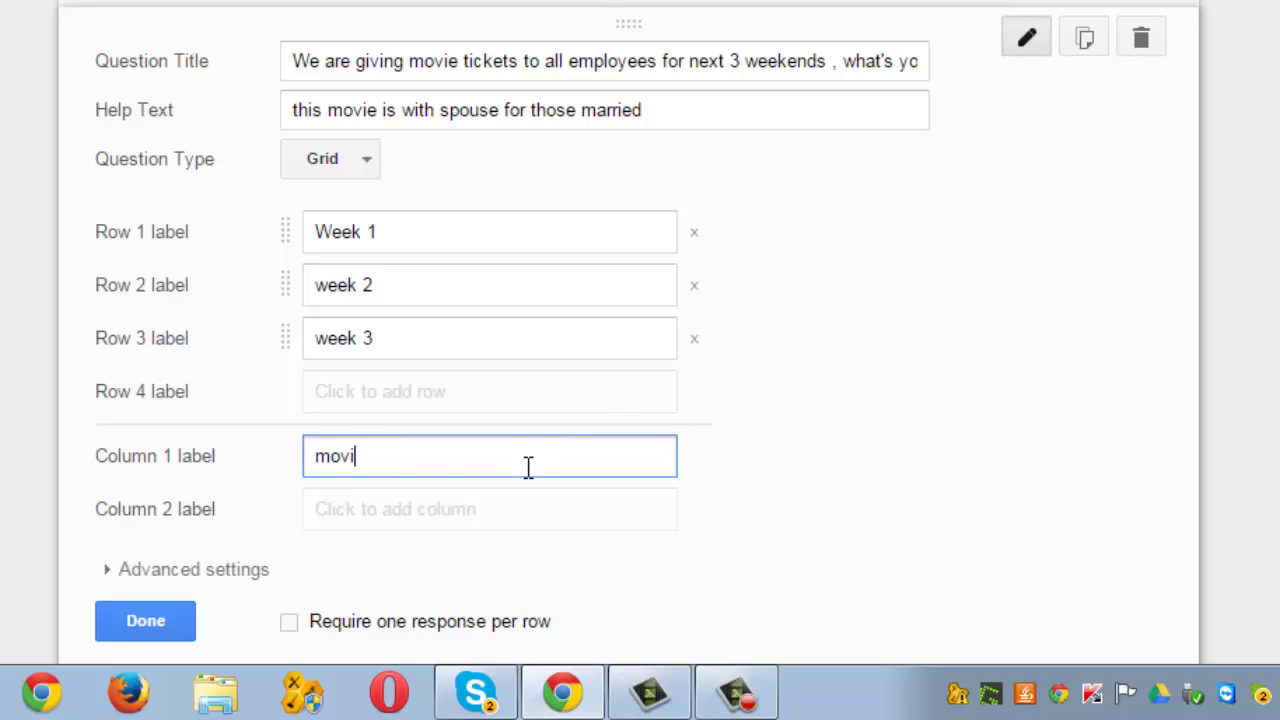
pyautogui.click(466, 503)
pyautogui.write('mov')
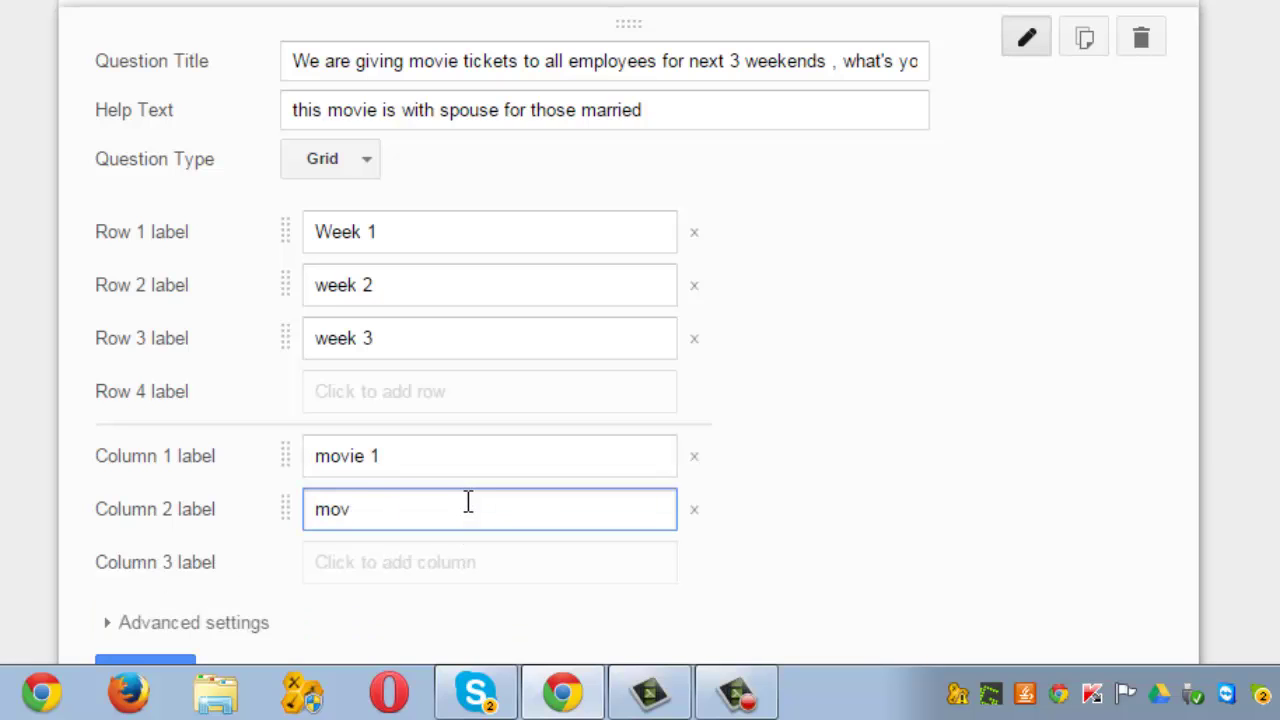
pyautogui.write('ie 2')
pyautogui.click(453, 548)
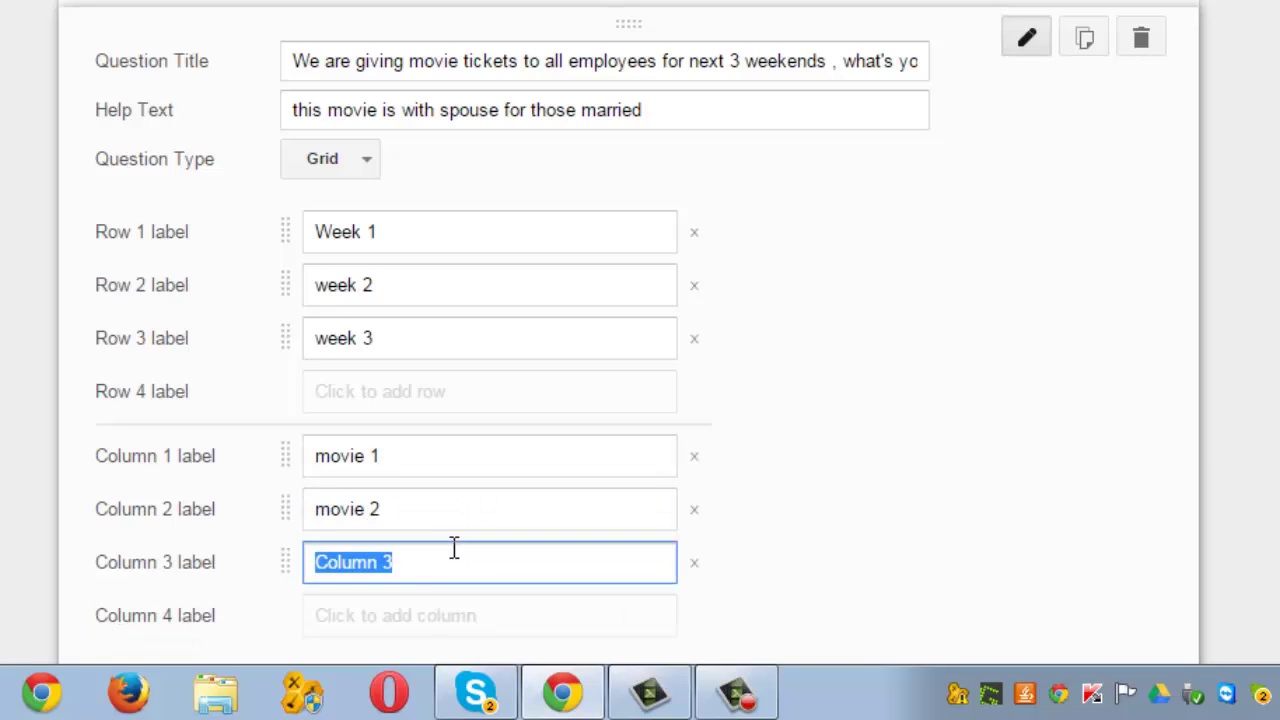
pyautogui.write('Movie')
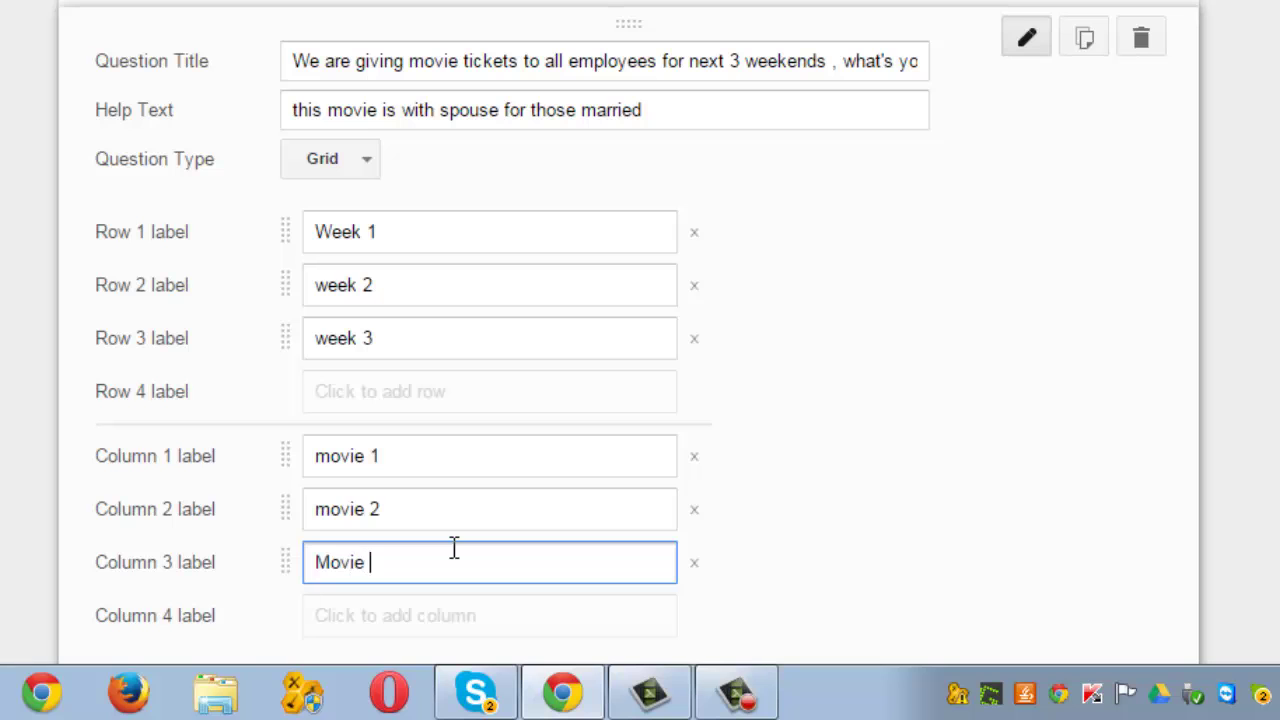
pyautogui.write(' 3')
pyautogui.scroll(-3, 817, 457)
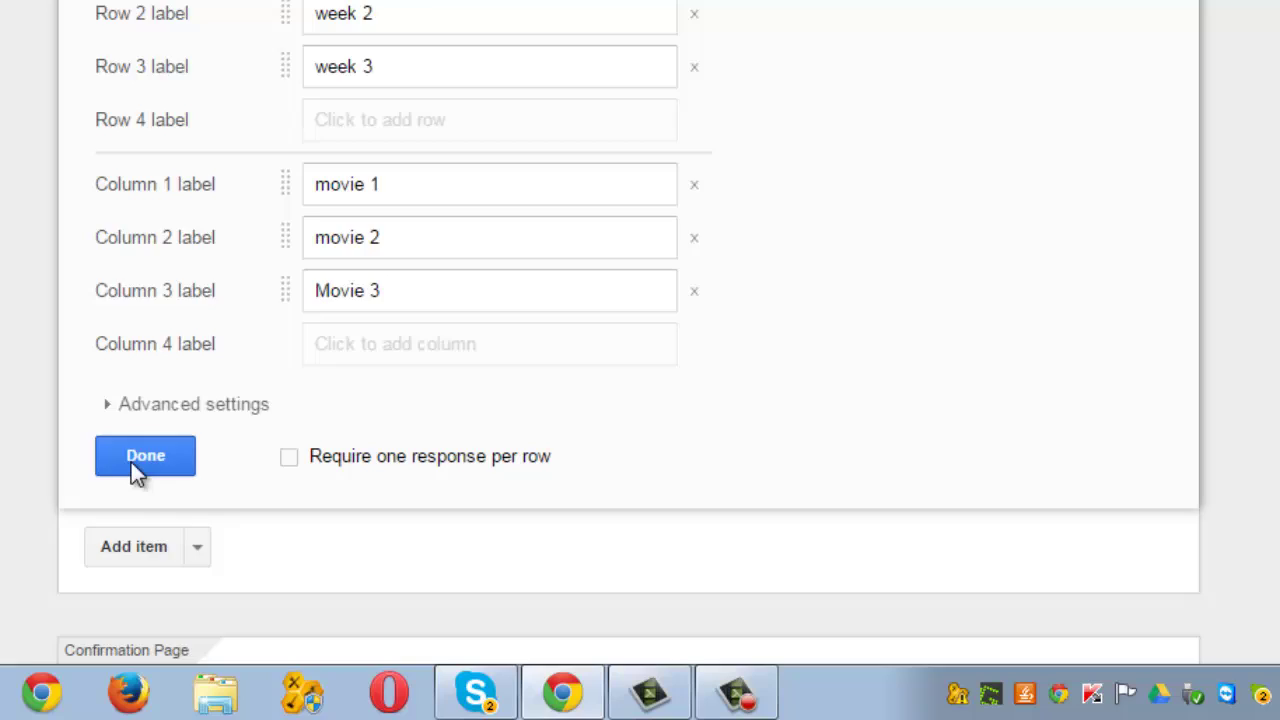
pyautogui.click(133, 465)
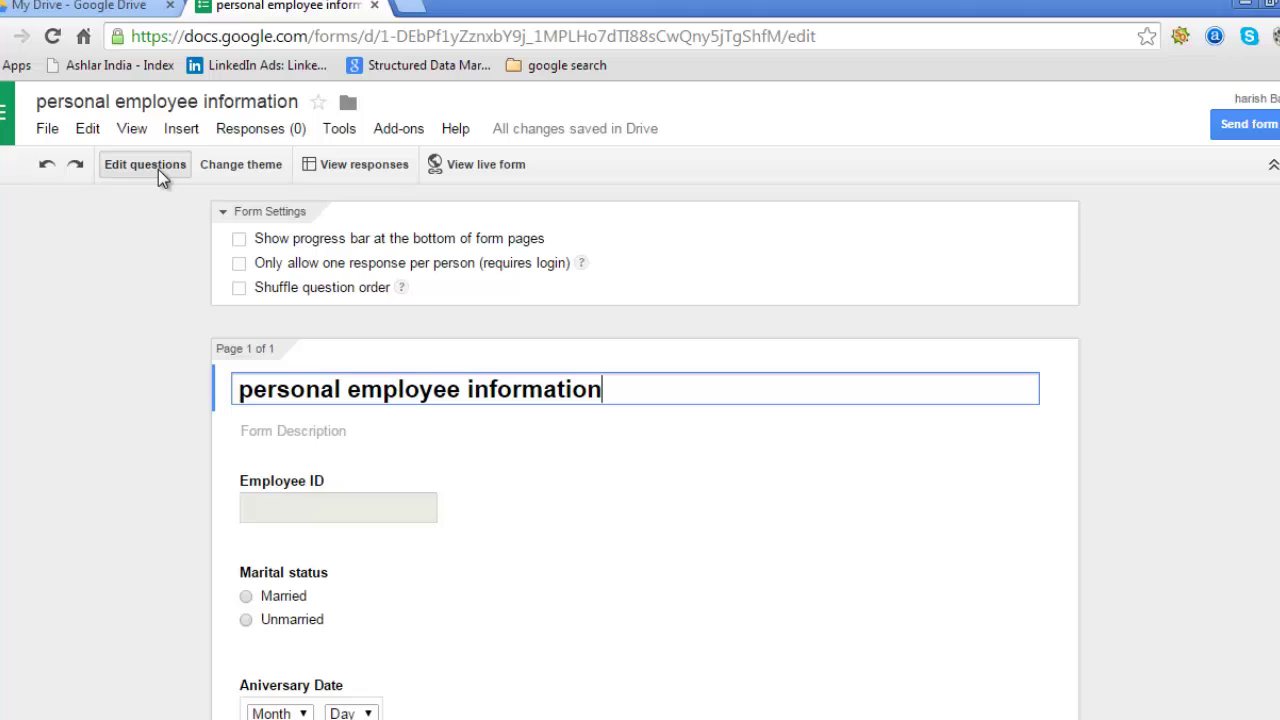
# Step: Try the City Skyline theme on the form and settle on the Game Night theme
pyautogui.click(257, 166)
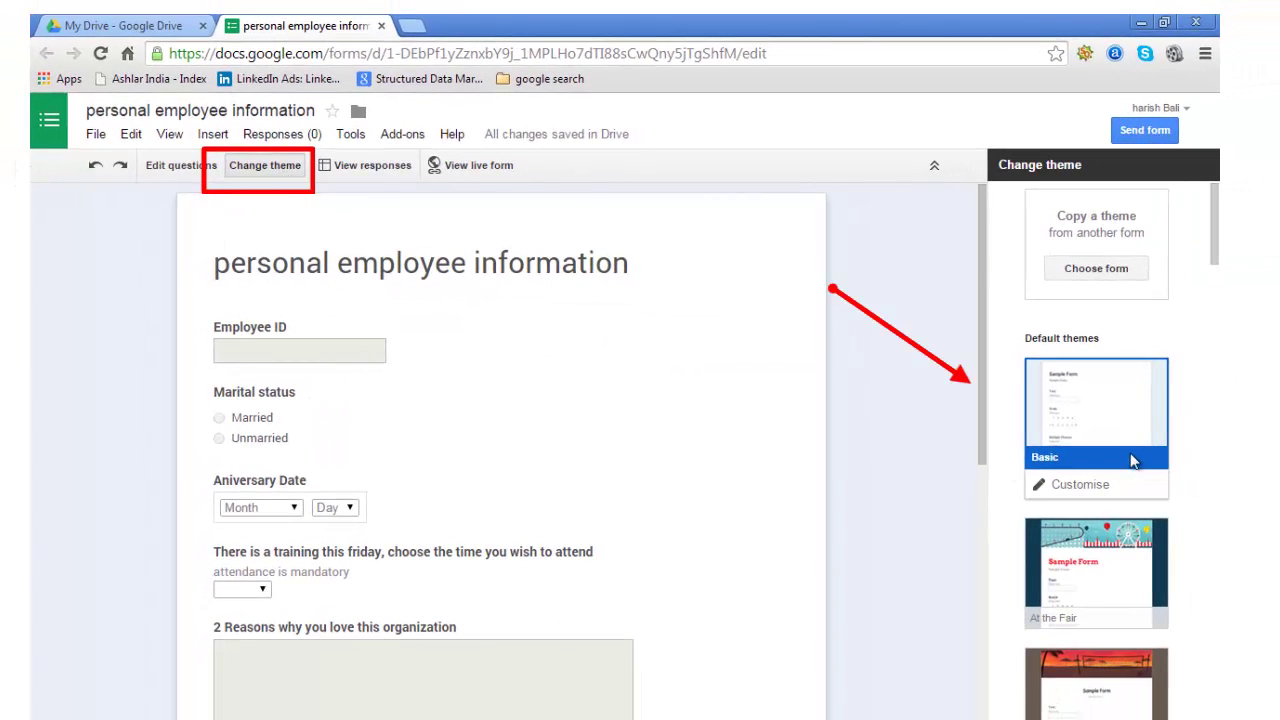
pyautogui.moveTo(1209, 220); pyautogui.dragTo(1212, 332)
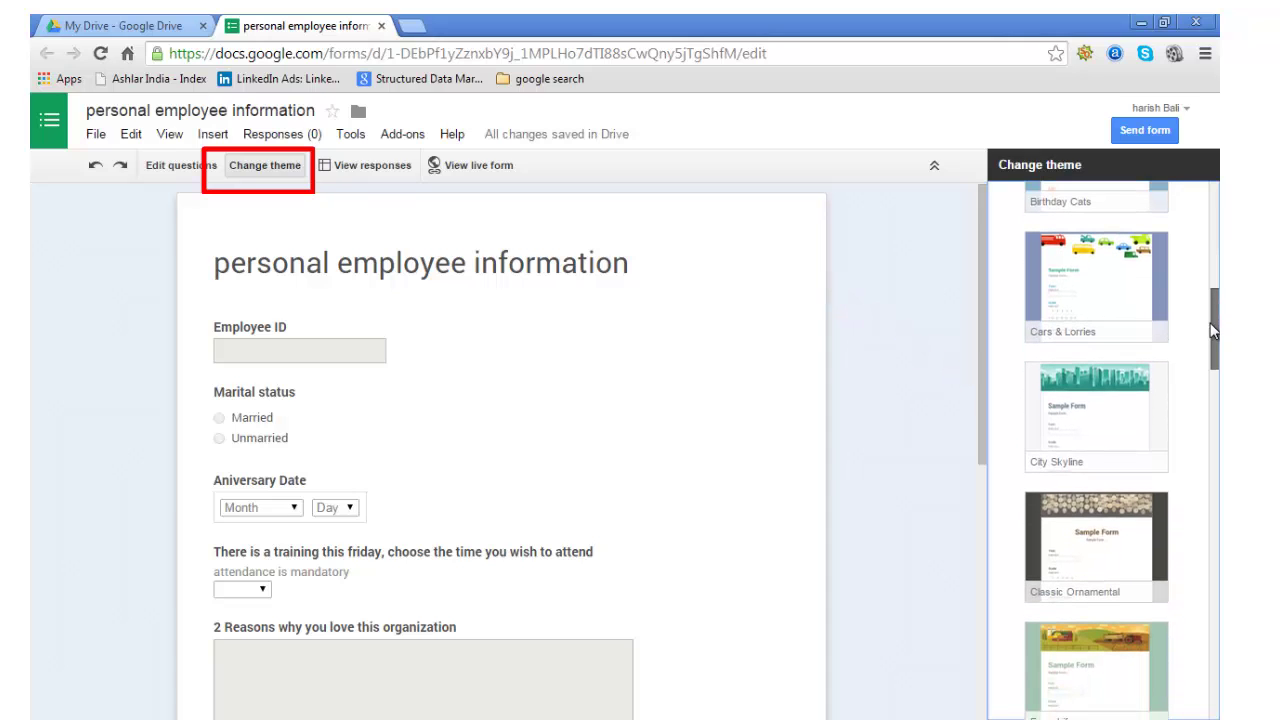
pyautogui.click(1124, 419)
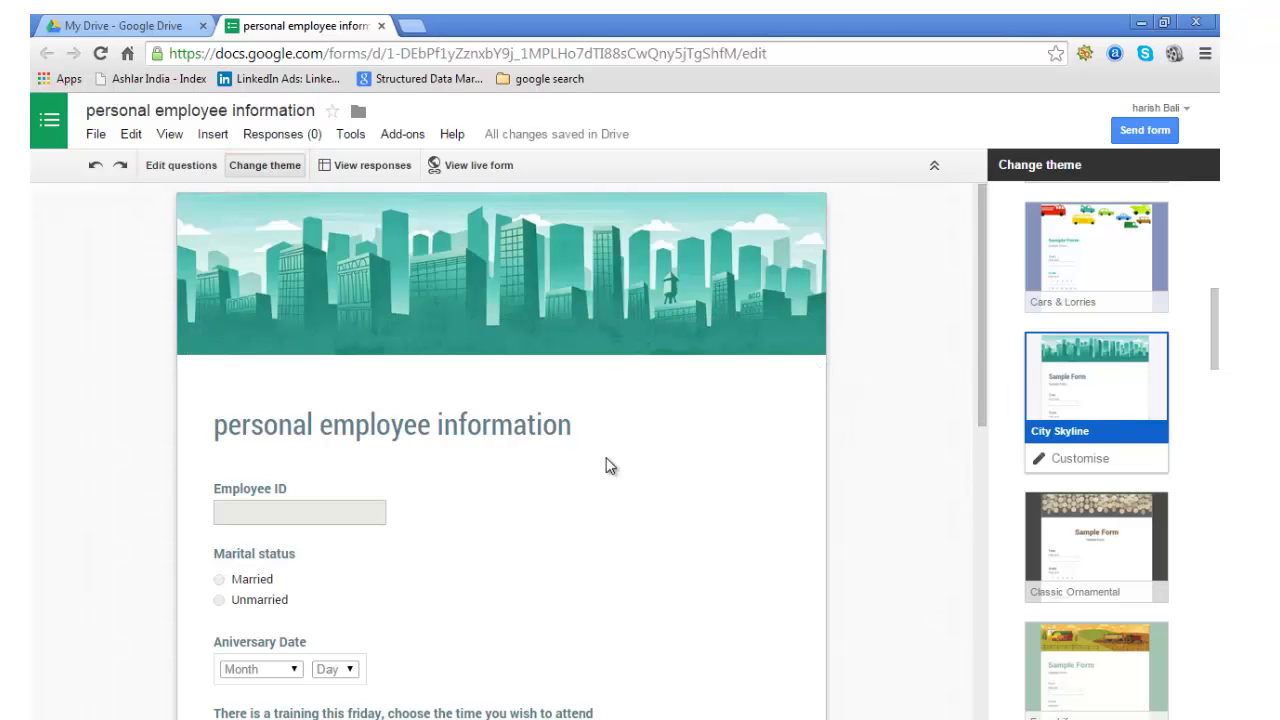
pyautogui.moveTo(1215, 340); pyautogui.dragTo(1216, 452)
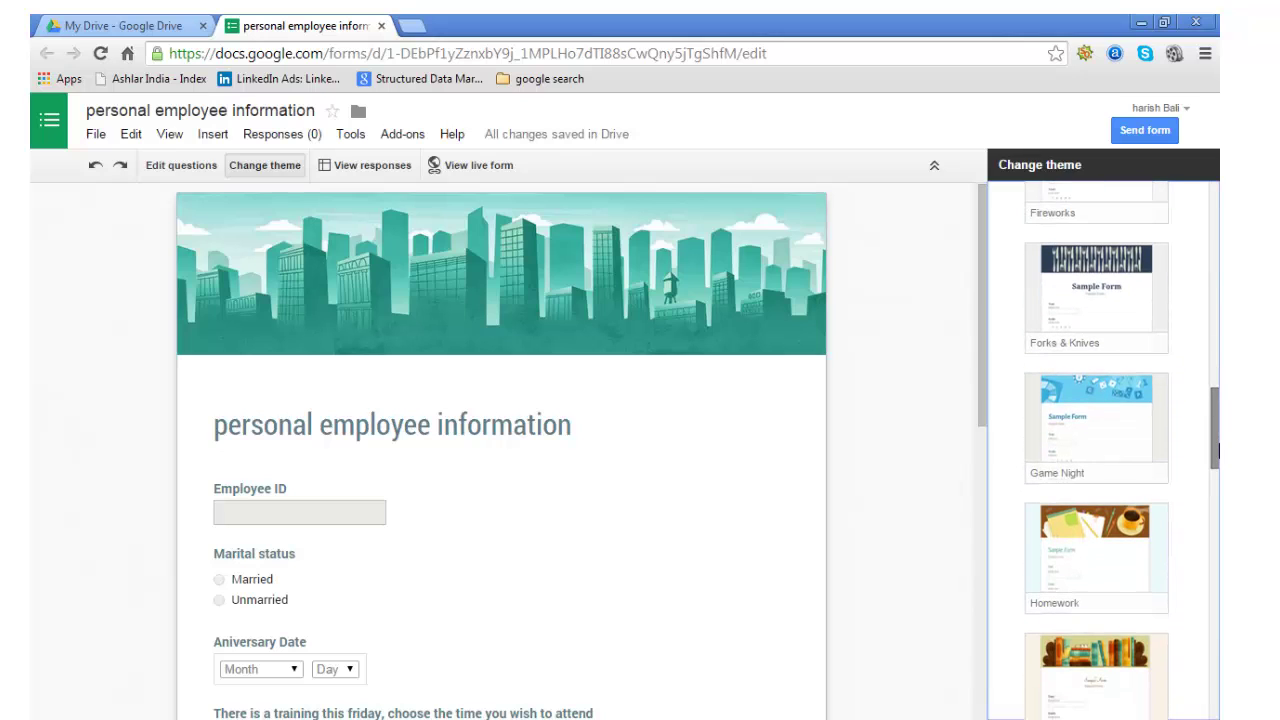
pyautogui.click(1120, 457)
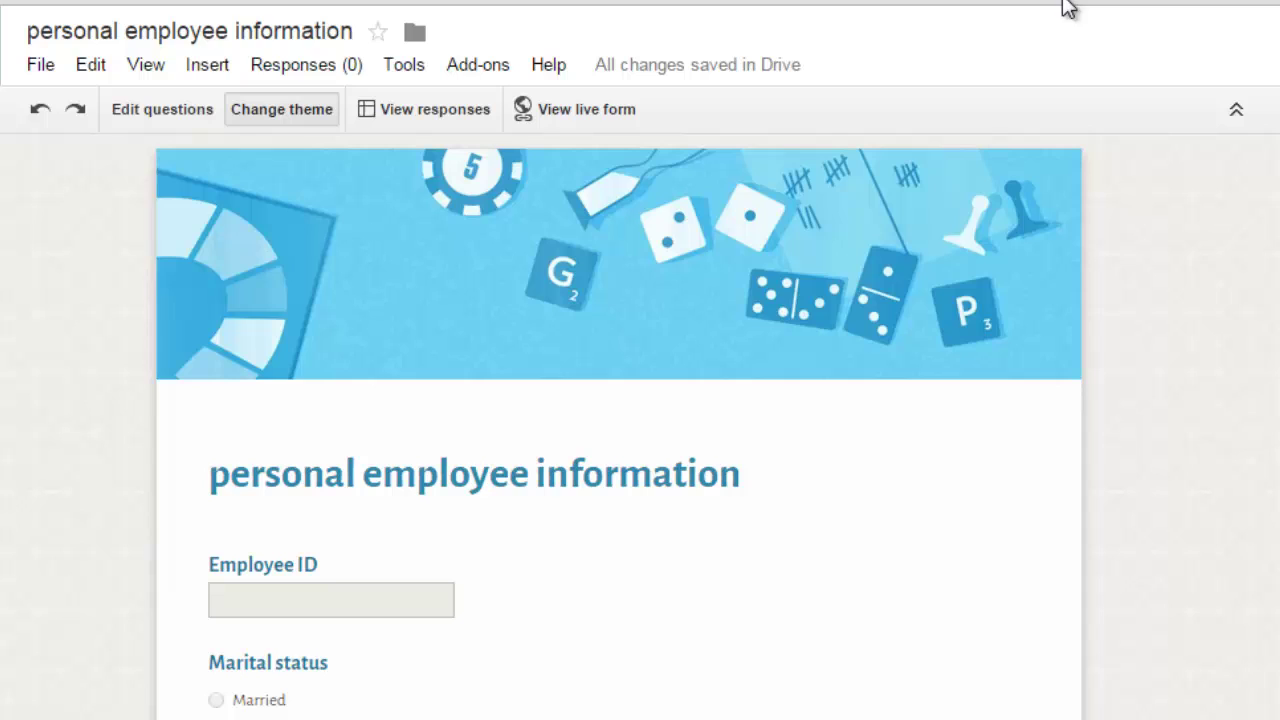
# Step: Return to question editing and insert the "google plus" image from the "google forms how to use" folder into the form
pyautogui.click(207, 66)
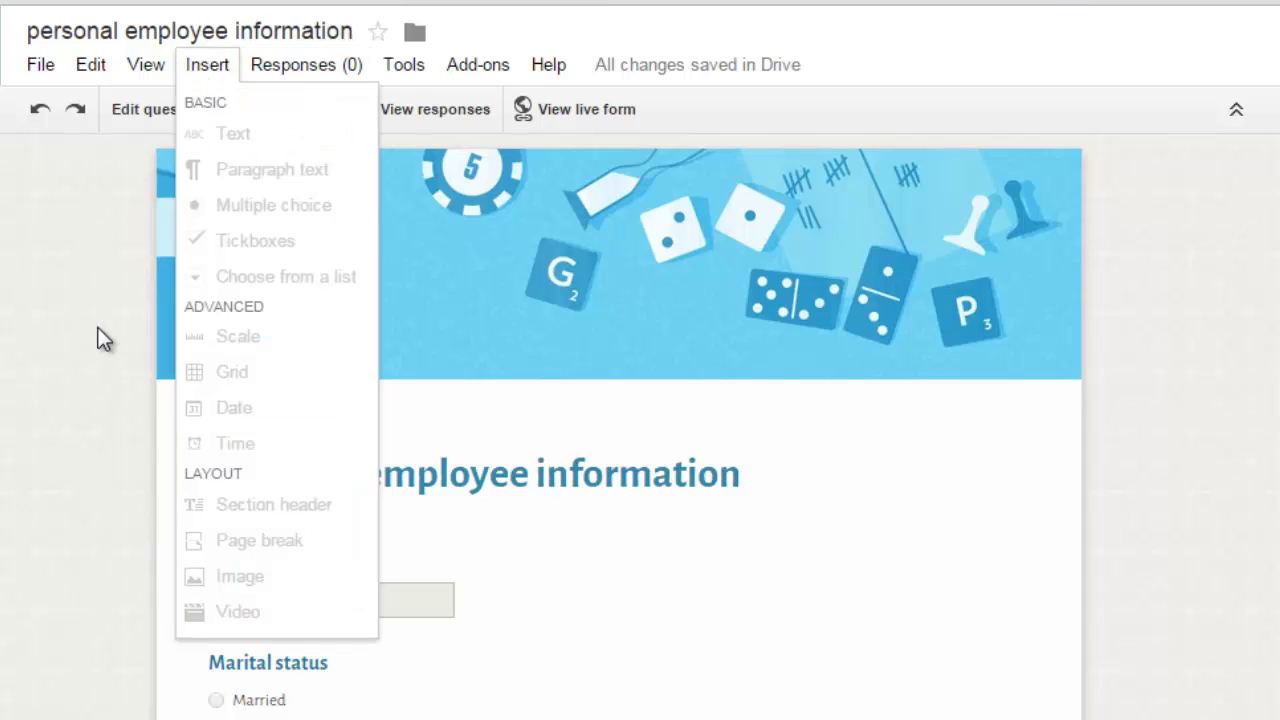
pyautogui.click(169, 203)
pyautogui.click(143, 119)
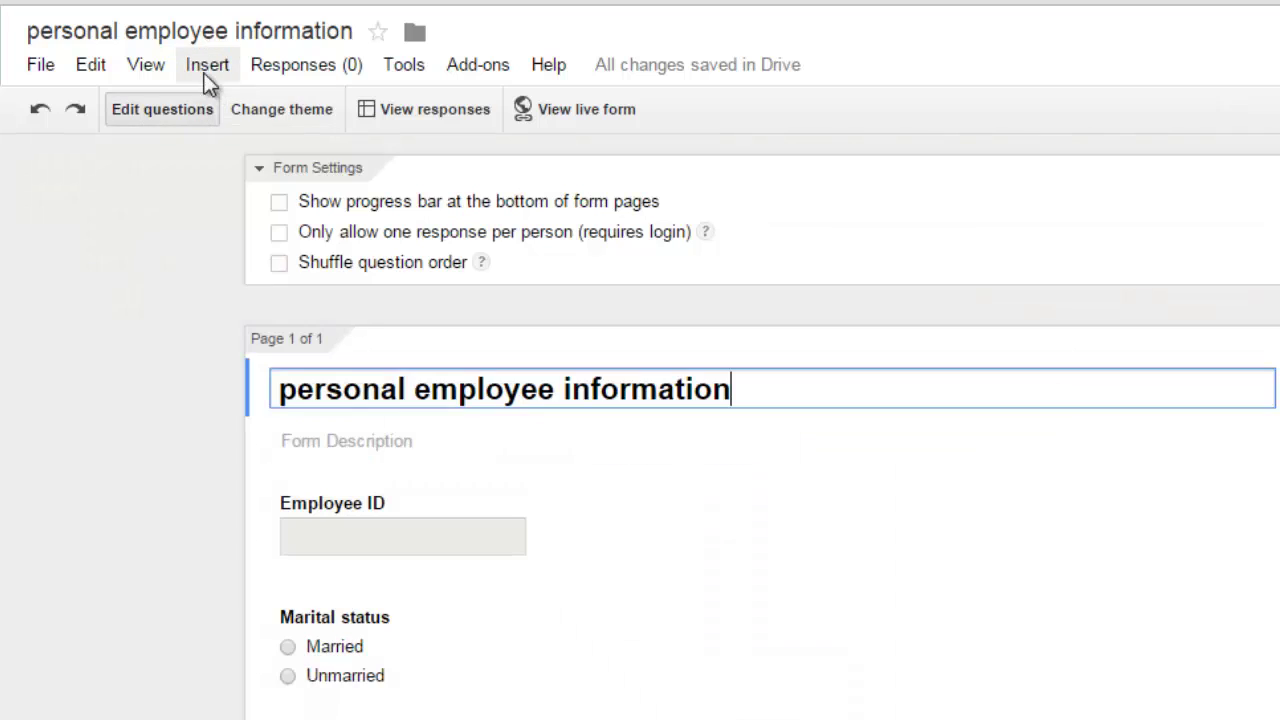
pyautogui.click(208, 70)
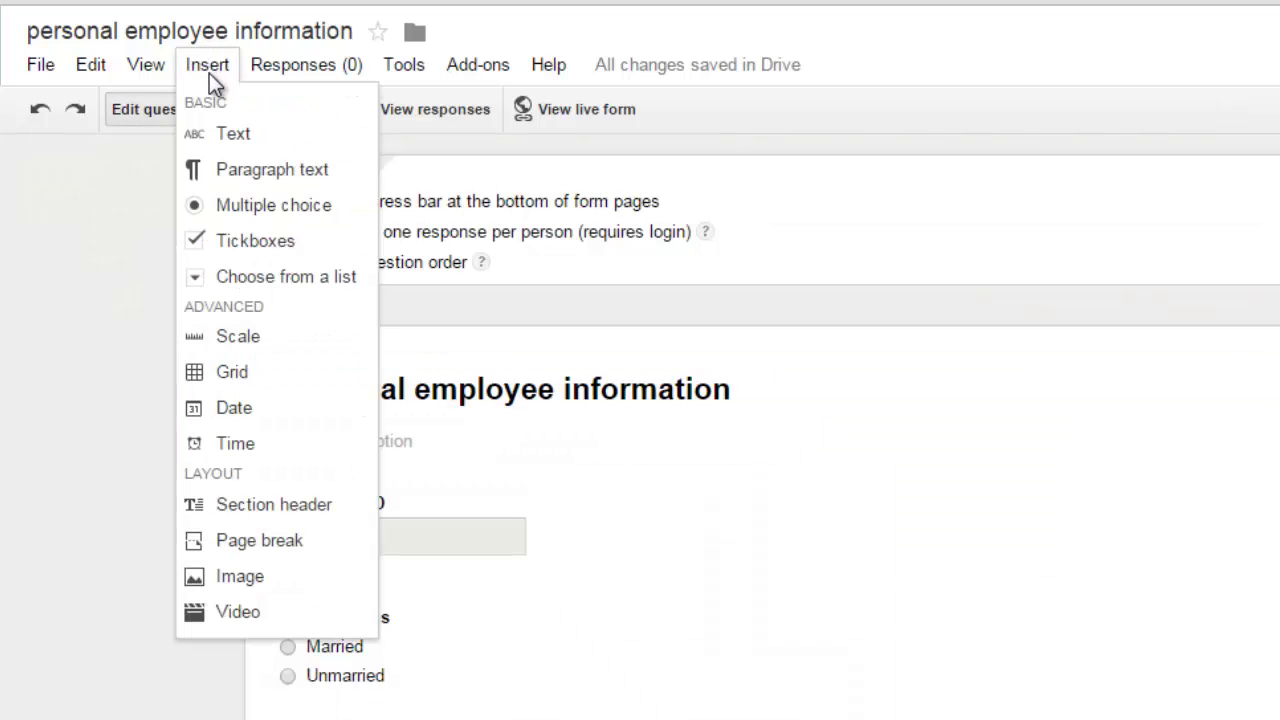
pyautogui.click(276, 587)
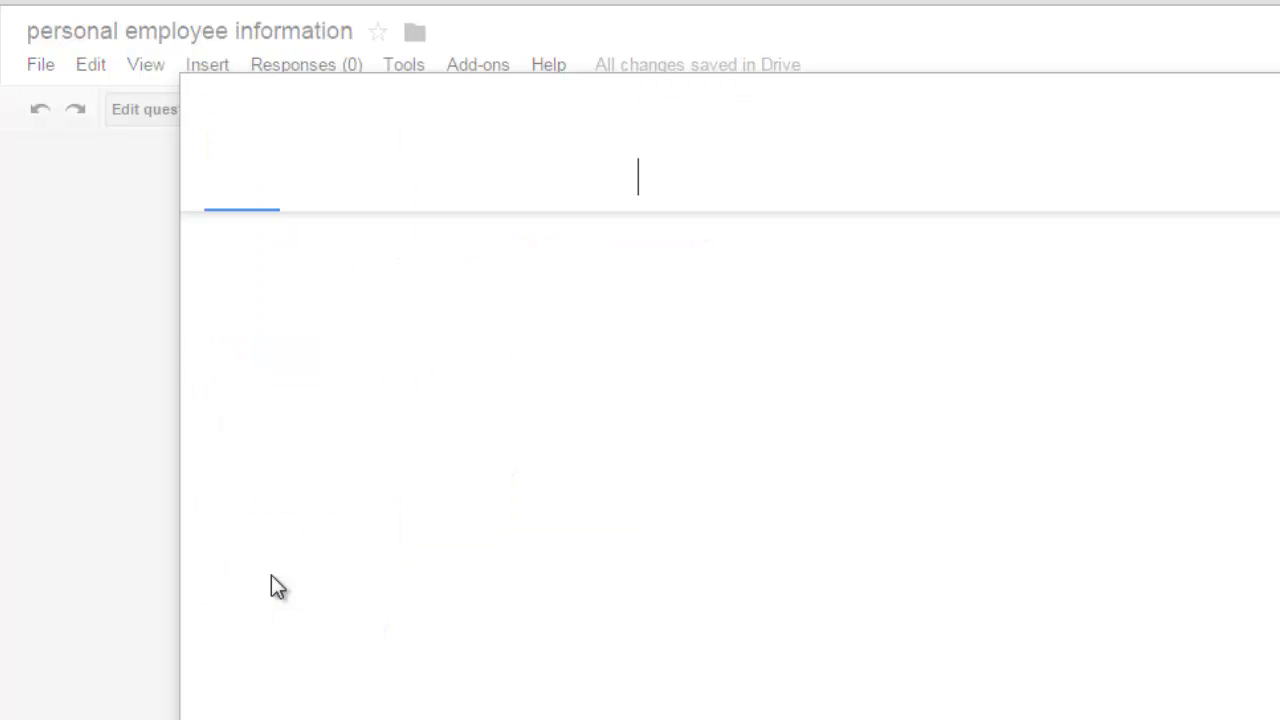
pyautogui.click(741, 532)
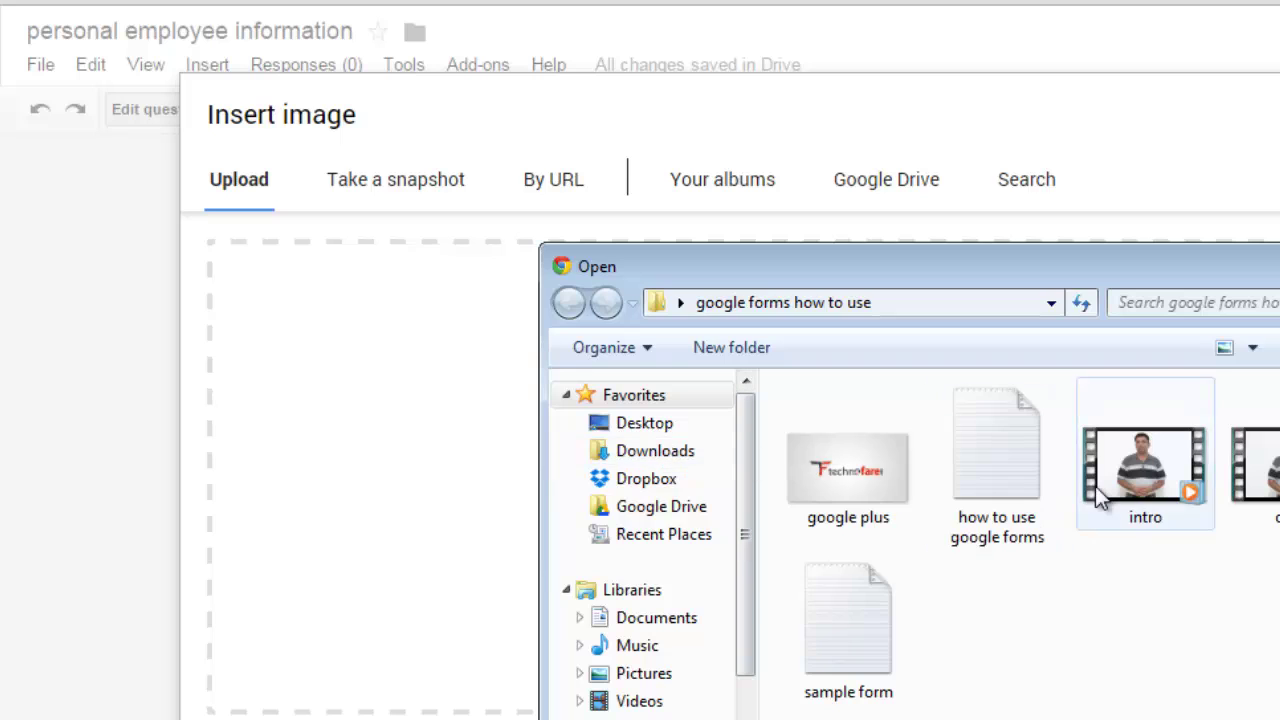
pyautogui.doubleClick(912, 492)
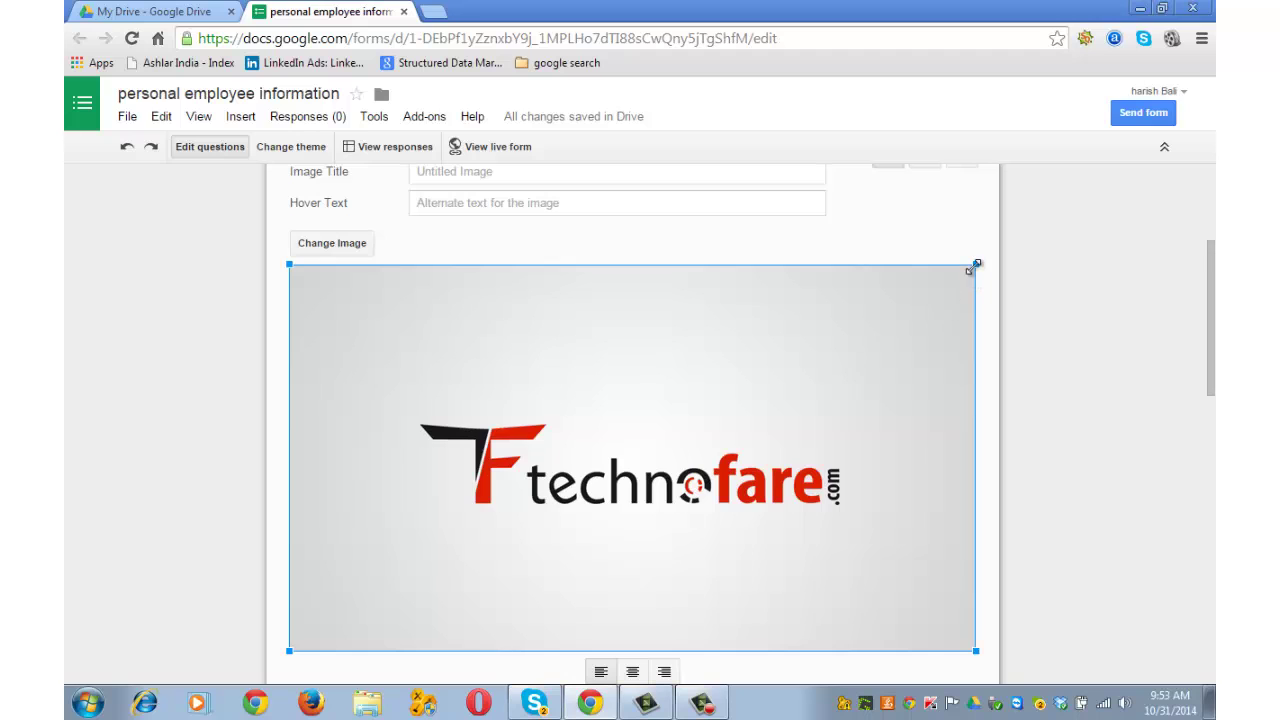
# Step: Shrink the inserted image to about half its width, try the other alignments and set it to left alignment
pyautogui.moveTo(975, 265); pyautogui.dragTo(436, 569)
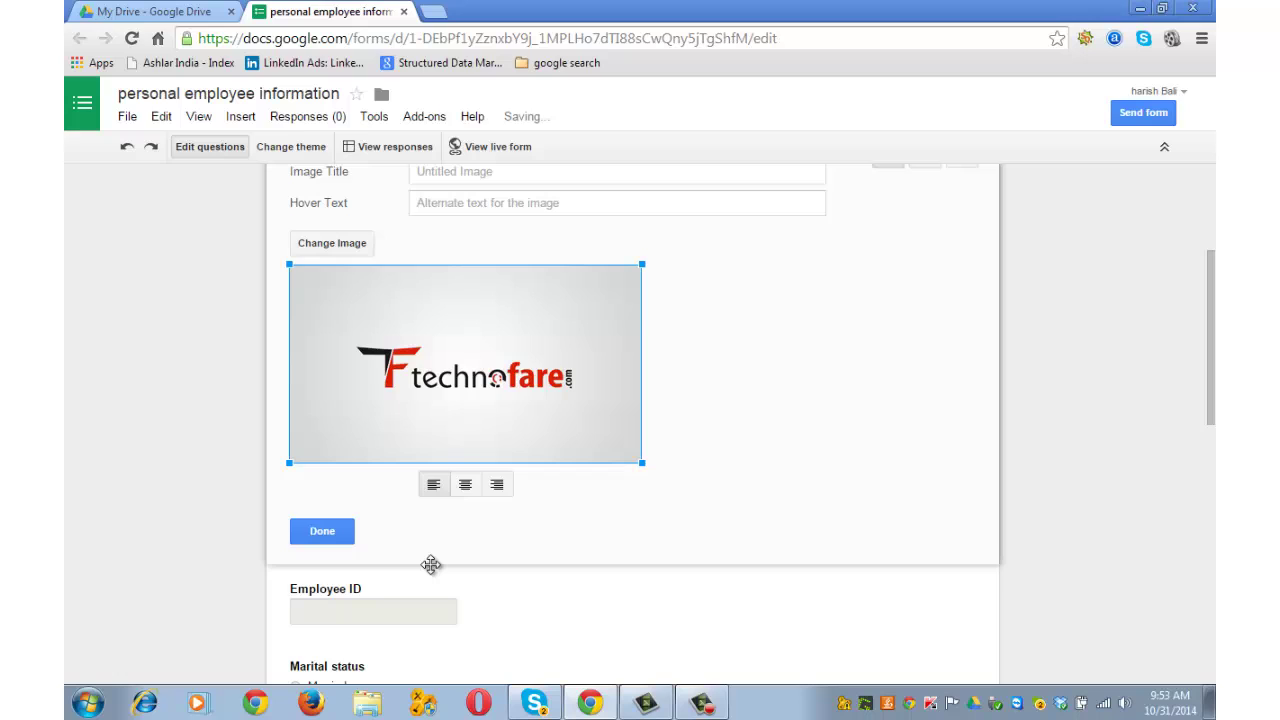
pyautogui.click(469, 494)
pyautogui.click(663, 486)
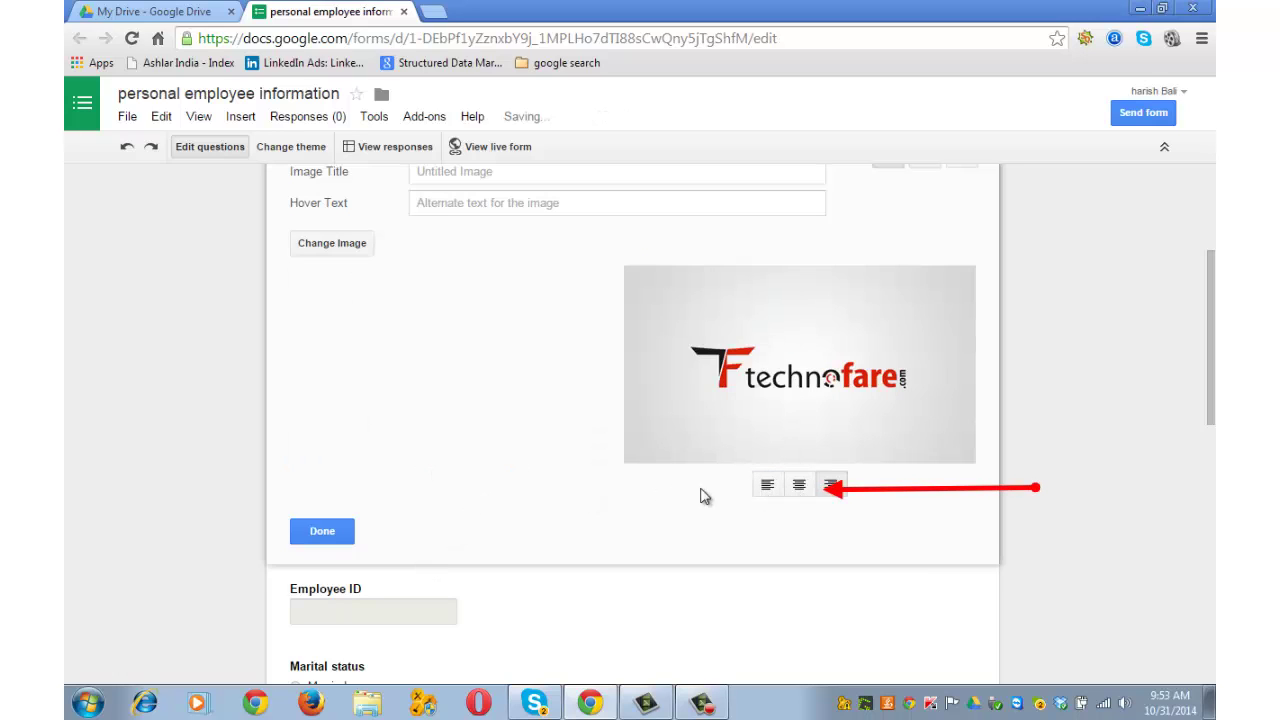
pyautogui.click(767, 490)
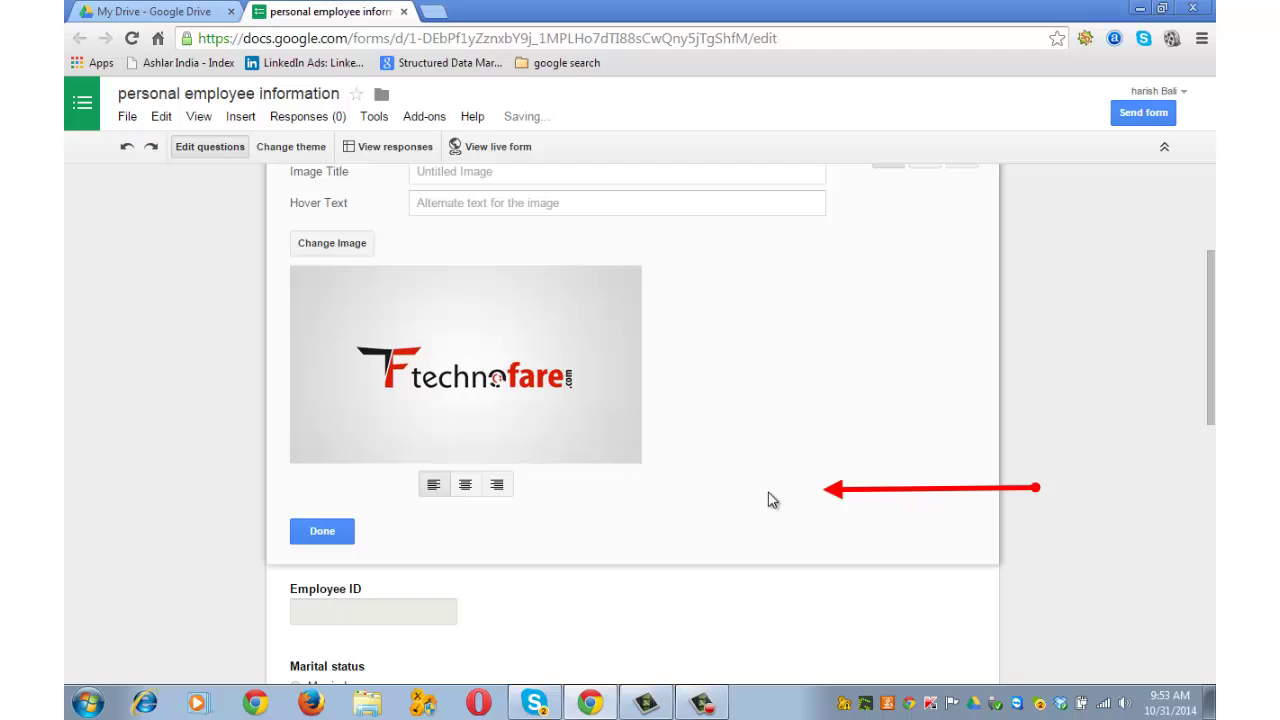
# Step: Set both the image title and its hover text to "Technofare" and finish the image item
pyautogui.click(533, 177)
pyautogui.write('T')
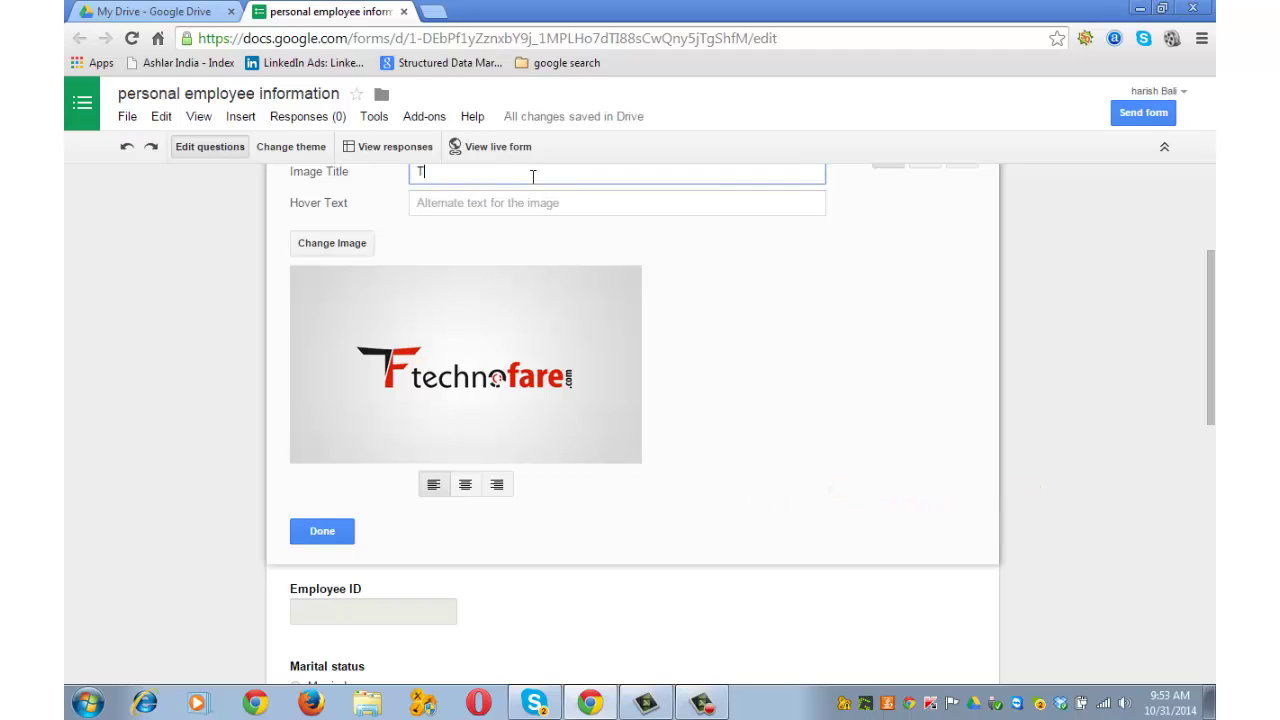
pyautogui.write('echnofare')
pyautogui.click(556, 203)
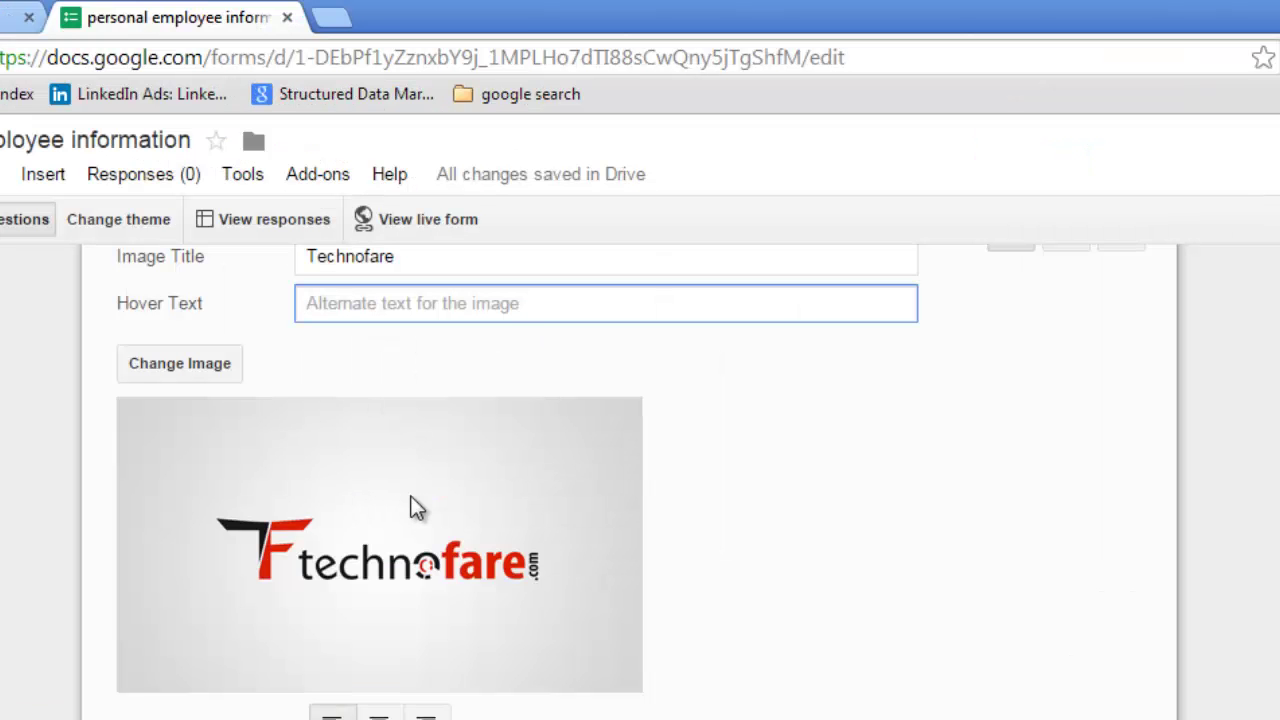
pyautogui.write('Technofare')
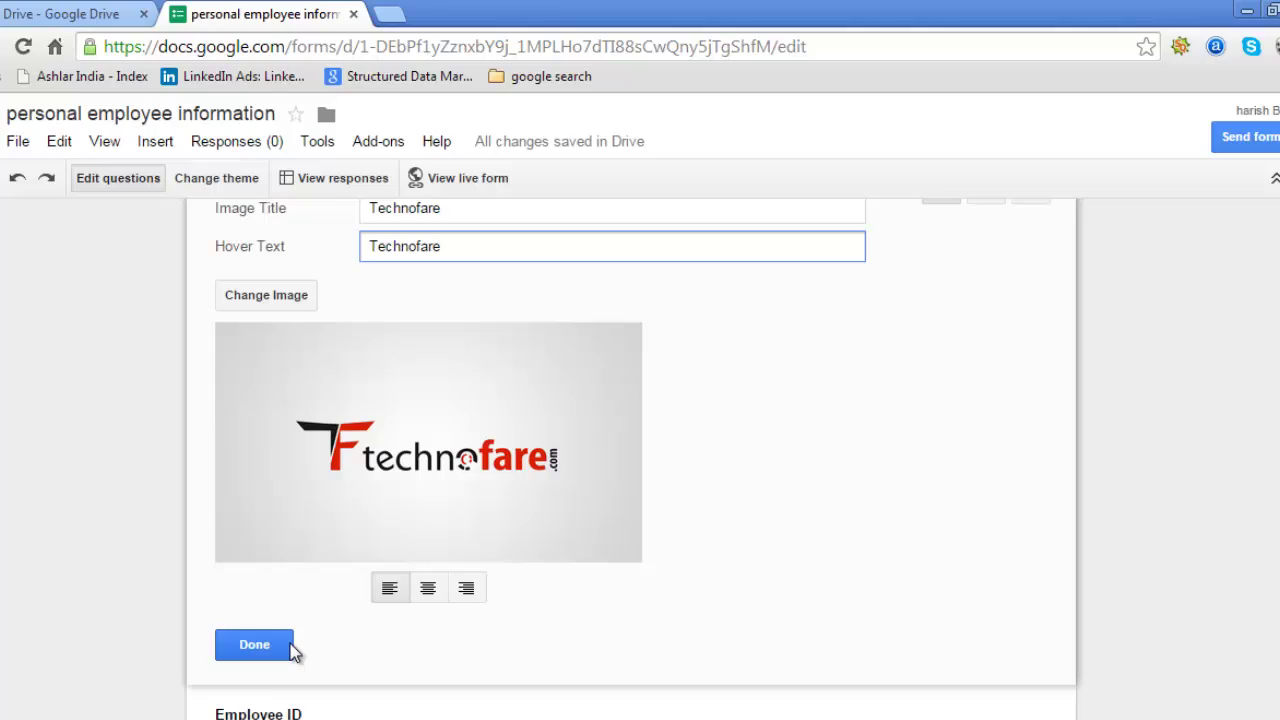
pyautogui.click(293, 648)
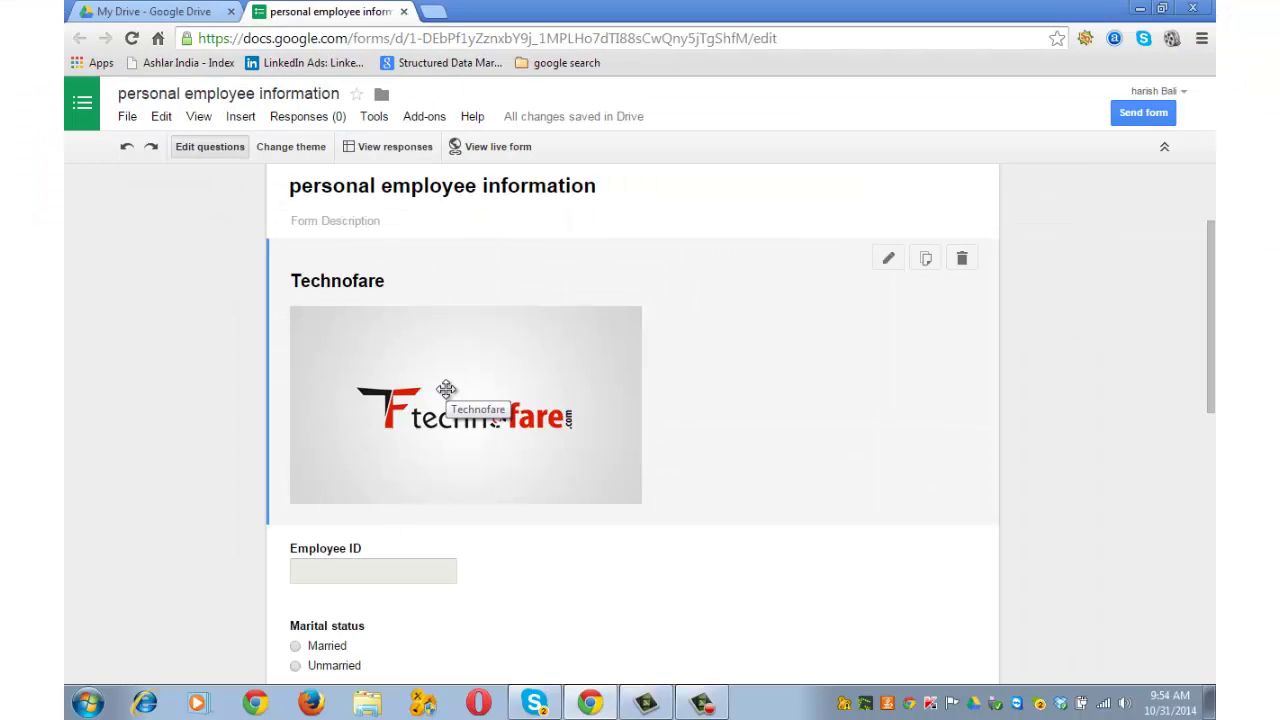
# Step: Move the Technofare image to between the Friday training question and the "2 Reasons why you love this organization" question
pyautogui.moveTo(446, 389); pyautogui.dragTo(677, 515)
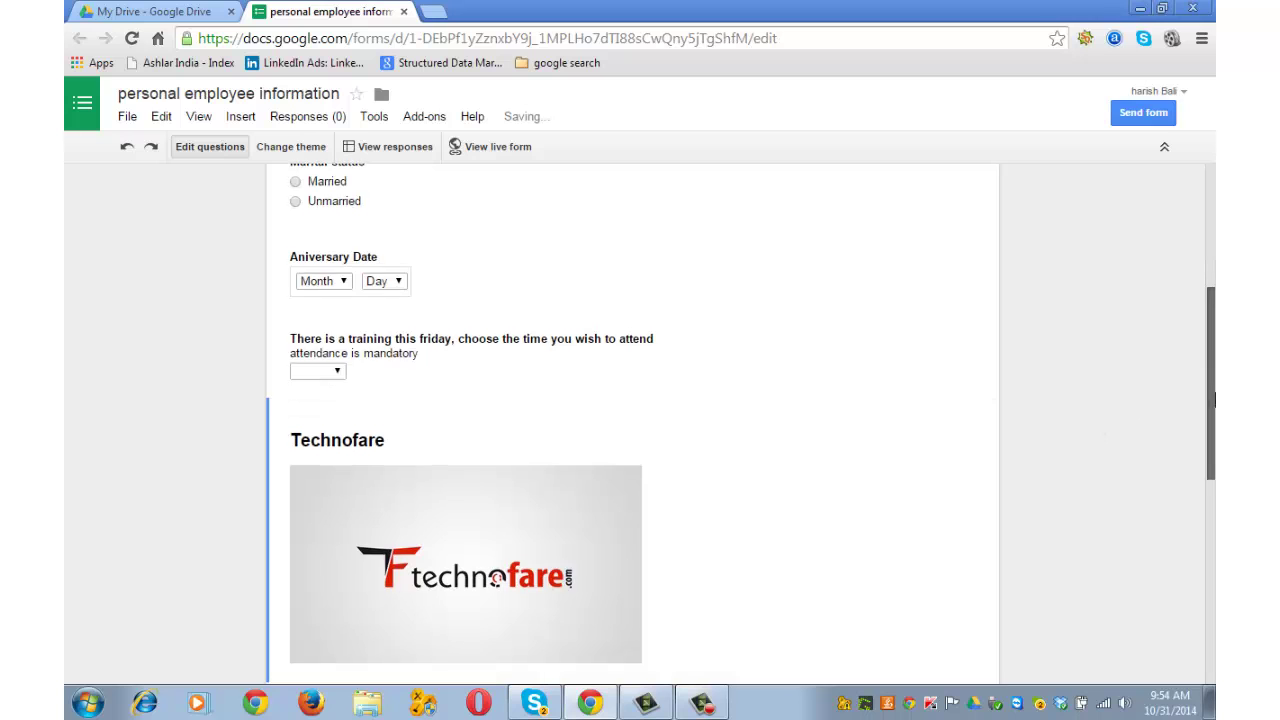
pyautogui.moveTo(1212, 373); pyautogui.dragTo(1214, 497)
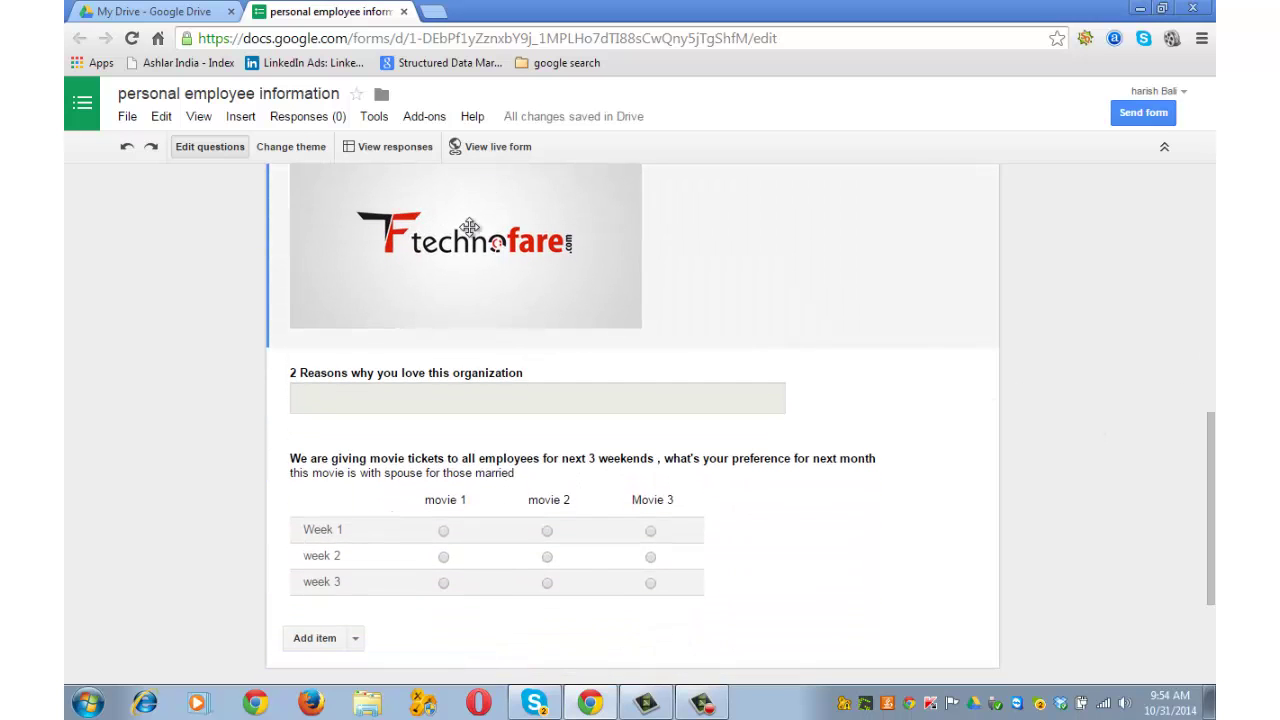
pyautogui.moveTo(622, 347); pyautogui.dragTo(474, 671)
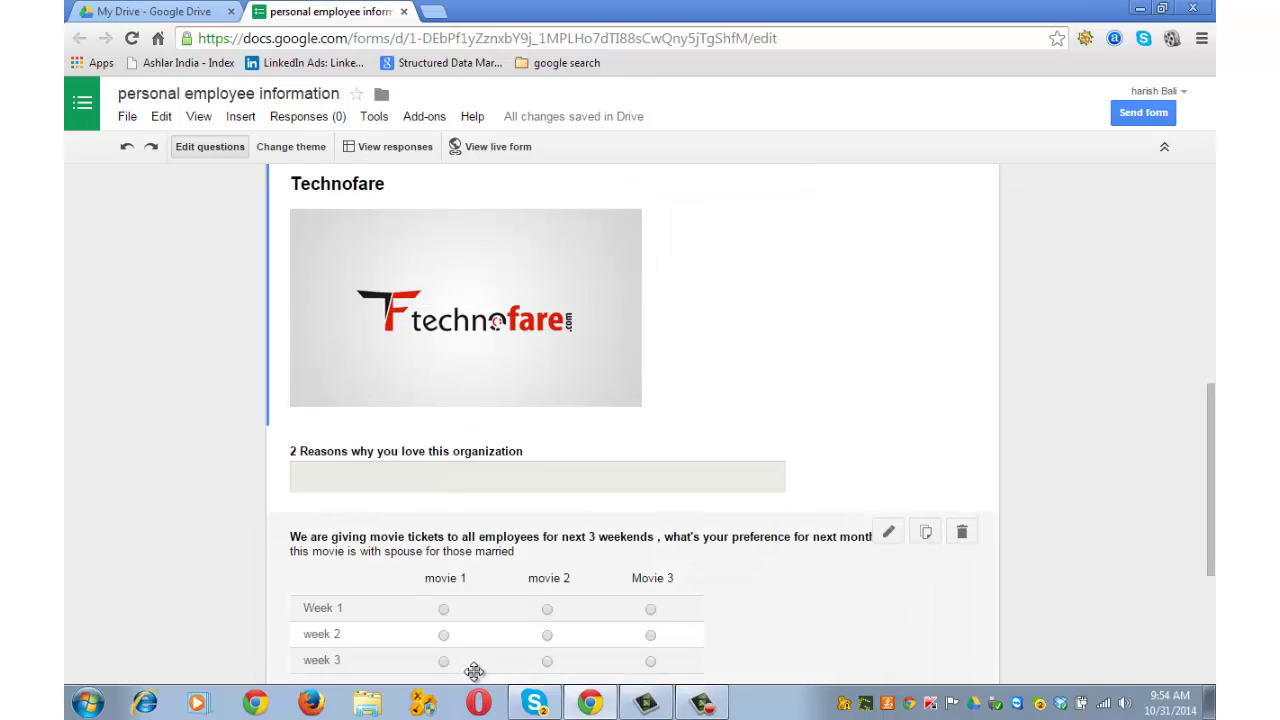
# Step: Insert a page break after the Aniversary Date question, titled "page 2" with no description
pyautogui.scroll(3, 221, 467)
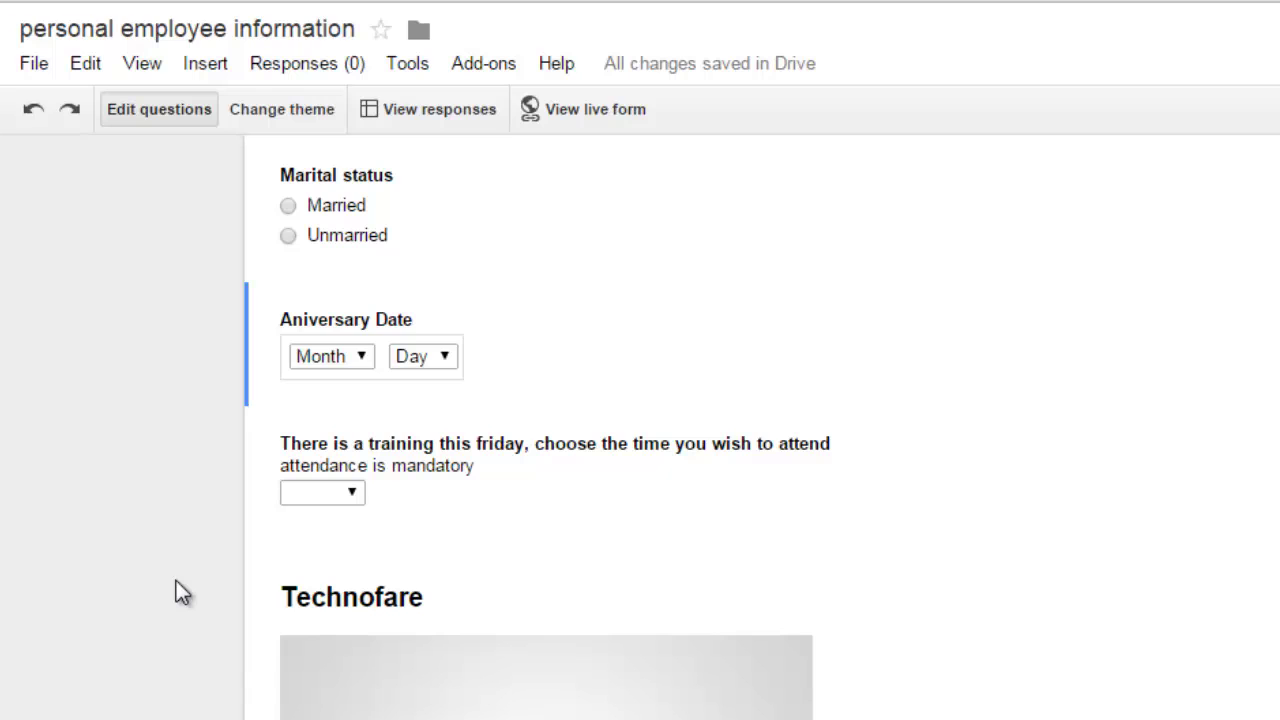
pyautogui.click(205, 63)
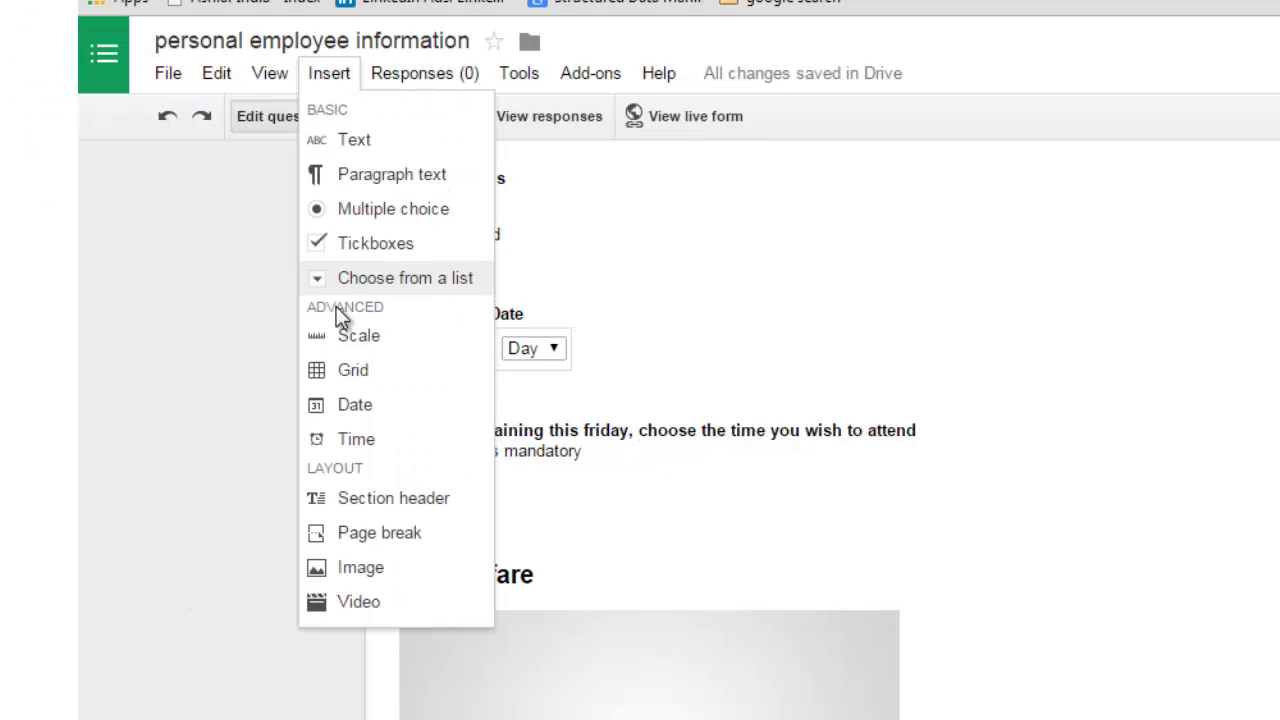
pyautogui.click(397, 540)
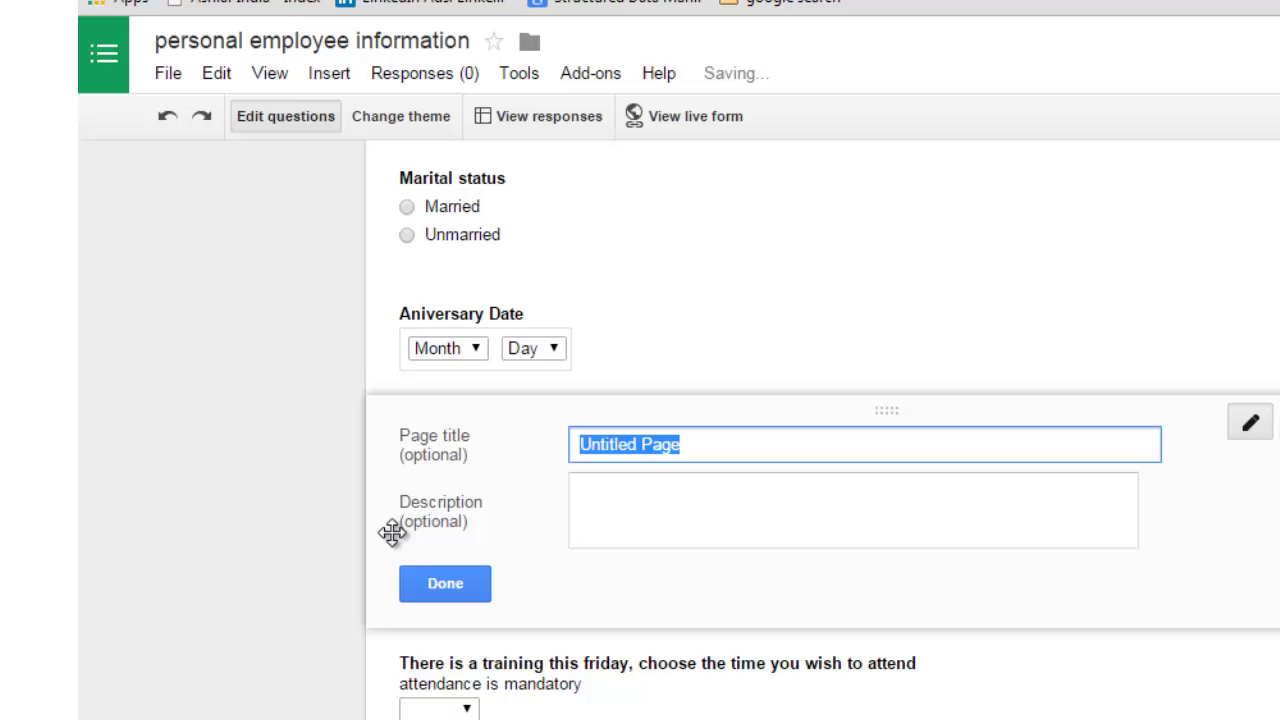
pyautogui.write('page 2')
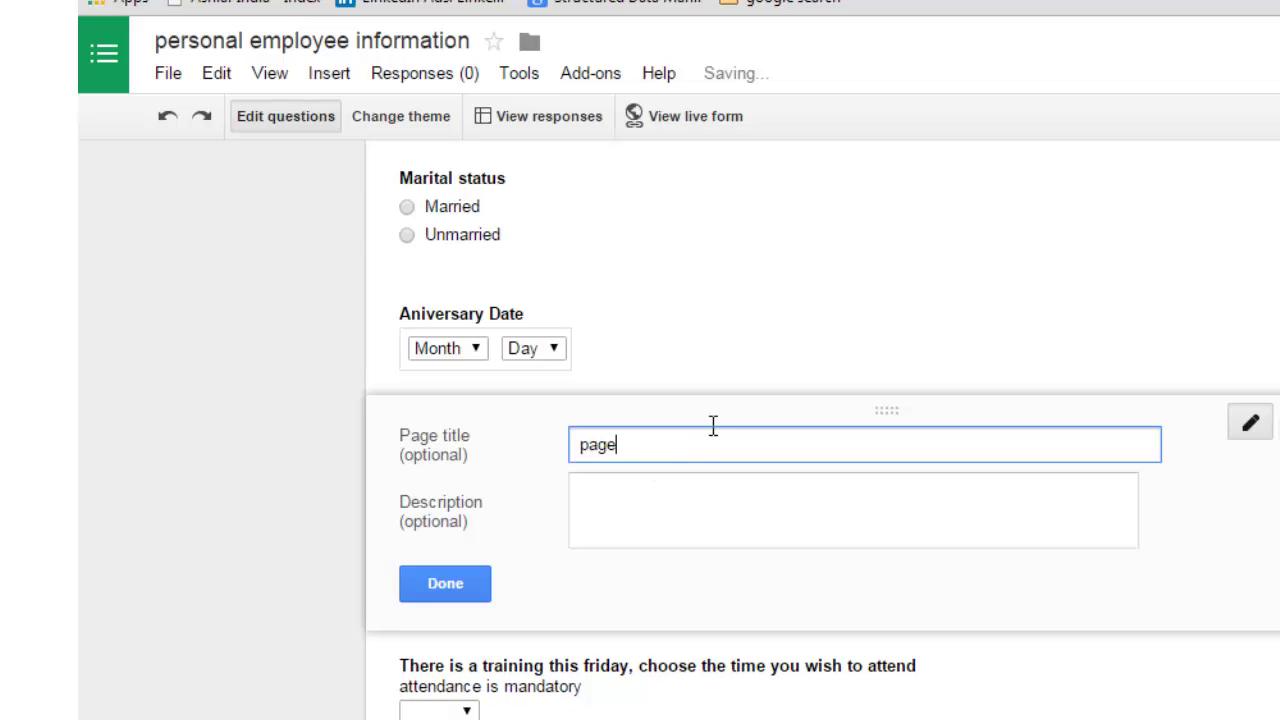
pyautogui.click(682, 495)
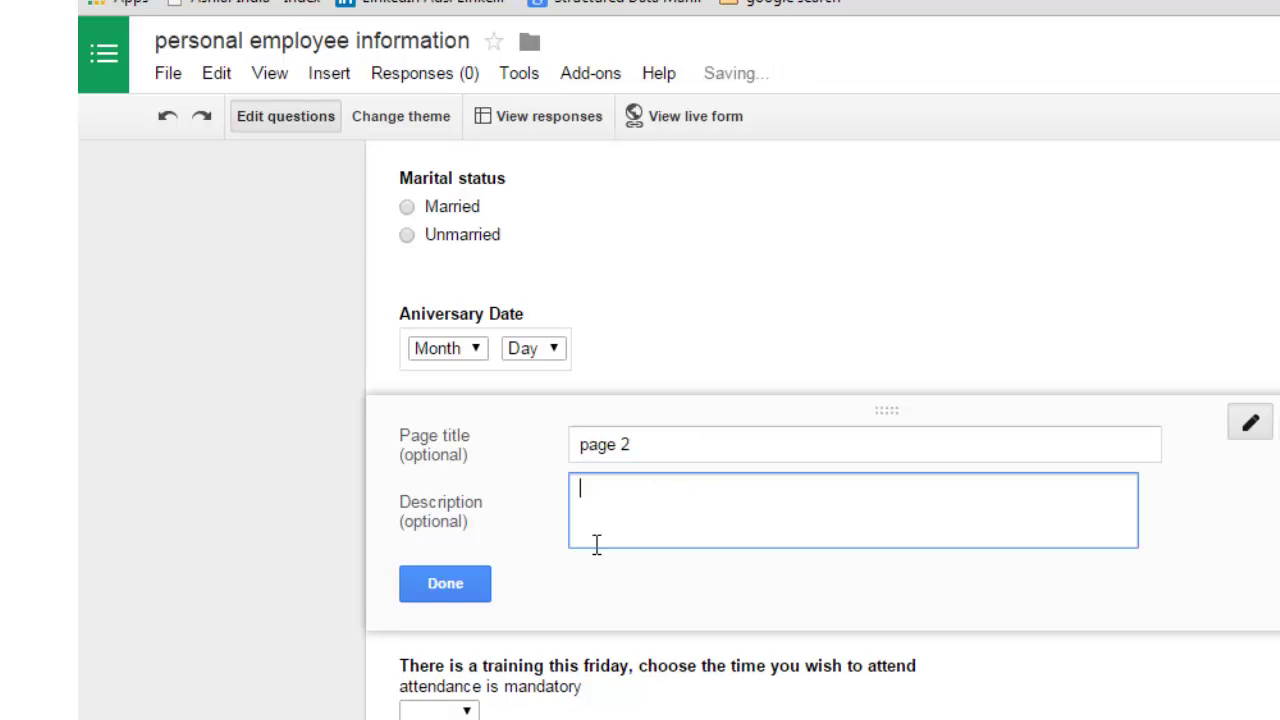
pyautogui.click(455, 583)
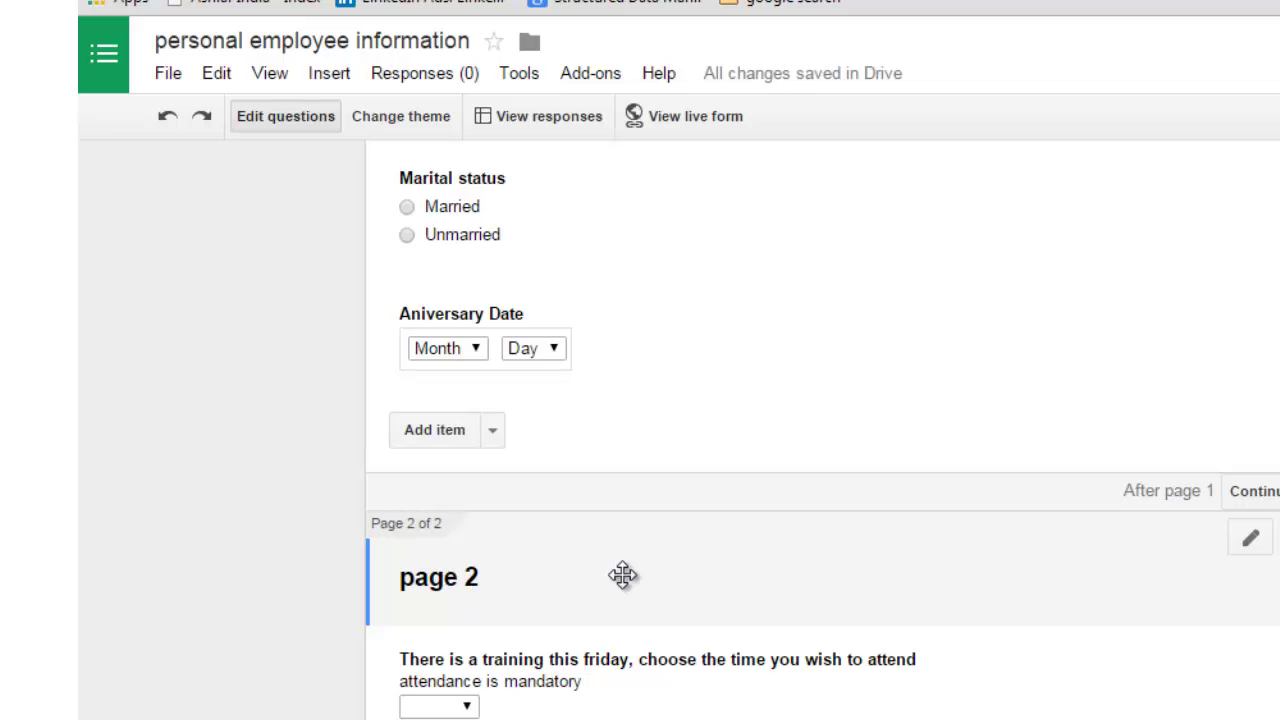
# Step: Try the page 2 break below the training question and move it back to just after Aniversary Date
pyautogui.moveTo(622, 575); pyautogui.dragTo(613, 719)
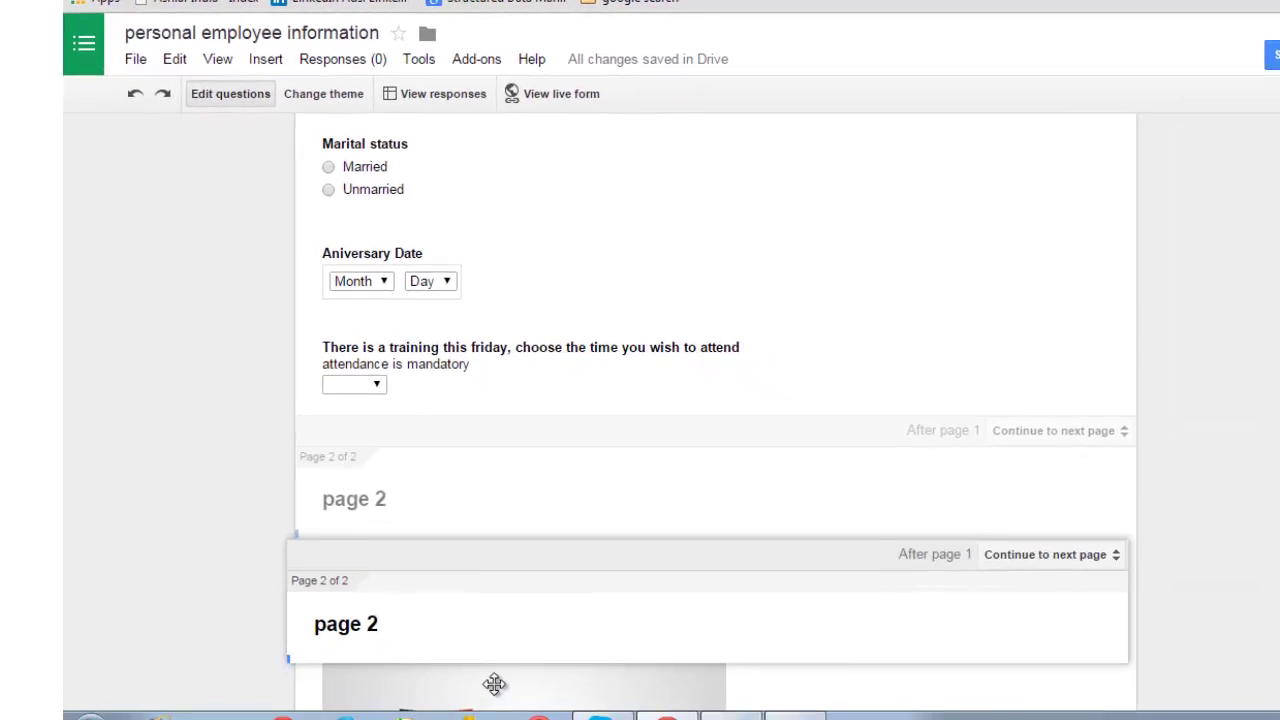
pyautogui.moveTo(494, 684); pyautogui.dragTo(524, 471)
pyautogui.moveTo(565, 545); pyautogui.dragTo(533, 506)
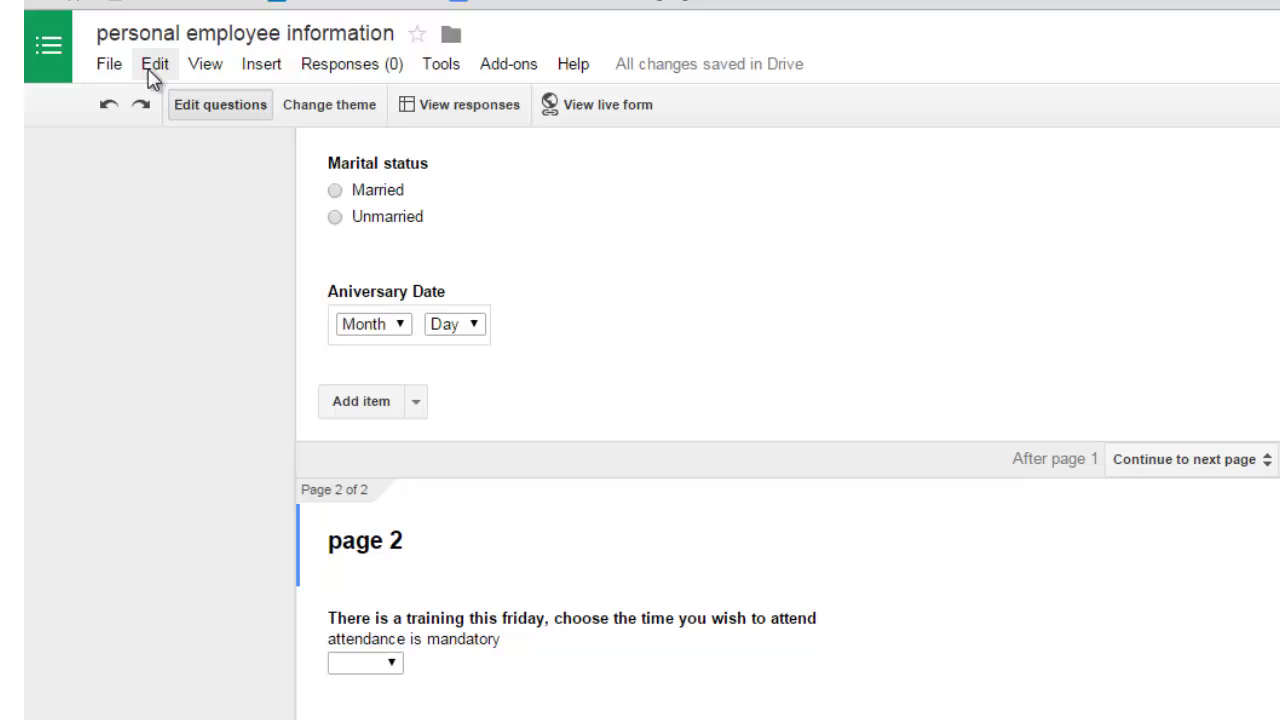
# Step: Insert a section header below the page 2 title with the header text "Personal individual questioins"
pyautogui.click(250, 72)
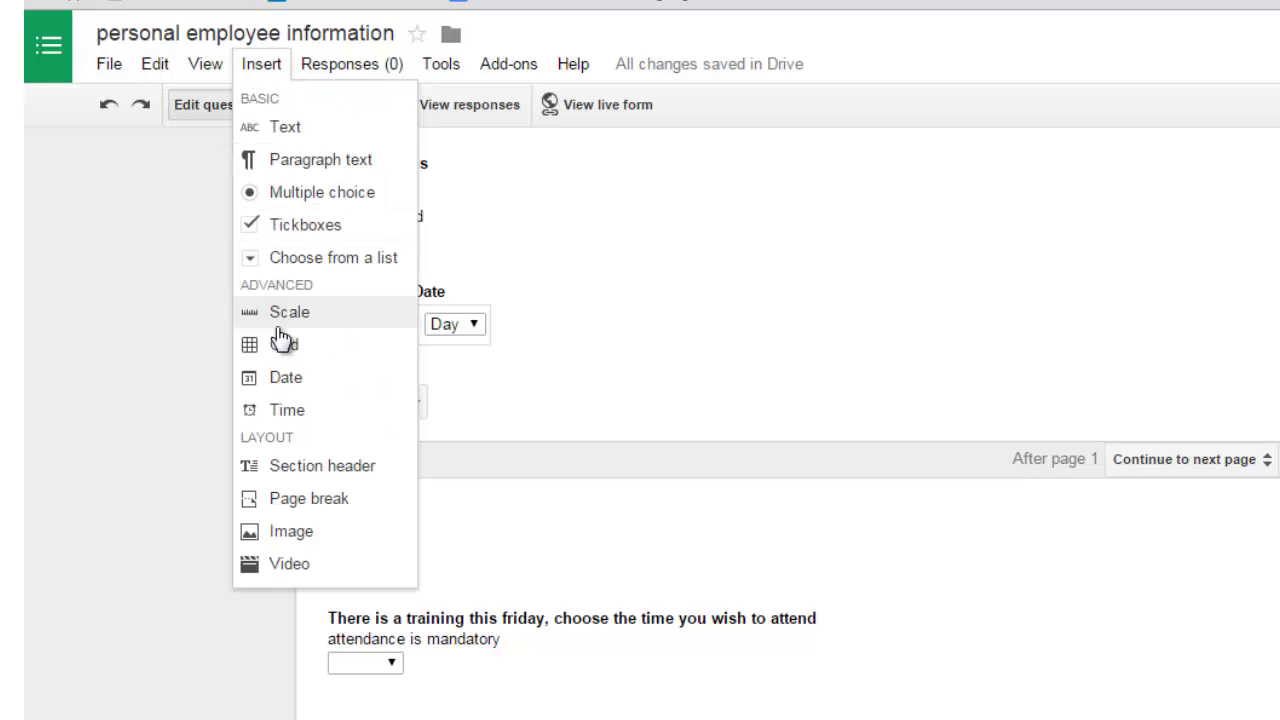
pyautogui.click(312, 468)
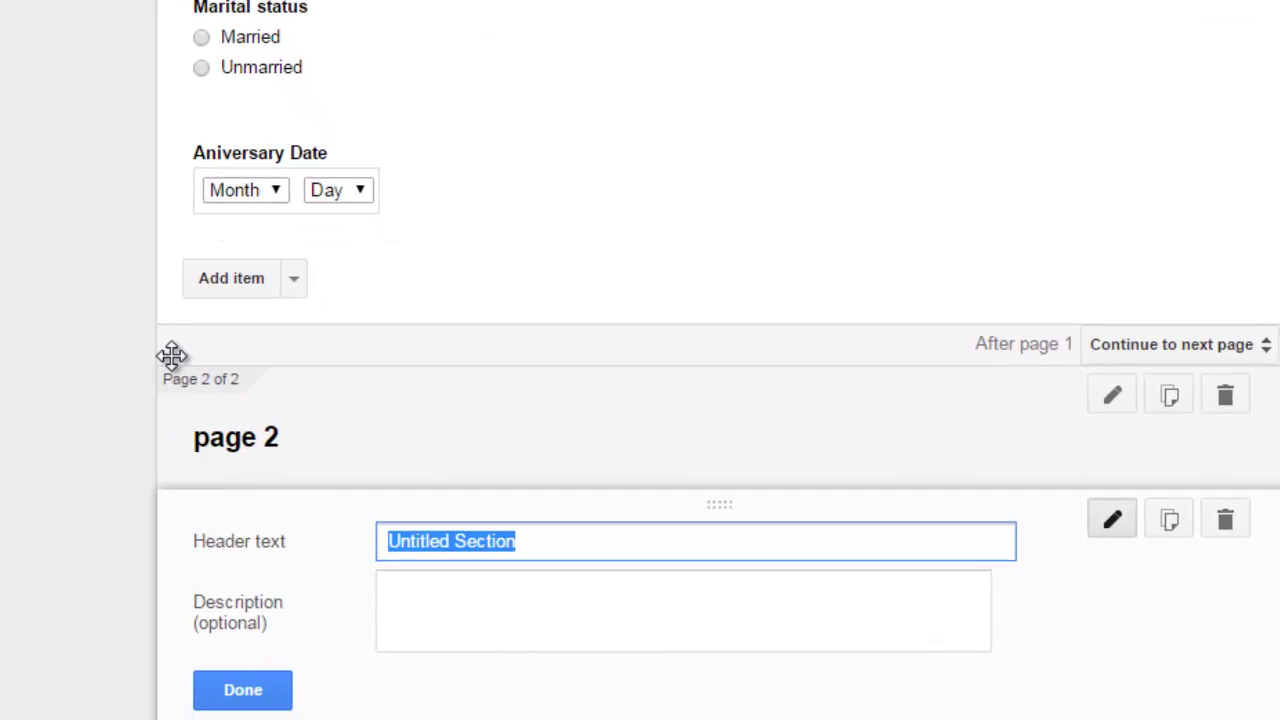
pyautogui.write('Personal ')
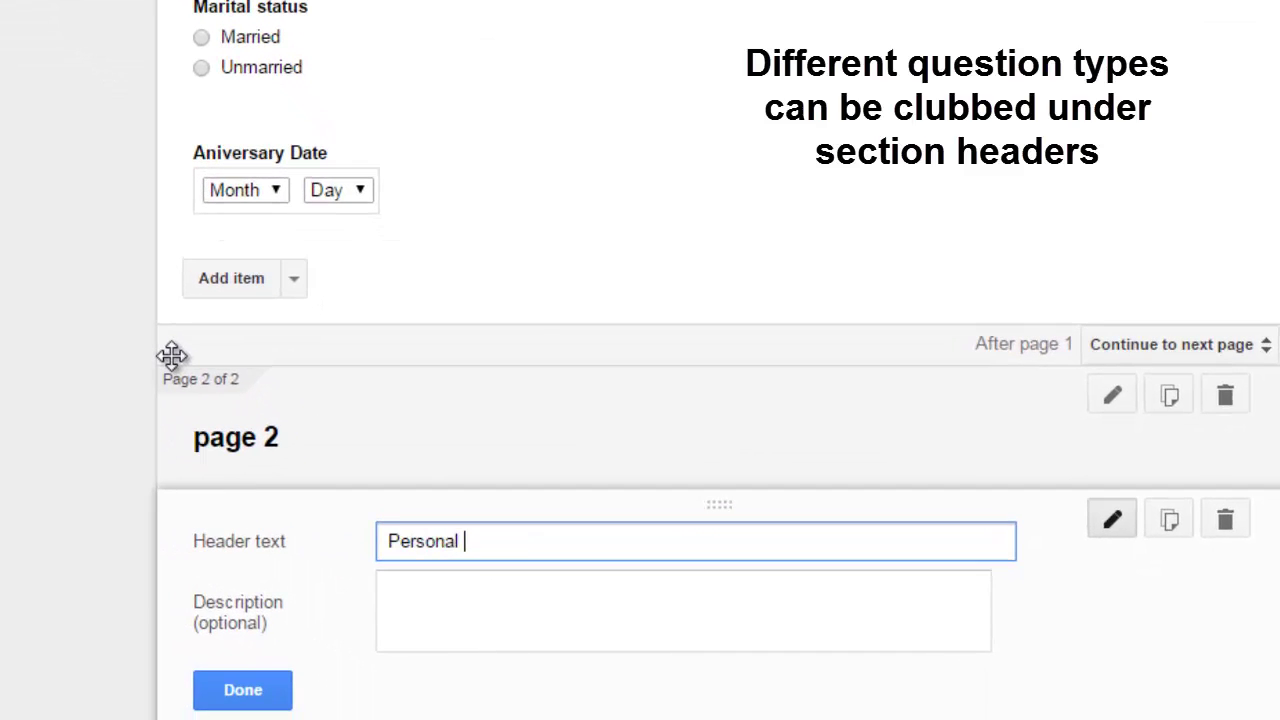
pyautogui.write('individual q')
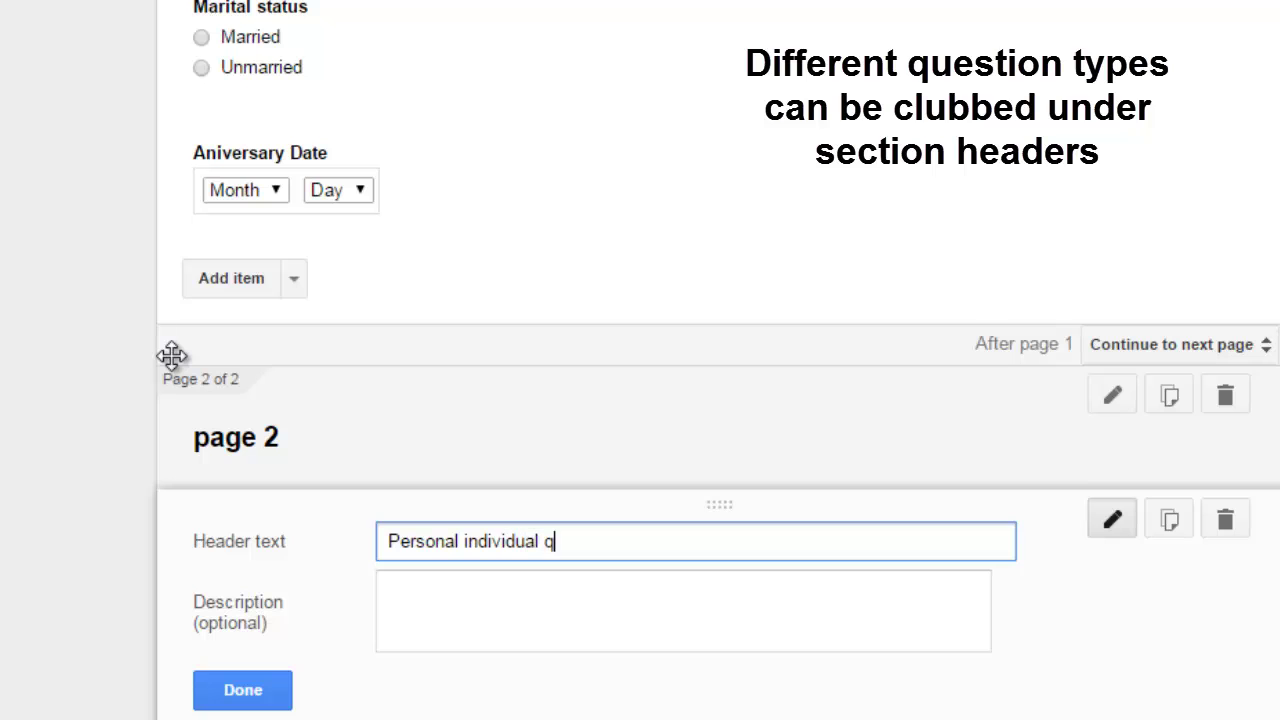
pyautogui.write('uestioins')
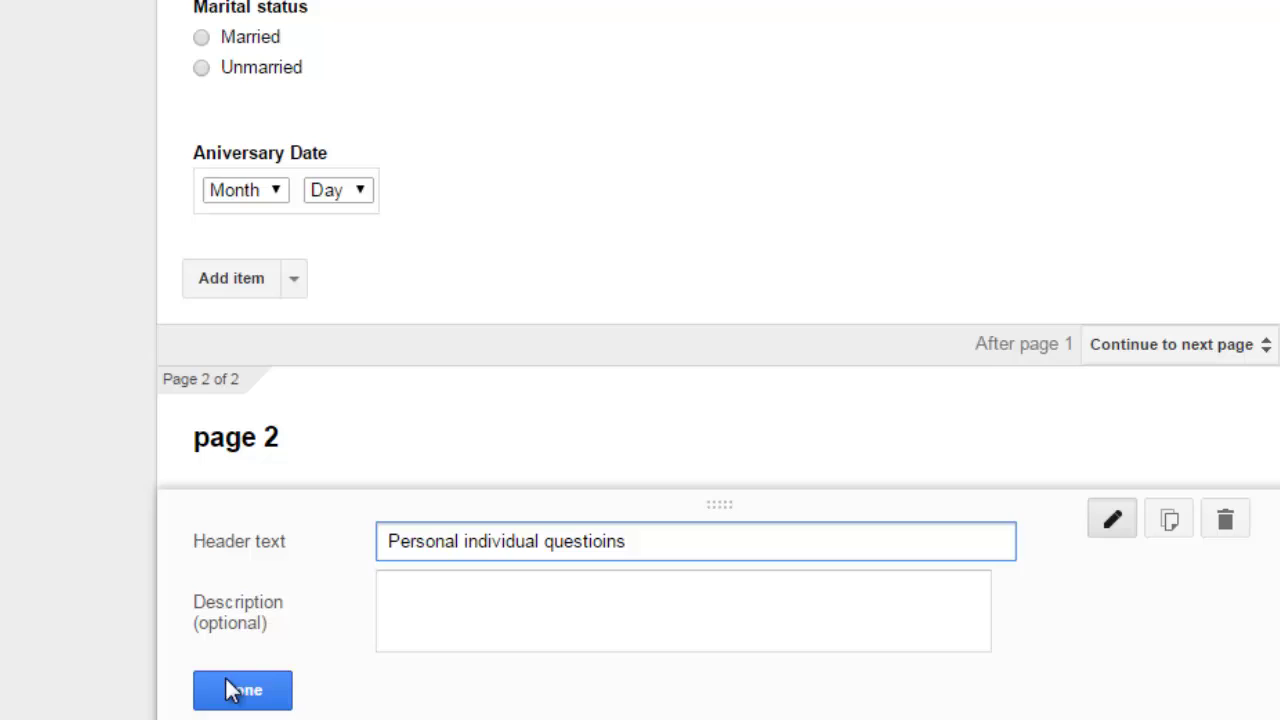
pyautogui.click(240, 690)
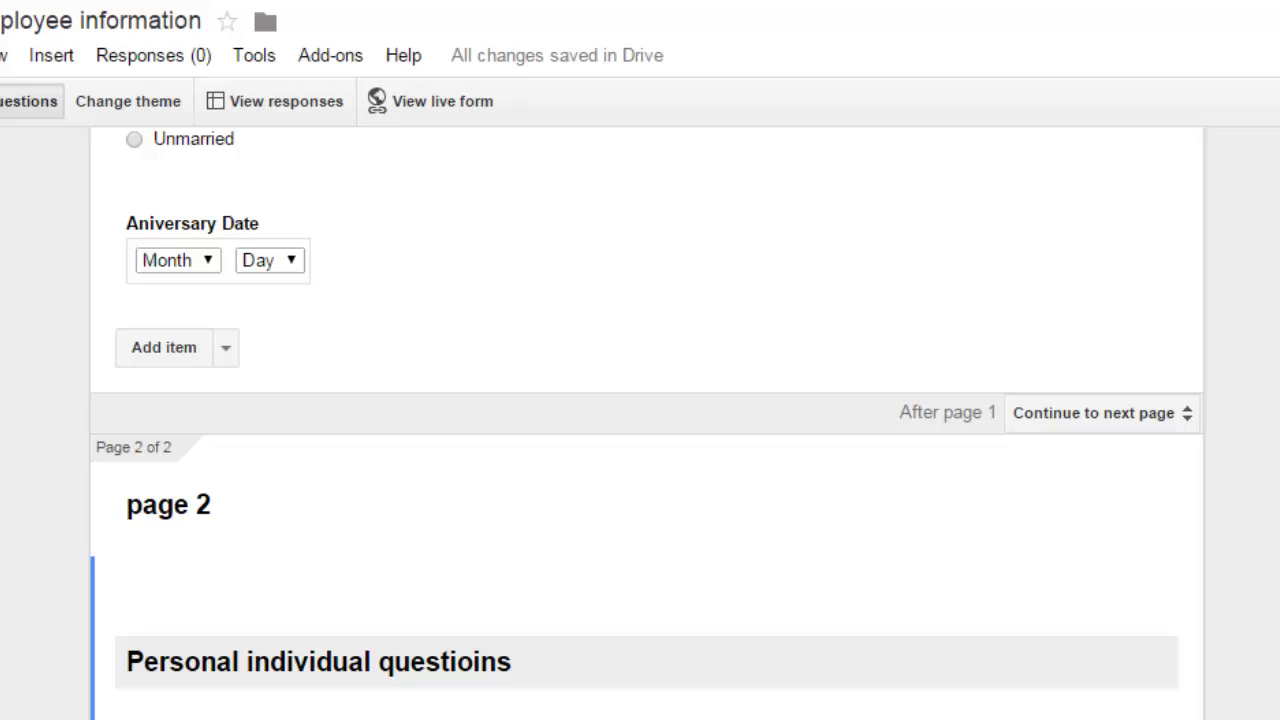
# Step: Turn on data validation for the Employee ID question and set the rule type to Regular expression
pyautogui.scroll(5, 640, 420)
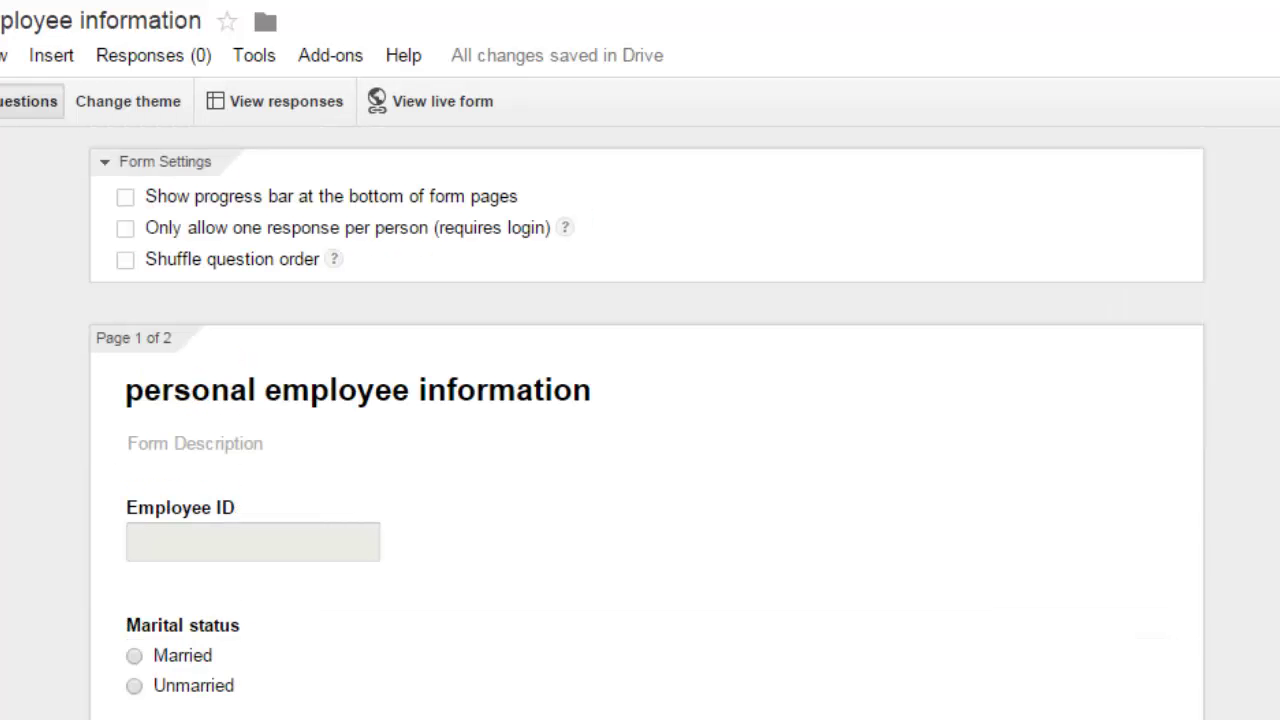
pyautogui.moveTo(160, 534)
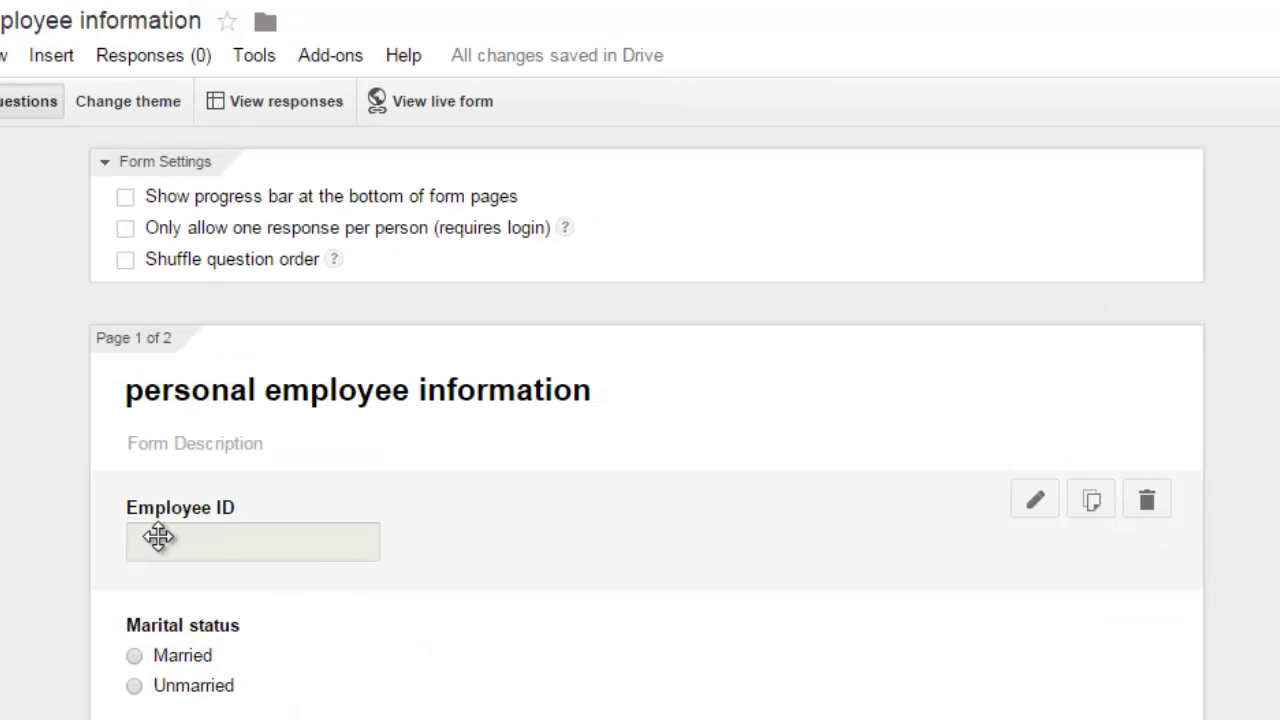
pyautogui.click(1035, 500)
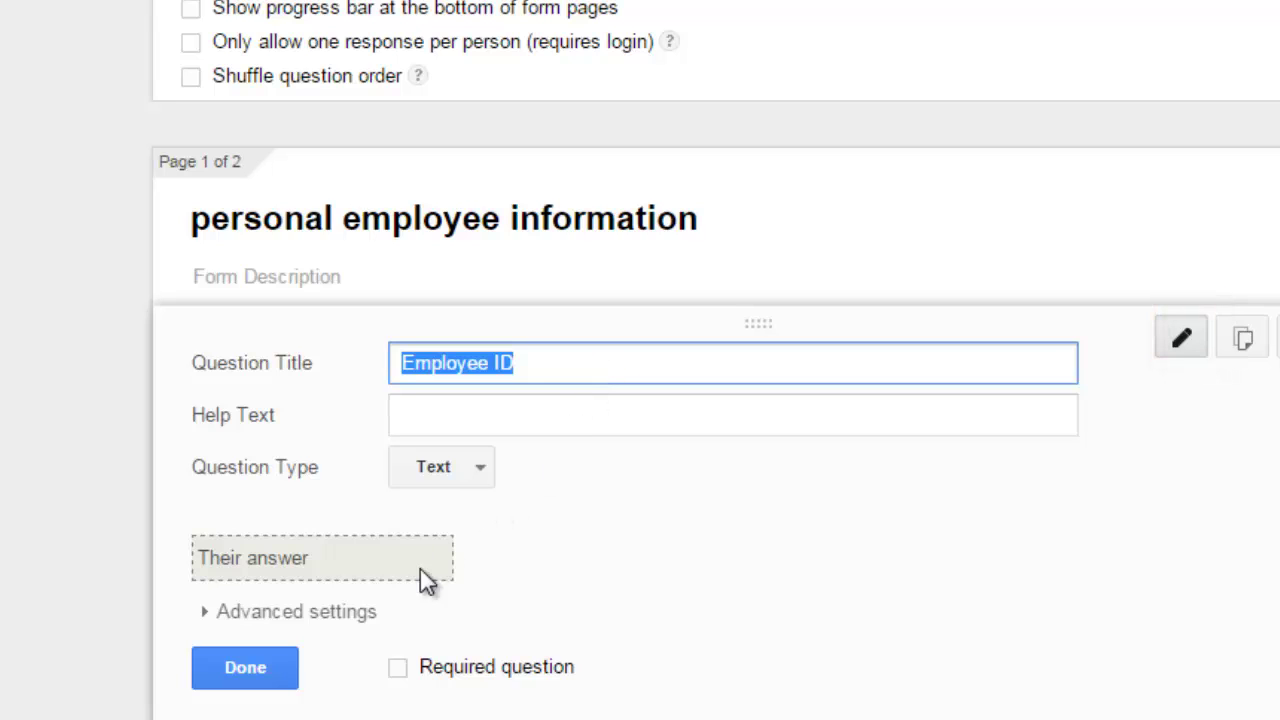
pyautogui.click(341, 620)
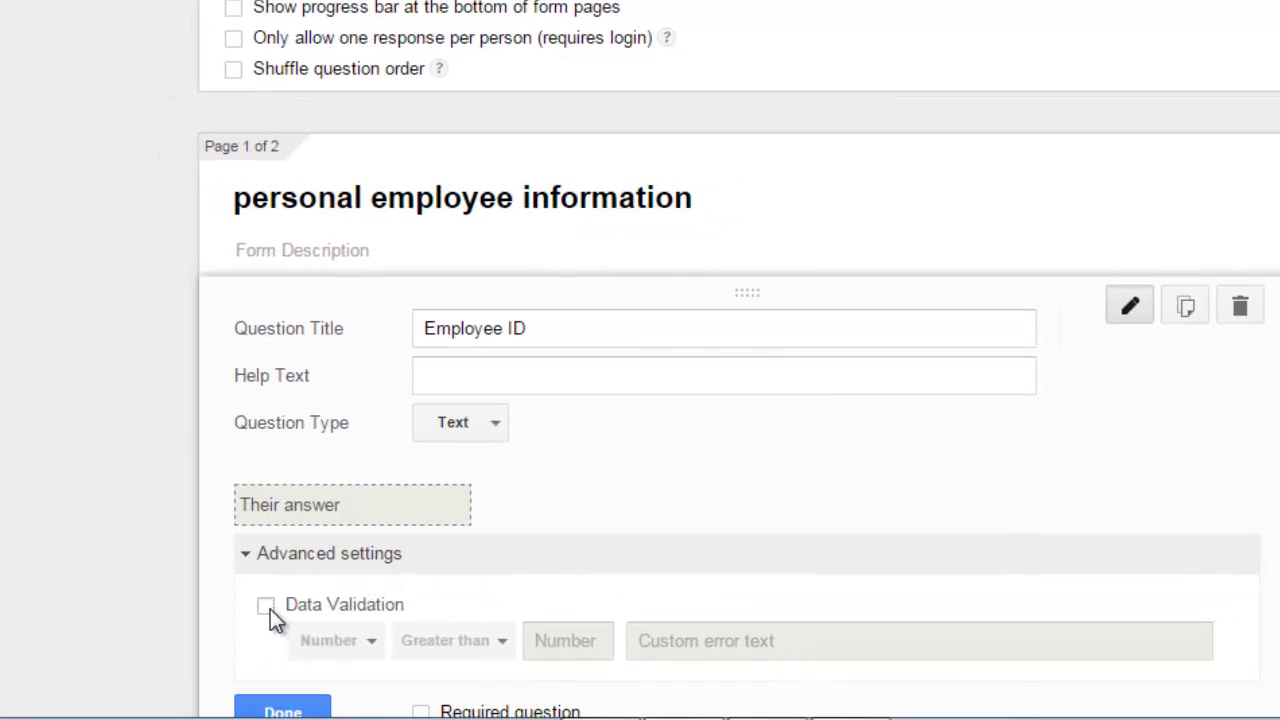
pyautogui.click(266, 606)
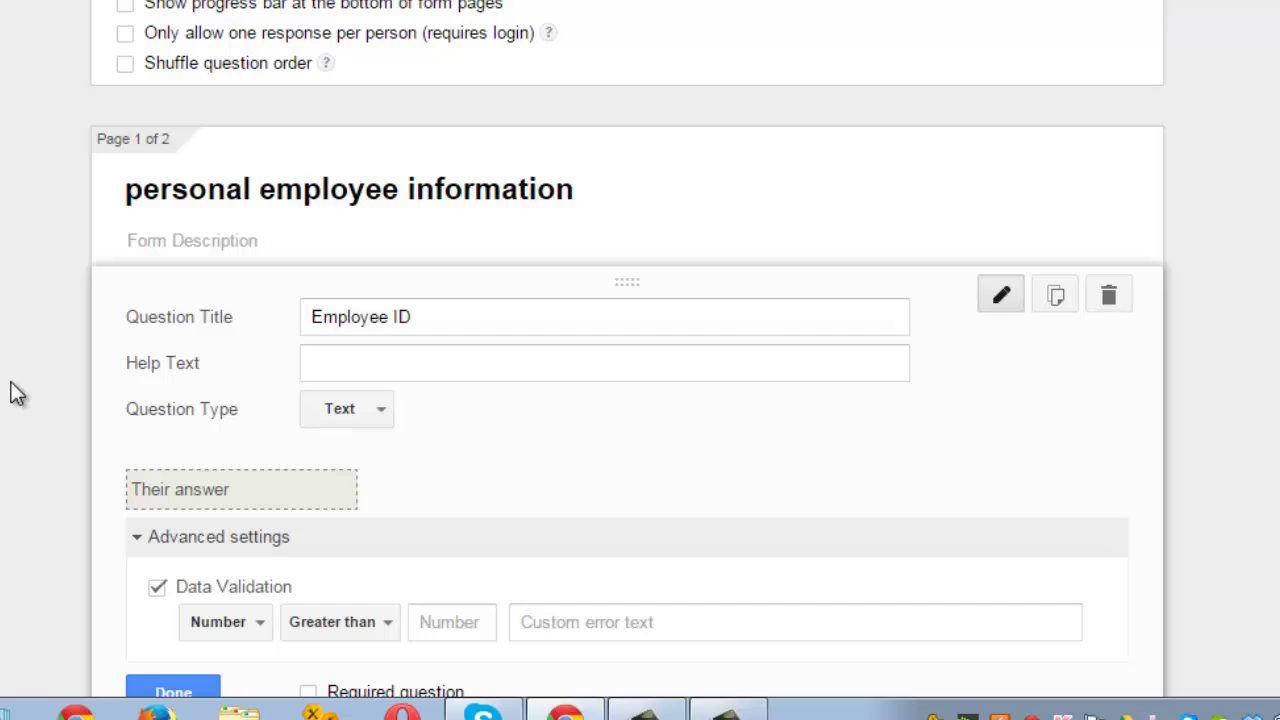
pyautogui.scroll(-3, 18, 393)
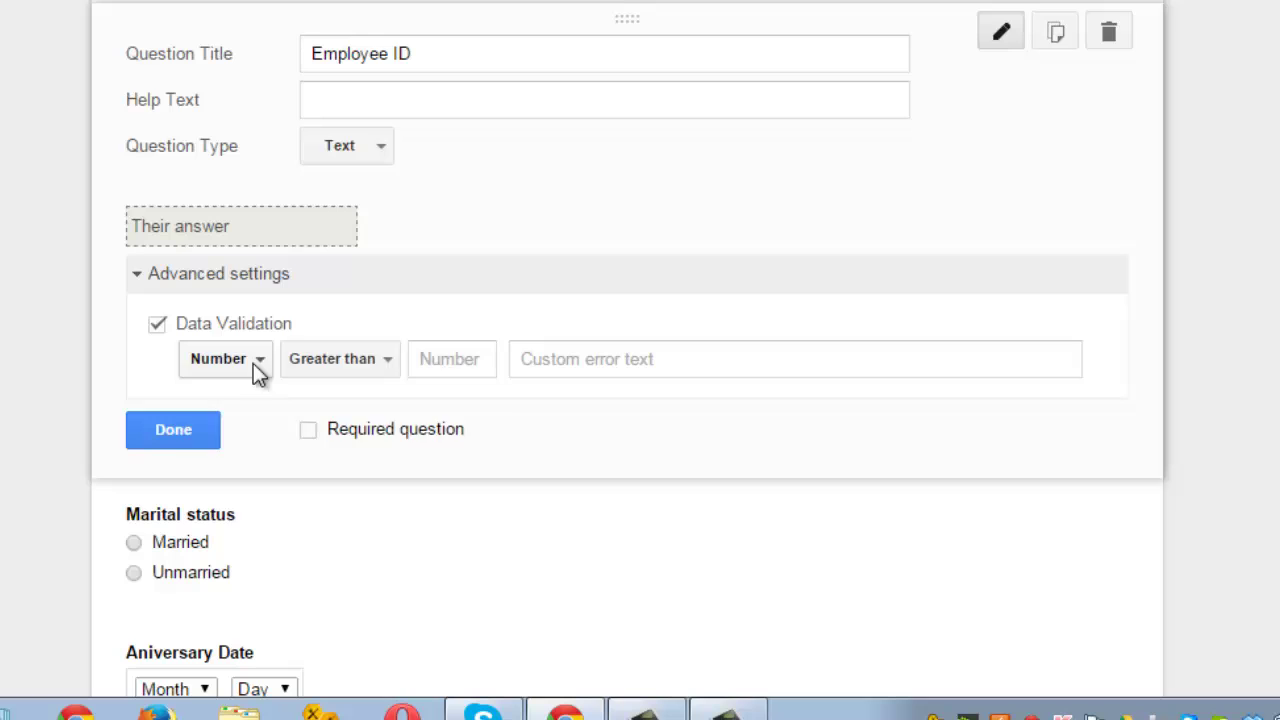
pyautogui.click(253, 363)
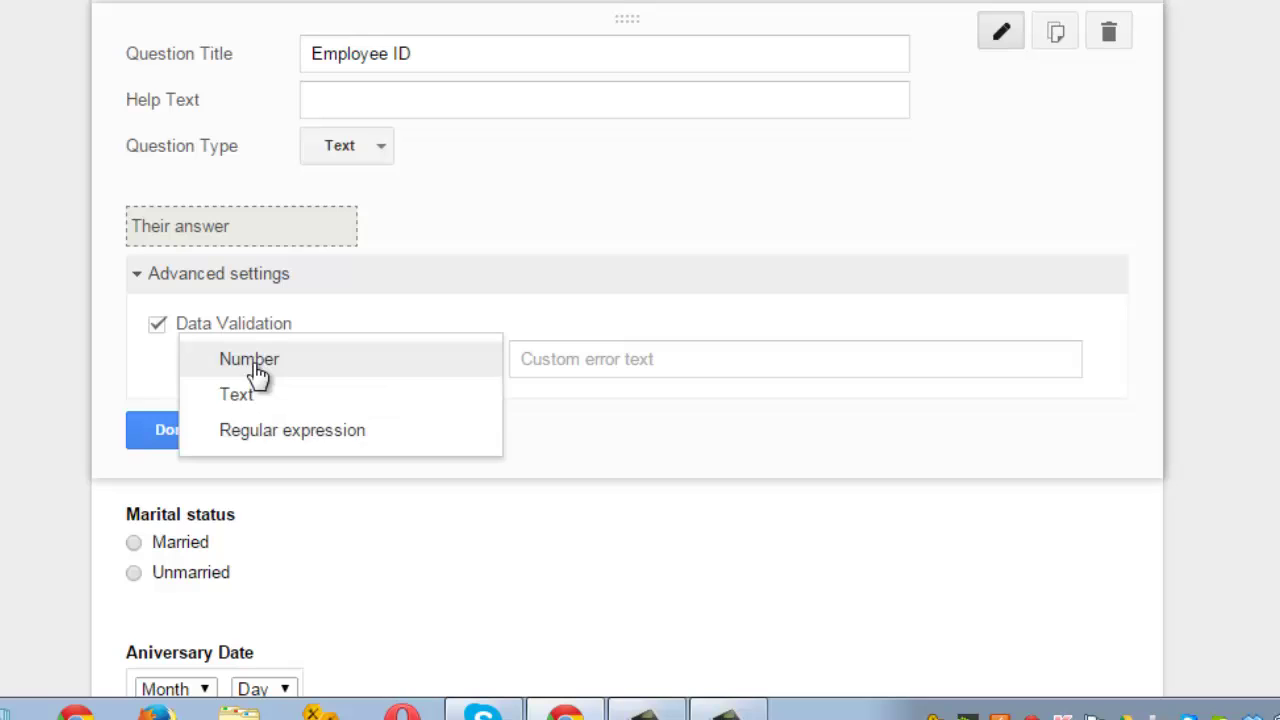
pyautogui.click(299, 432)
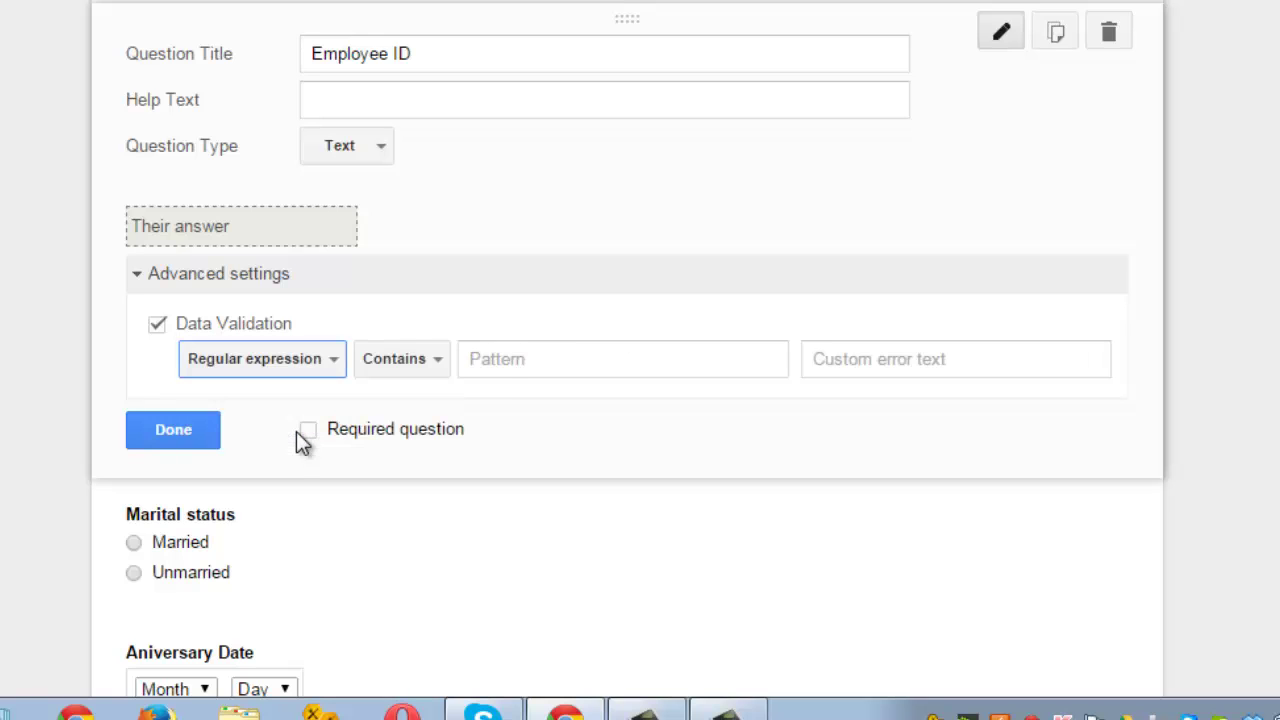
# Step: Set the Employee ID validation pattern to "E...." with the custom error text "invalid employee id" and finish editing the question
pyautogui.click(501, 365)
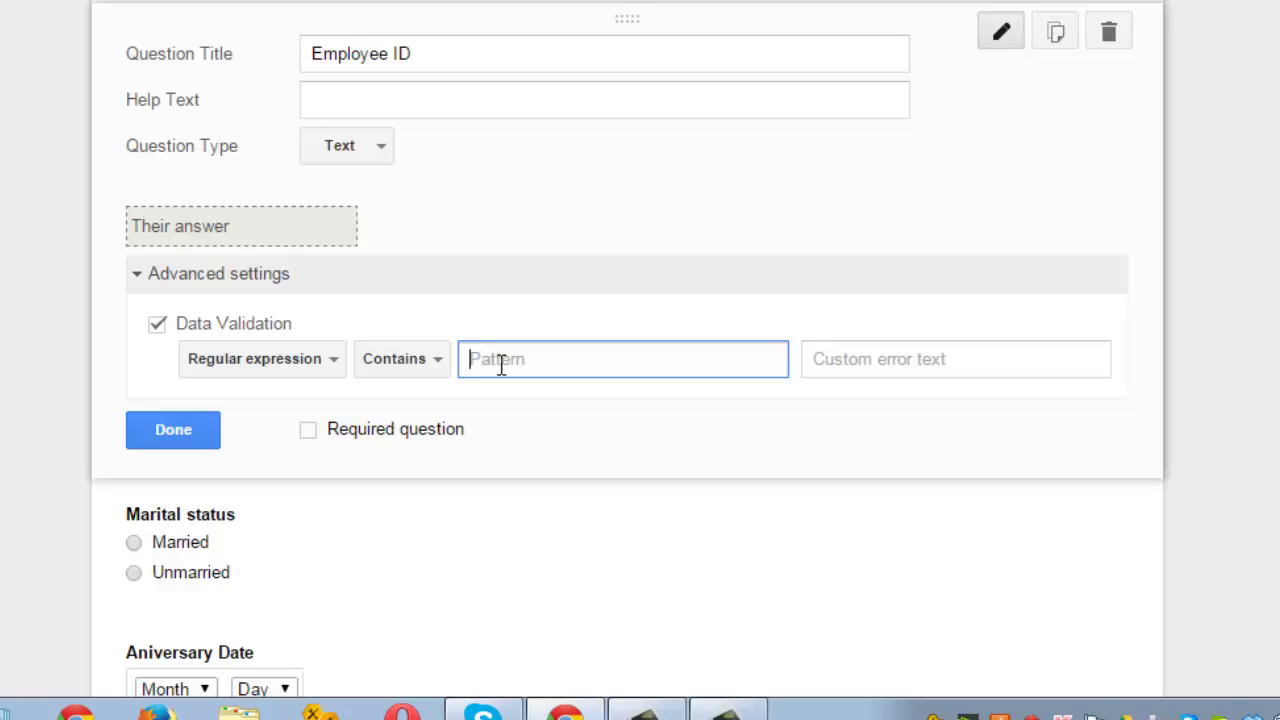
pyautogui.write('E')
pyautogui.write('....')
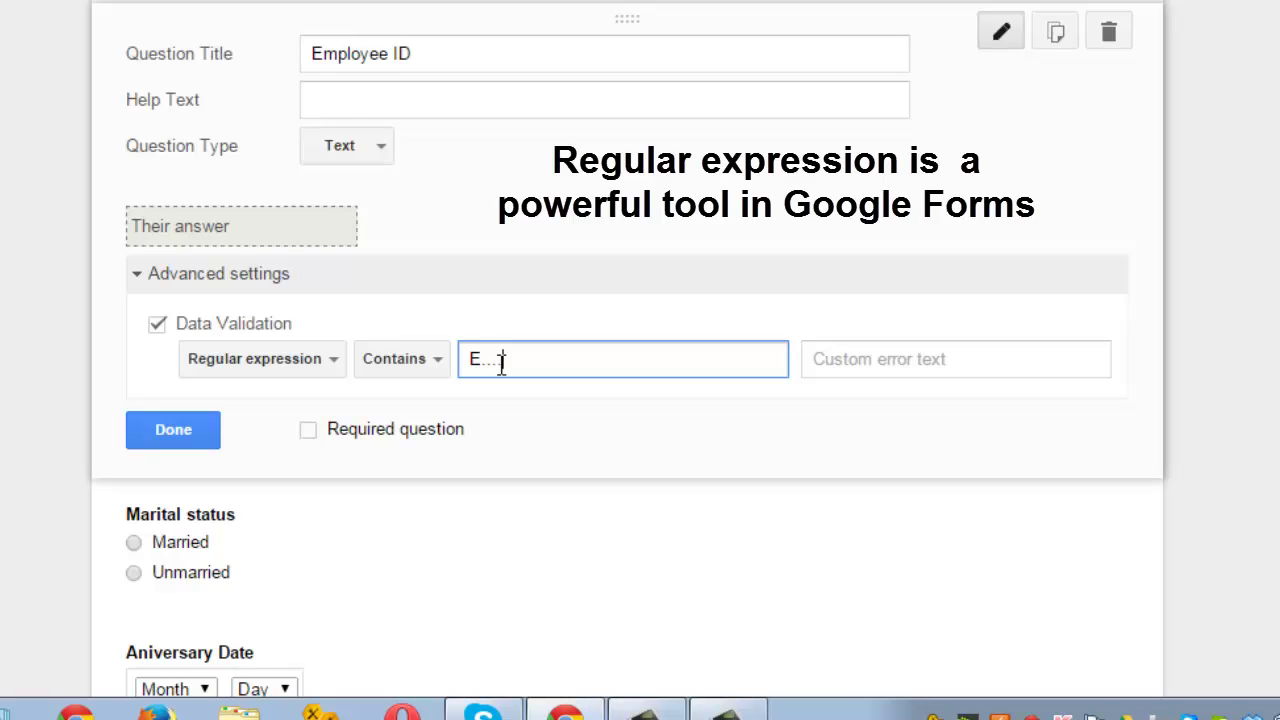
pyautogui.click(943, 358)
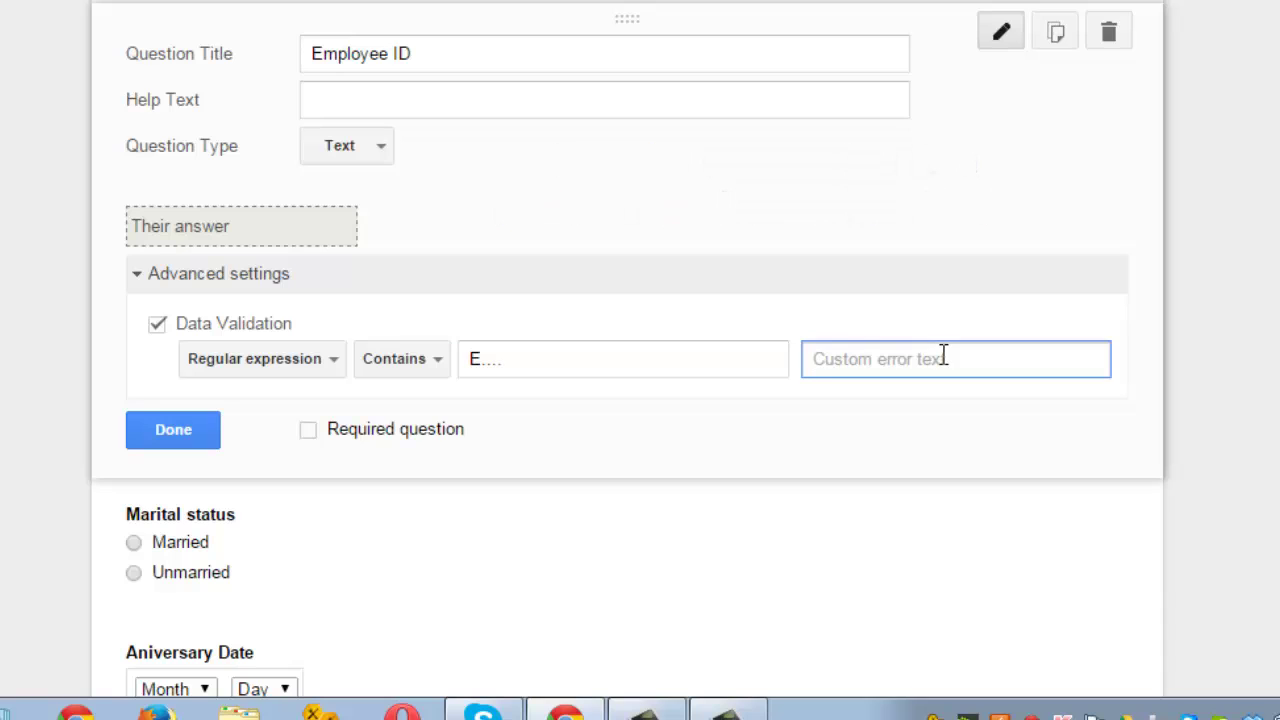
pyautogui.write('invalid ')
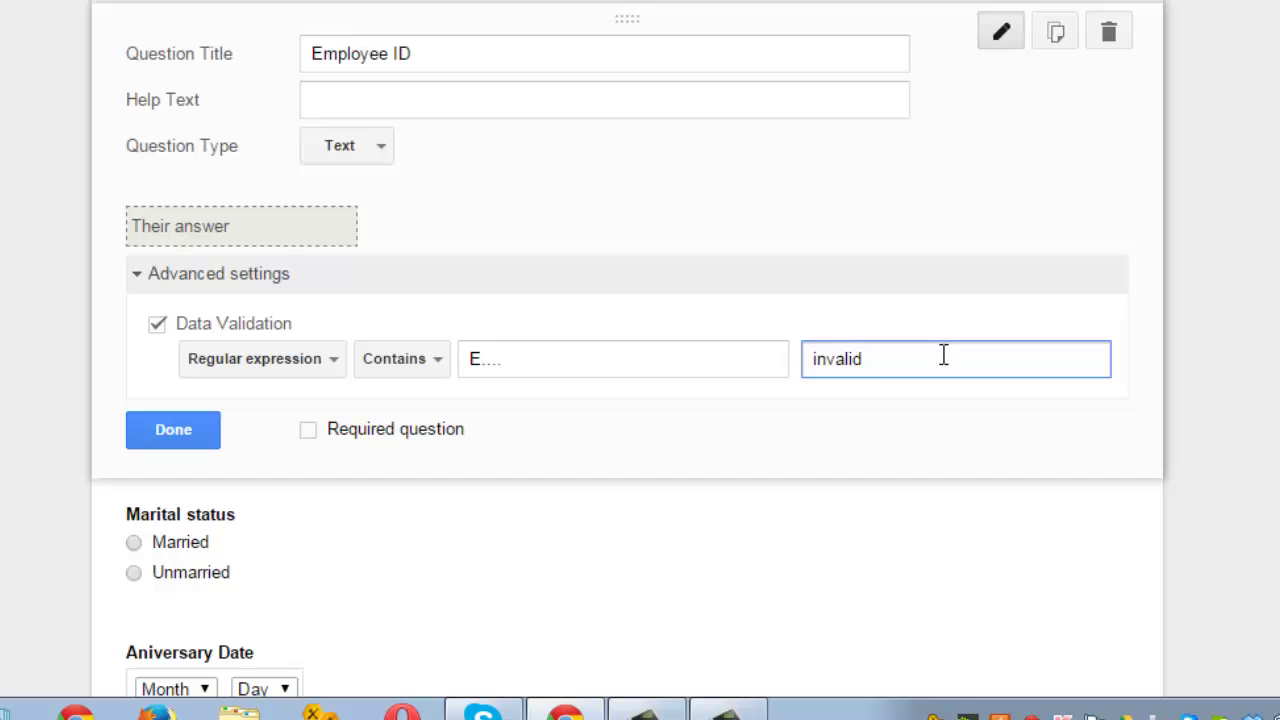
pyautogui.write('employee id')
pyautogui.click(186, 437)
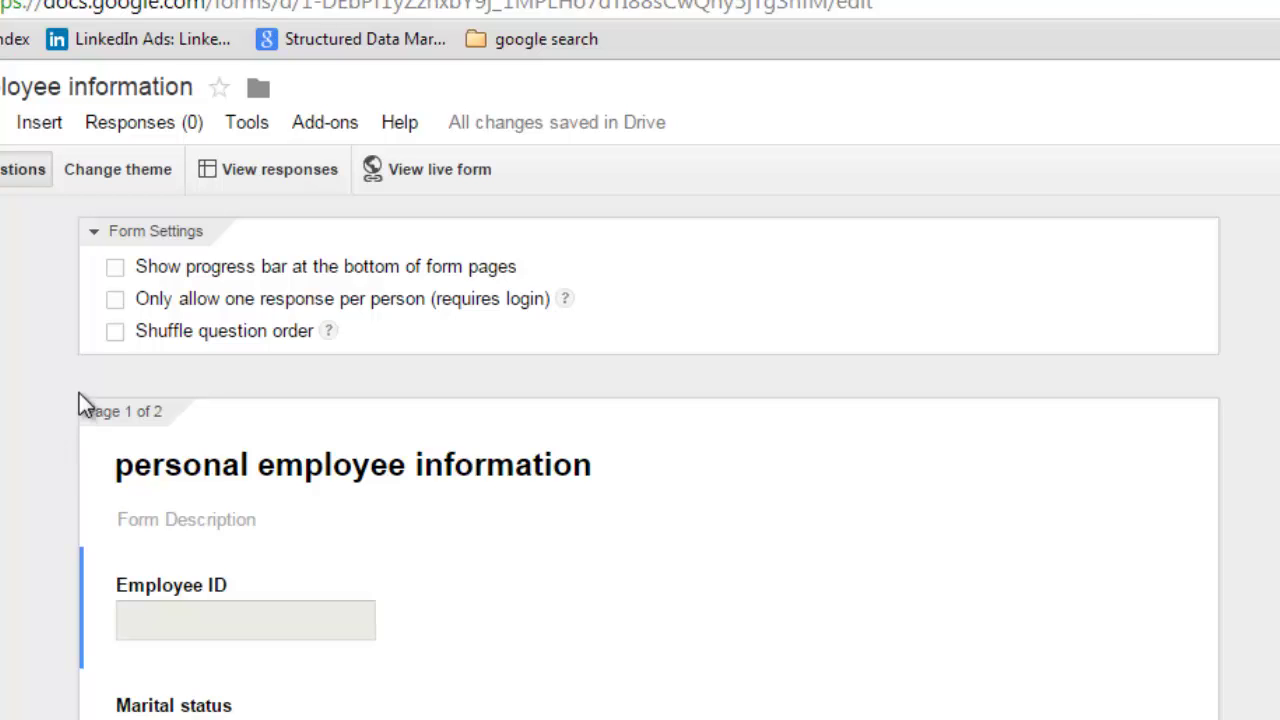
# Step: Try the form settings for one response per person and the progress bar, and switch them back off
pyautogui.click(116, 333)
pyautogui.click(112, 302)
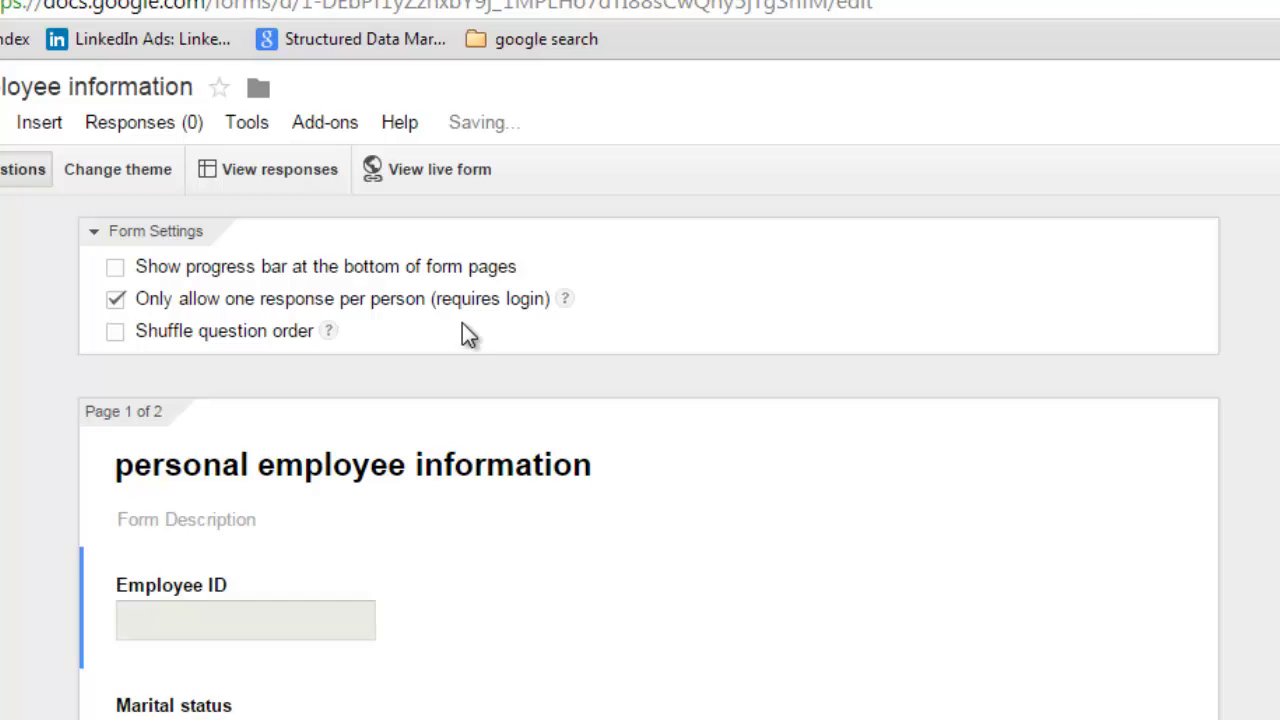
pyautogui.click(116, 302)
pyautogui.click(121, 273)
pyautogui.click(121, 273)
# Step: Replace the confirmation page message with "Thanks for your information and time"
pyautogui.scroll(-15, 47, 508)
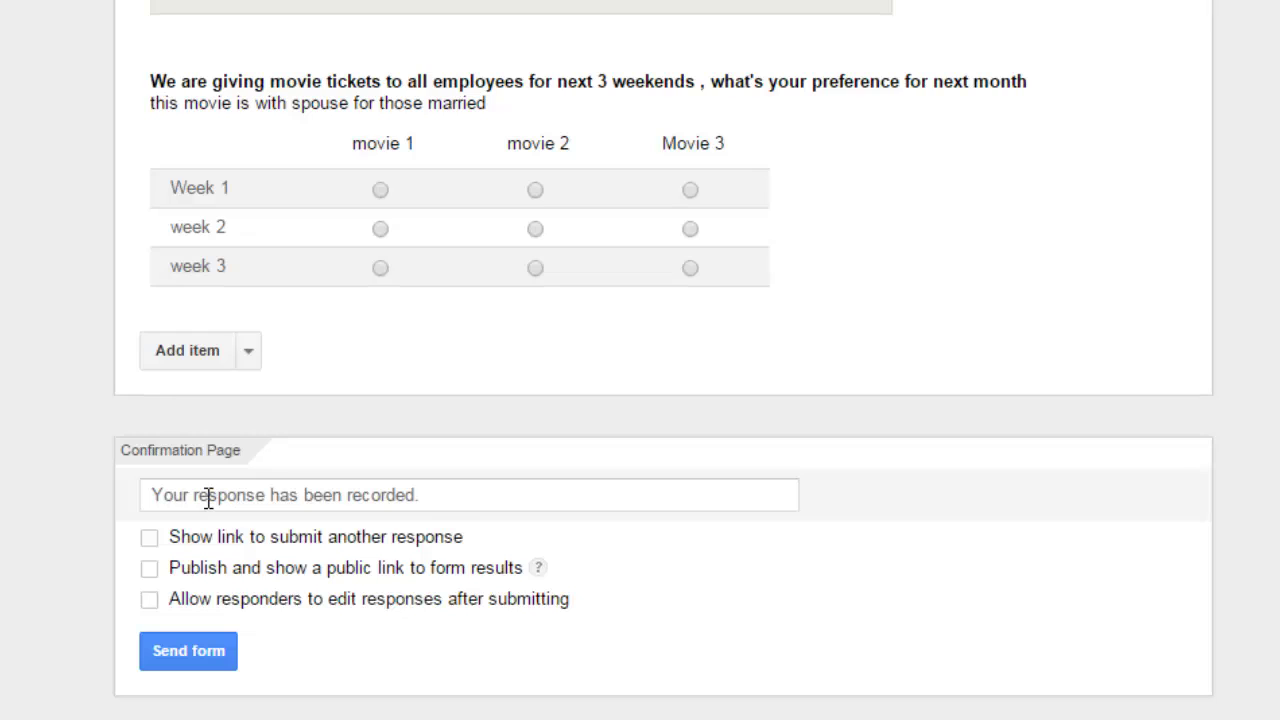
pyautogui.moveTo(425, 497); pyautogui.dragTo(146, 507)
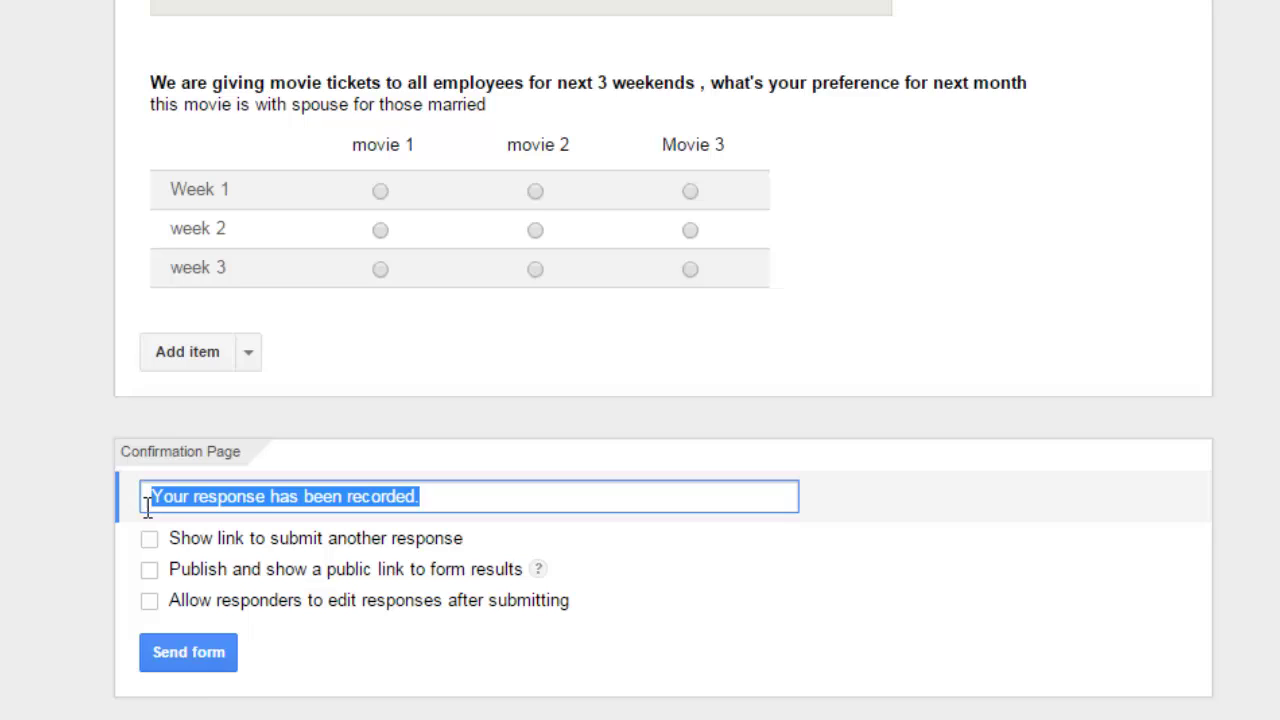
pyautogui.press('BackSpace')
pyautogui.write('Thanks')
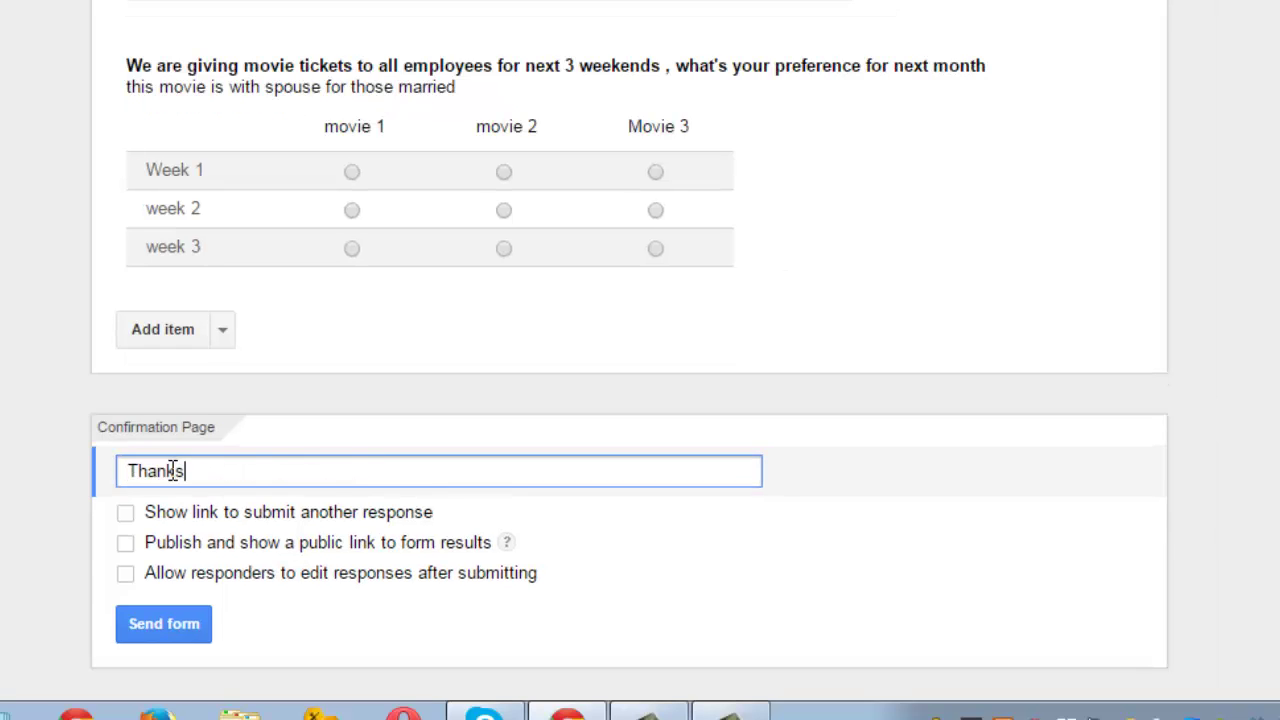
pyautogui.write(' for your informat')
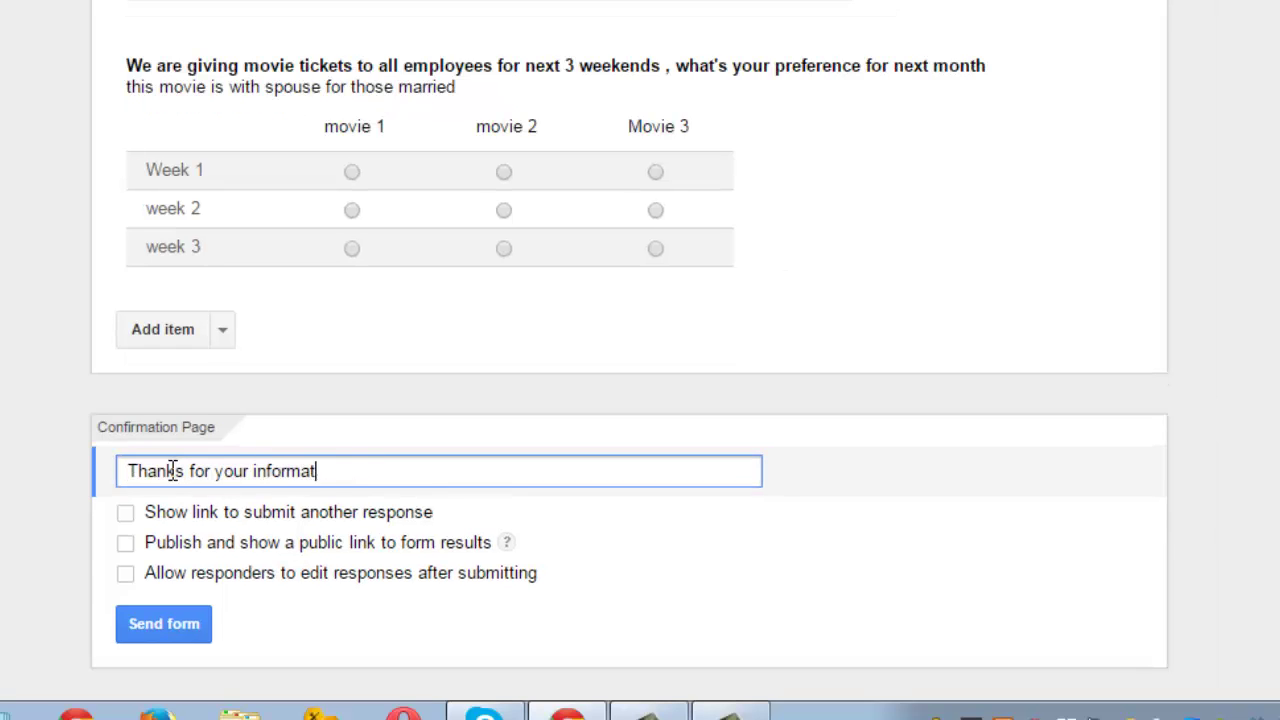
pyautogui.write('ion and time')
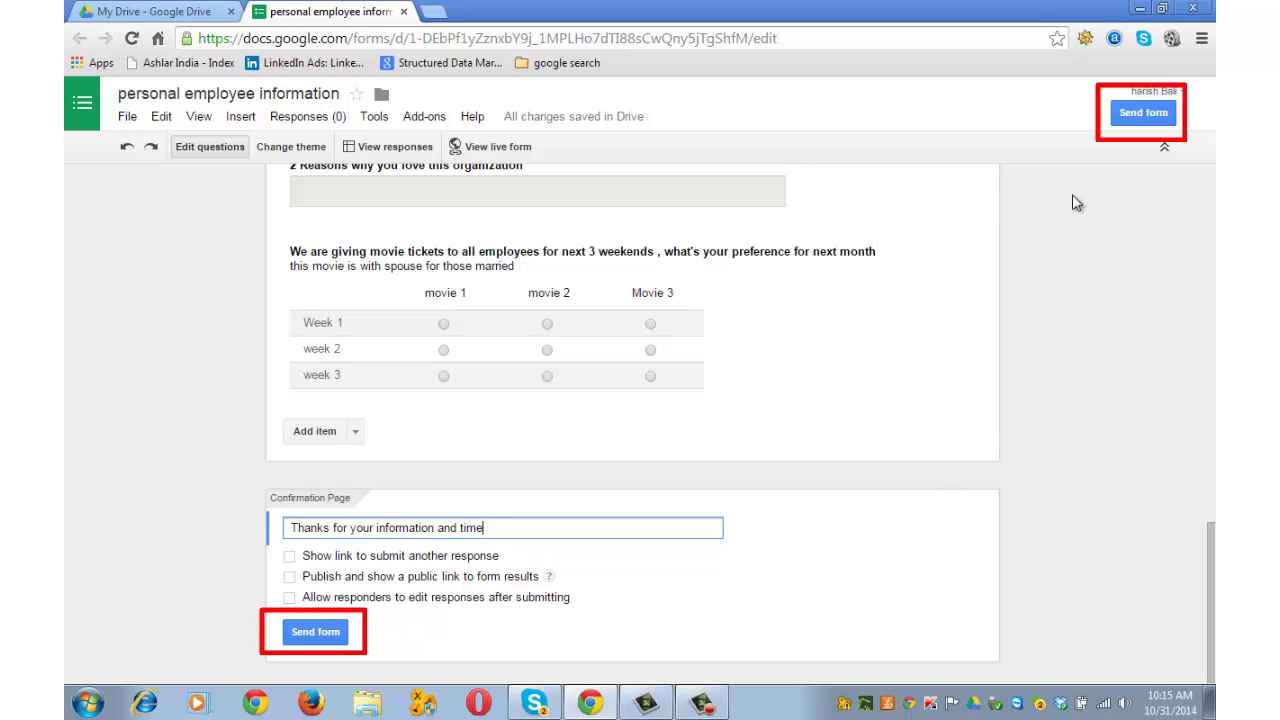
# Step: View the form's share link and its HTML embed code among the sending options, and close them
pyautogui.click(1135, 116)
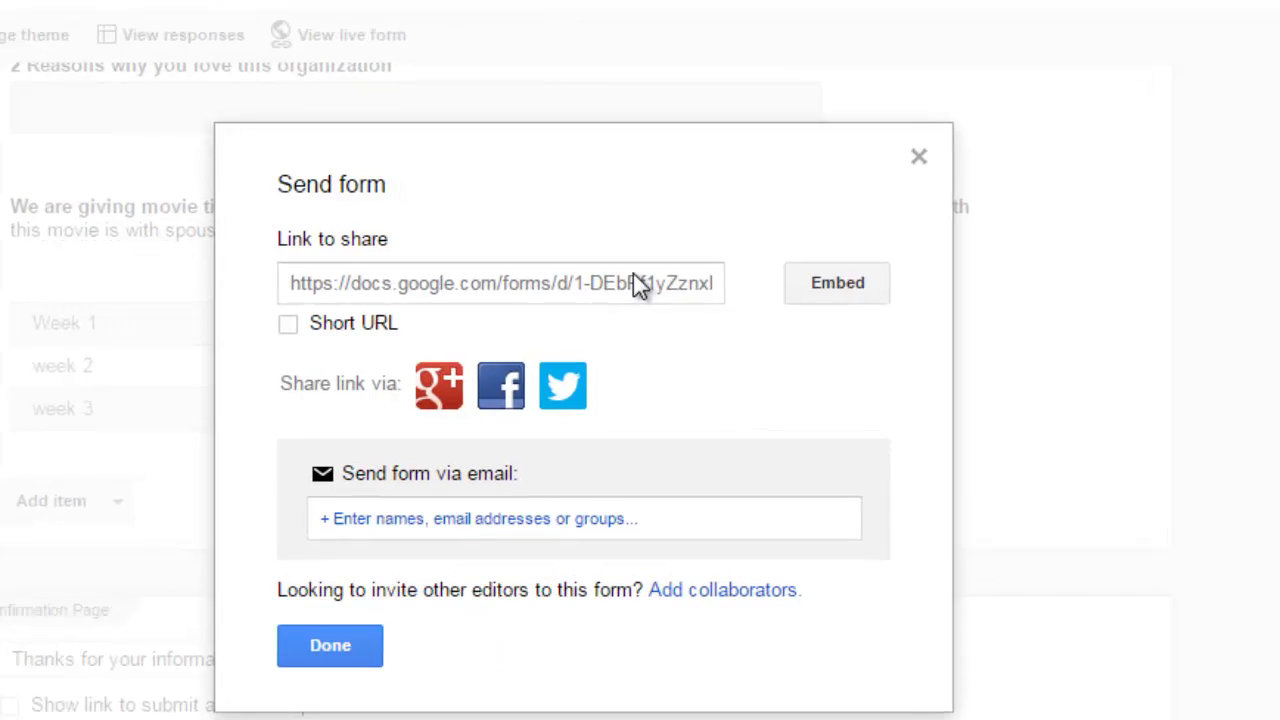
pyautogui.click(633, 273)
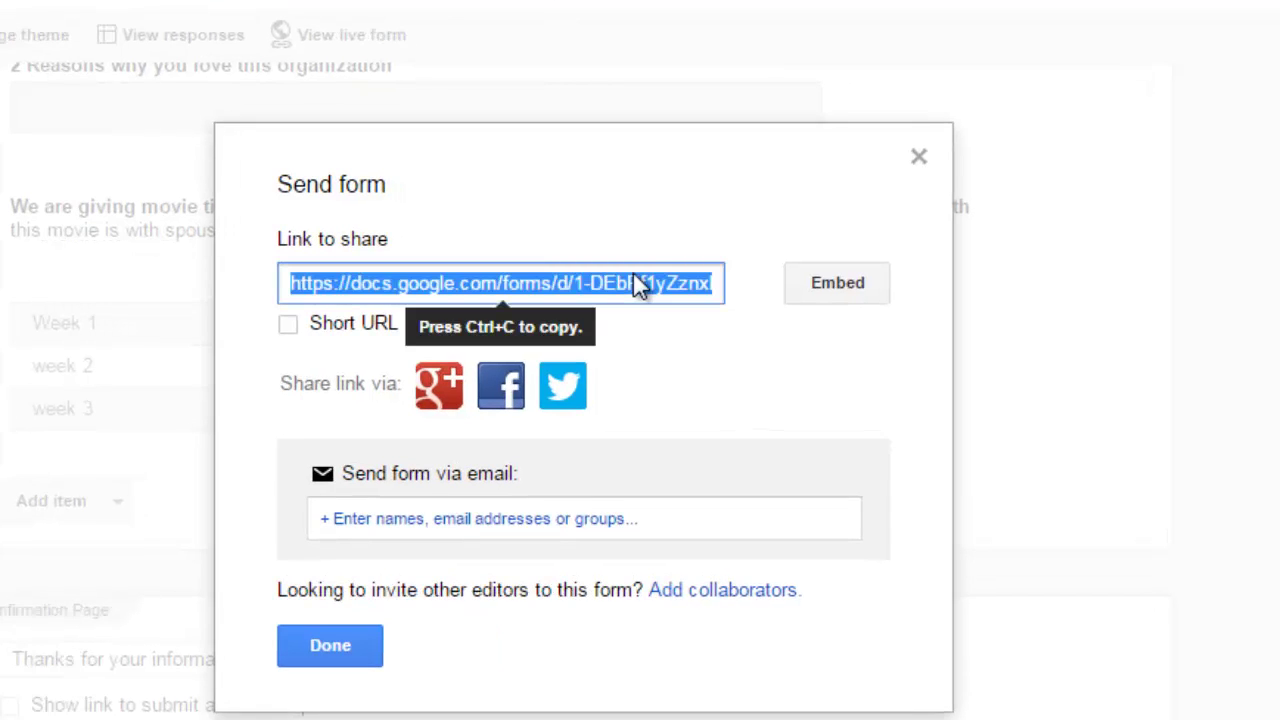
pyautogui.click(820, 290)
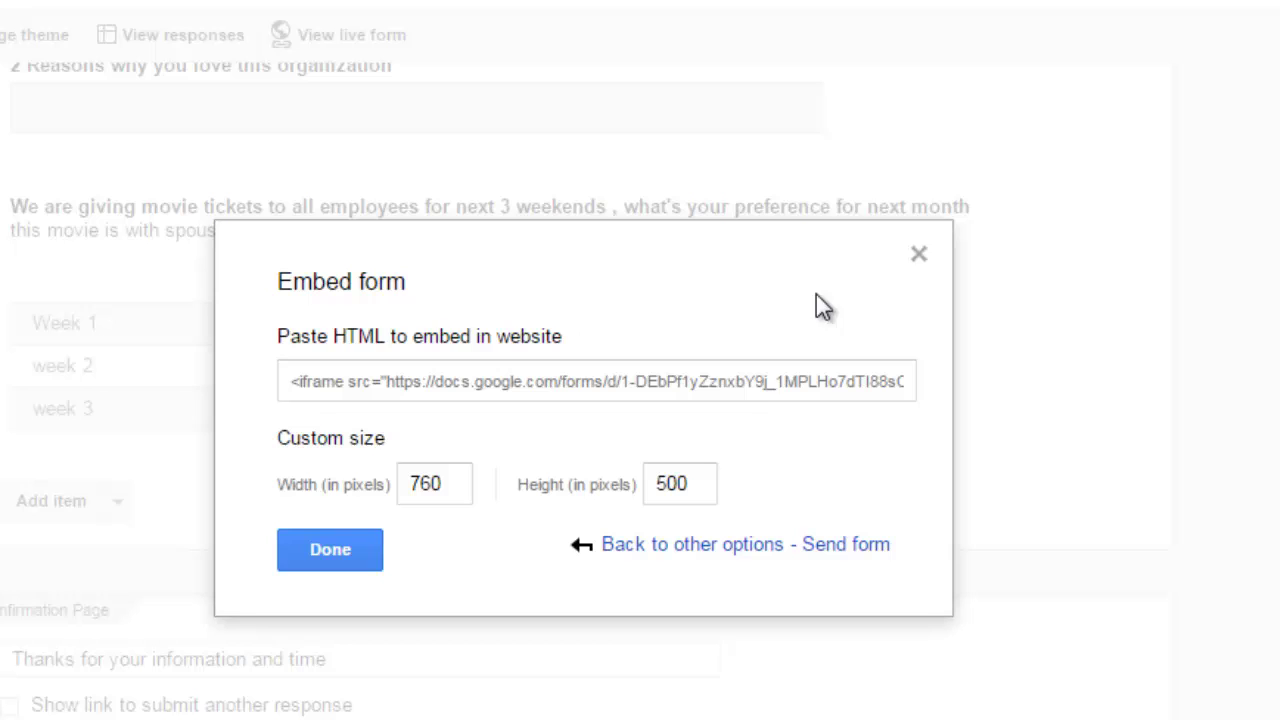
pyautogui.click(772, 388)
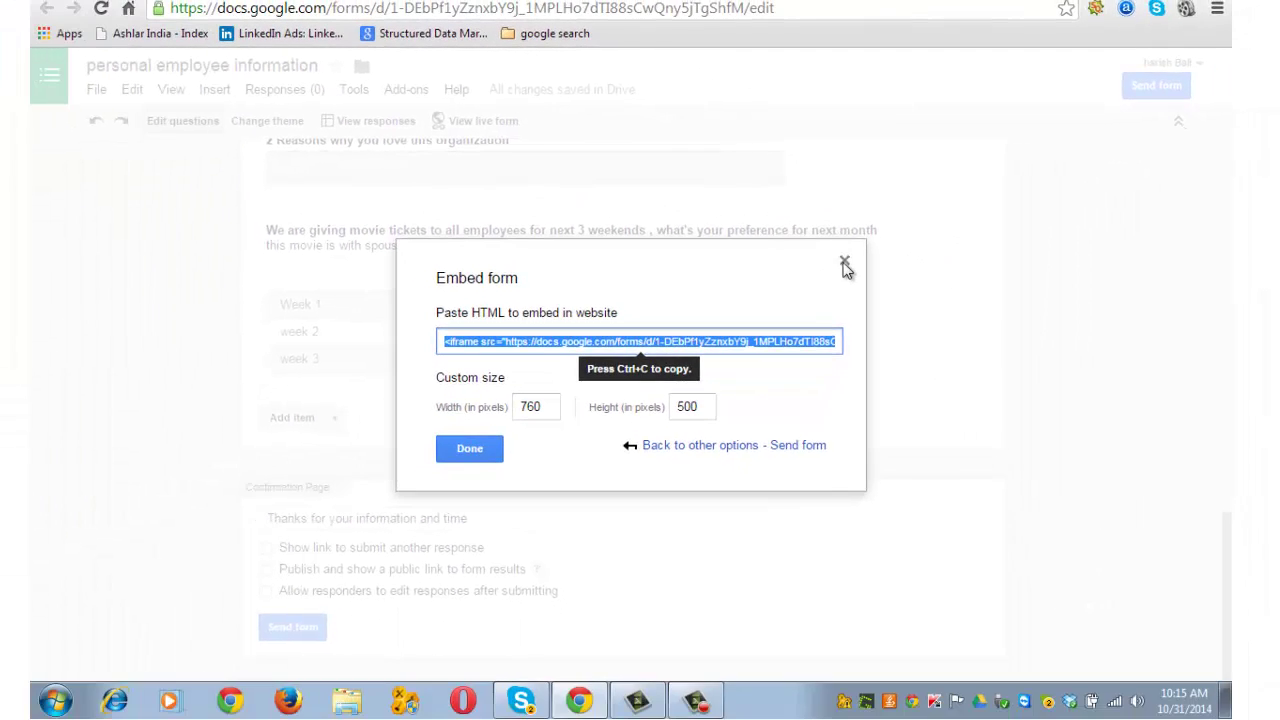
pyautogui.click(845, 264)
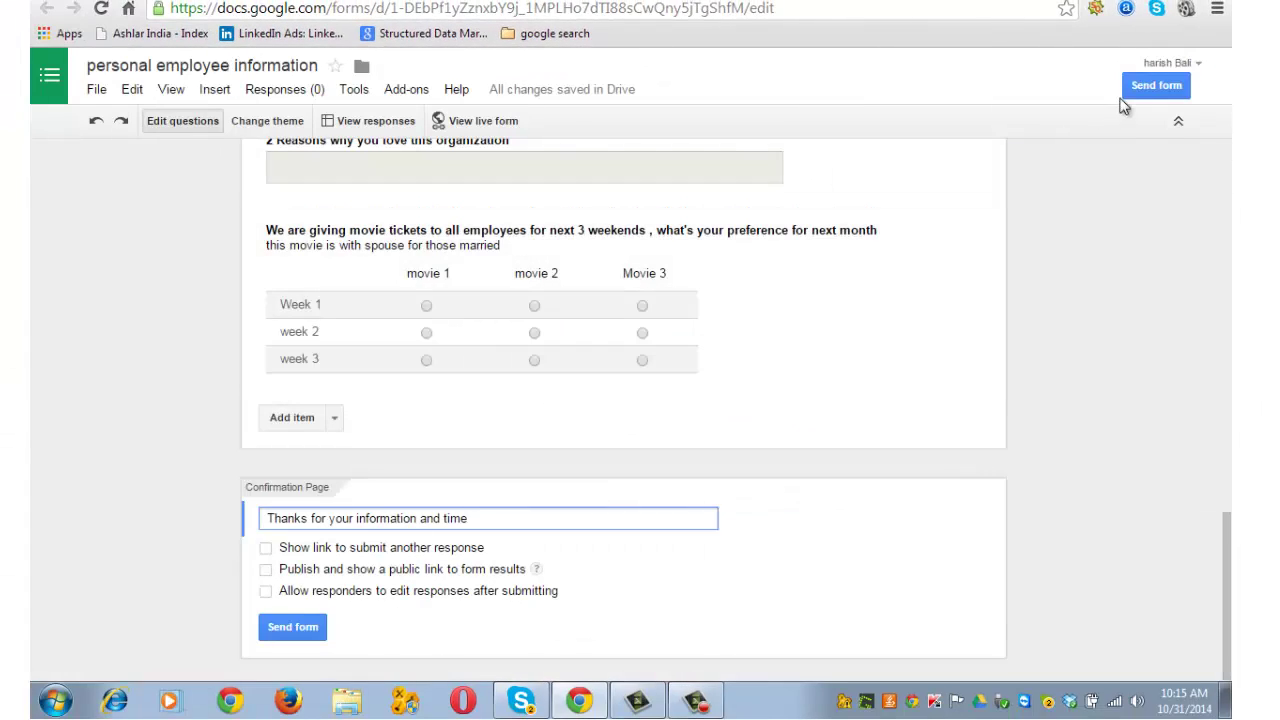
# Step: Reopen the form's sending options and switch the share link to a short URL
pyautogui.click(1150, 87)
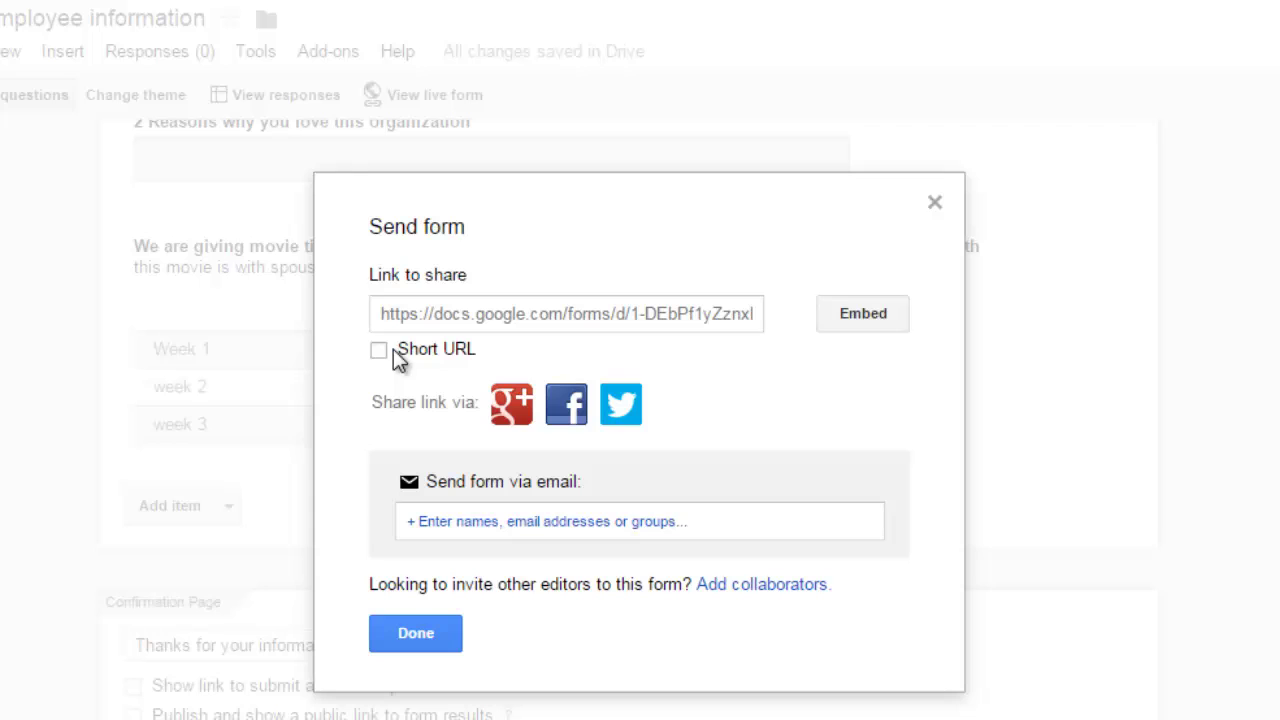
pyautogui.click(384, 351)
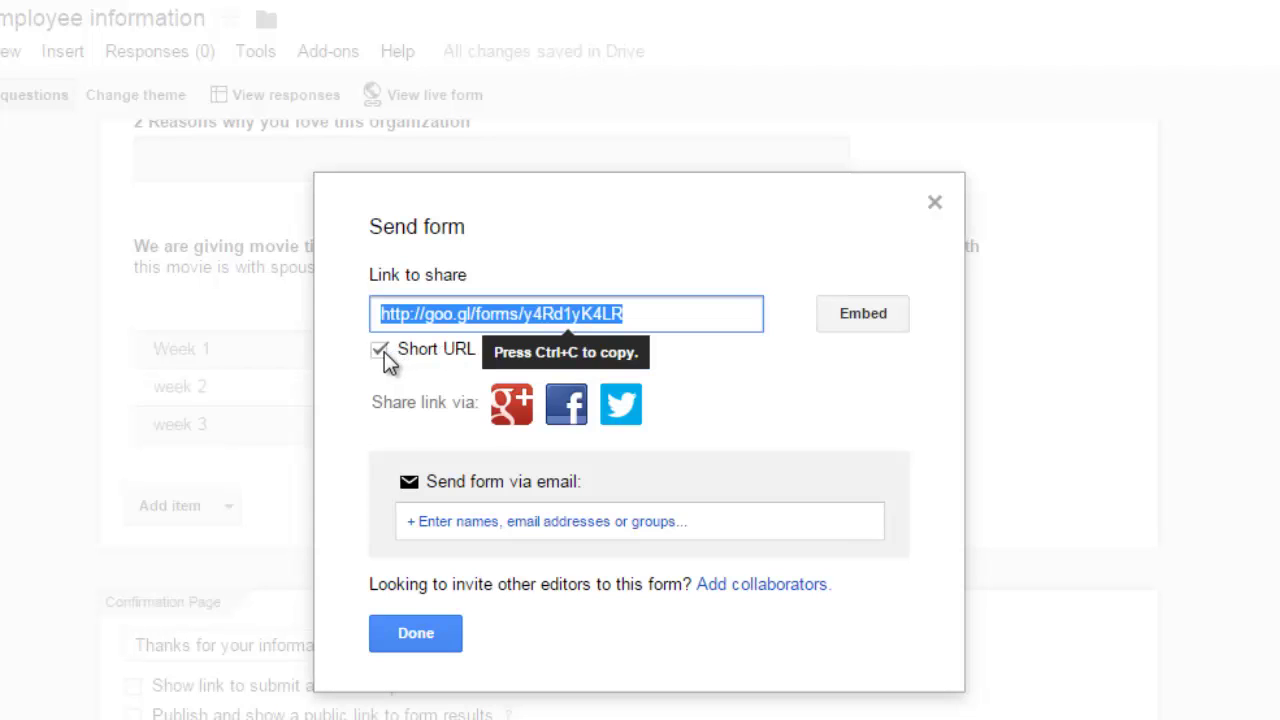
pyautogui.rightClick(542, 312)
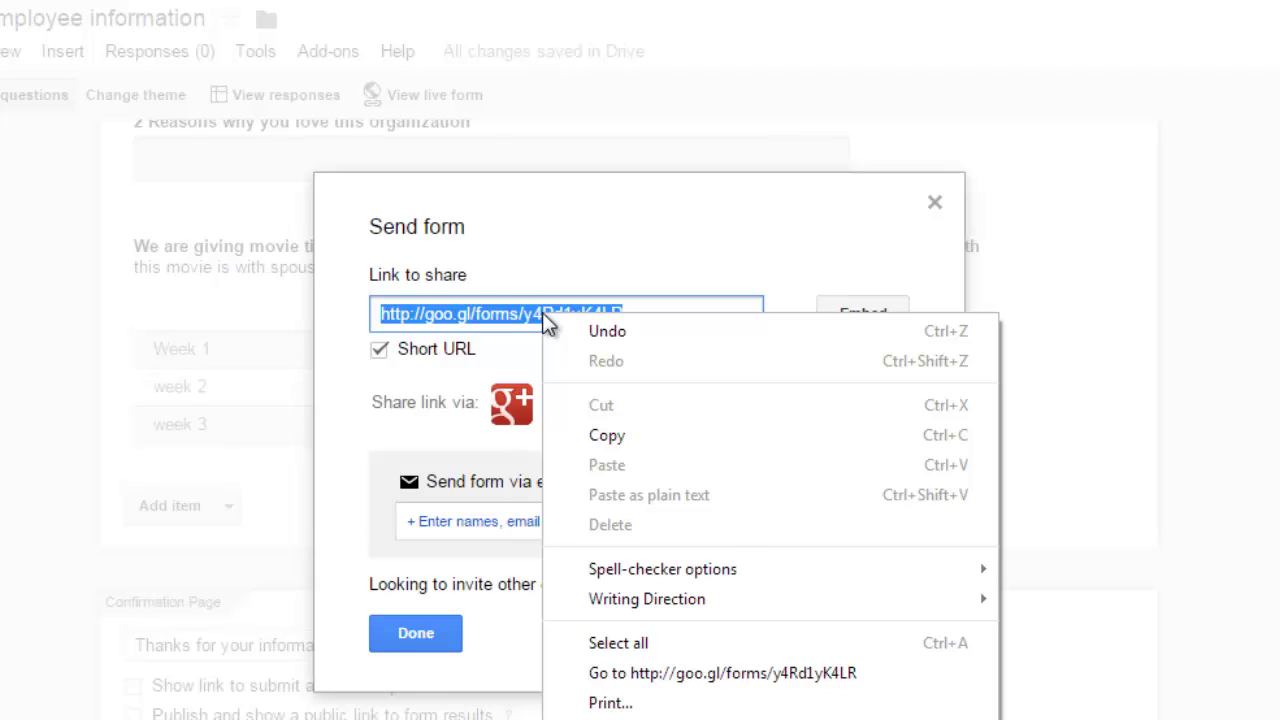
pyautogui.click(351, 413)
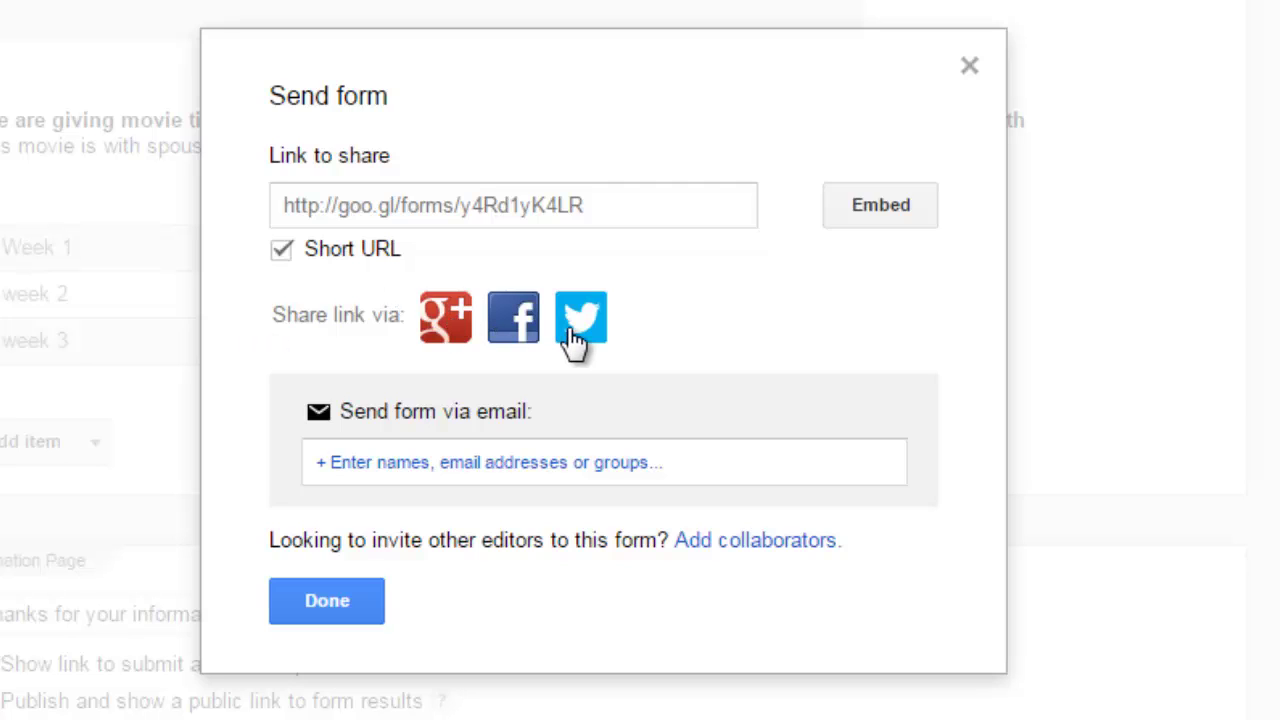
# Step: Add the recipient's e-mail address from the suggested contacts for sending the form
pyautogui.click(521, 476)
pyautogui.write('bali')
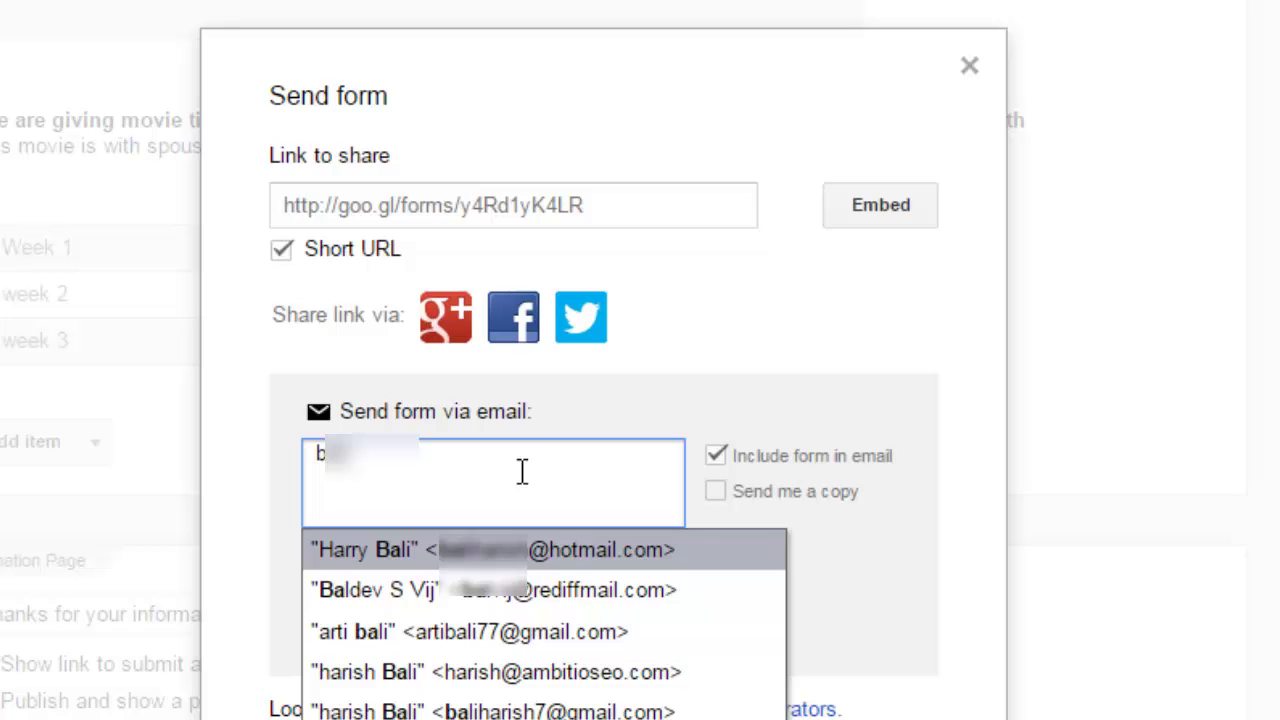
pyautogui.click(560, 552)
# Step: Add the custom message "Pl. fill this up on priority, preferably today" to the form e-mail and send it
pyautogui.click(503, 562)
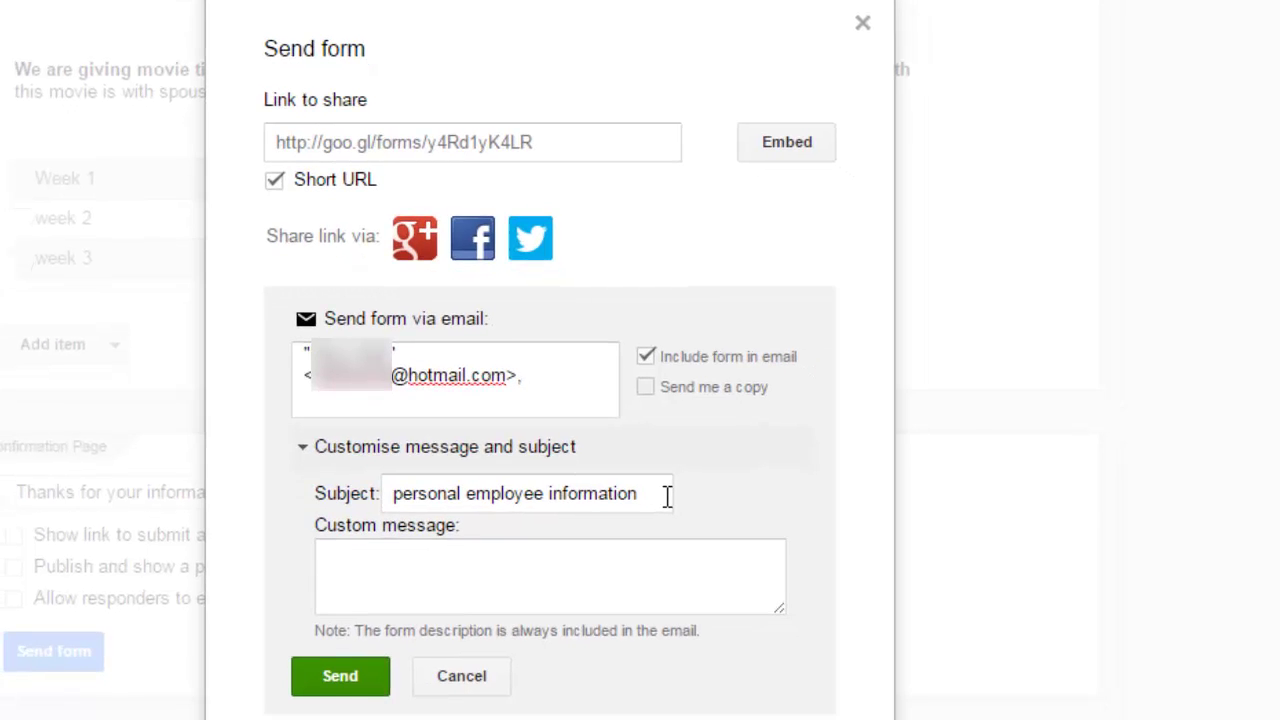
pyautogui.click(582, 555)
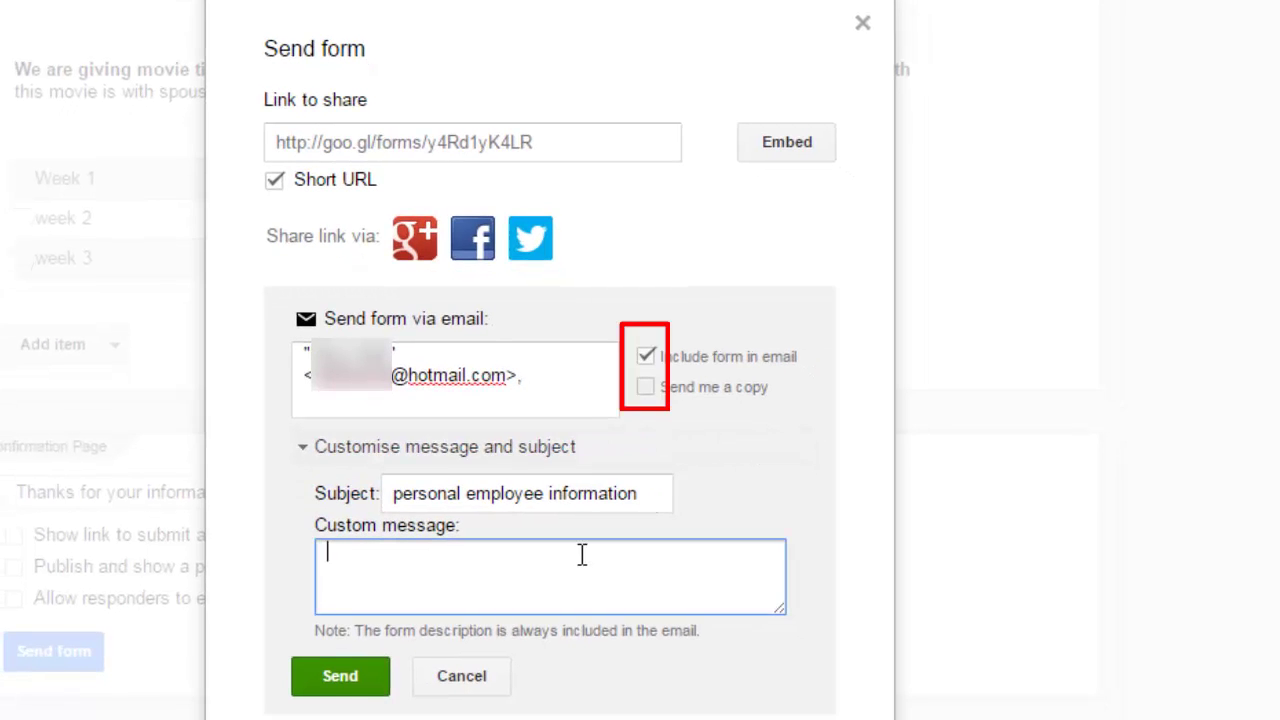
pyautogui.write('Pl. fill this up on prio')
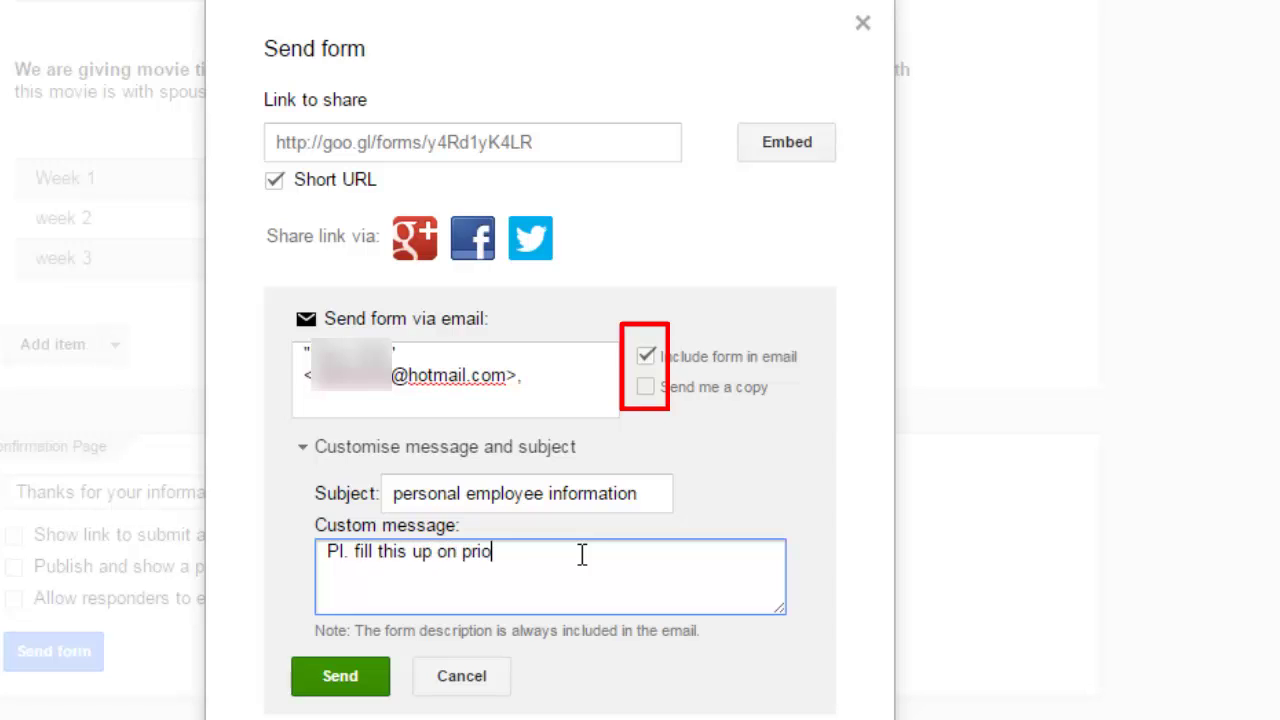
pyautogui.write('rity, pref')
pyautogui.write('erence')
pyautogui.press('BackSpace')
pyautogui.press('BackSpace')
pyautogui.press('BackSpace')
pyautogui.press('BackSpace')
pyautogui.write('a')
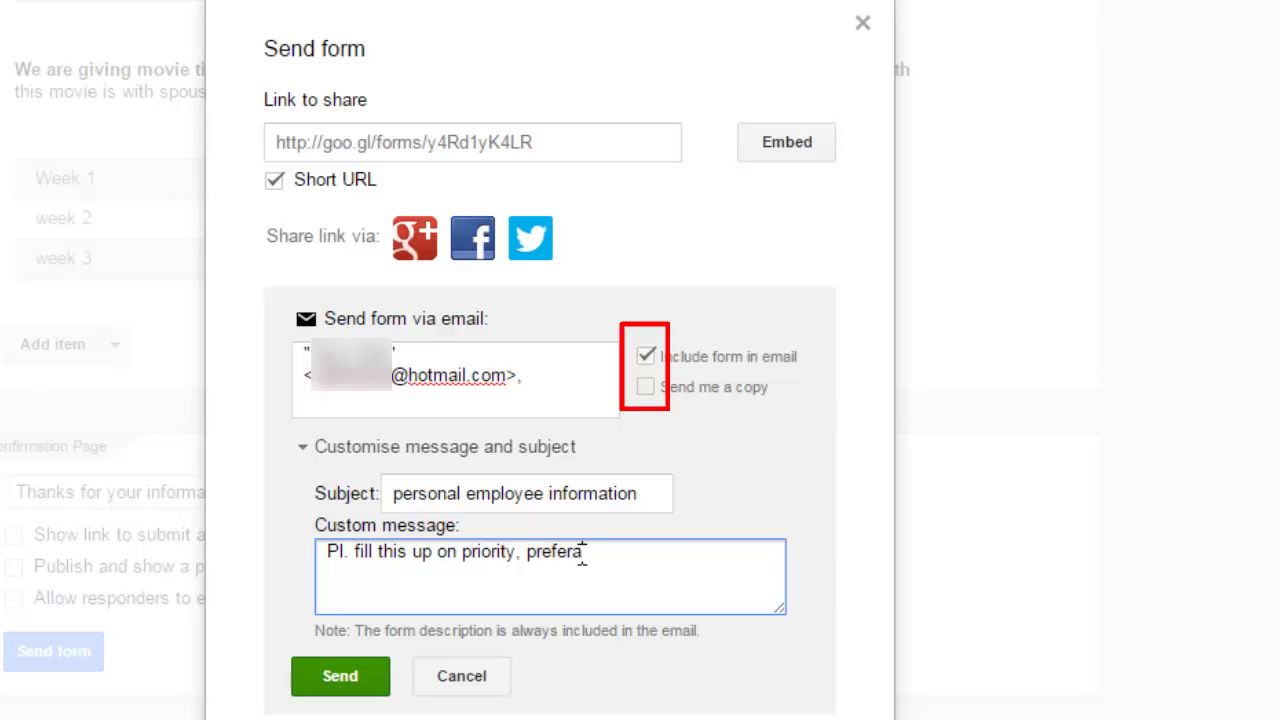
pyautogui.write('bly today')
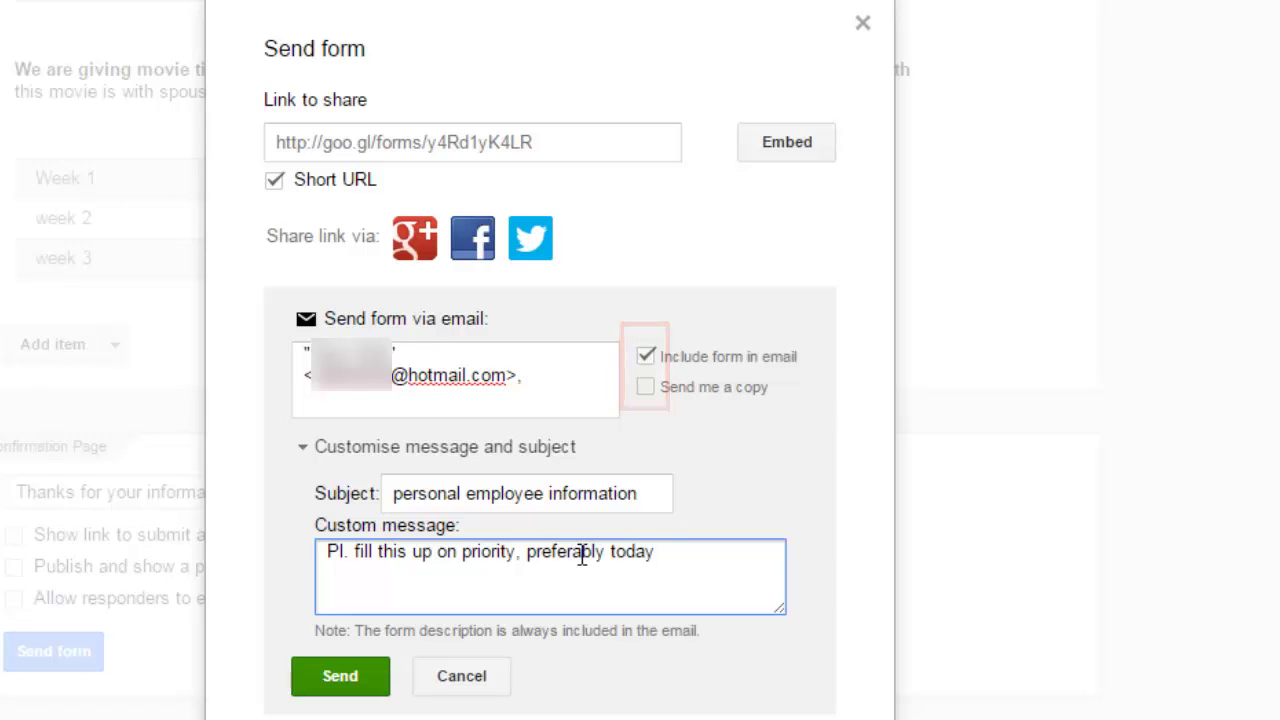
pyautogui.click(385, 678)
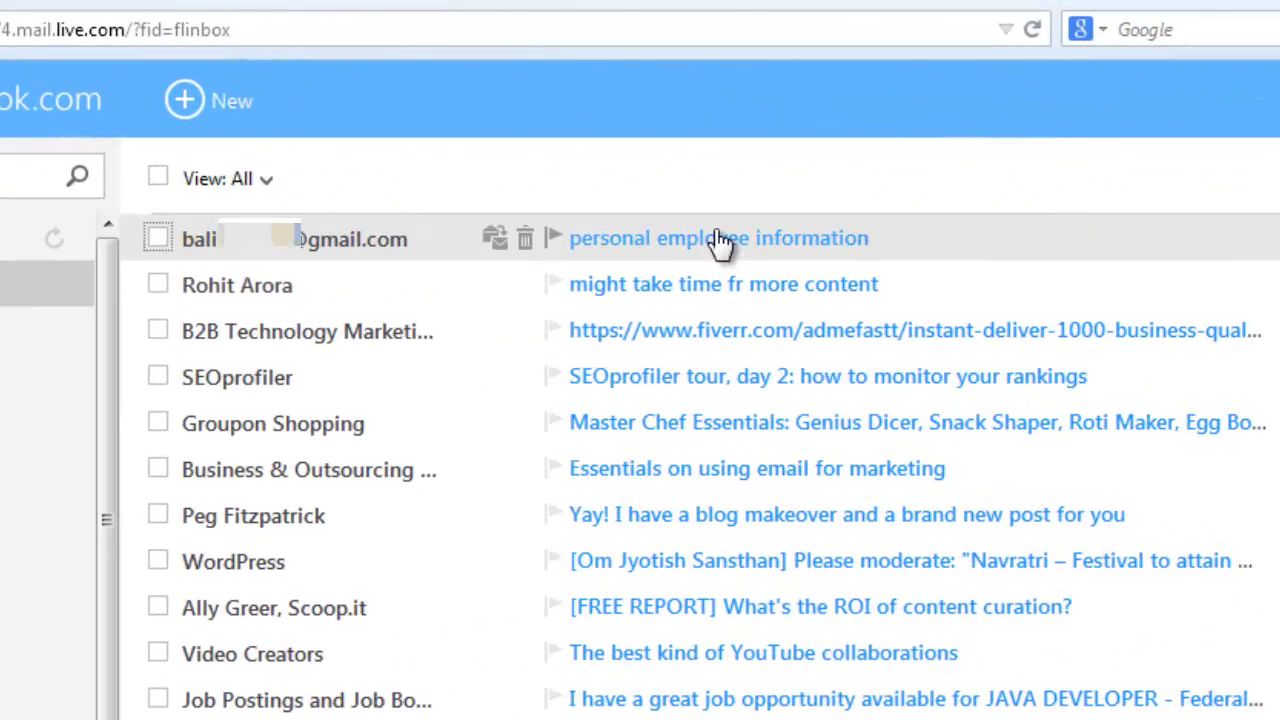
# Step: Open the received "personal employee information" e-mail in the Outlook.com inbox and examine its custom message
pyautogui.click(806, 245)
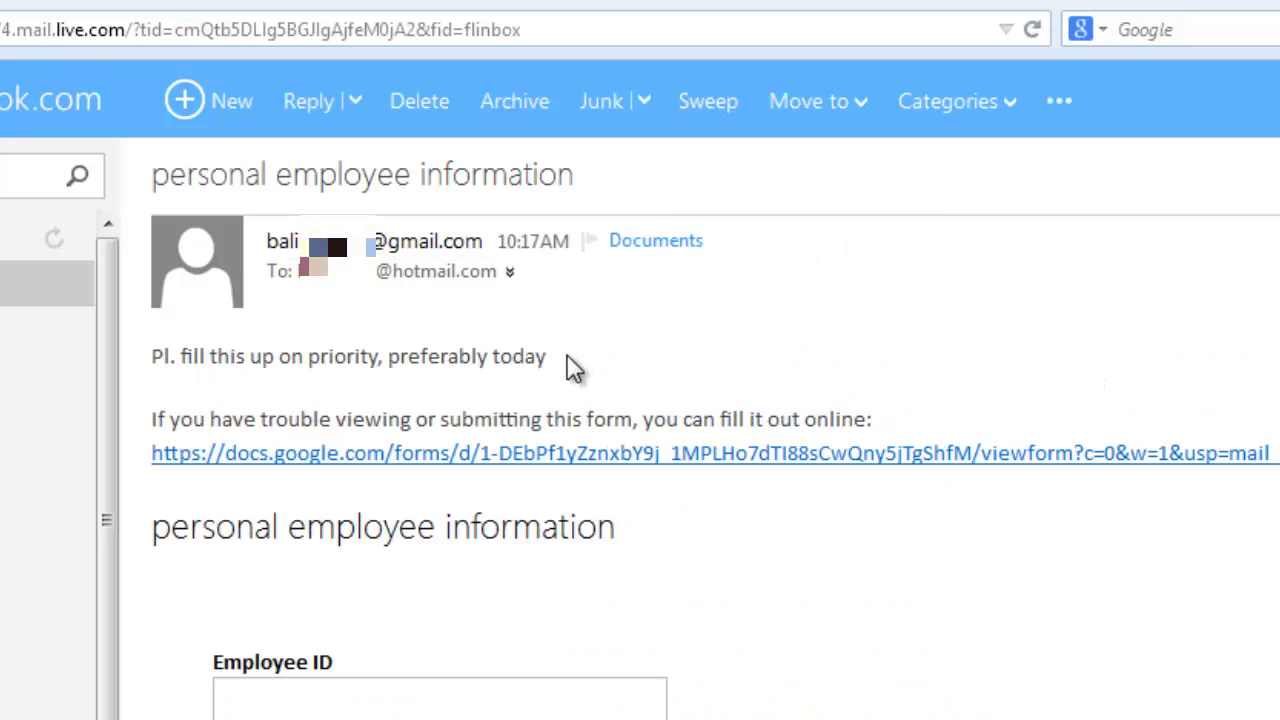
pyautogui.moveTo(569, 366); pyautogui.dragTo(149, 397)
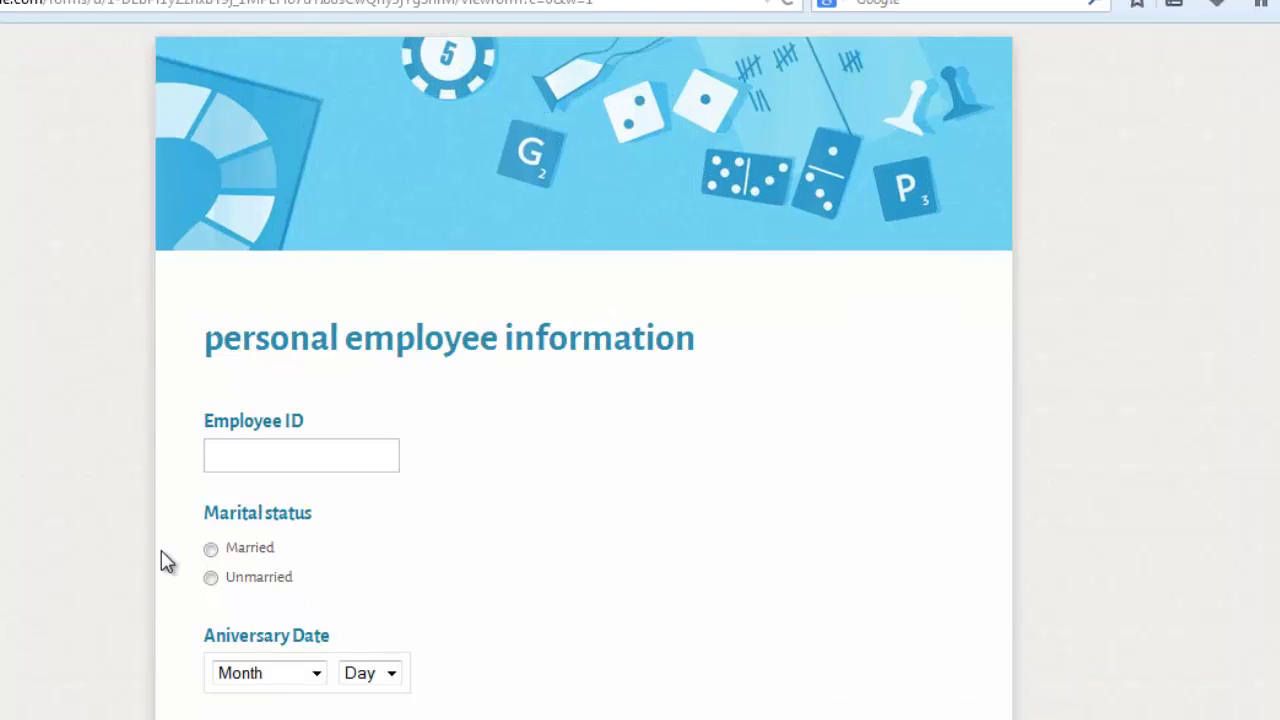
# Step: Test the live form's Employee ID validation with a three-digit ID, and replace it with a four-digit one
pyautogui.write('E123')
pyautogui.click(160, 557)
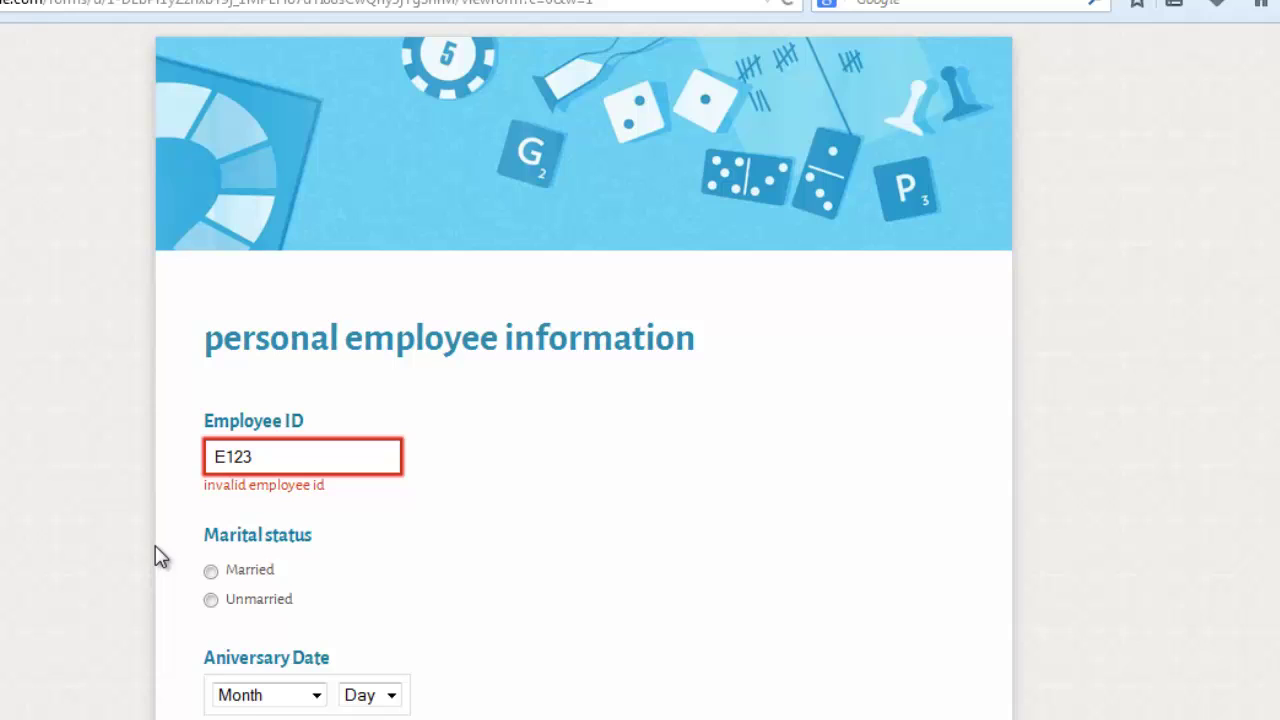
pyautogui.moveTo(289, 457); pyautogui.dragTo(160, 457)
pyautogui.write('E1234')
pyautogui.click(160, 555)
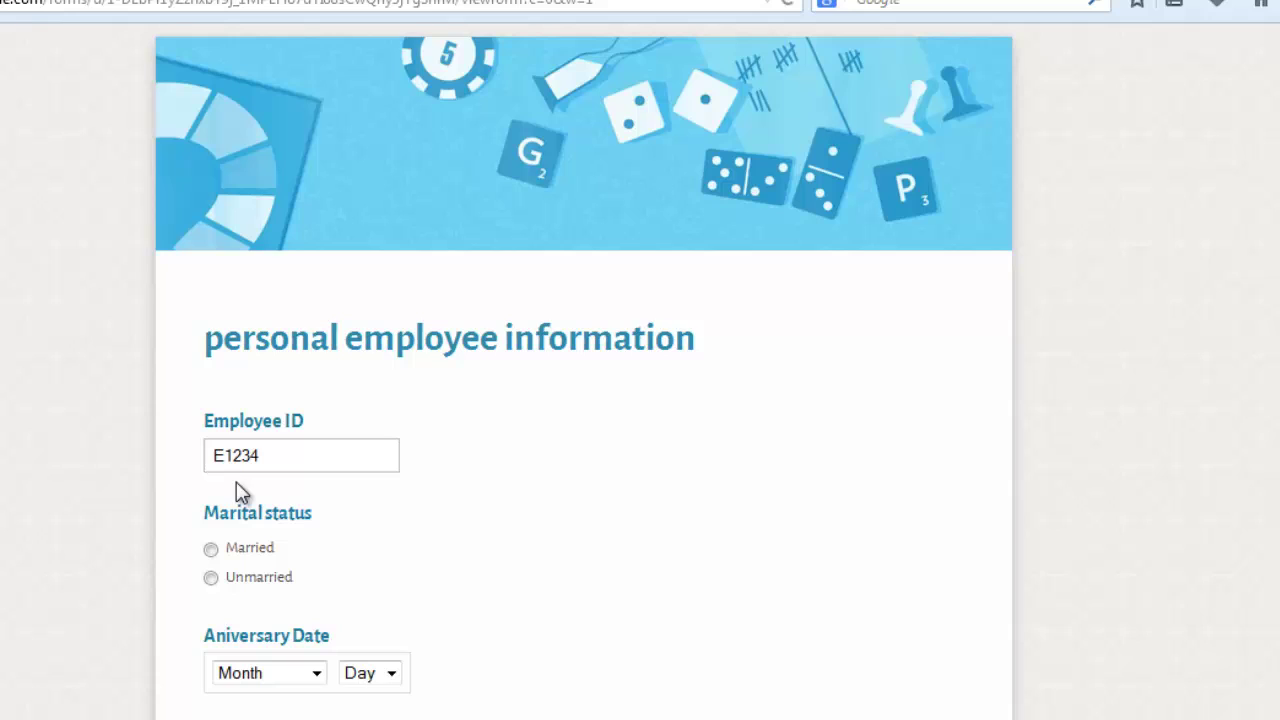
pyautogui.moveTo(263, 462)
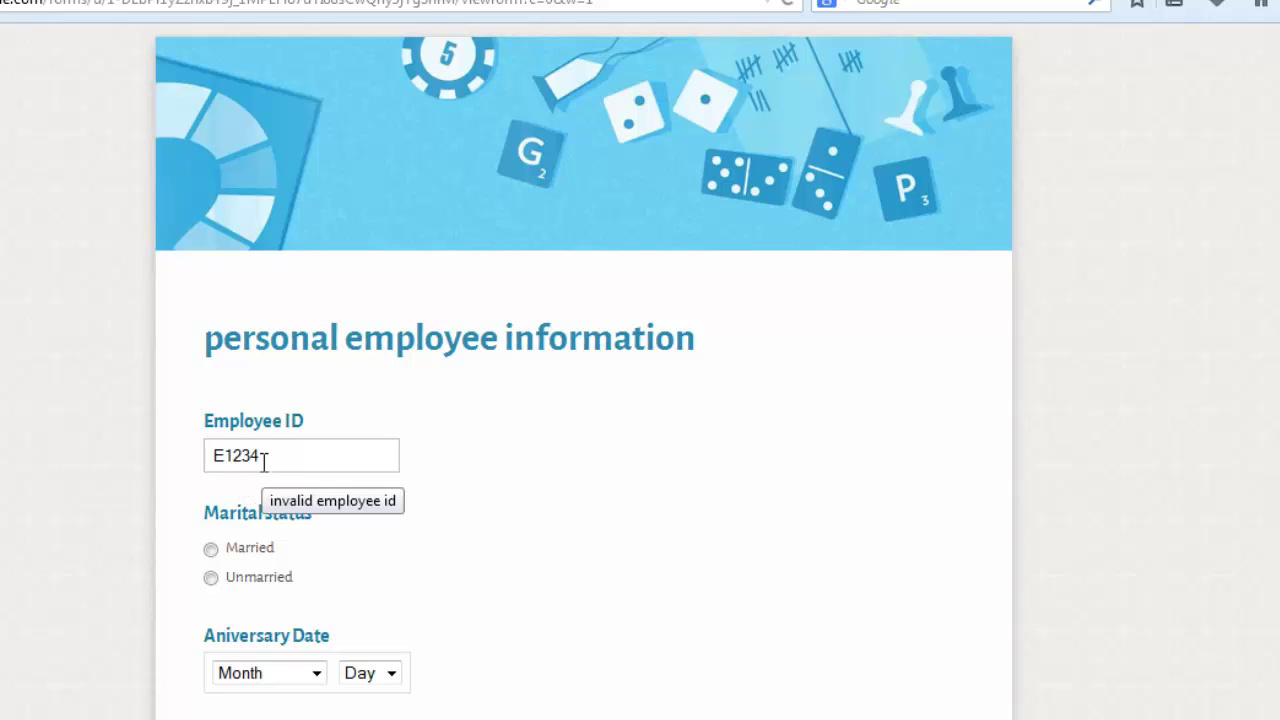
# Step: Answer Married for marital status, set the anniversary date to January 12, and continue to the second page
pyautogui.click(211, 550)
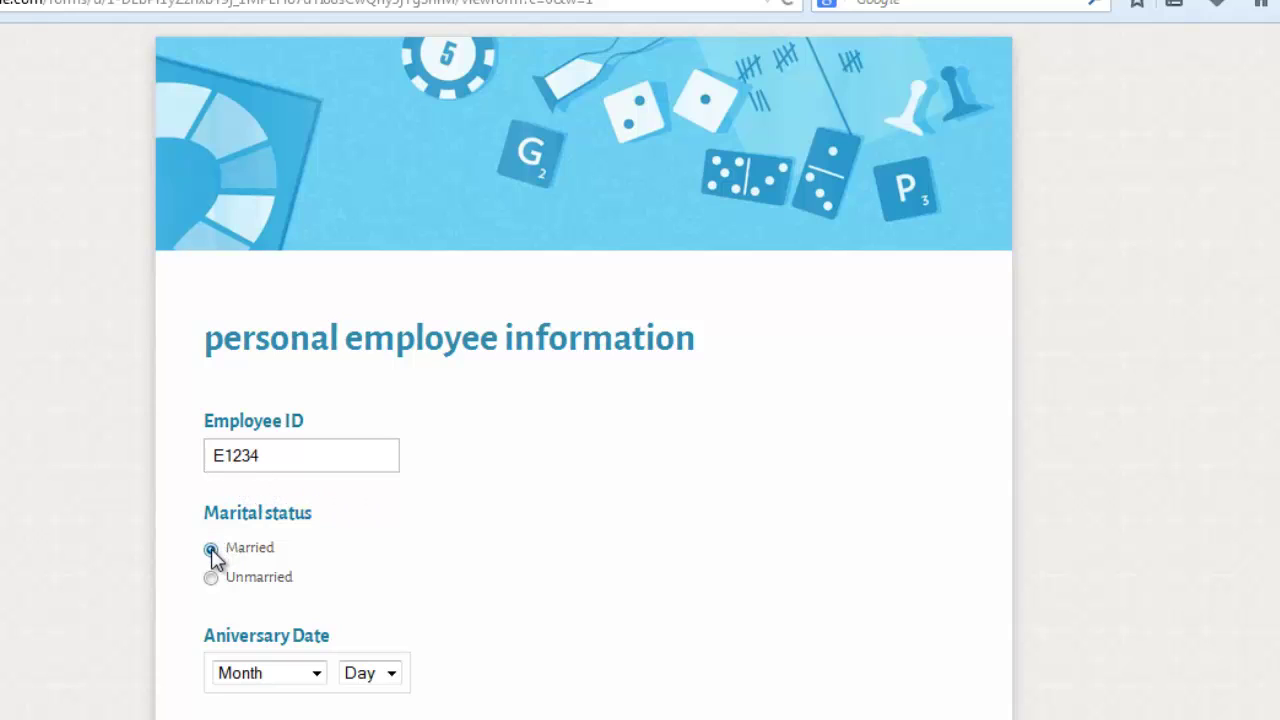
pyautogui.click(288, 675)
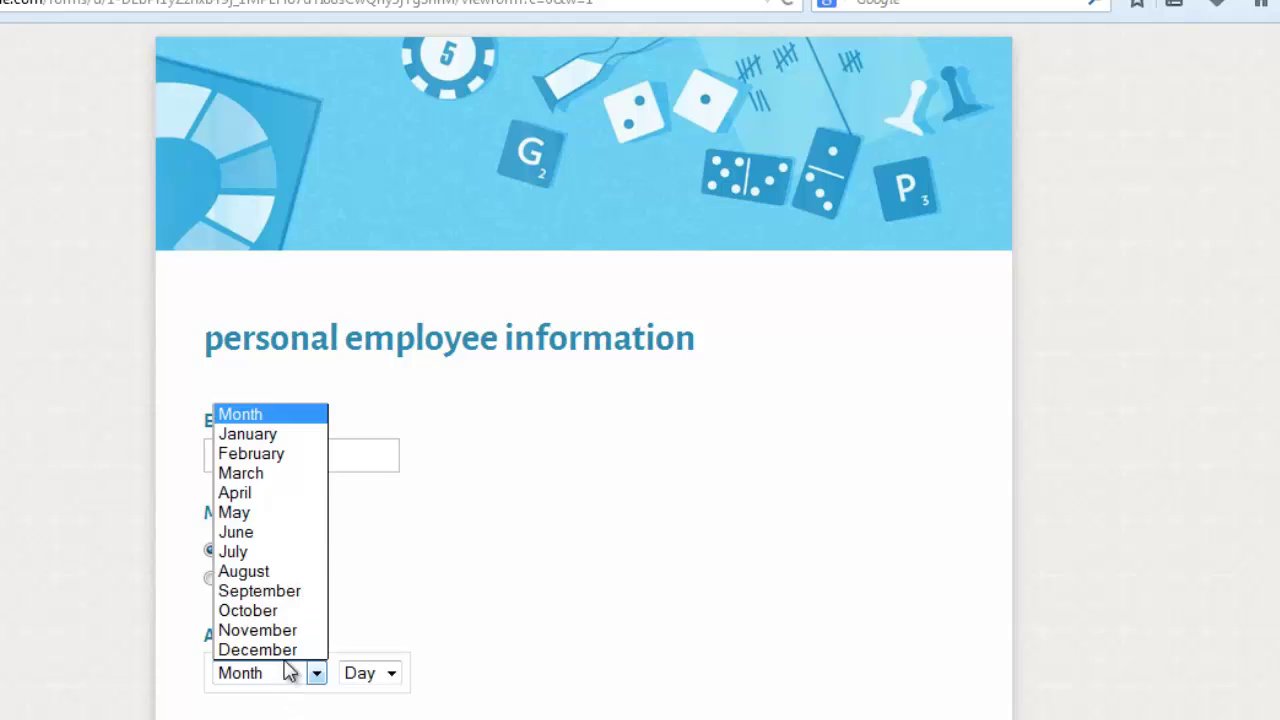
pyautogui.click(262, 434)
pyautogui.click(390, 673)
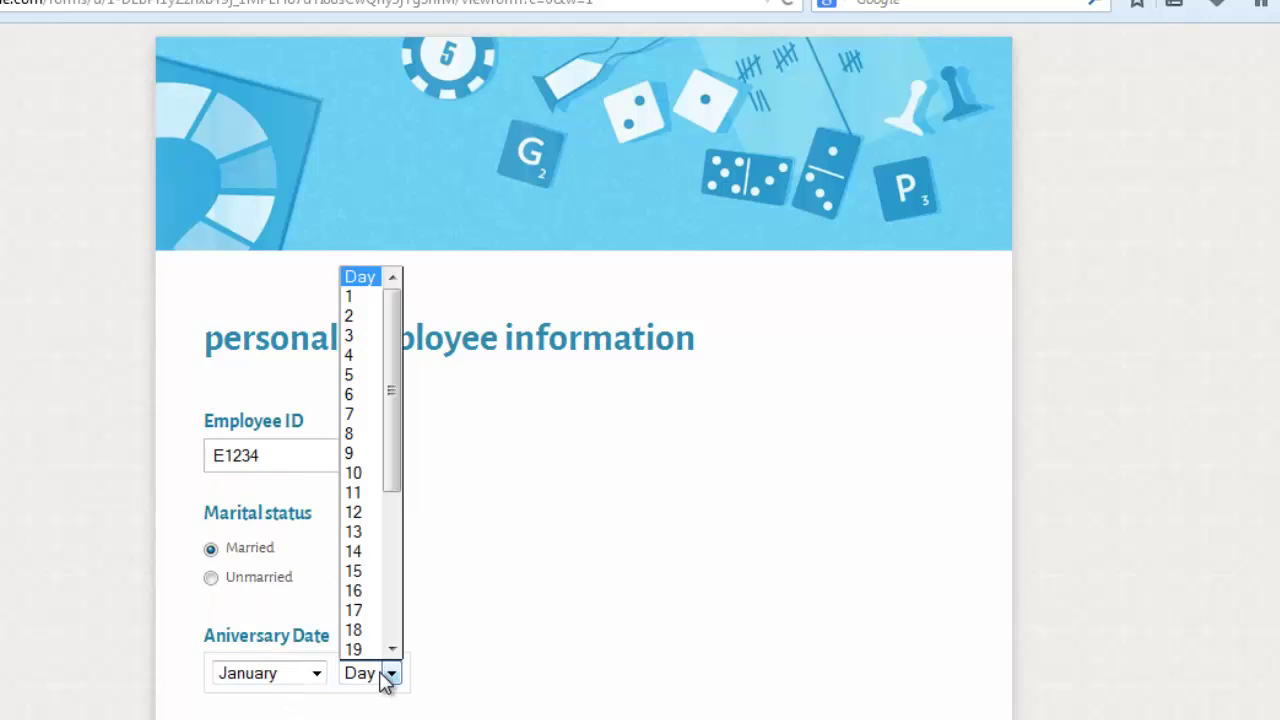
pyautogui.click(360, 513)
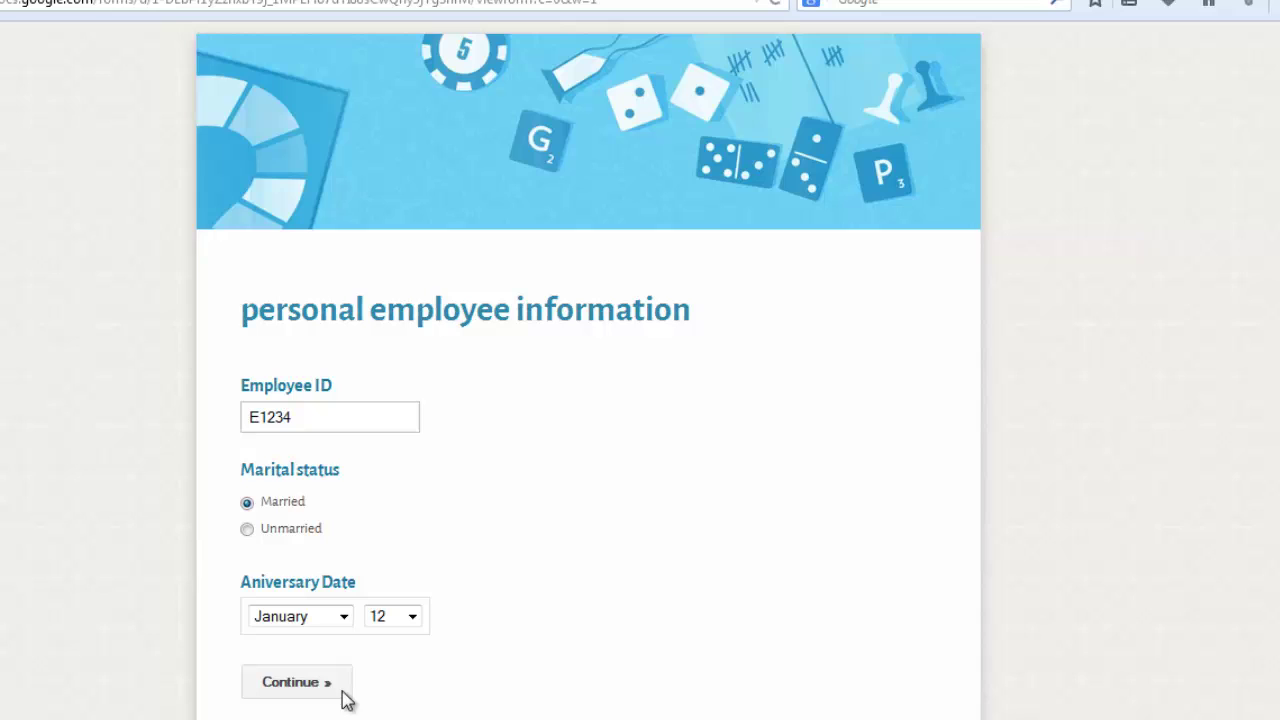
pyautogui.scroll(-2, 456, 688)
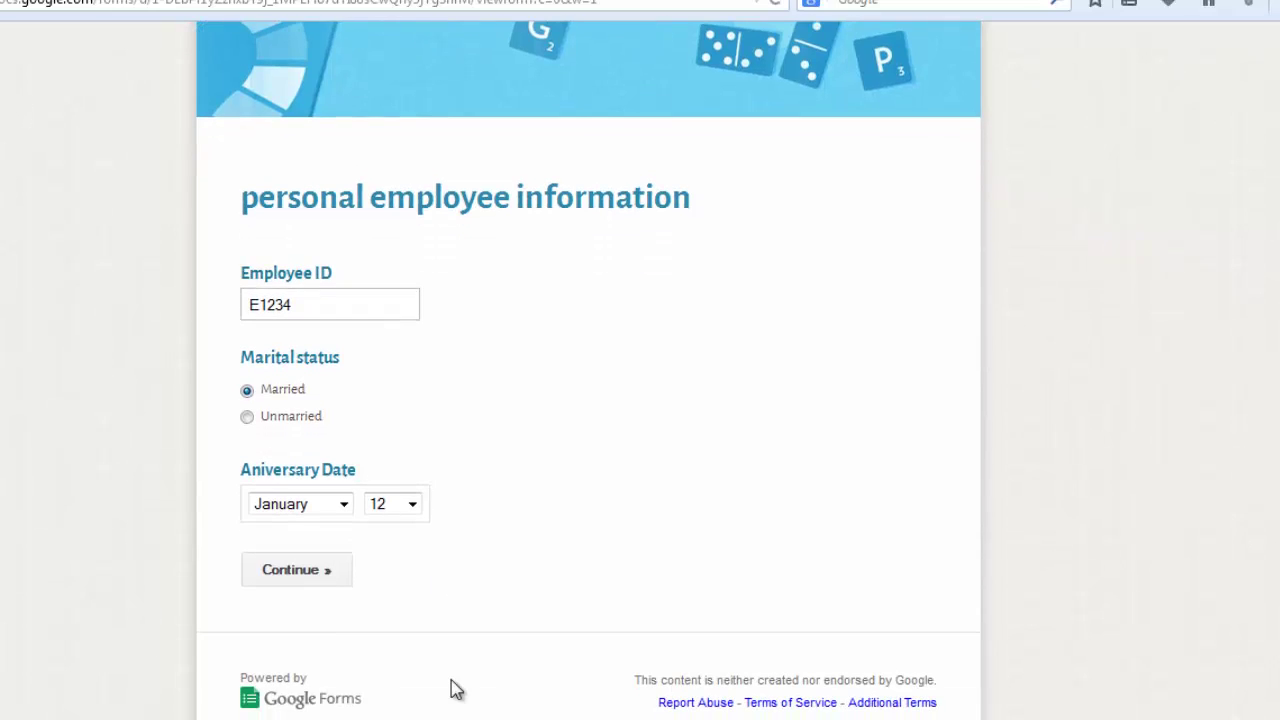
pyautogui.click(333, 578)
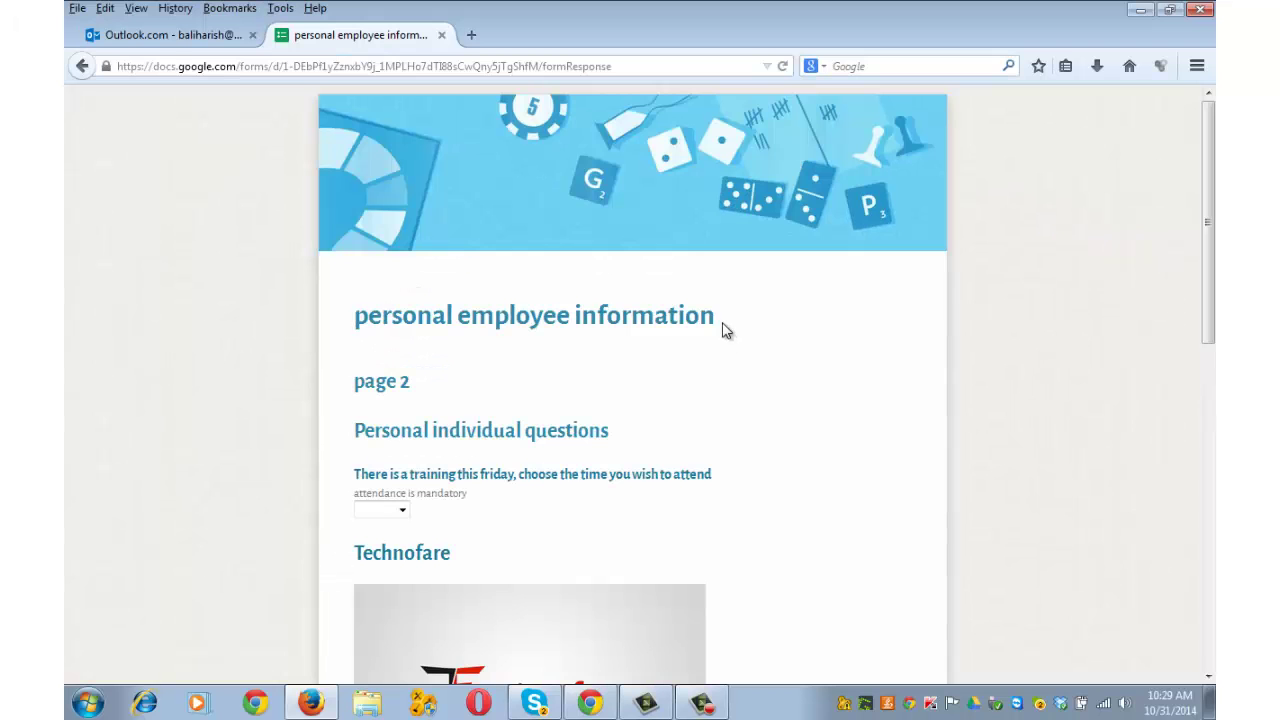
# Step: Examine the form name, page title and section header at the start of the second page
pyautogui.moveTo(716, 319)
pyautogui.mouseDown()
pyautogui.moveTo(363, 340)
pyautogui.moveTo(354, 330)
pyautogui.mouseUp()
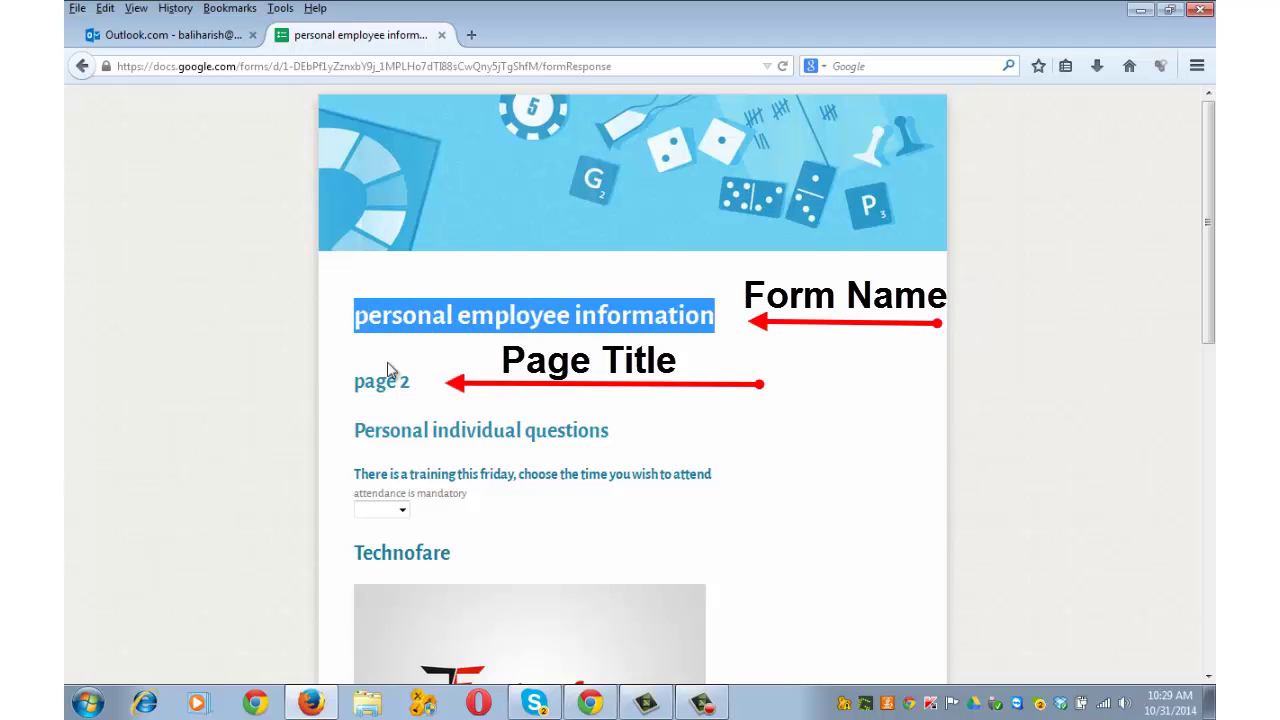
pyautogui.moveTo(418, 386); pyautogui.dragTo(340, 397)
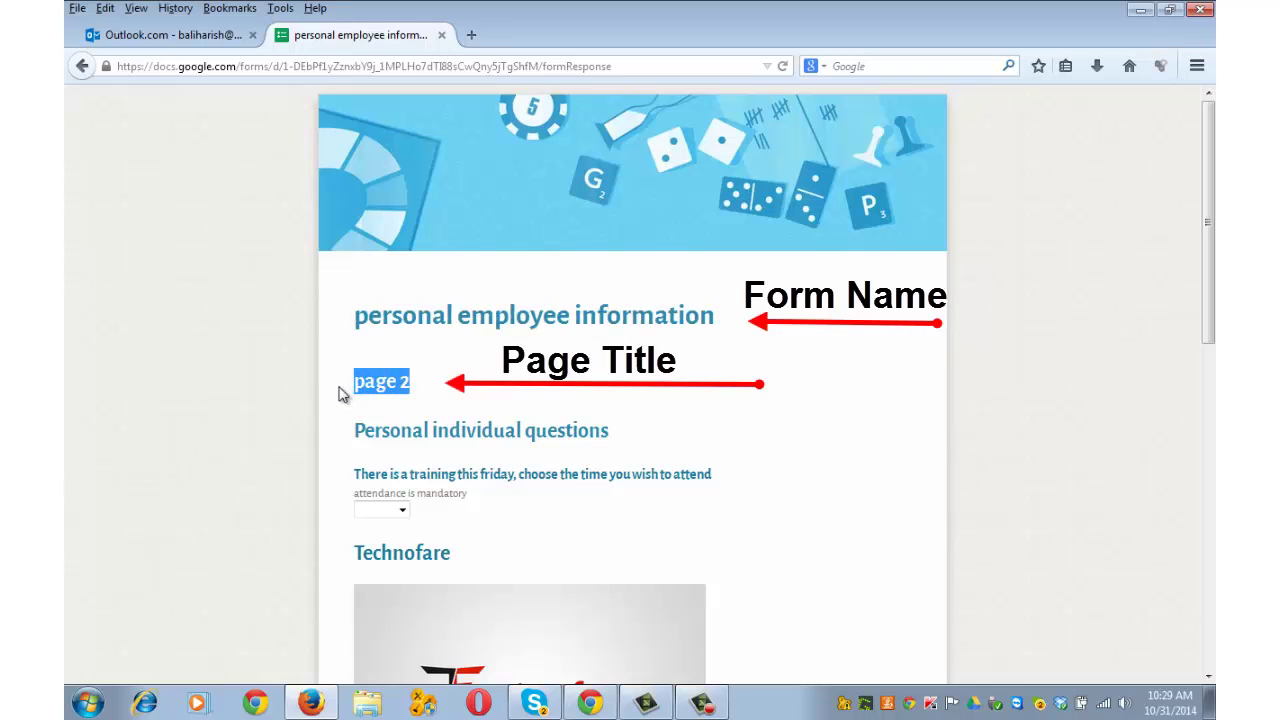
pyautogui.moveTo(609, 432); pyautogui.dragTo(350, 447)
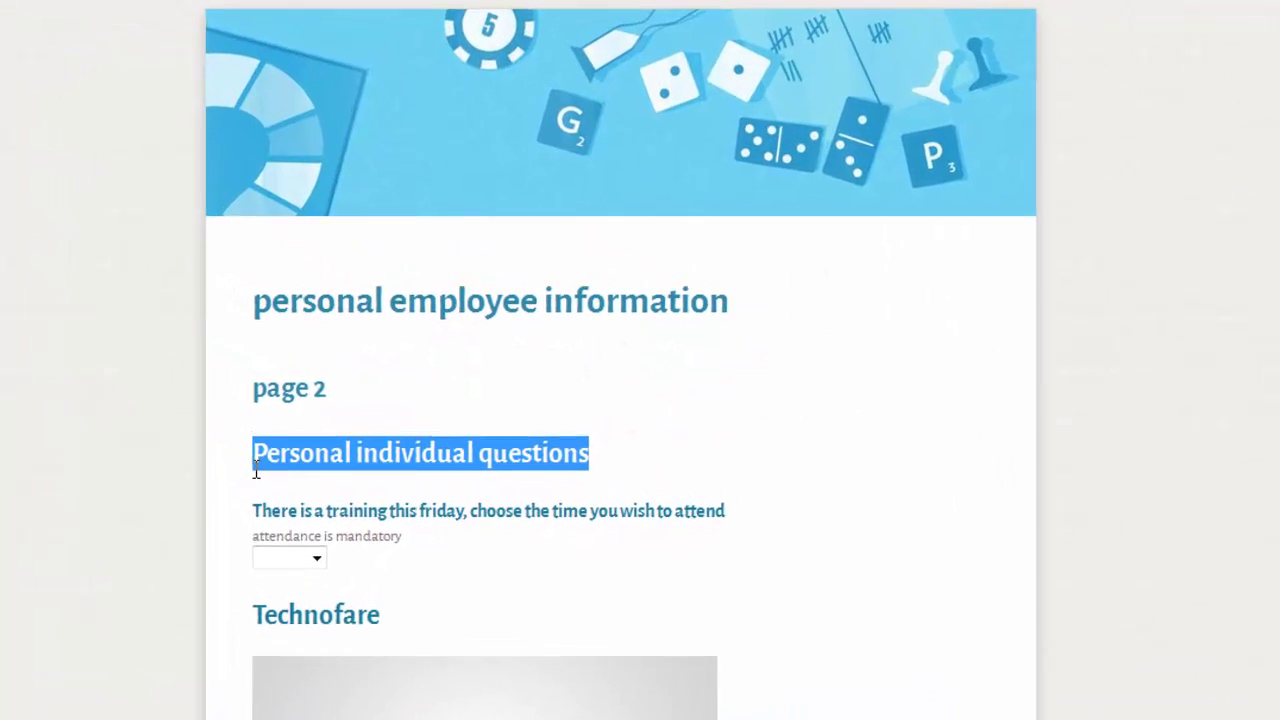
# Step: Choose 11 am as the time for this Friday's training
pyautogui.click(297, 425)
pyautogui.click(262, 460)
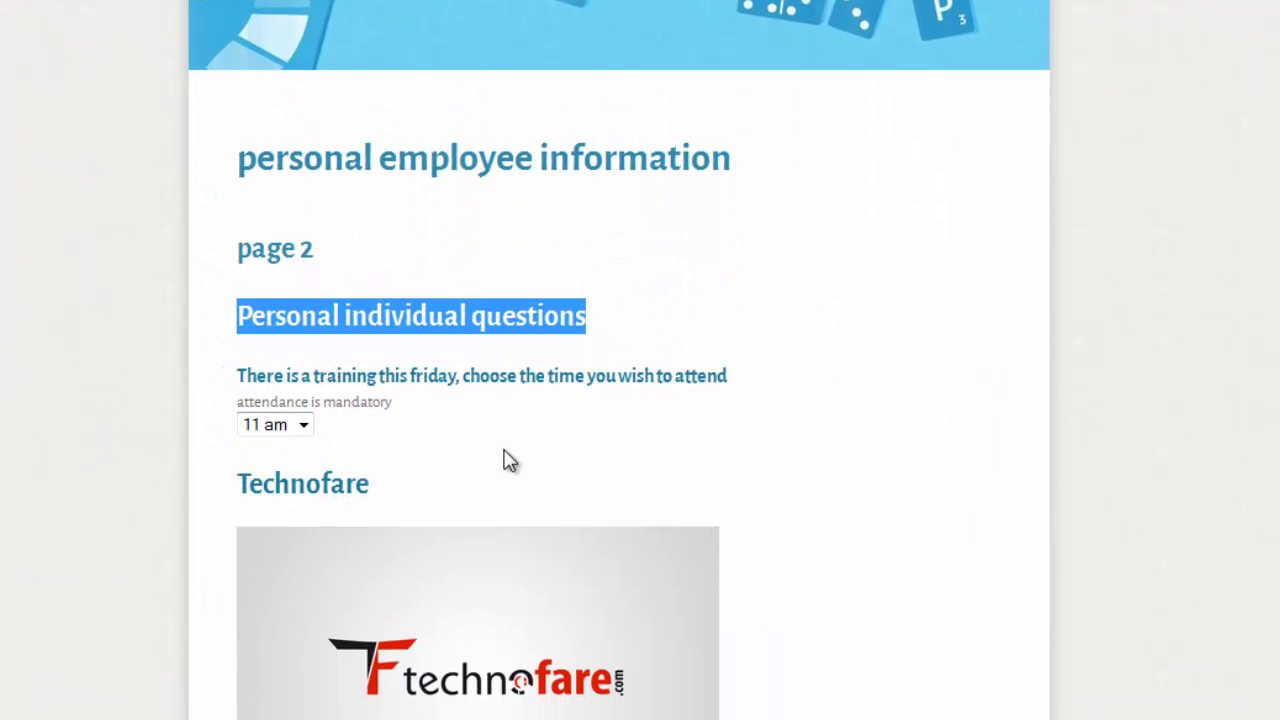
pyautogui.click(505, 460)
# Step: Test the length validation of "2 Reasons why you love this organization" with the answer "I love this organization"
pyautogui.scroll(-5, 508, 460)
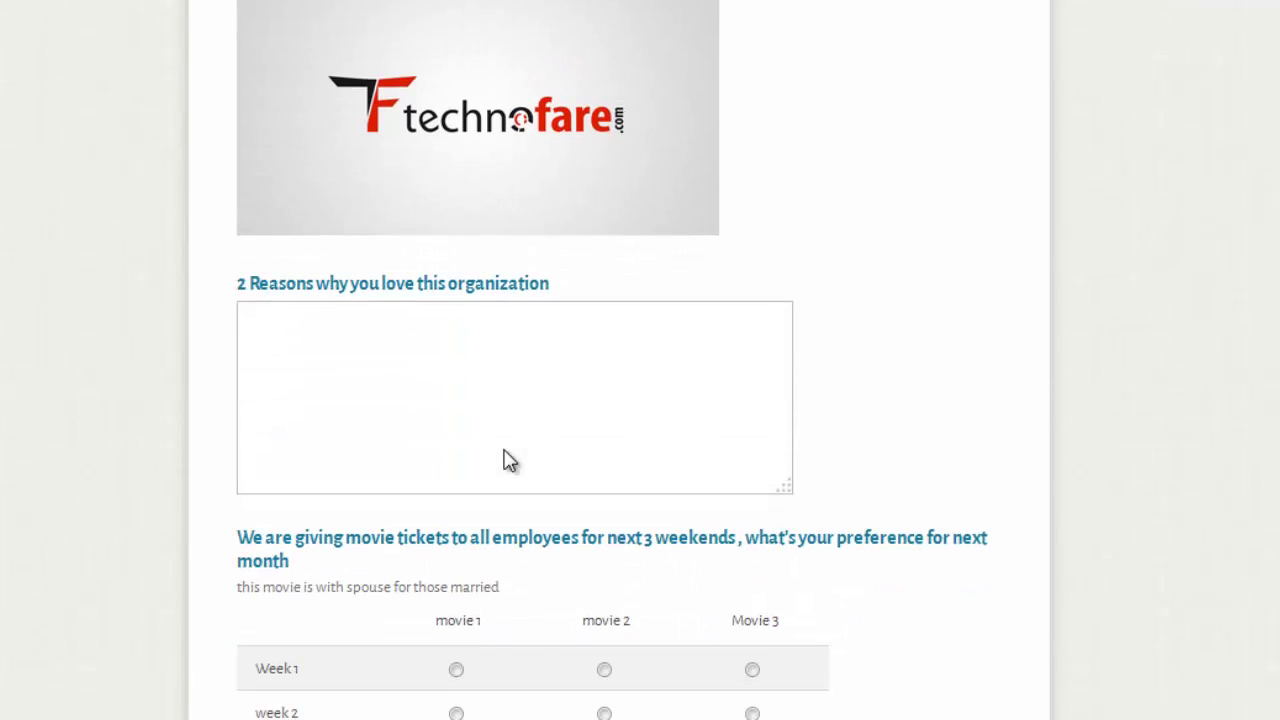
pyautogui.click(500, 417)
pyautogui.write('I love')
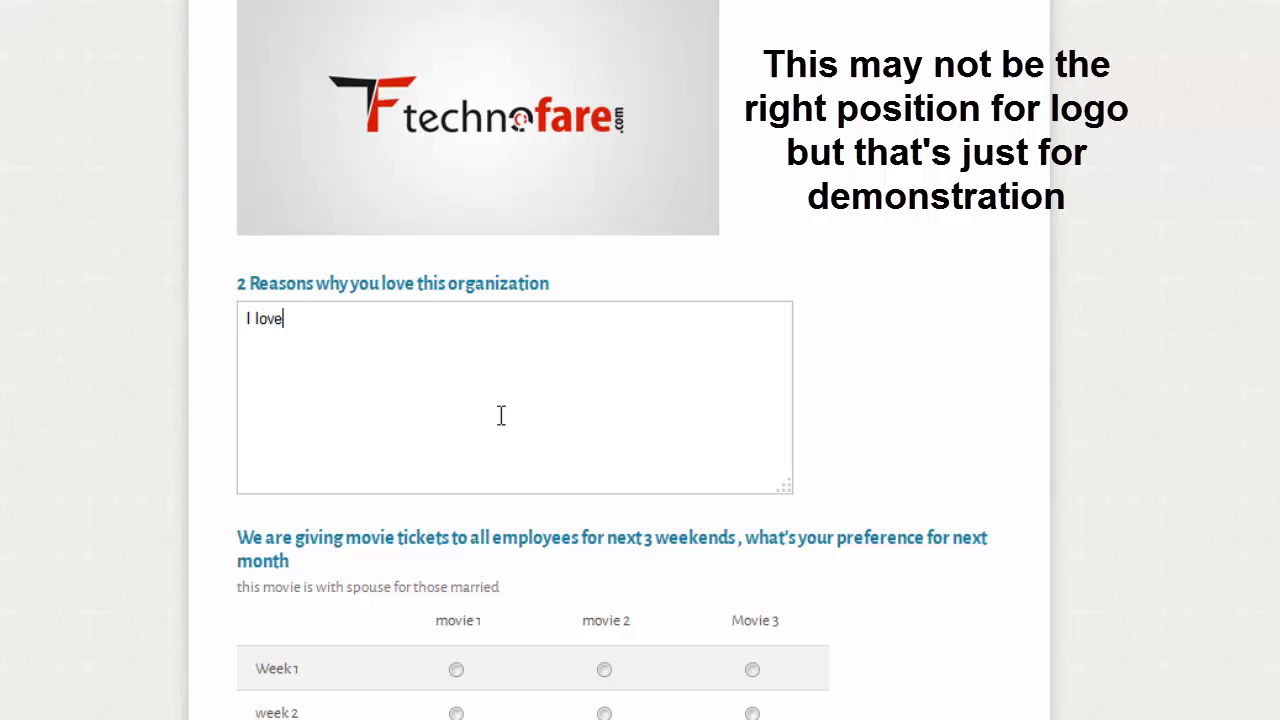
pyautogui.write(' this organiza')
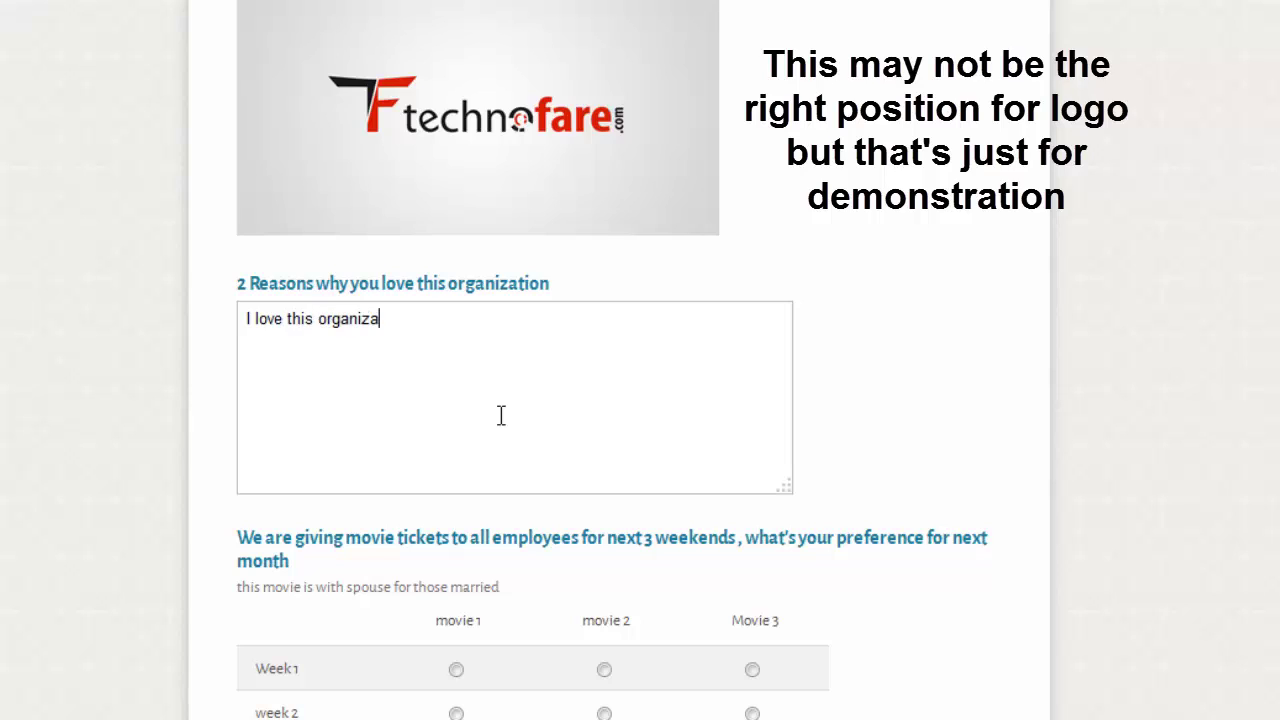
pyautogui.write('tion')
pyautogui.click(211, 460)
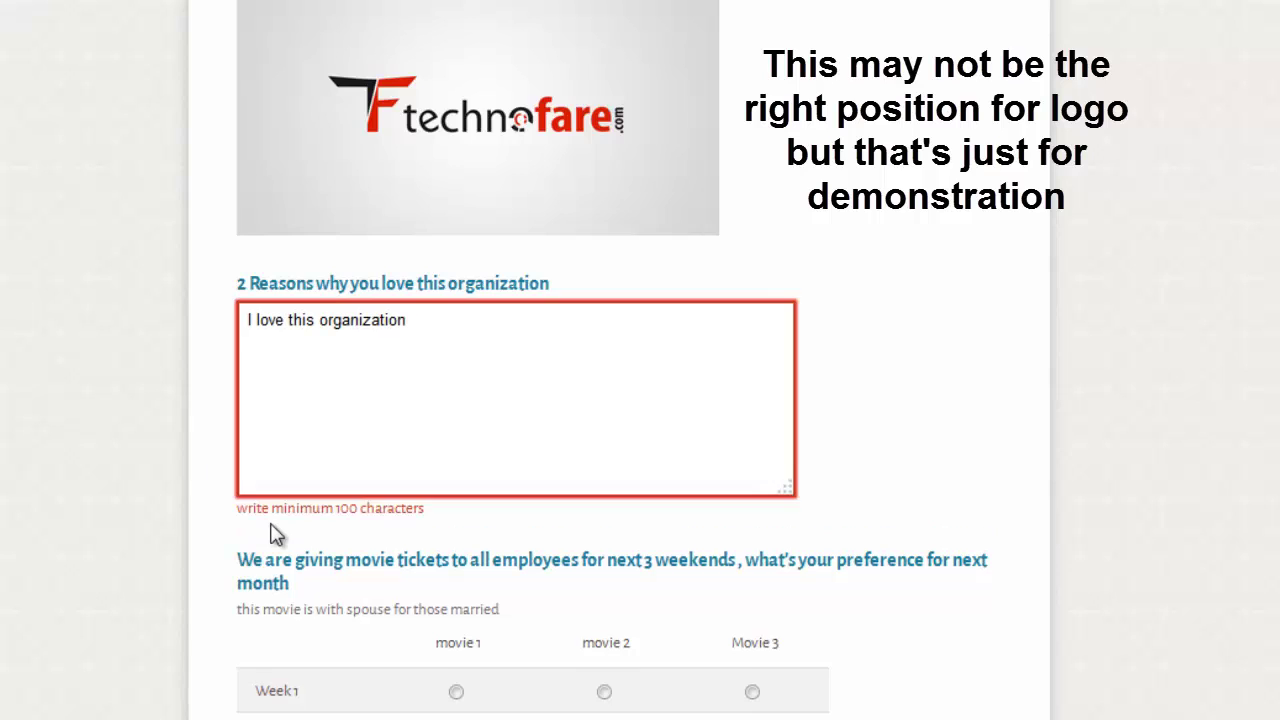
# Step: Pad the "I love this organization" answer with dots to meet the minimum of 100 characters
pyautogui.click(448, 325)
pyautogui.write('....................')
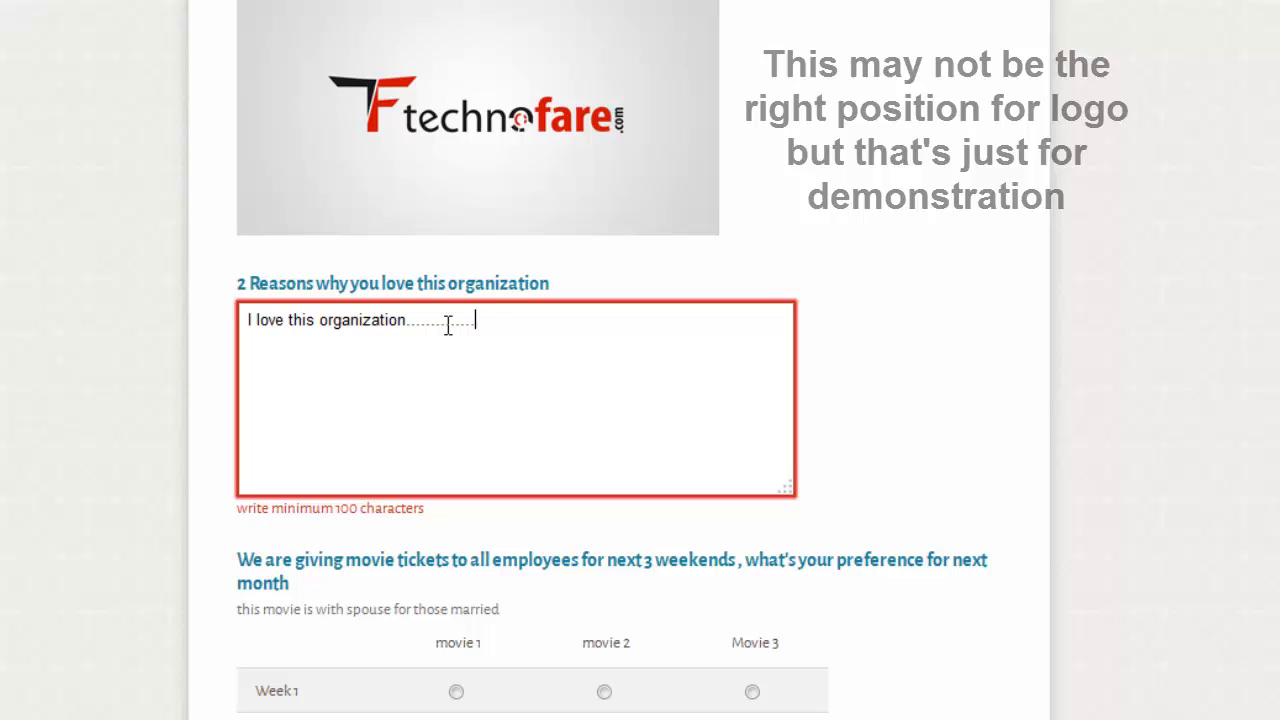
pyautogui.write('..........................................................................................................')
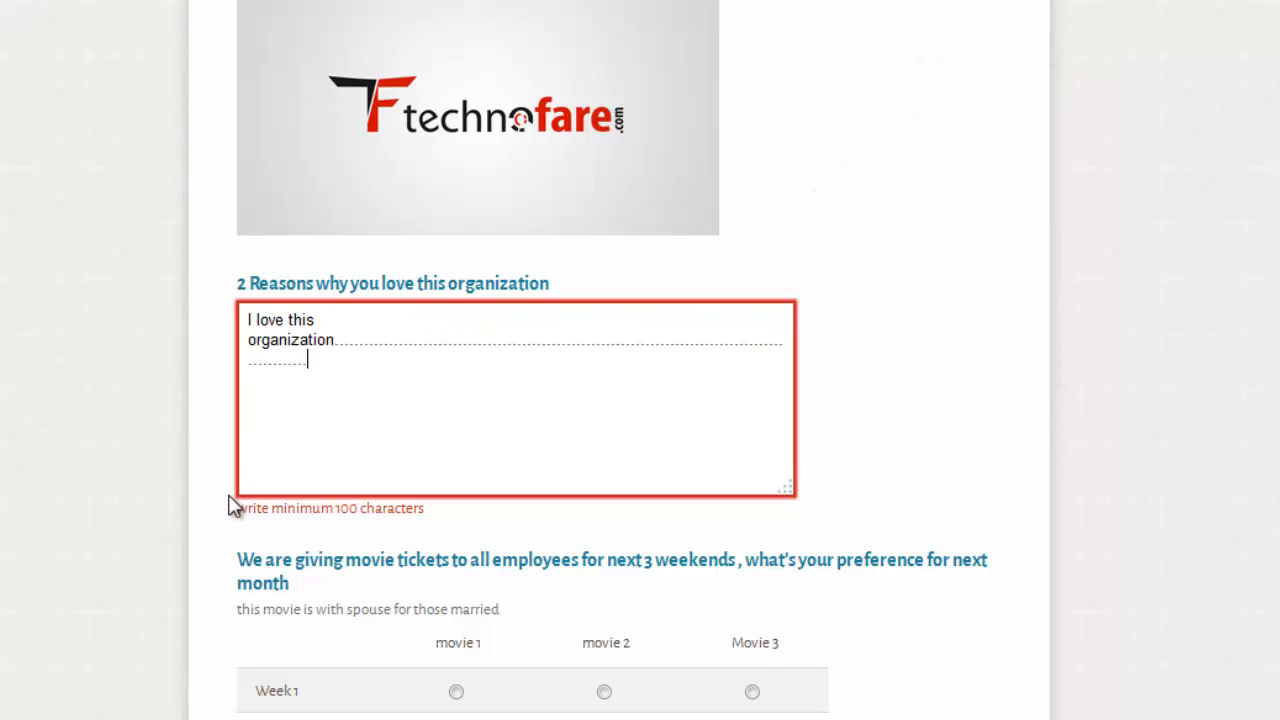
pyautogui.click(177, 543)
# Step: Select movie 1 for Week 1, week 2 and week 3 in the movie preference grid
pyautogui.scroll(-3, 176, 545)
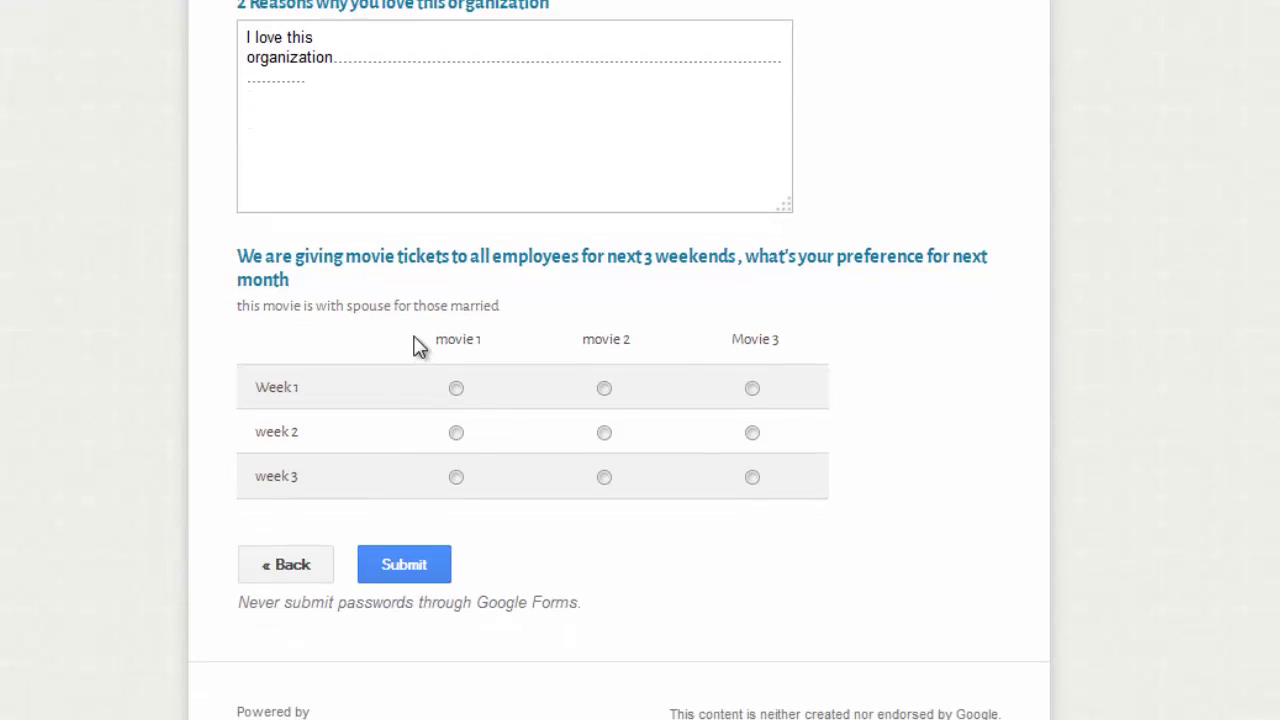
pyautogui.click(456, 388)
pyautogui.click(456, 433)
pyautogui.click(456, 477)
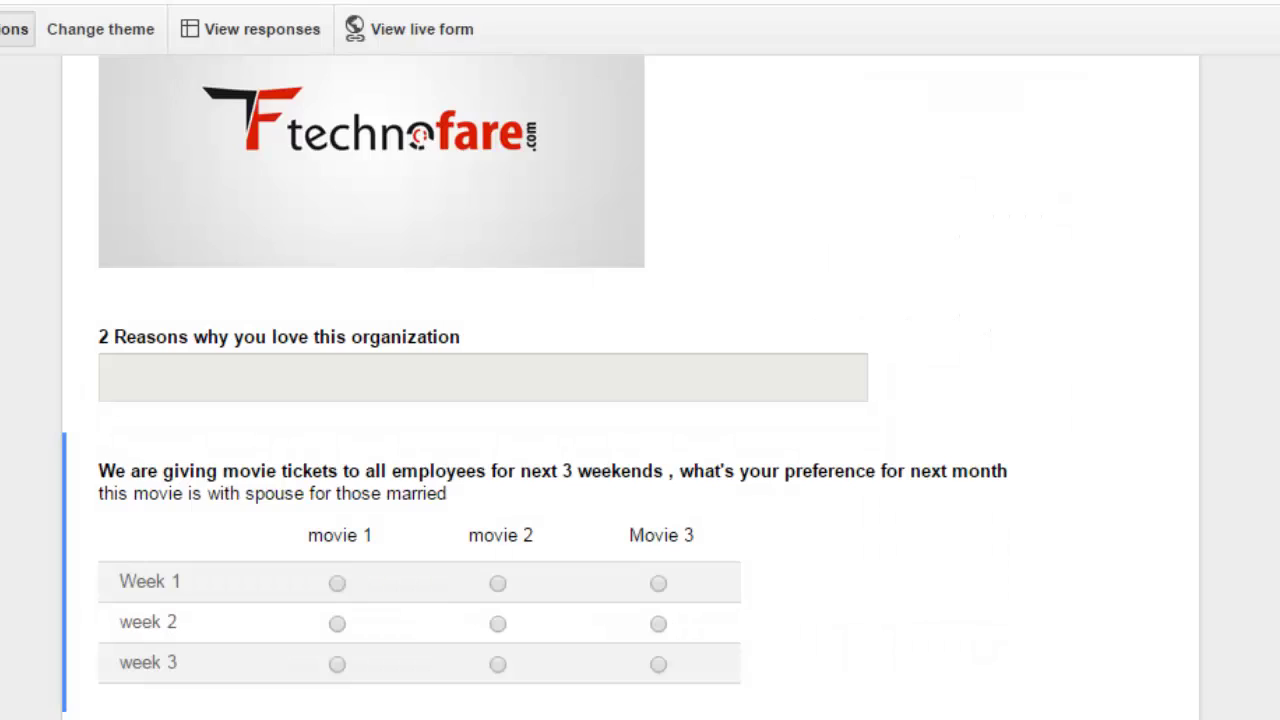
# Step: In the form editor, limit the movie grid question to one response per column with the error text "You cant watch the same movie again"
pyautogui.moveTo(514, 640)
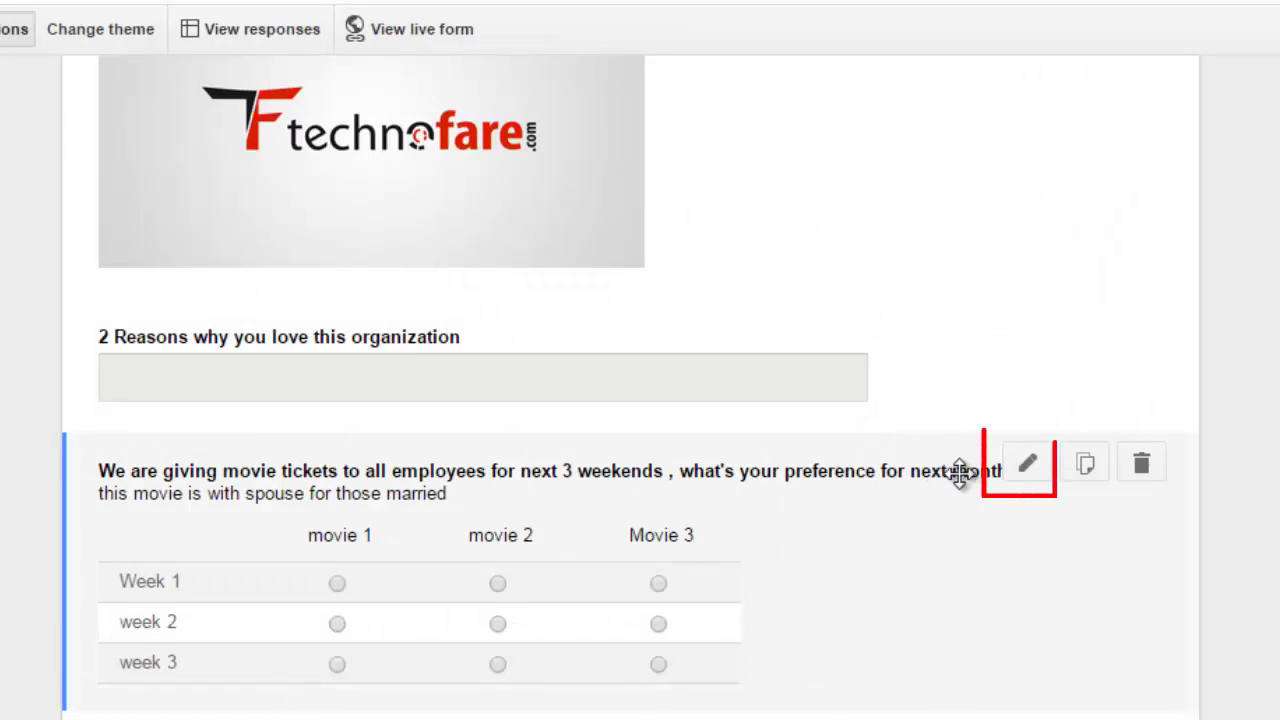
pyautogui.click(1020, 465)
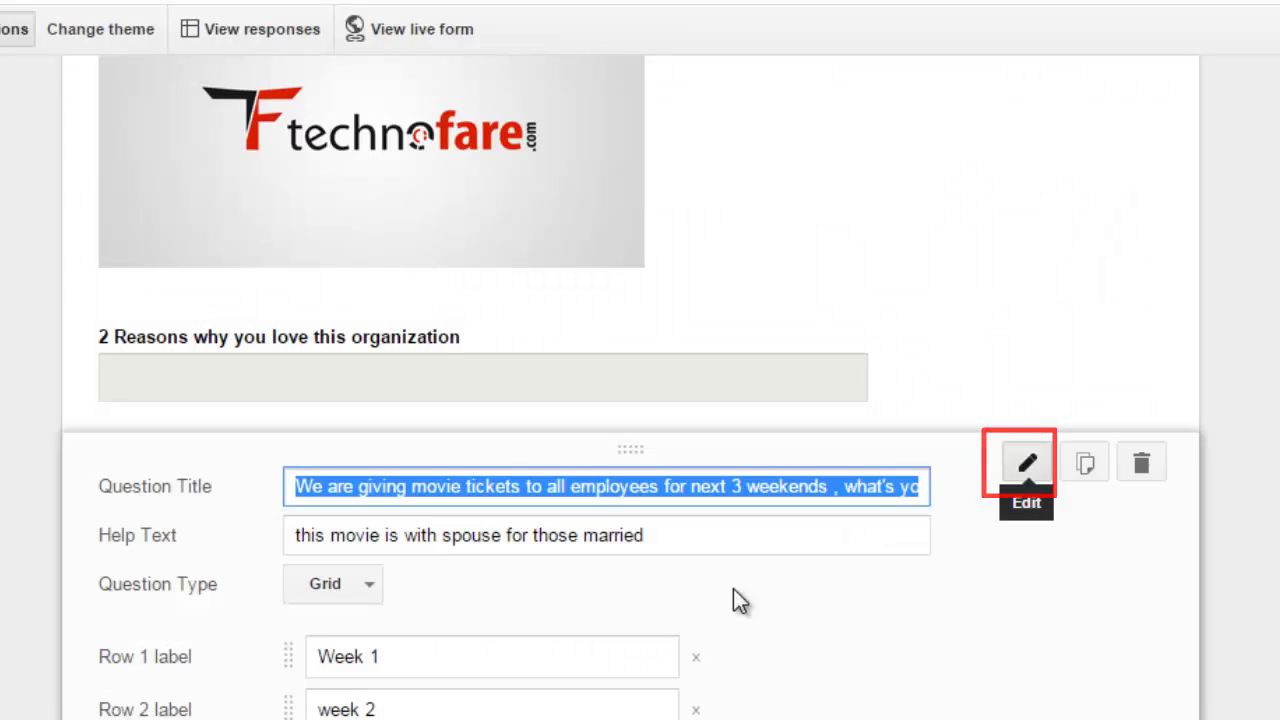
pyautogui.scroll(-5, 606, 669)
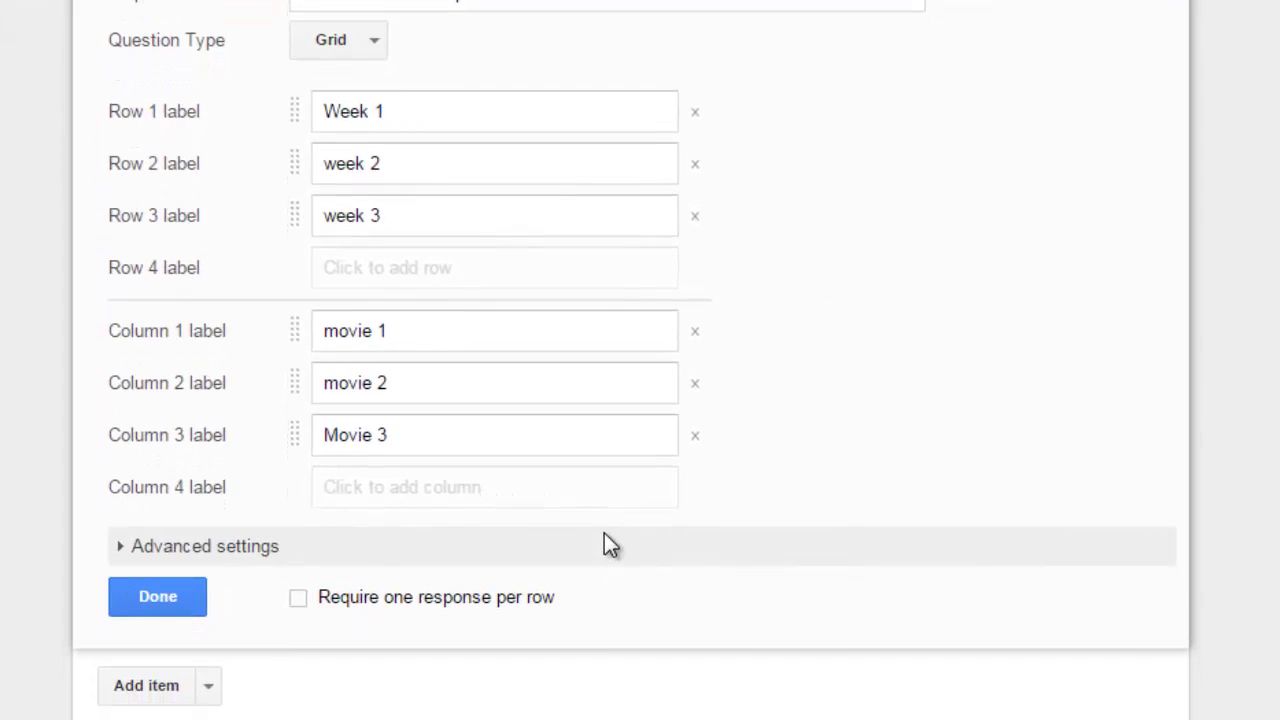
pyautogui.click(236, 551)
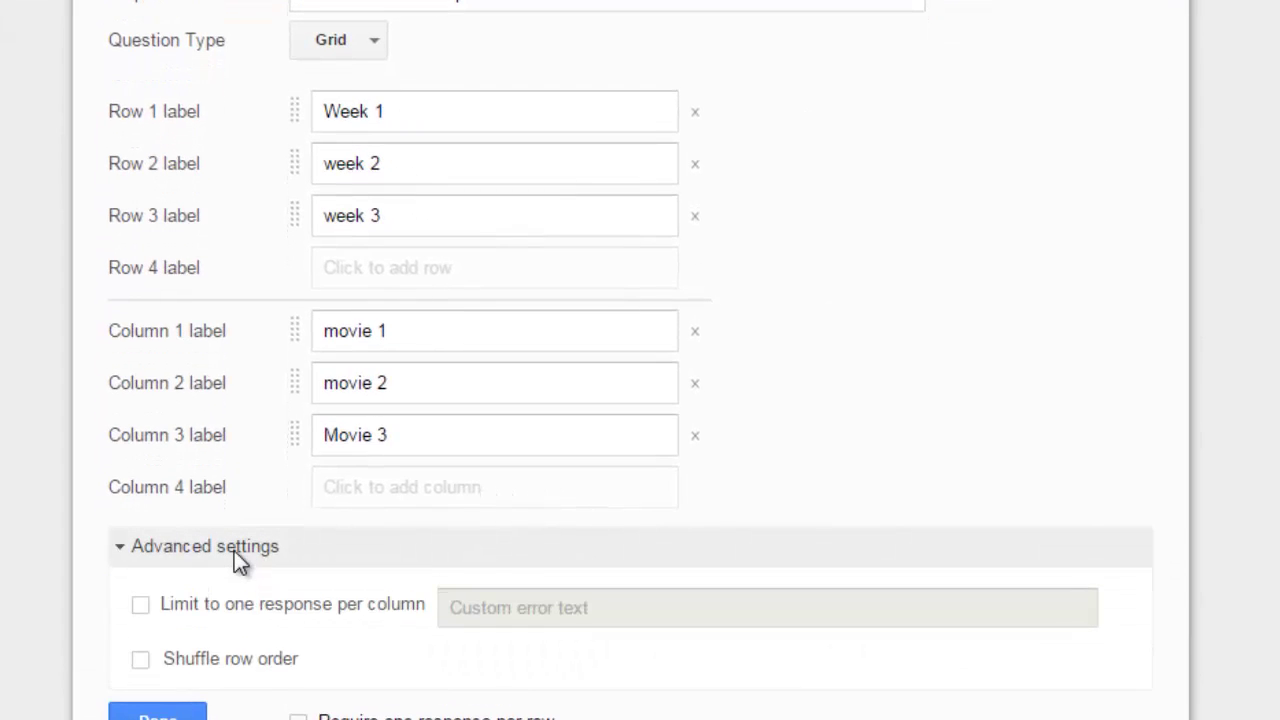
pyautogui.click(141, 606)
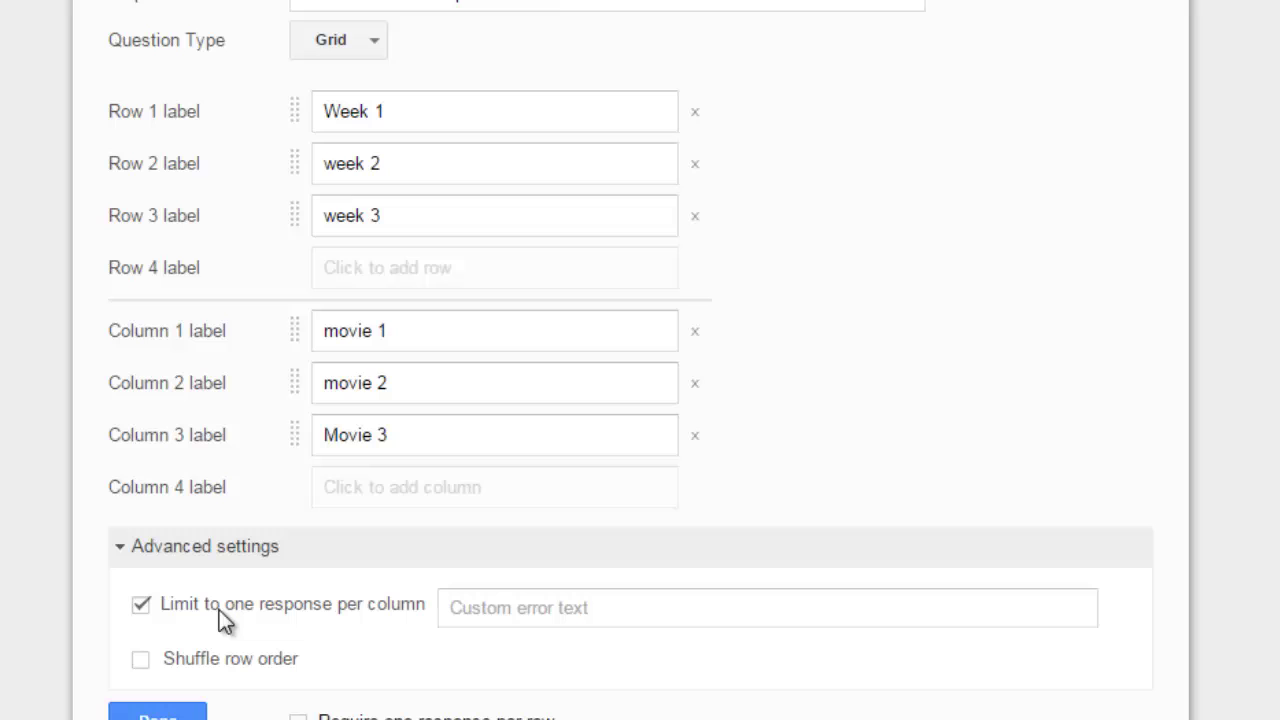
pyautogui.click(510, 614)
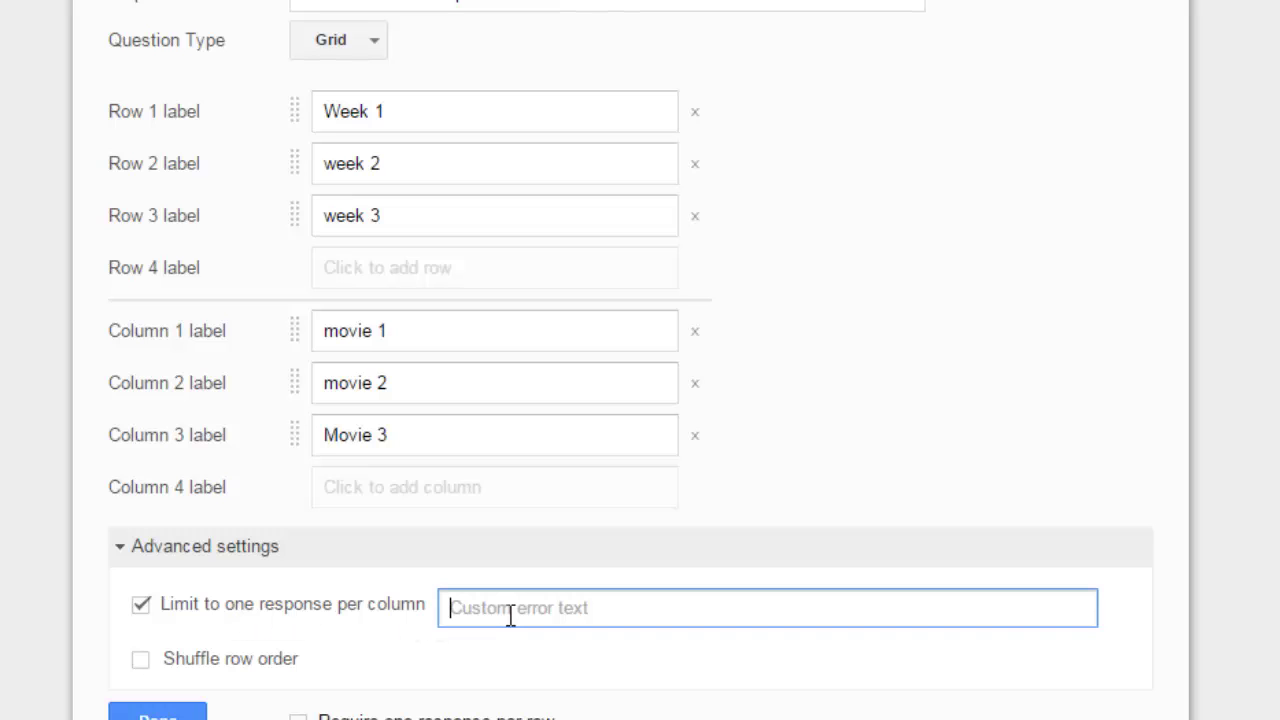
pyautogui.write('You cant watch the same movie')
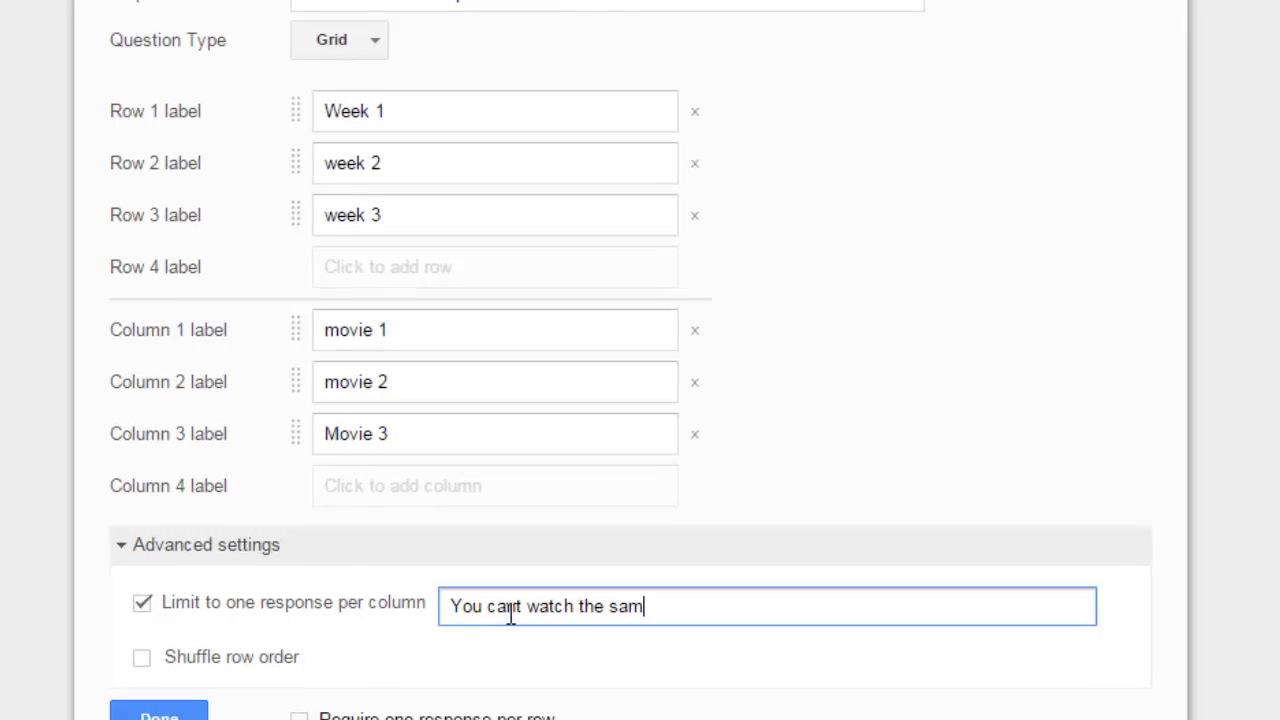
pyautogui.write(' again')
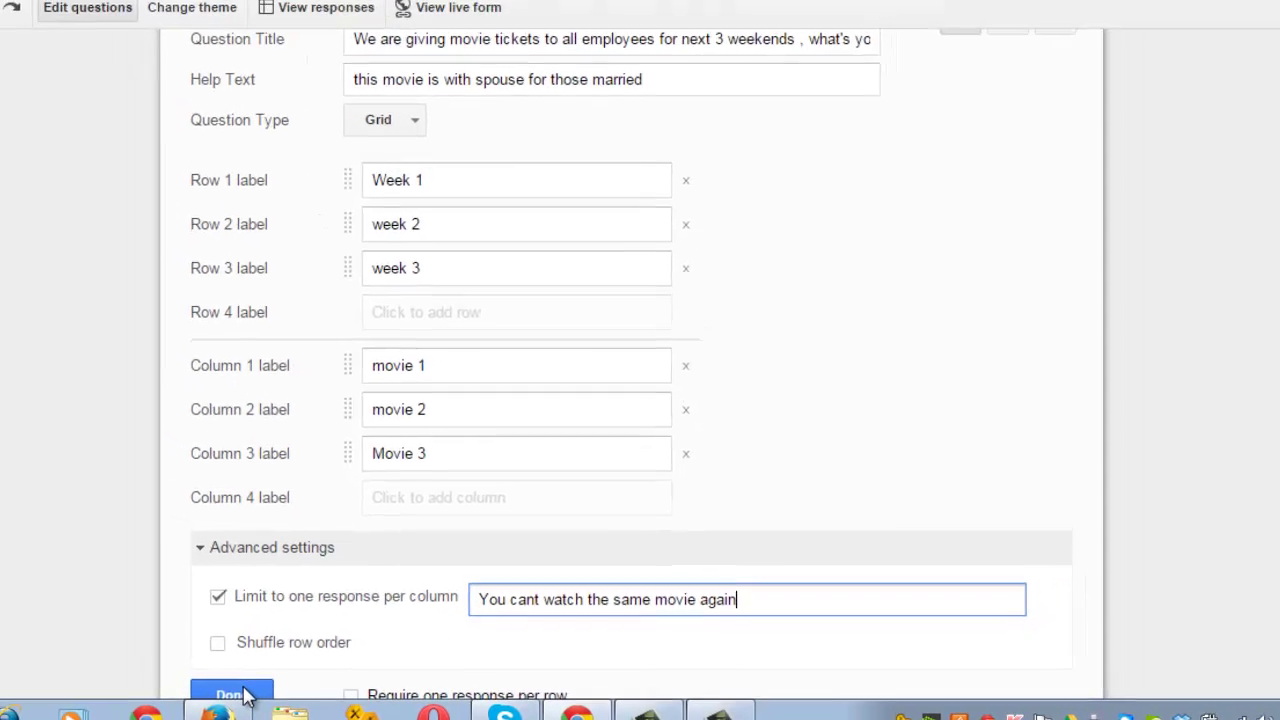
pyautogui.click(172, 690)
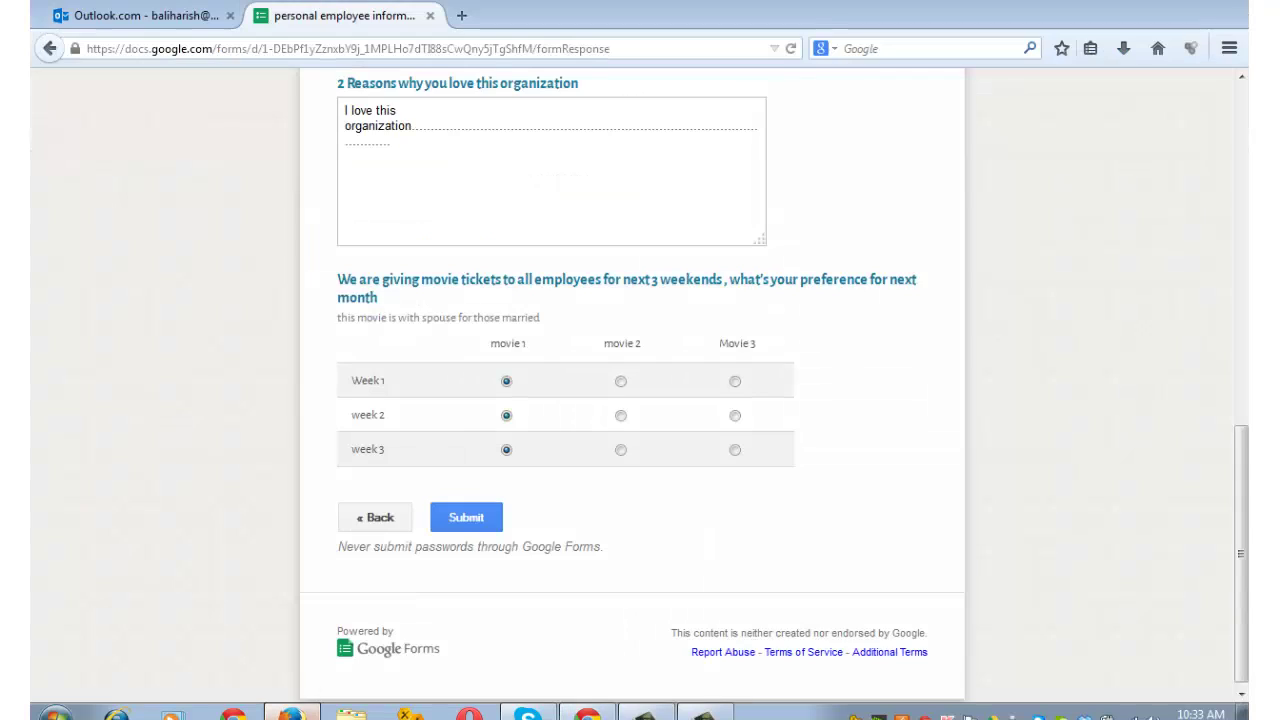
# Step: Switch back to the live form in Firefox and reload it, leaving the page without saving the entered answers
pyautogui.click(290, 714)
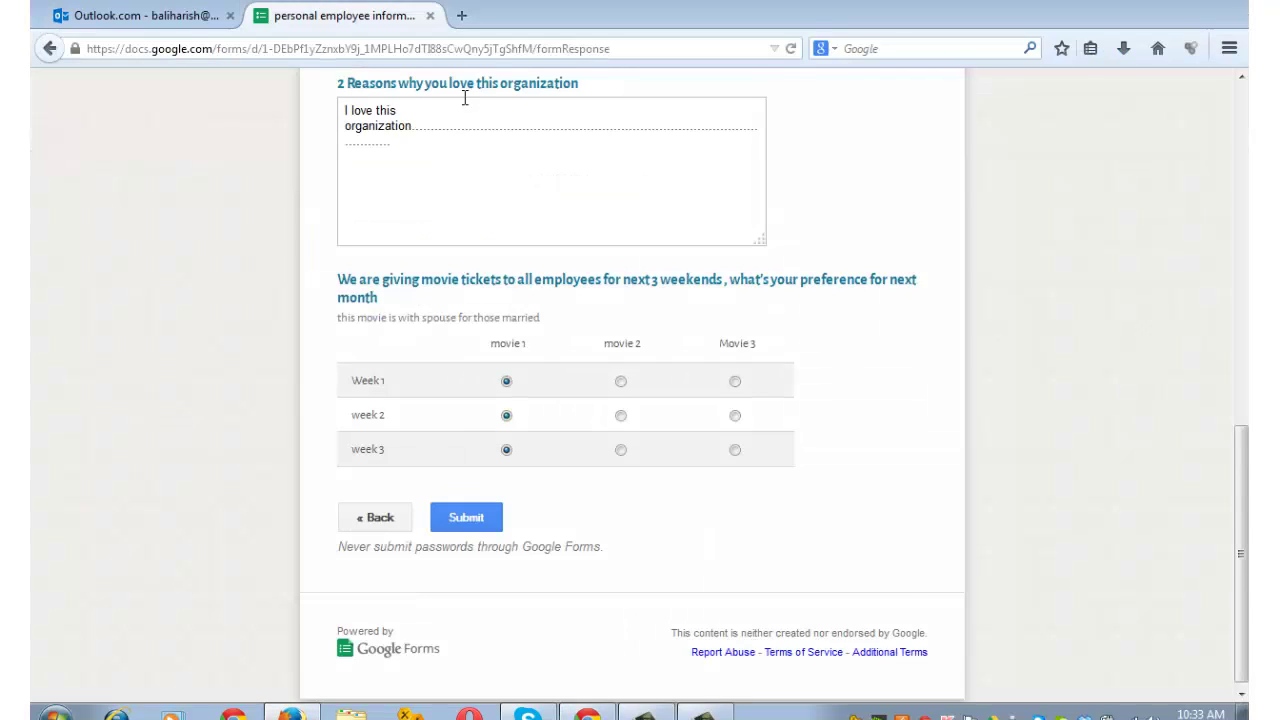
pyautogui.click(523, 48)
pyautogui.press('Return')
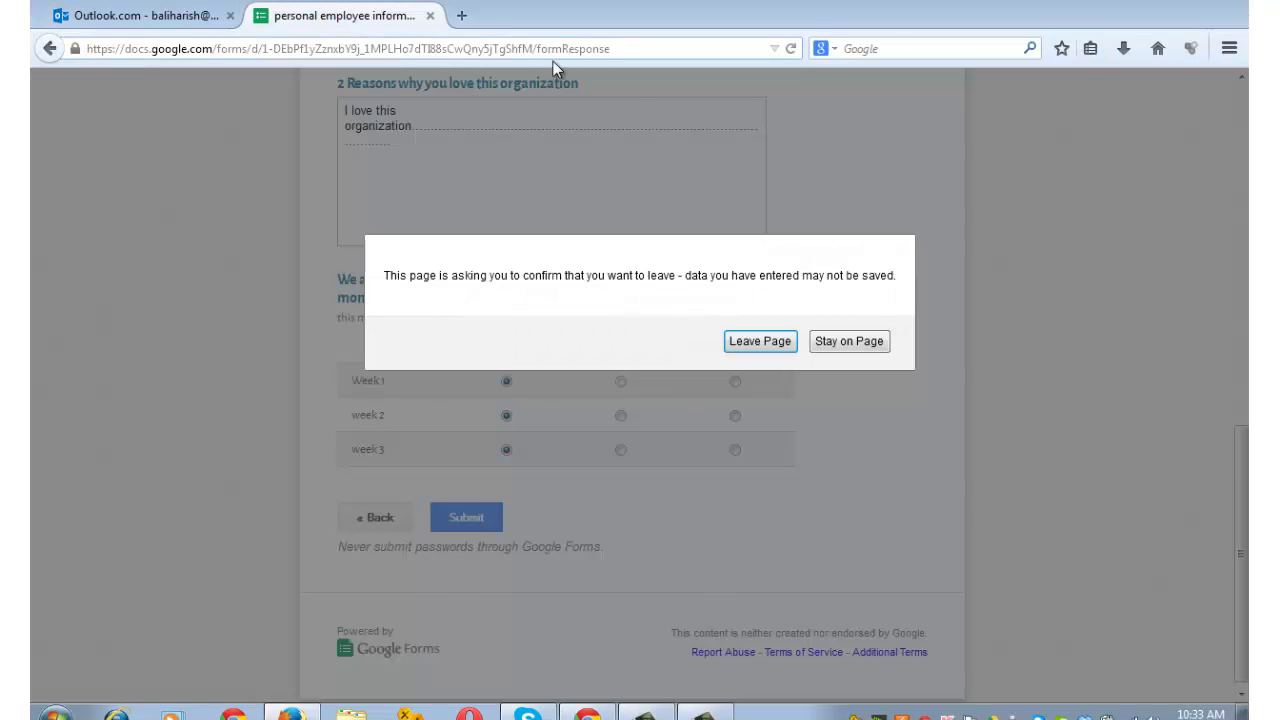
pyautogui.click(782, 345)
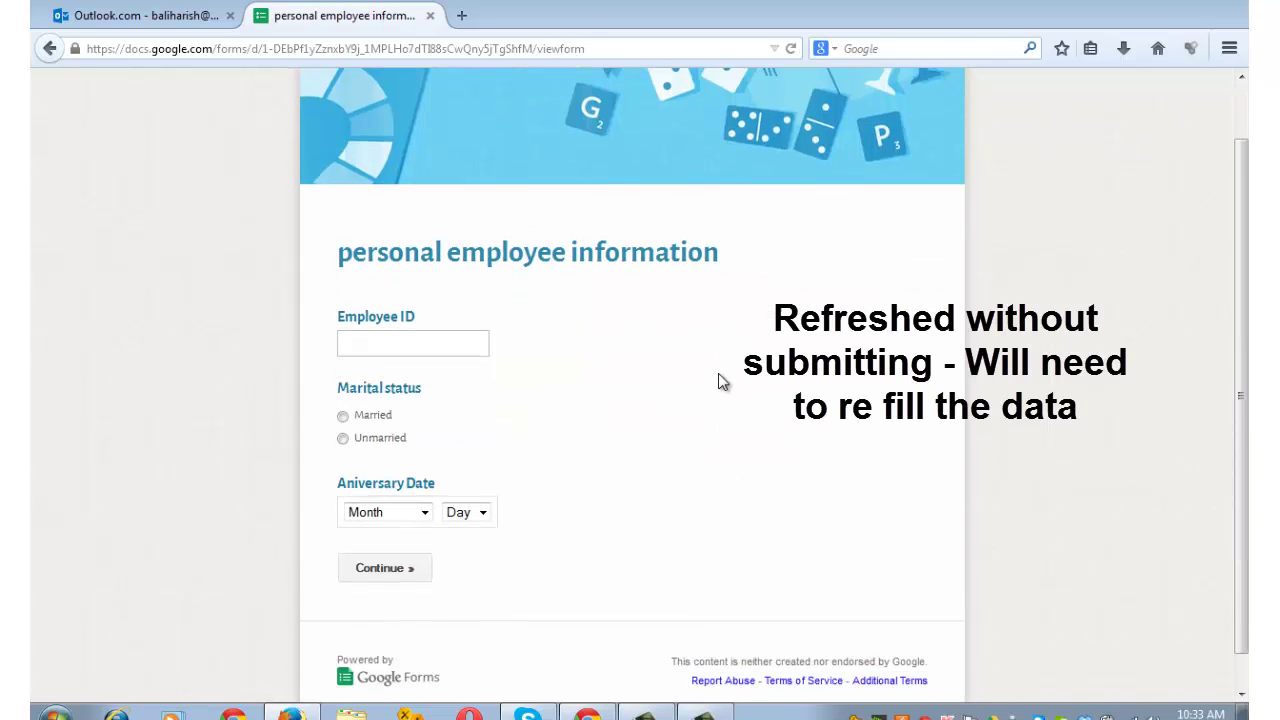
# Step: Mark the marital status as Married, set the anniversary date to January 12, and continue to page 2
pyautogui.click(385, 382)
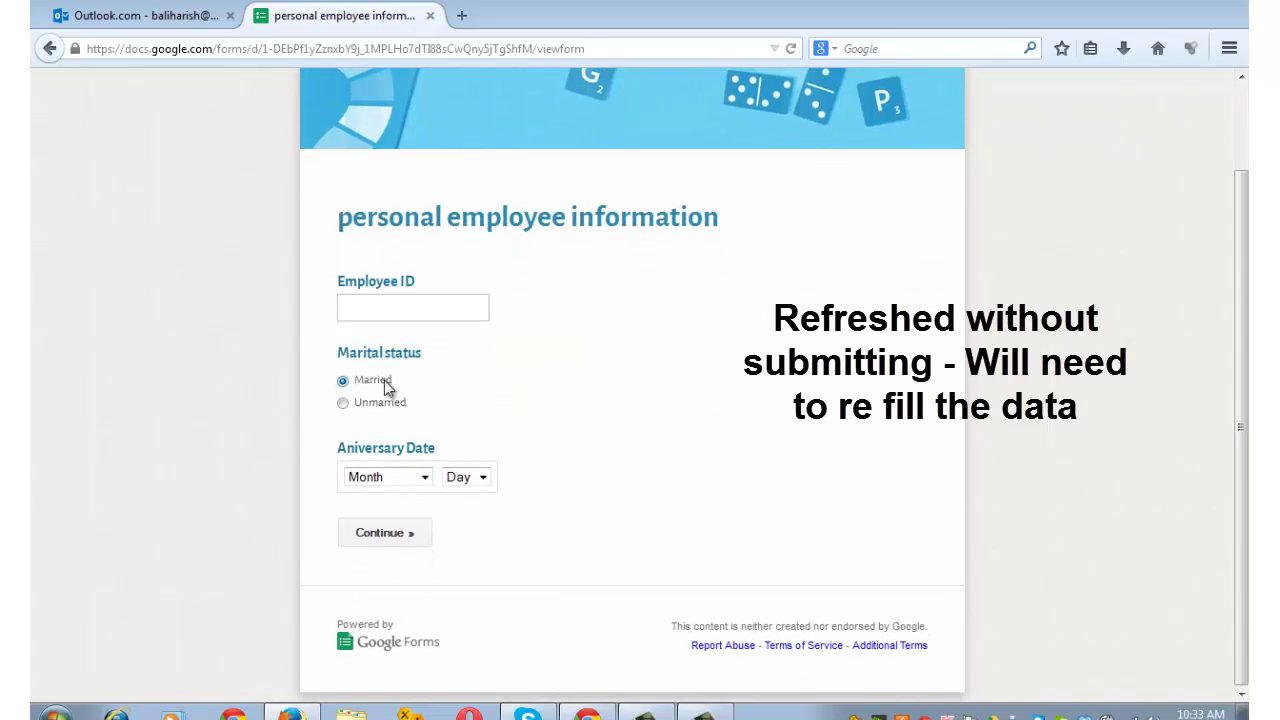
pyautogui.click(405, 482)
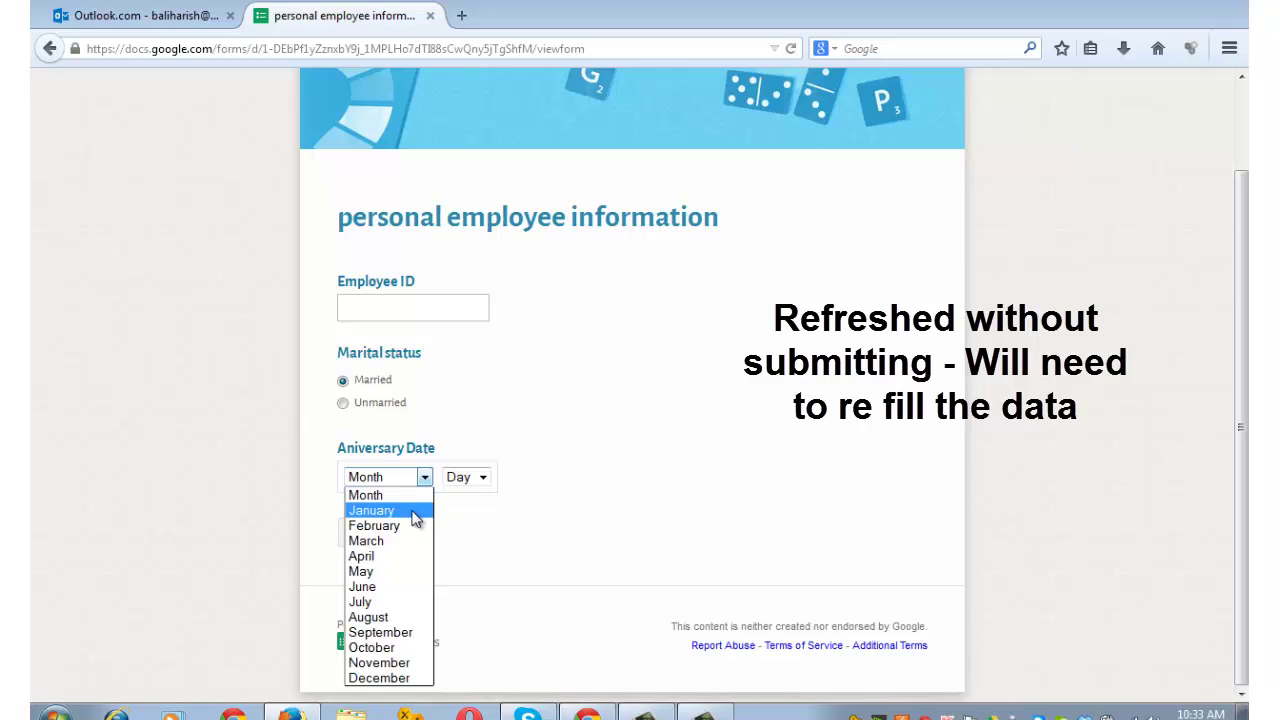
pyautogui.click(413, 511)
pyautogui.click(481, 477)
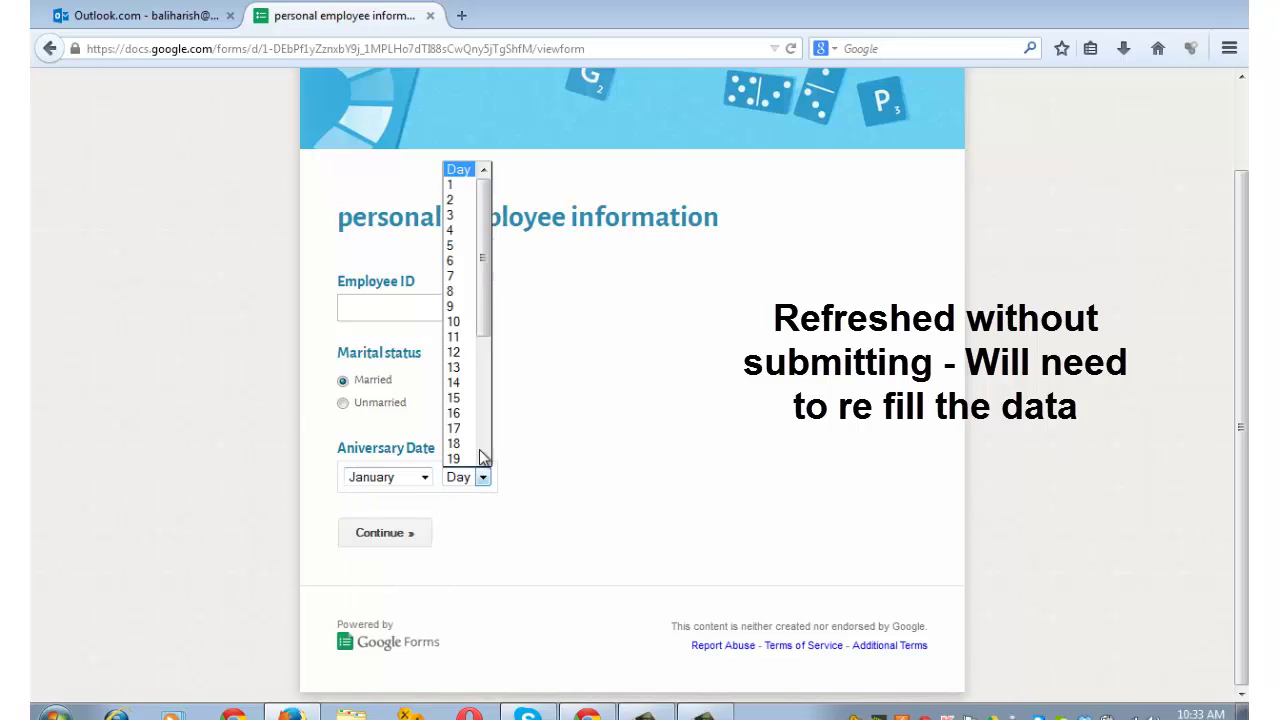
pyautogui.click(465, 354)
pyautogui.click(411, 539)
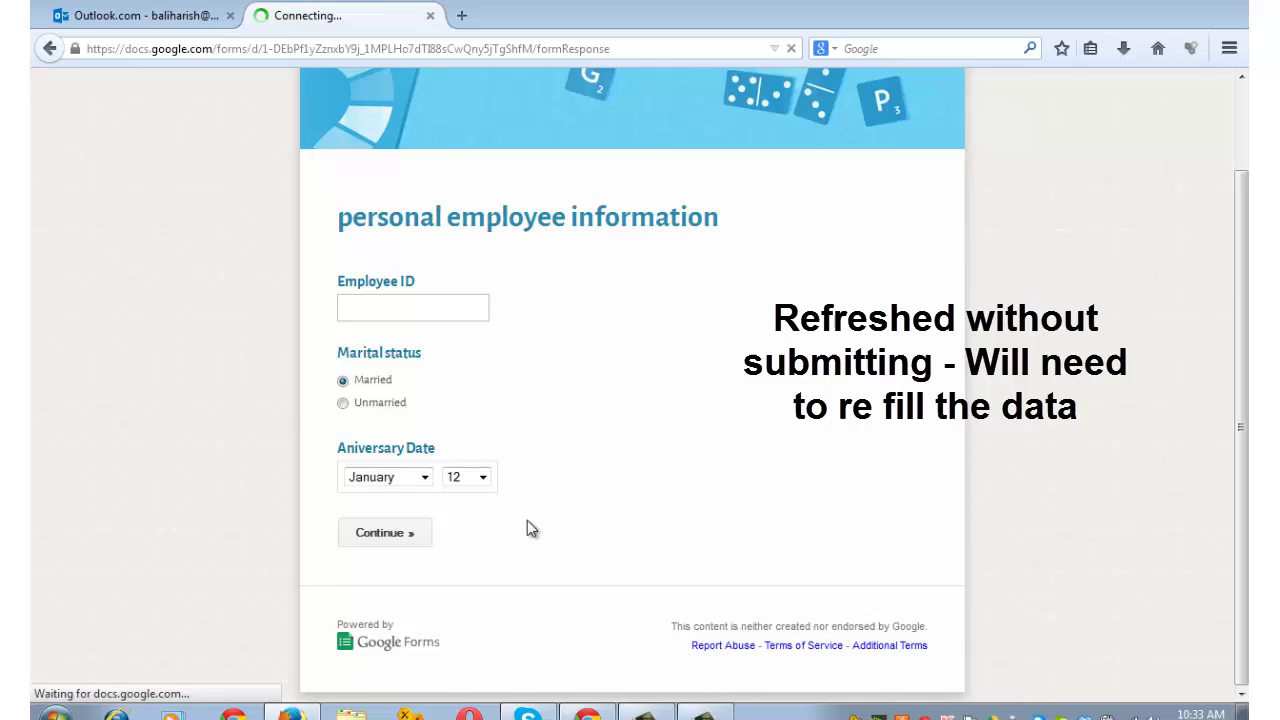
# Step: Choose 3 pm as the Friday training time and fill the "2 Reasons why you love this organization" answer with at least 100 dots
pyautogui.click(386, 300)
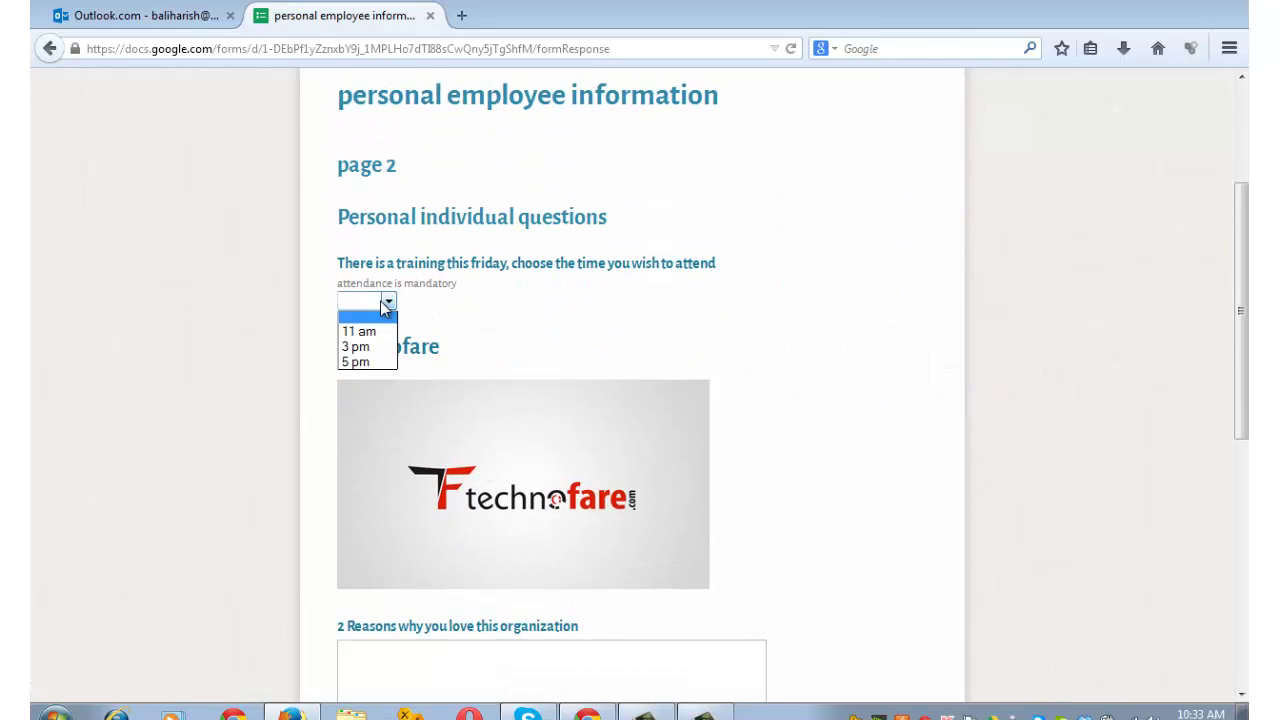
pyautogui.click(374, 330)
pyautogui.click(386, 302)
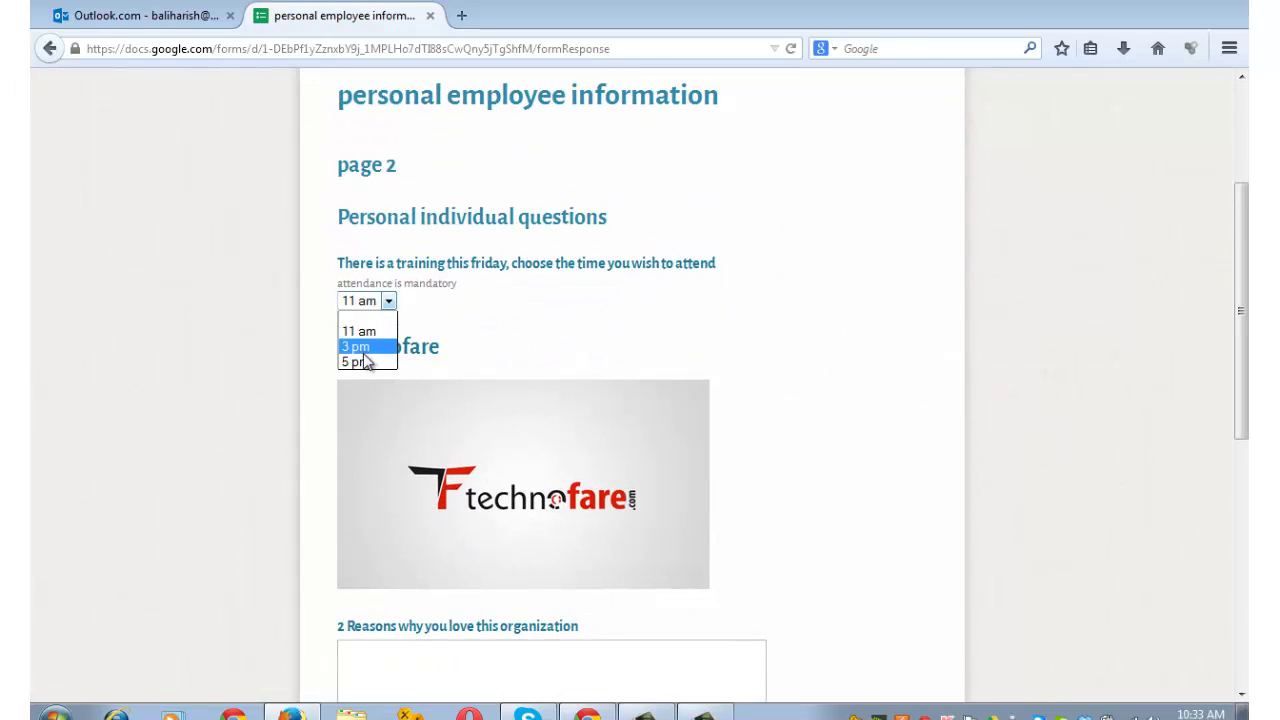
pyautogui.click(366, 348)
pyautogui.scroll(-3, 400, 440)
pyautogui.click(440, 372)
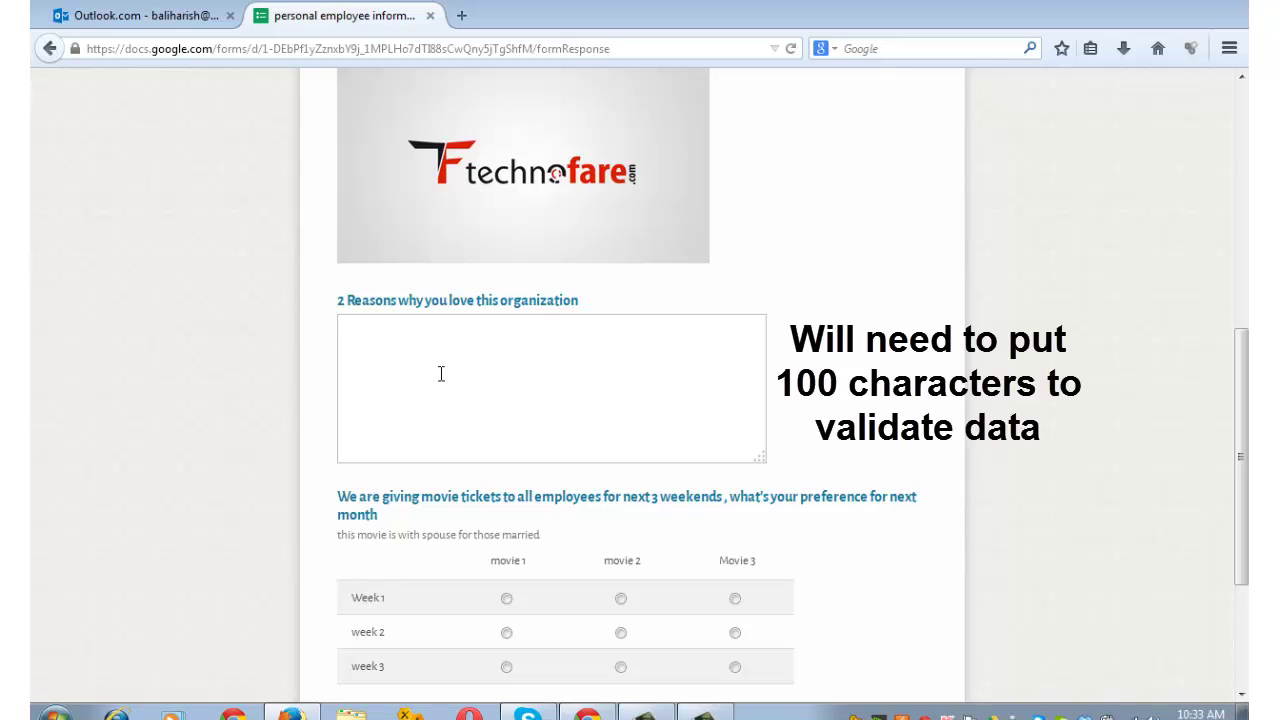
pyautogui.write('.............................................................................................................................................................................................')
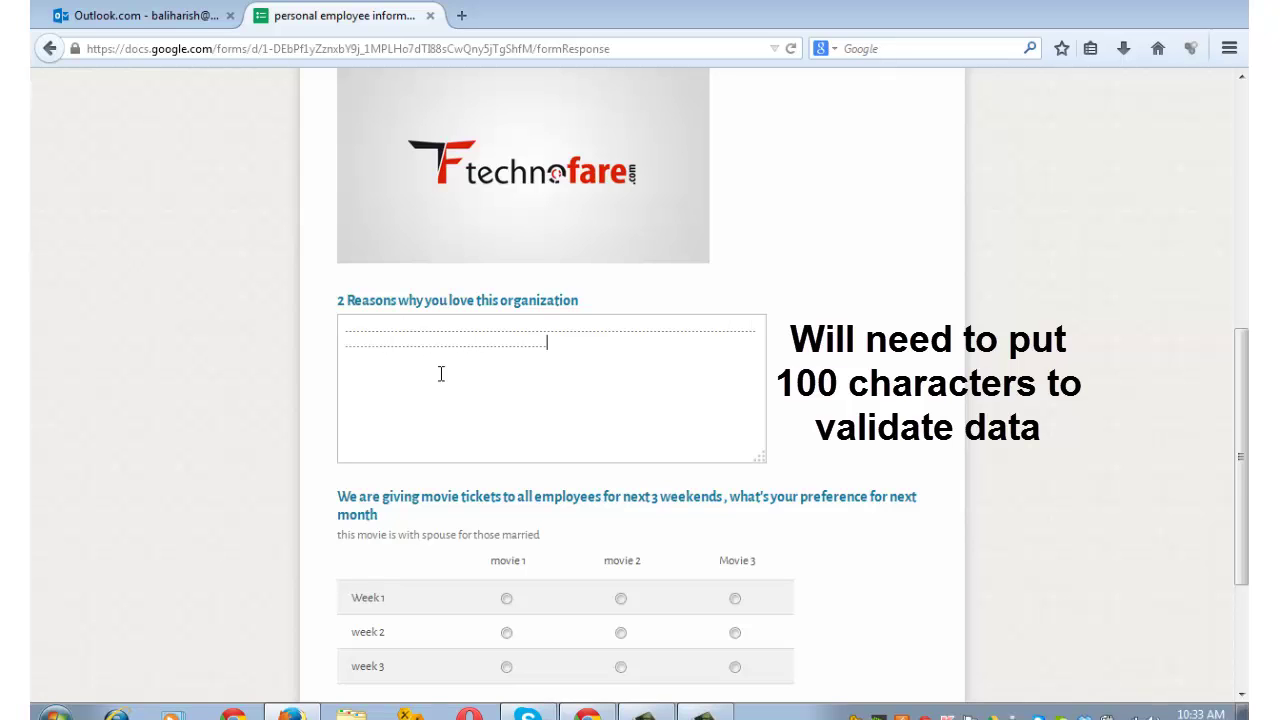
# Step: Try to select movie 1 for week 2 as well as Week 1 to test the movie grid's validation
pyautogui.scroll(-4, 440, 373)
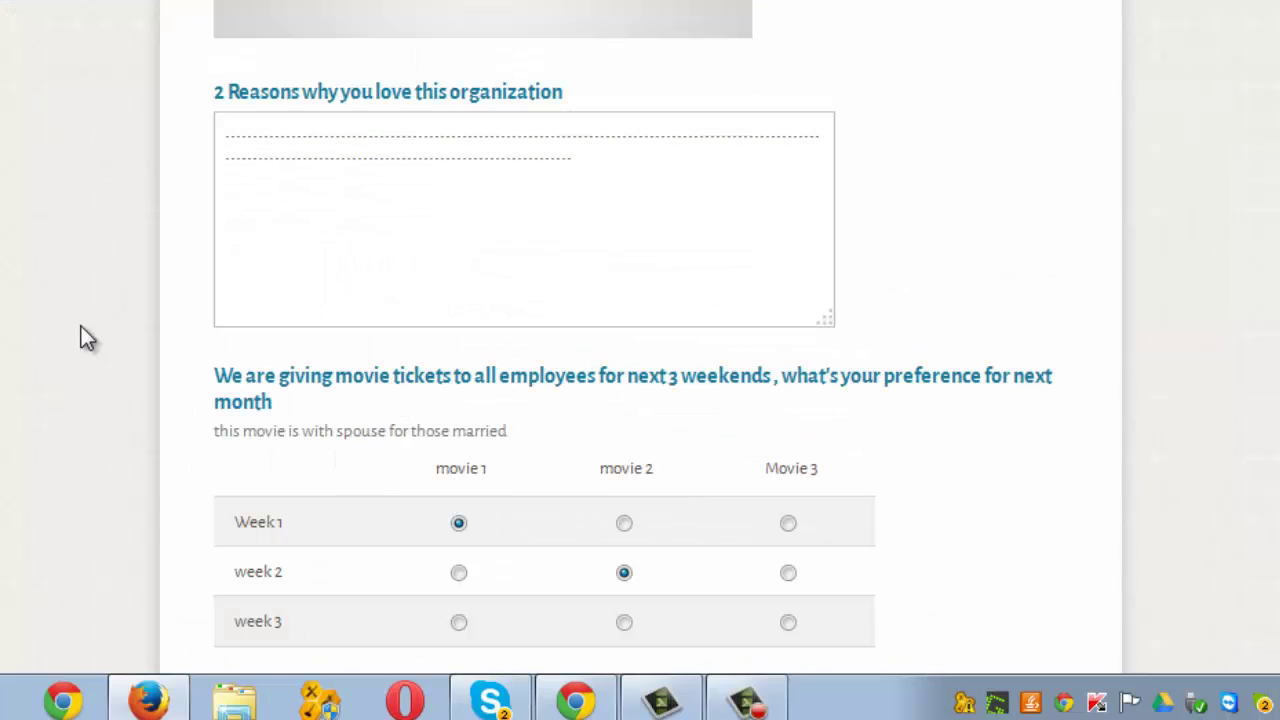
pyautogui.click(458, 572)
pyautogui.scroll(-3, 440, 570)
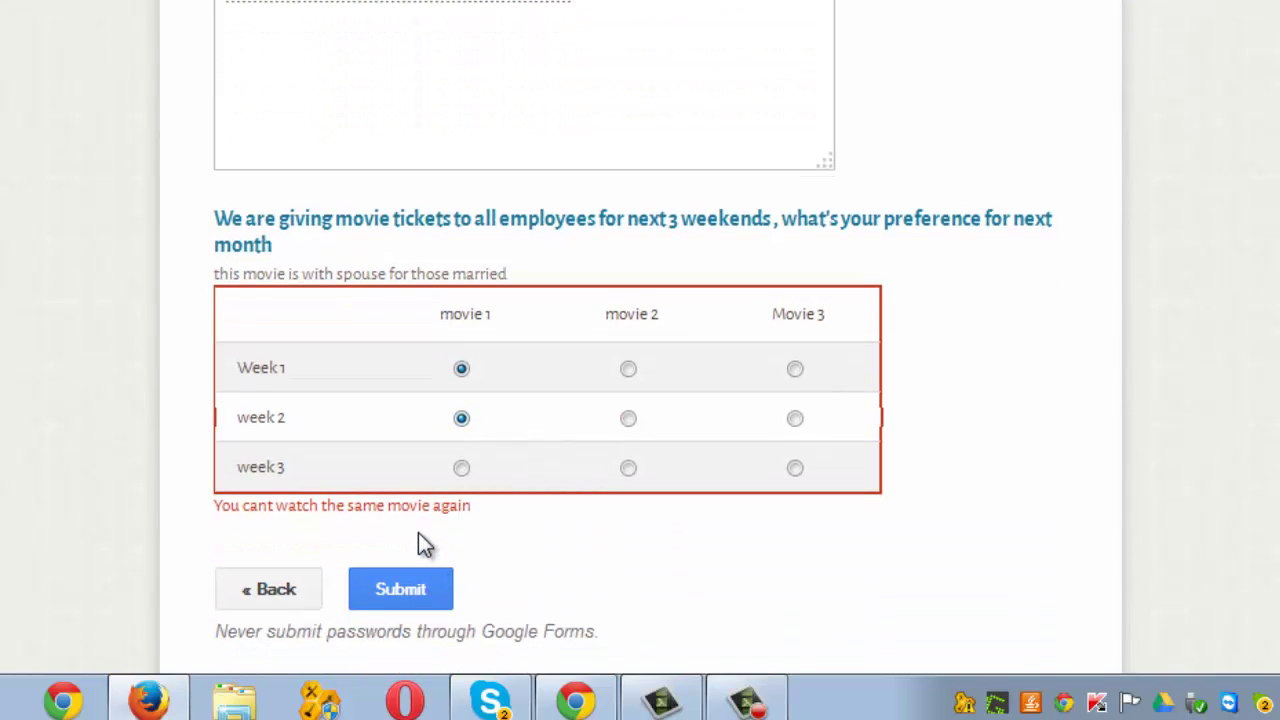
# Step: Select movie 2 for week 2 and Movie 3 for week 3, then submit the form and highlight the confirmation message
pyautogui.click(627, 418)
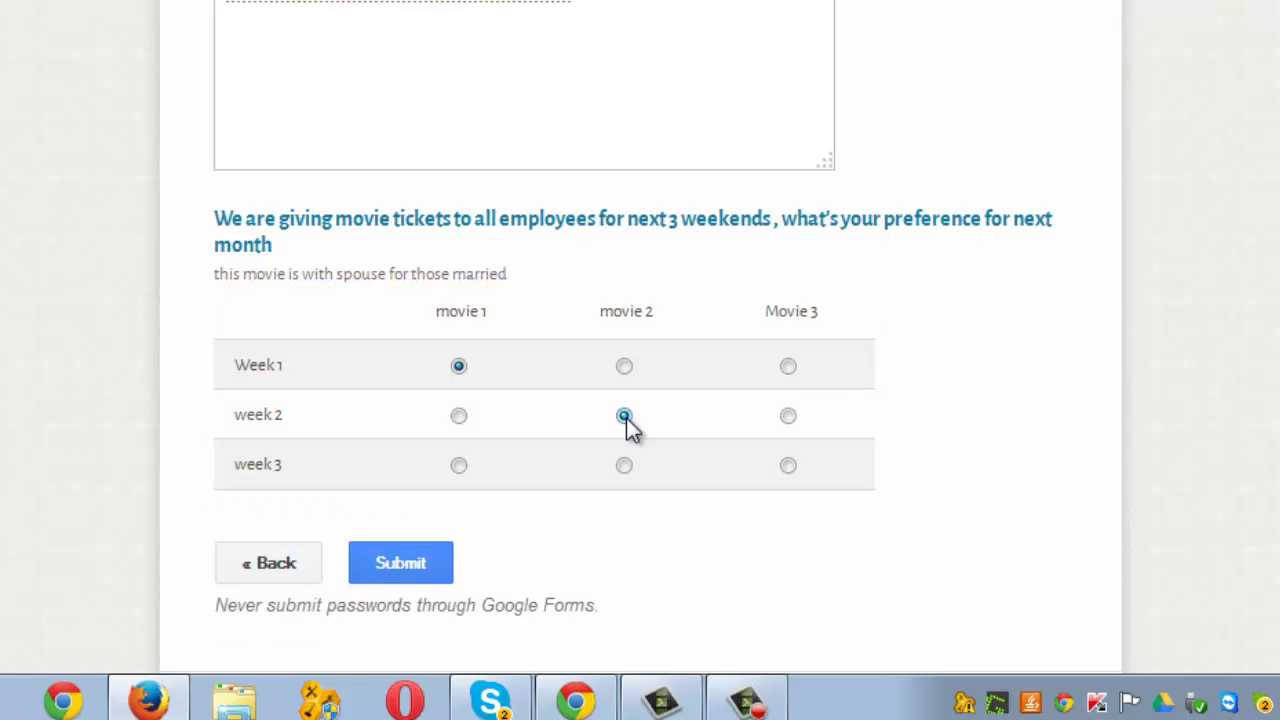
pyautogui.click(781, 474)
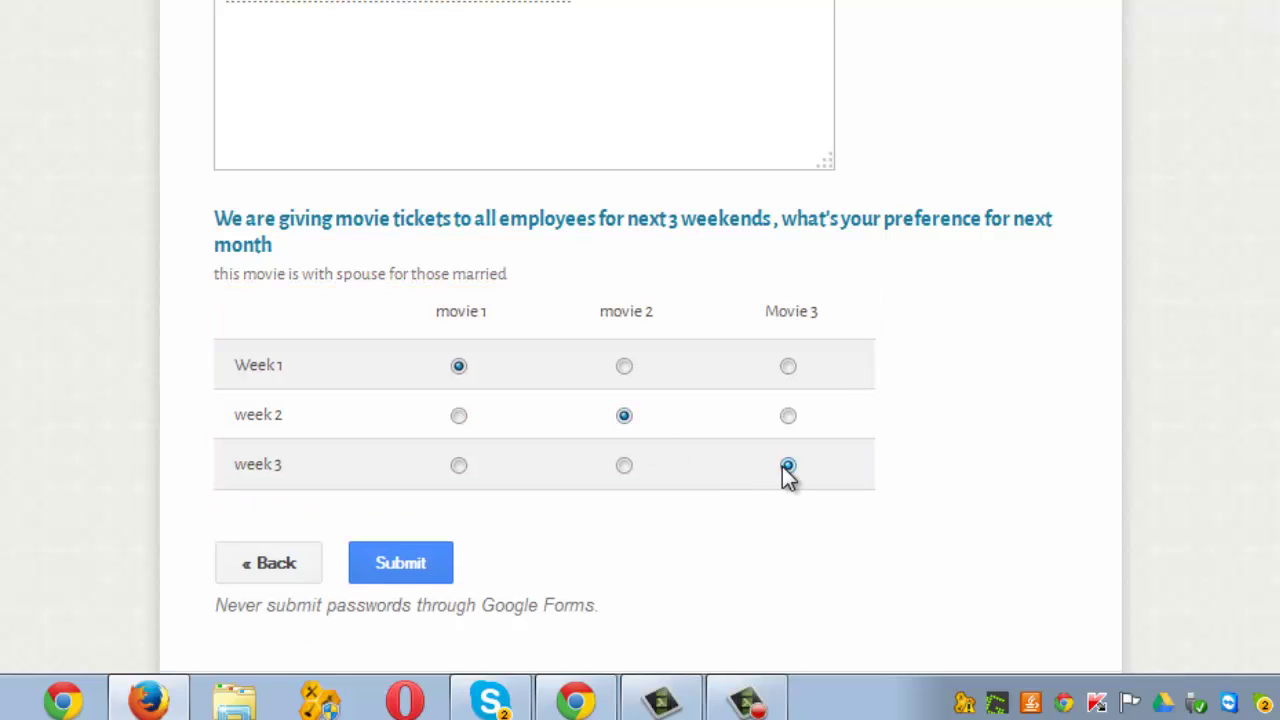
pyautogui.click(626, 474)
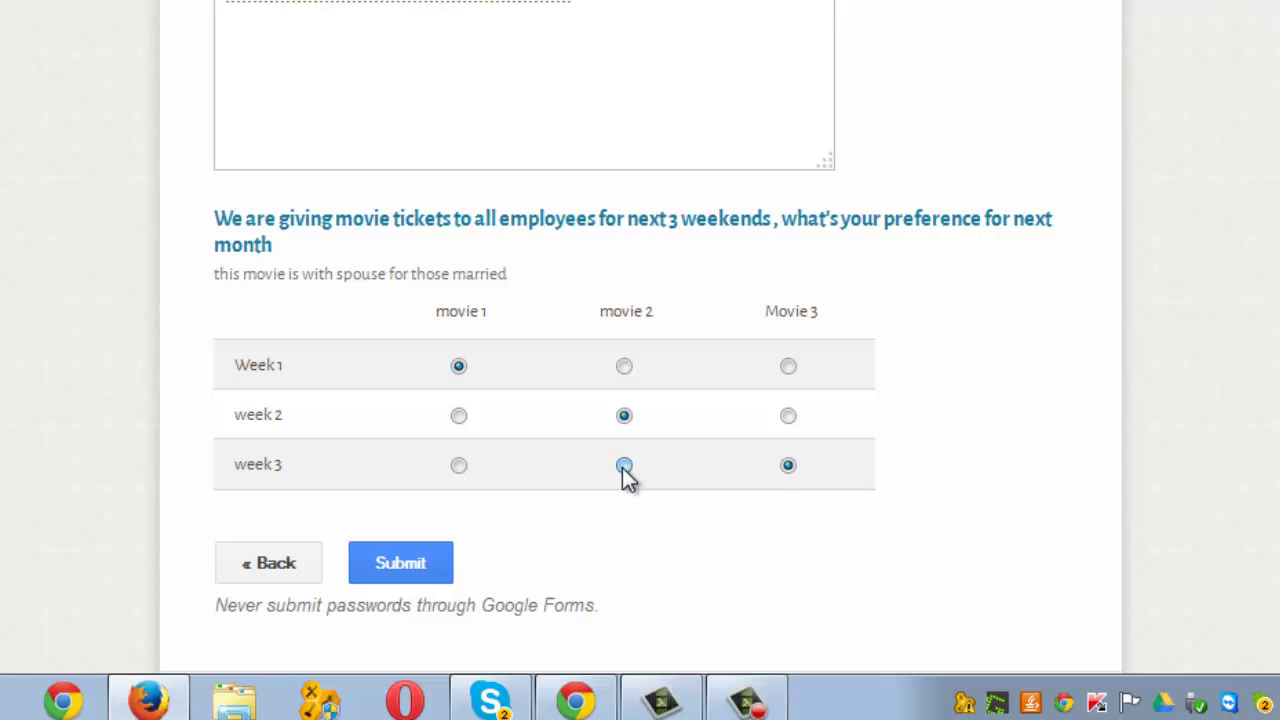
pyautogui.click(793, 470)
pyautogui.click(441, 573)
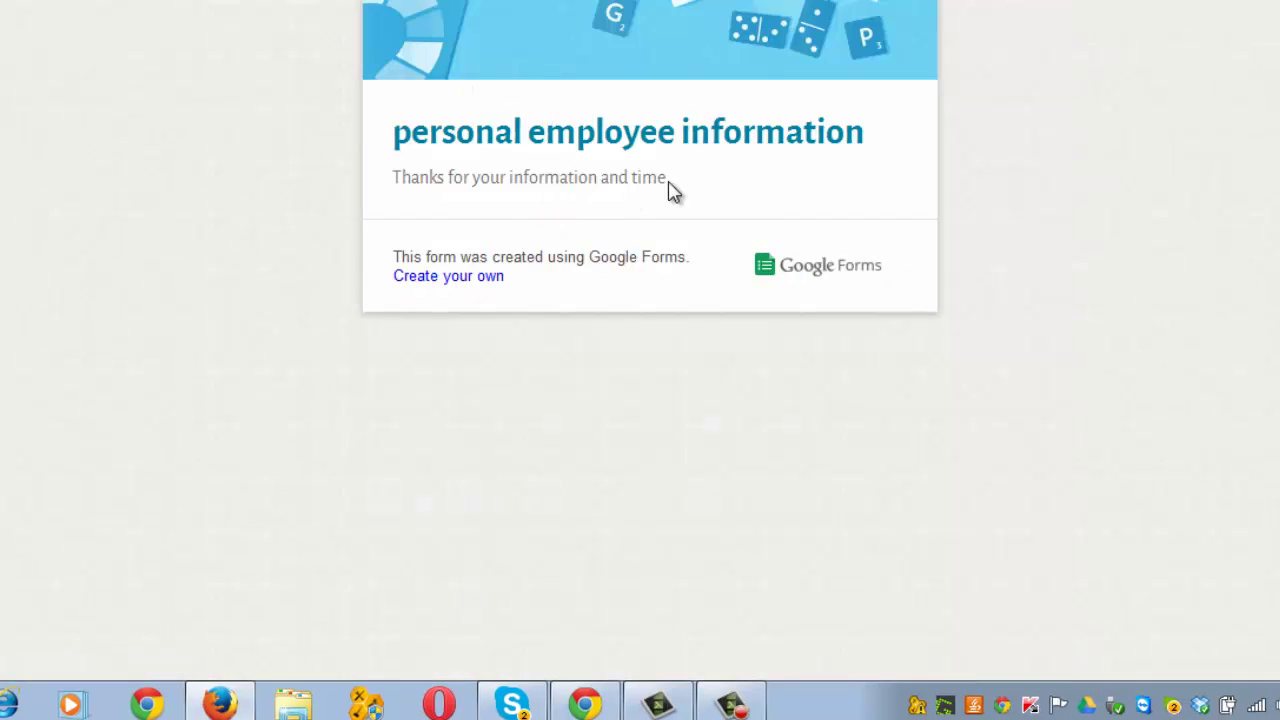
pyautogui.moveTo(669, 184); pyautogui.dragTo(394, 191)
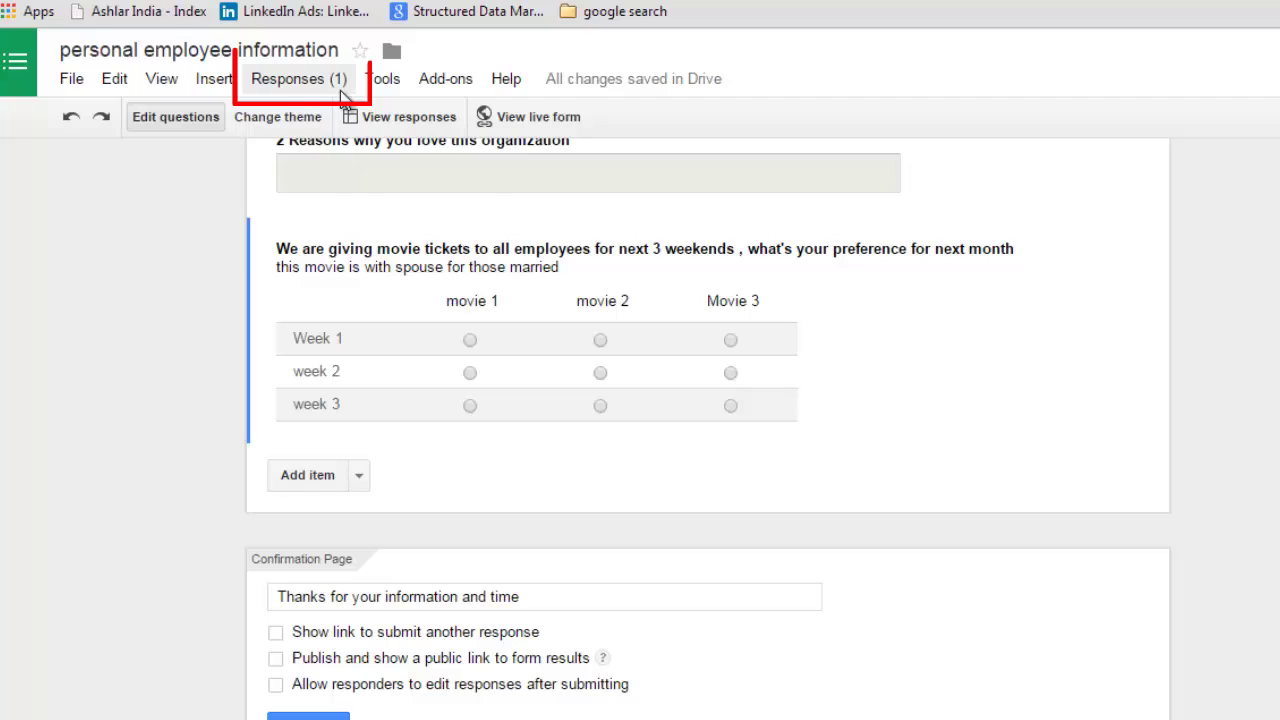
# Step: From the form editor, open the responses spreadsheet and look through the submitted answers column by column
pyautogui.click(338, 88)
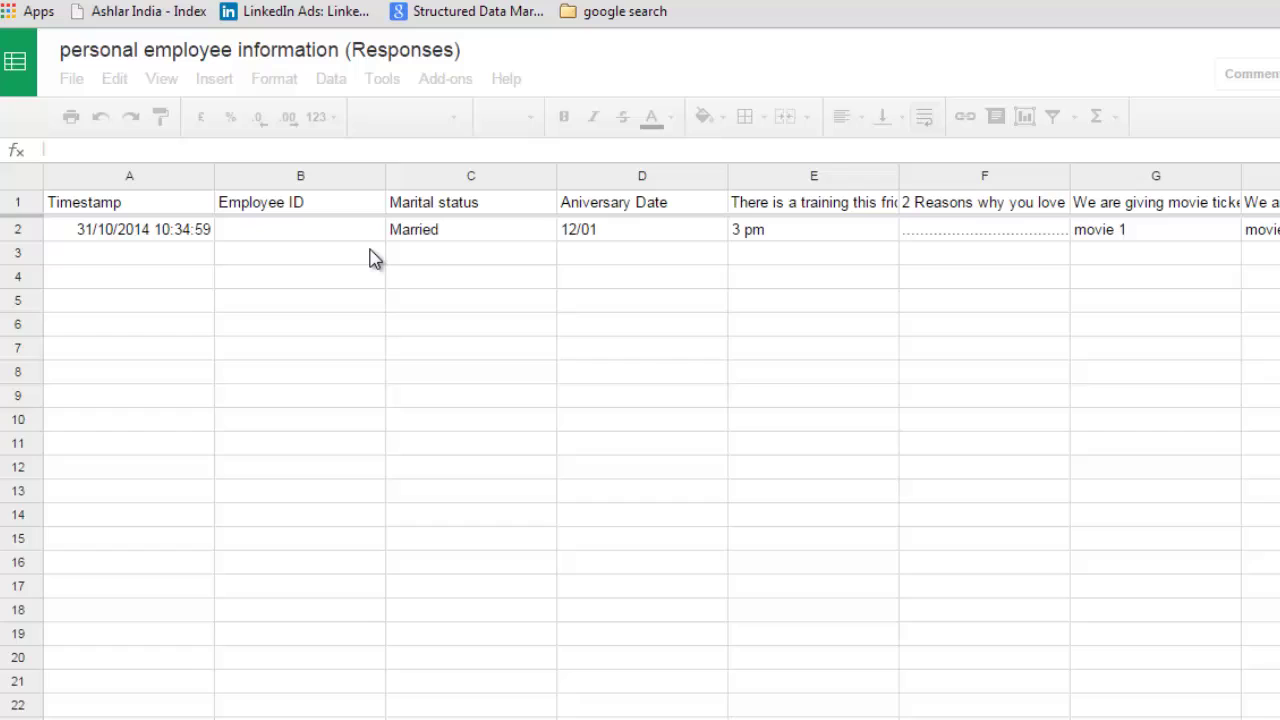
pyautogui.press('Right')
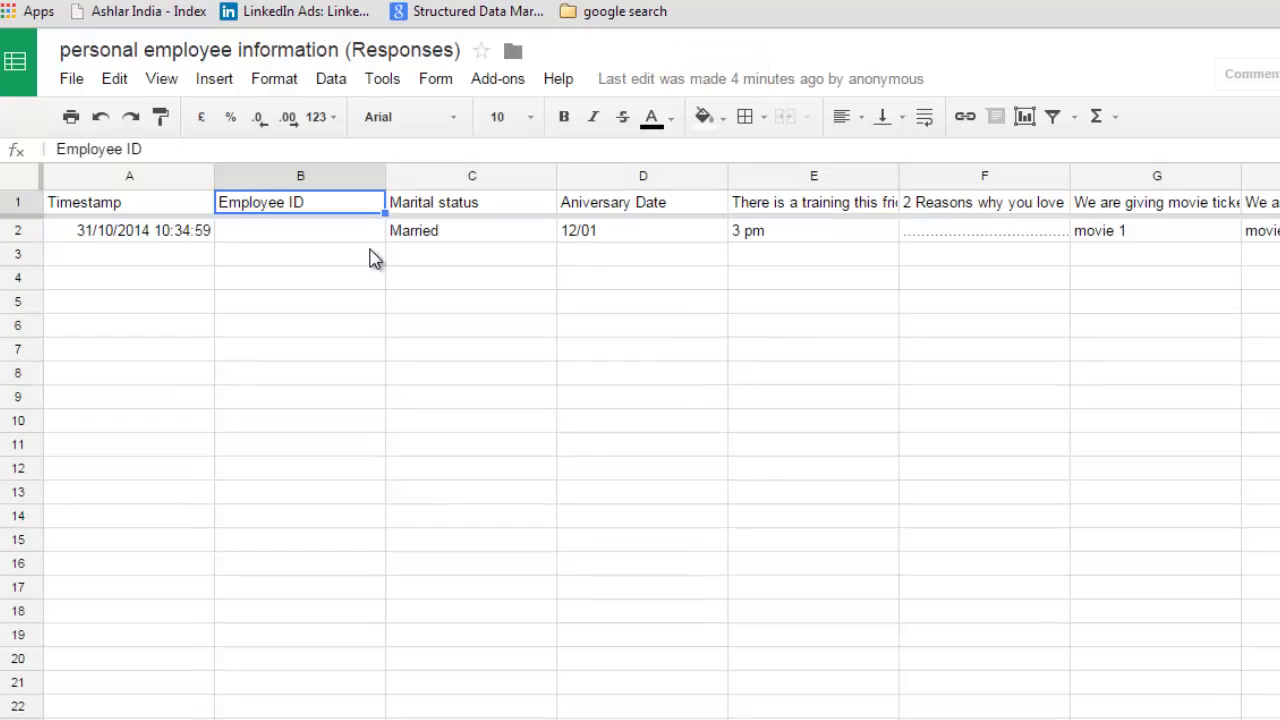
pyautogui.press('Right')
pyautogui.press('Right')
pyautogui.press('Right')
pyautogui.press('Right')
pyautogui.press('Right')
pyautogui.press('Right')
pyautogui.press('Right')
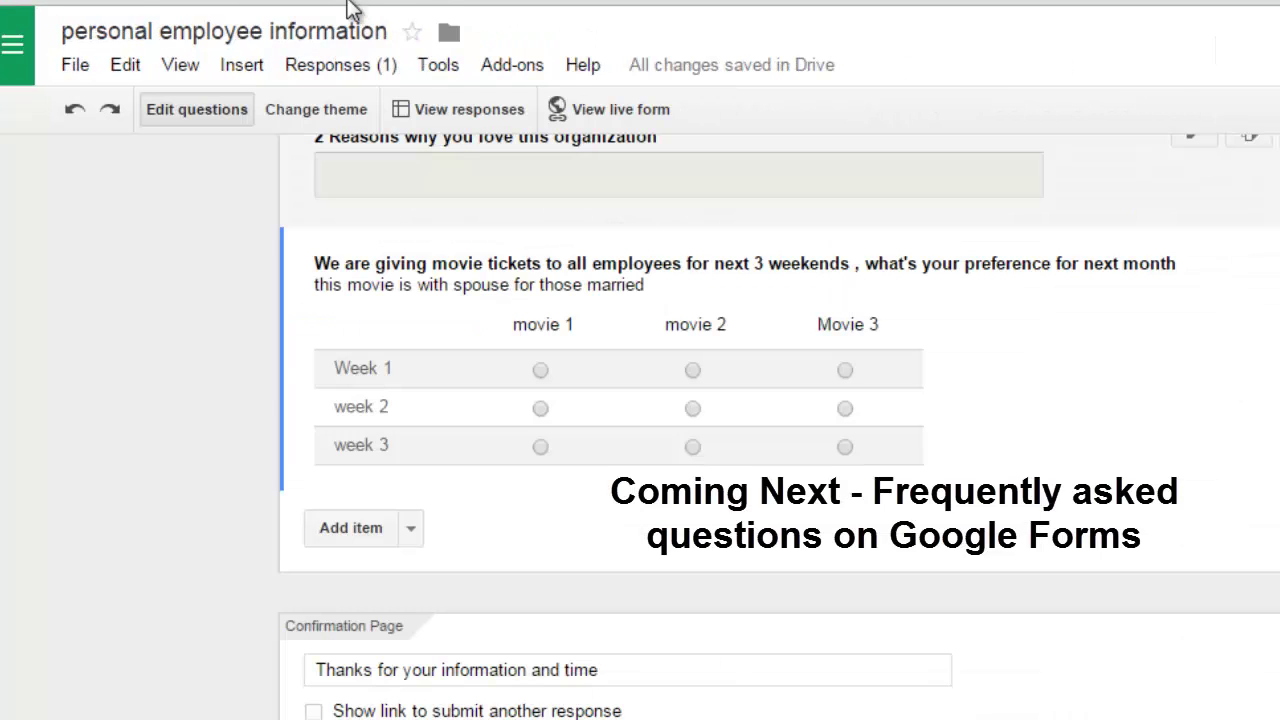
# Step: Open the form's summary of responses, look through the charts, and return to the form editor
pyautogui.click(340, 70)
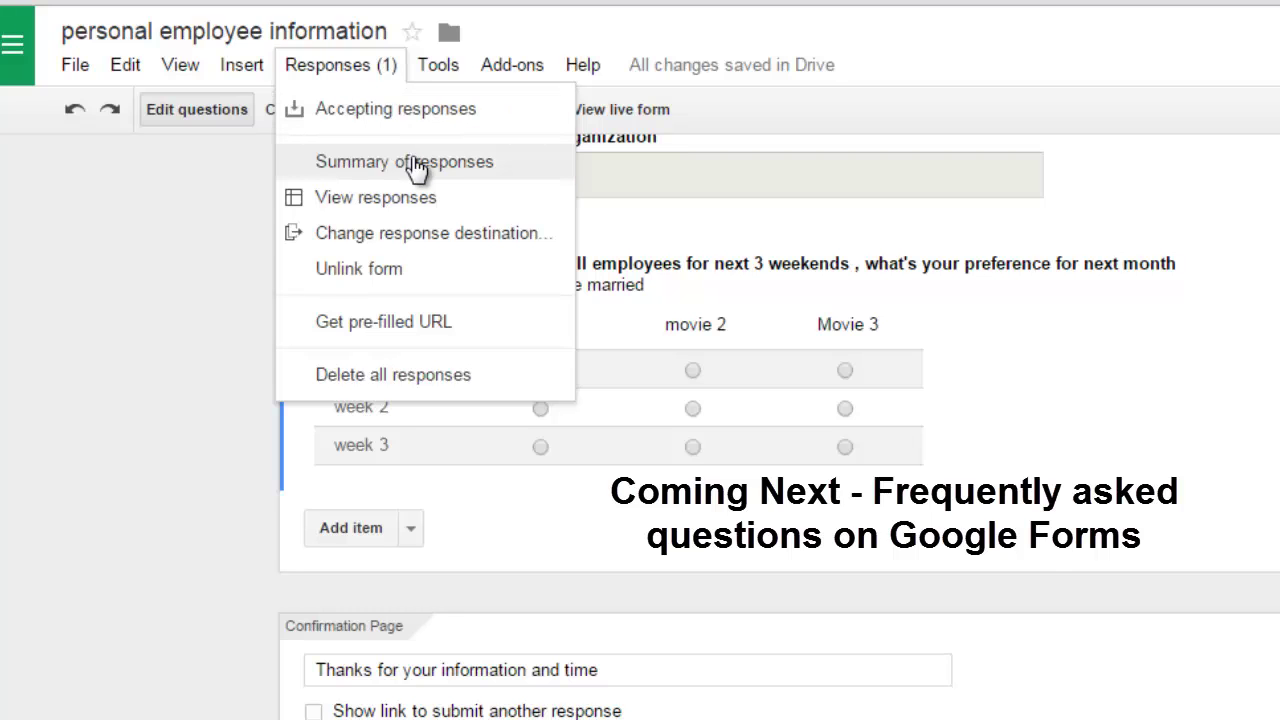
pyautogui.click(417, 165)
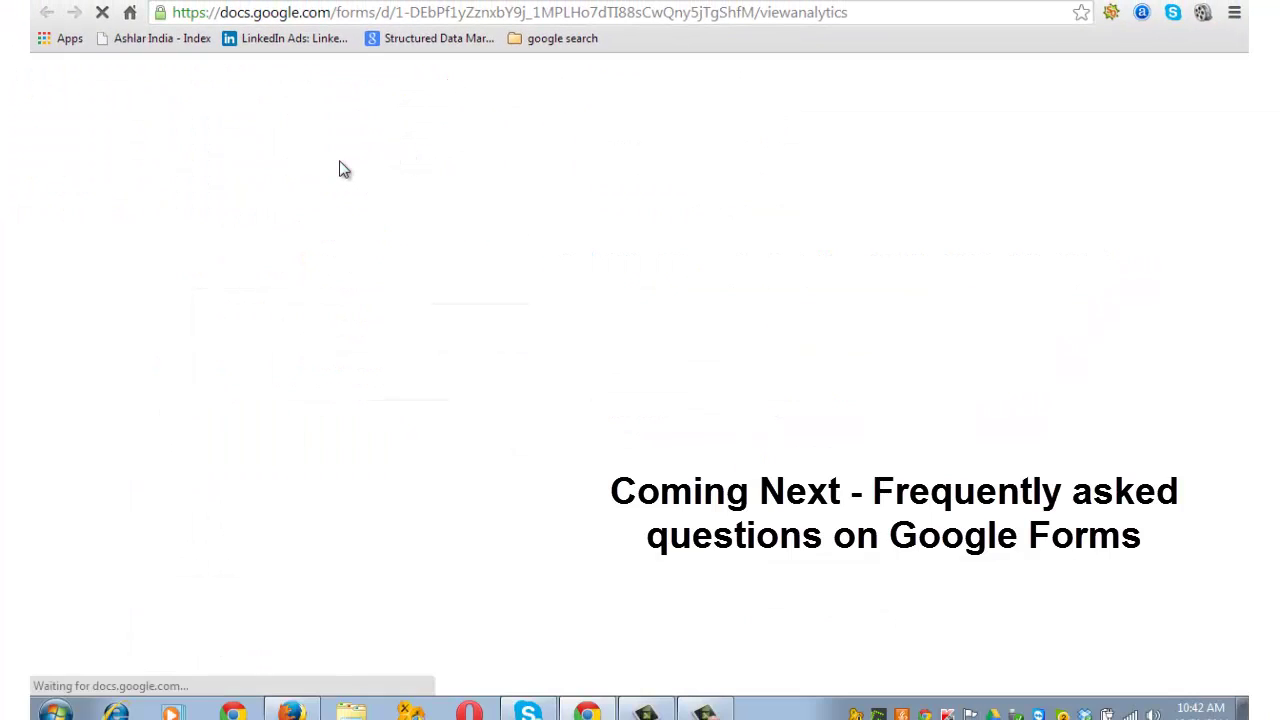
pyautogui.scroll(-3, 343, 168)
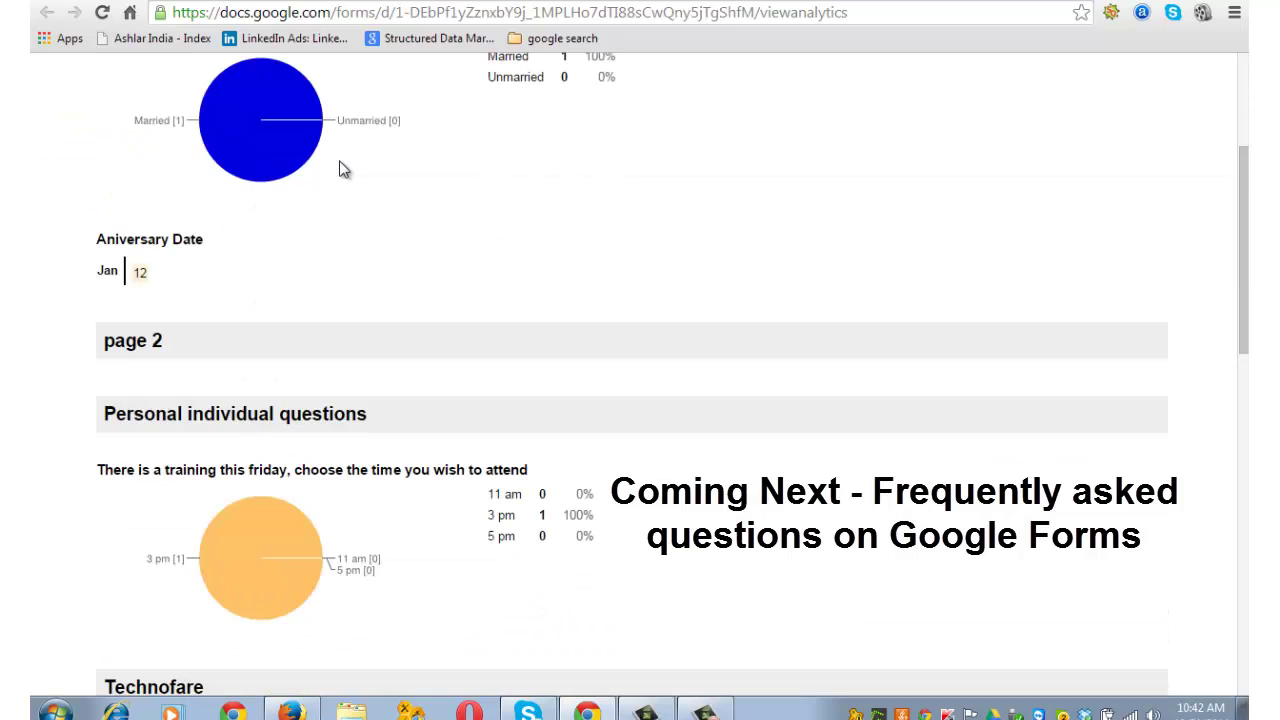
pyautogui.click(575, 3)
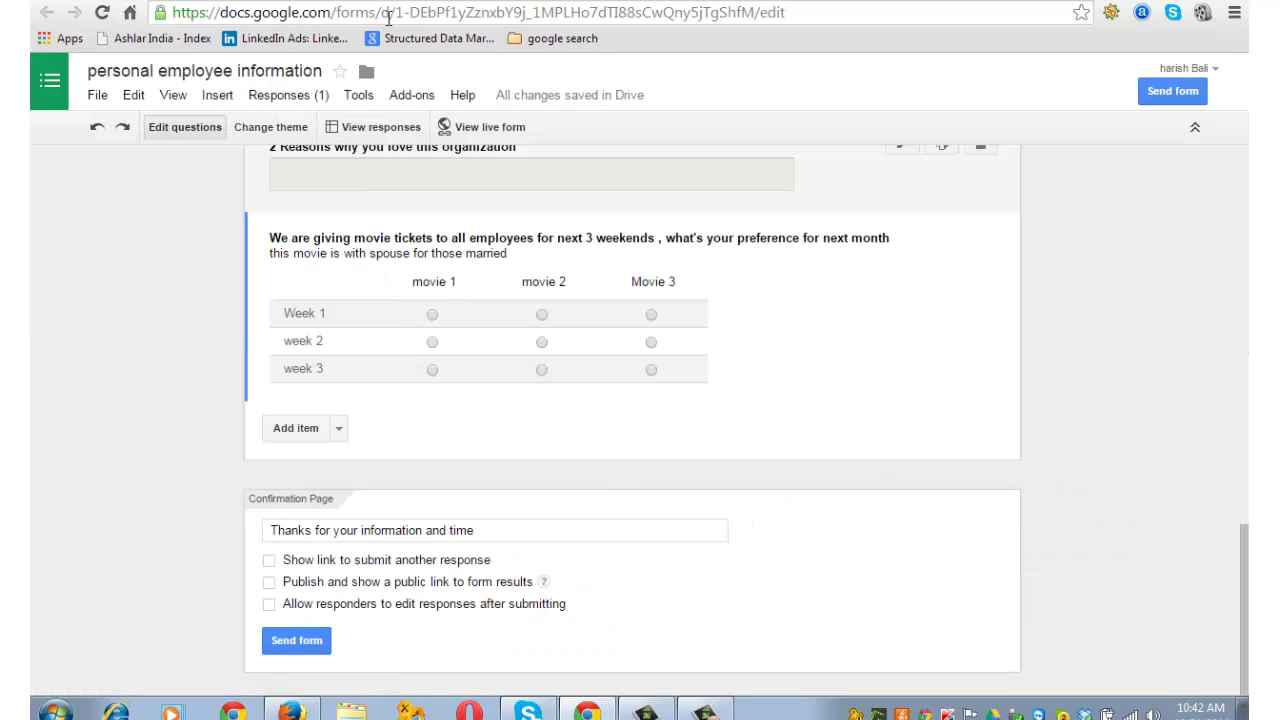
# Step: Examine the Change response destination options without applying them, and review the Unlink form command
pyautogui.click(315, 97)
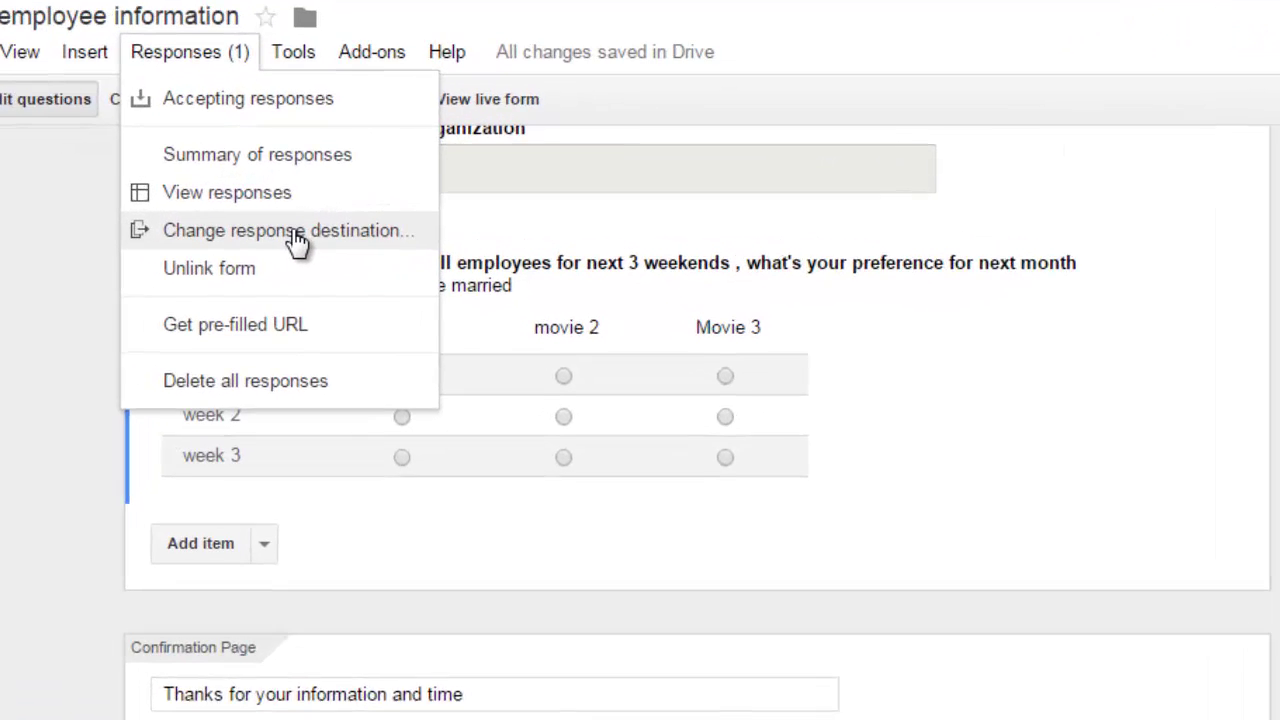
pyautogui.click(362, 218)
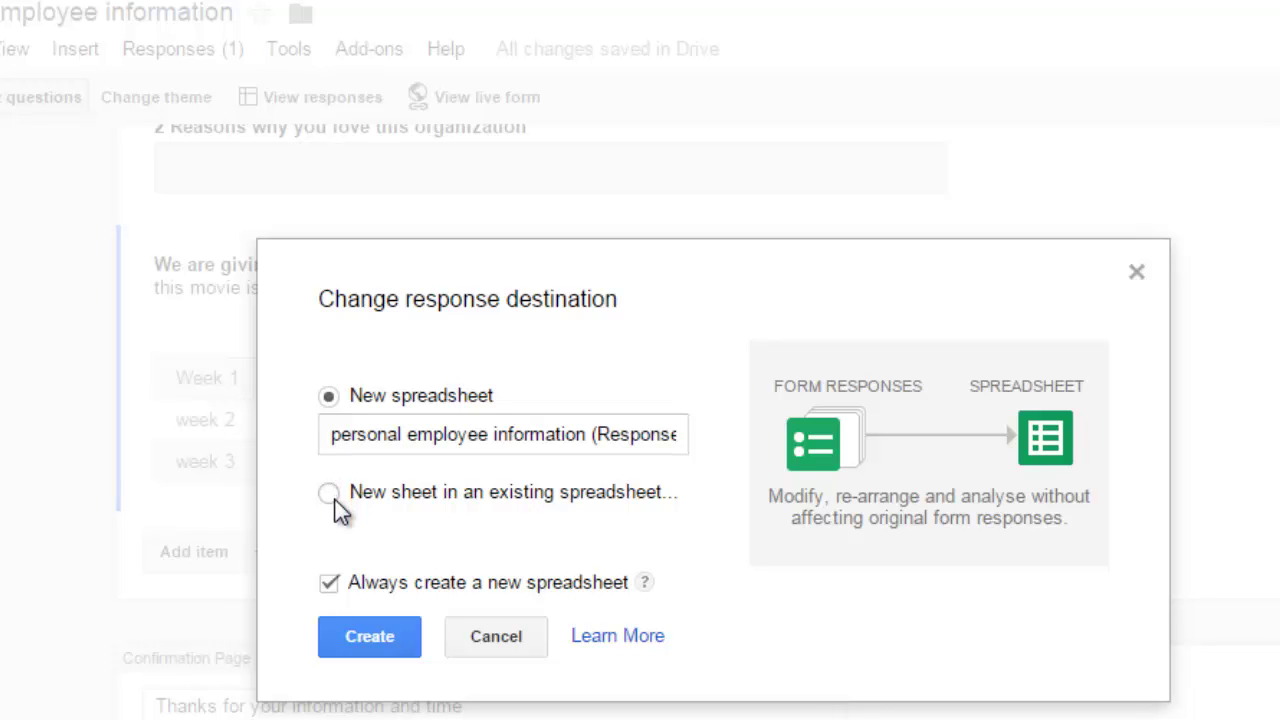
pyautogui.click(496, 636)
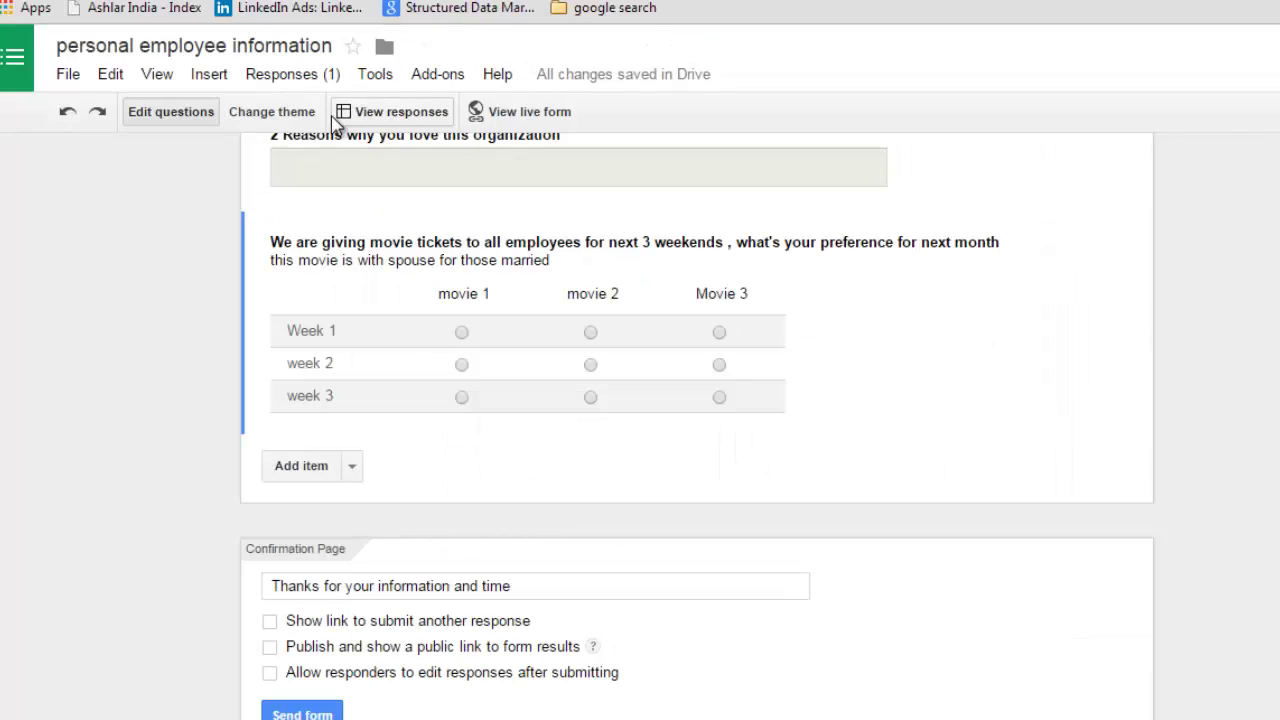
pyautogui.click(298, 76)
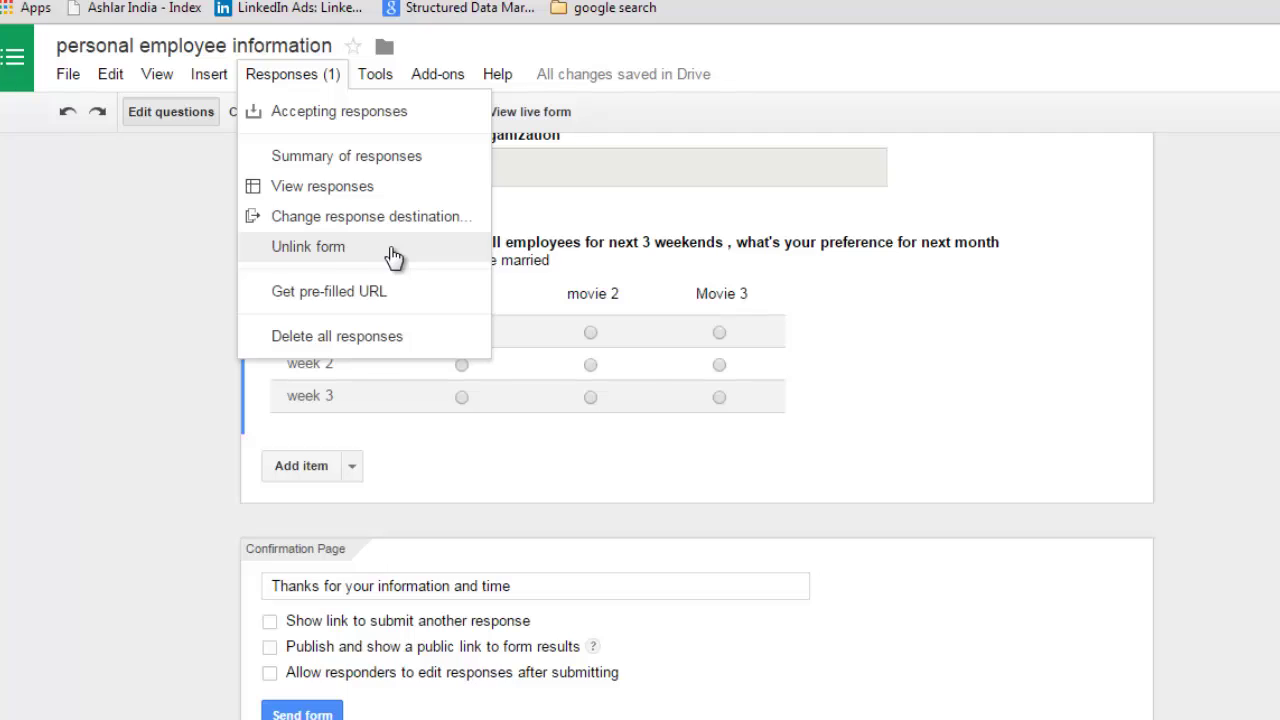
pyautogui.click(135, 346)
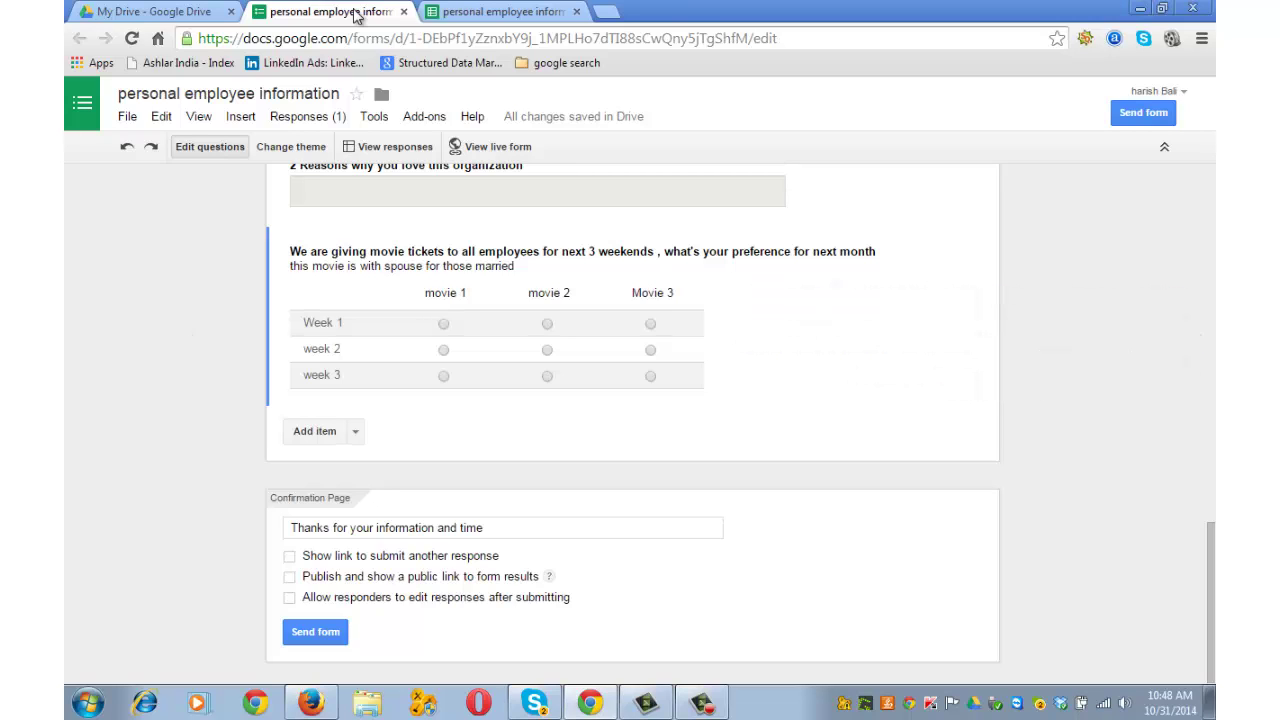
# Step: In the responses spreadsheet, save a notification rule that sends a daily digest email when a user submits a form
pyautogui.click(508, 14)
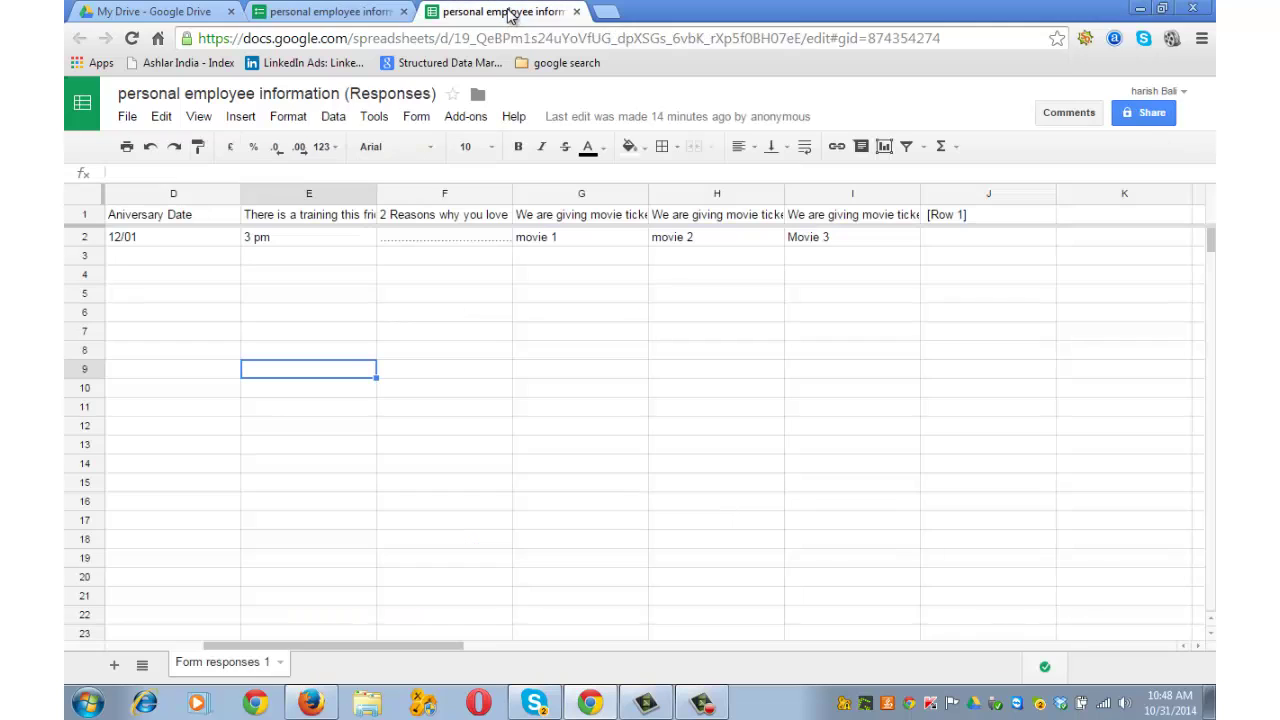
pyautogui.click(376, 122)
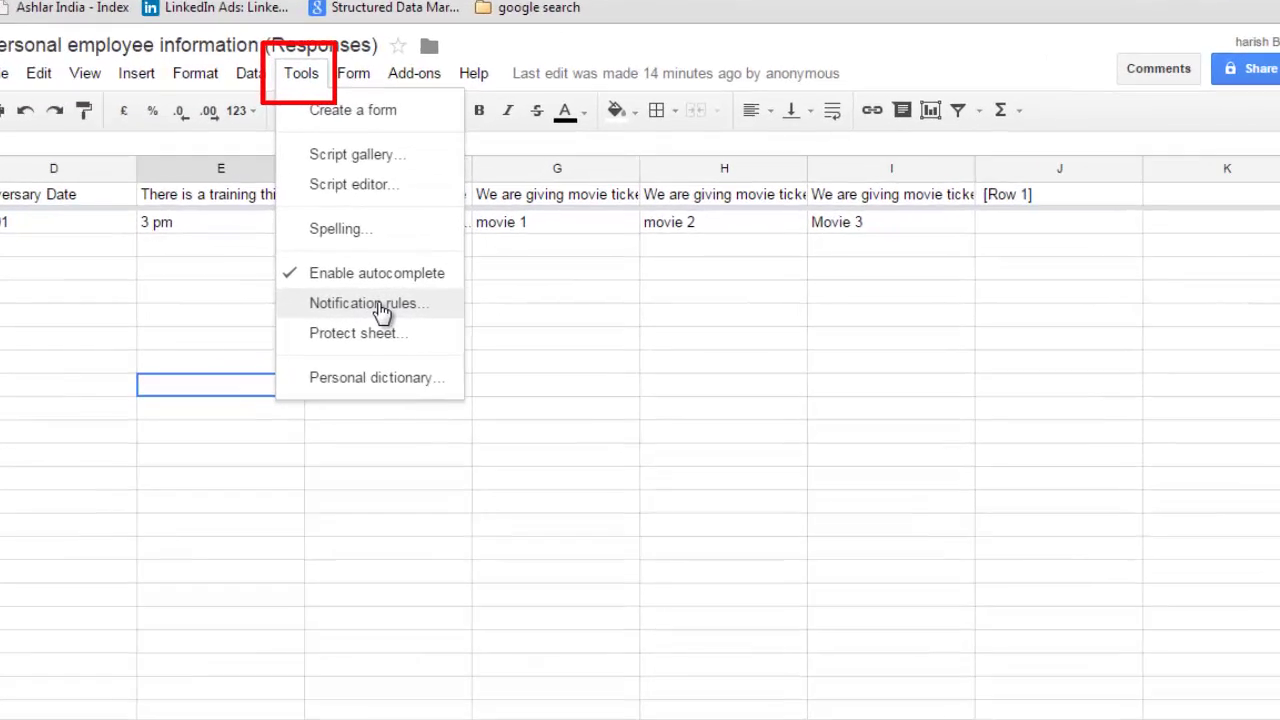
pyautogui.click(378, 305)
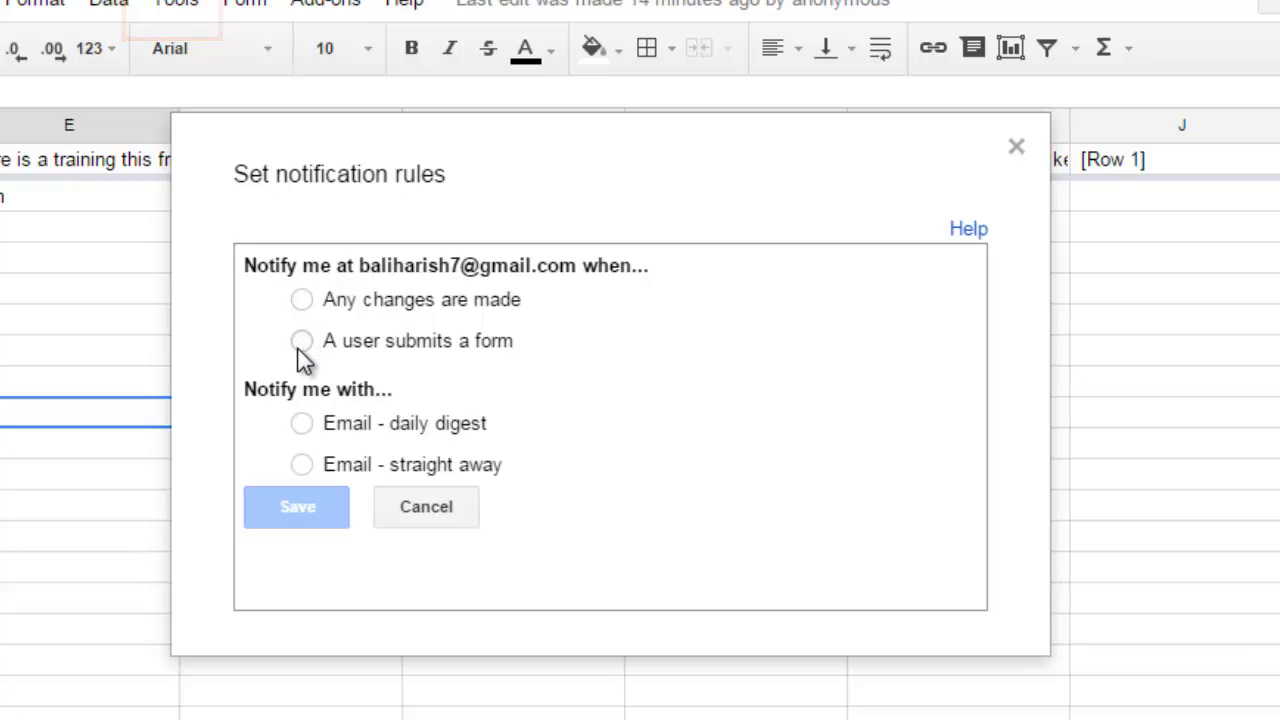
pyautogui.click(300, 340)
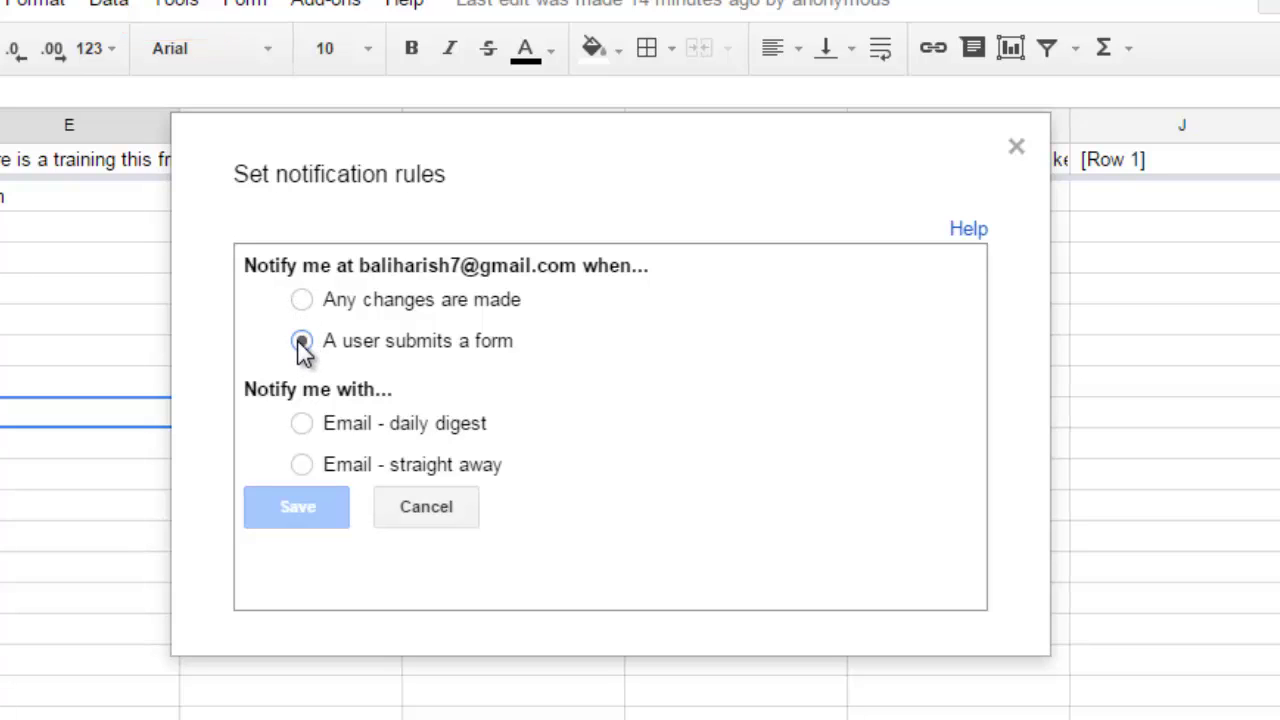
pyautogui.click(302, 424)
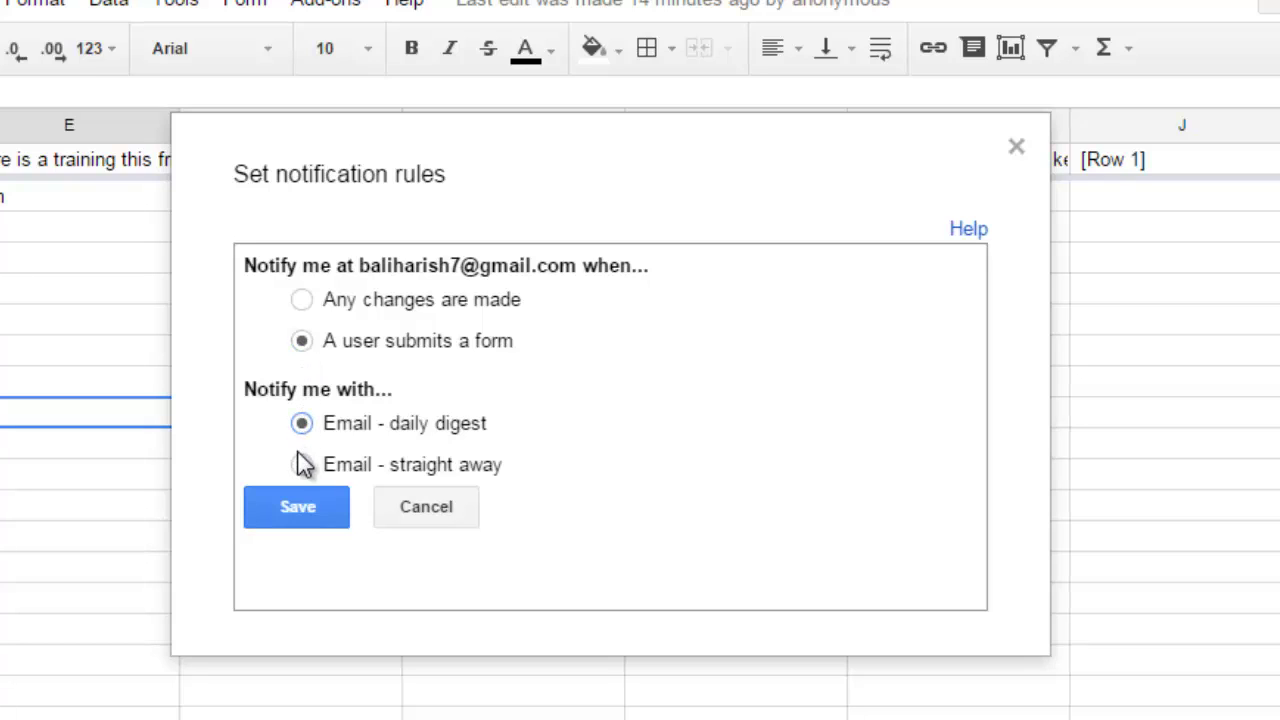
pyautogui.click(300, 507)
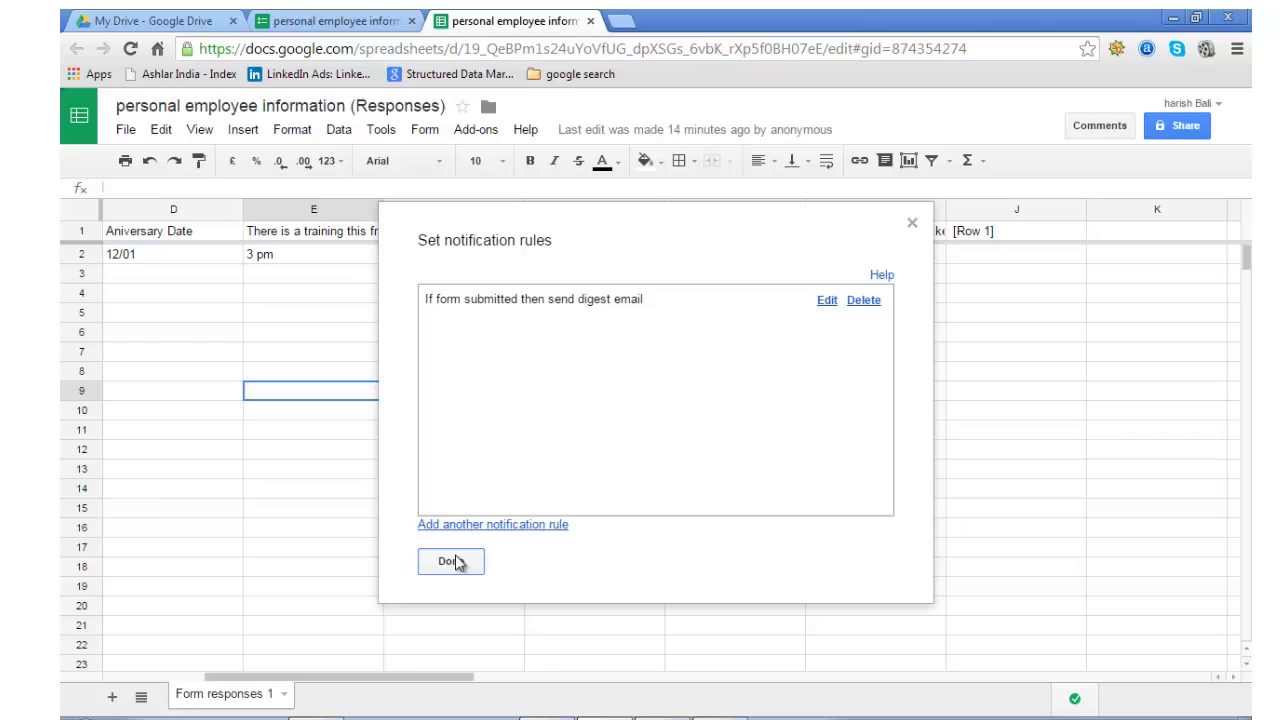
pyautogui.click(322, 660)
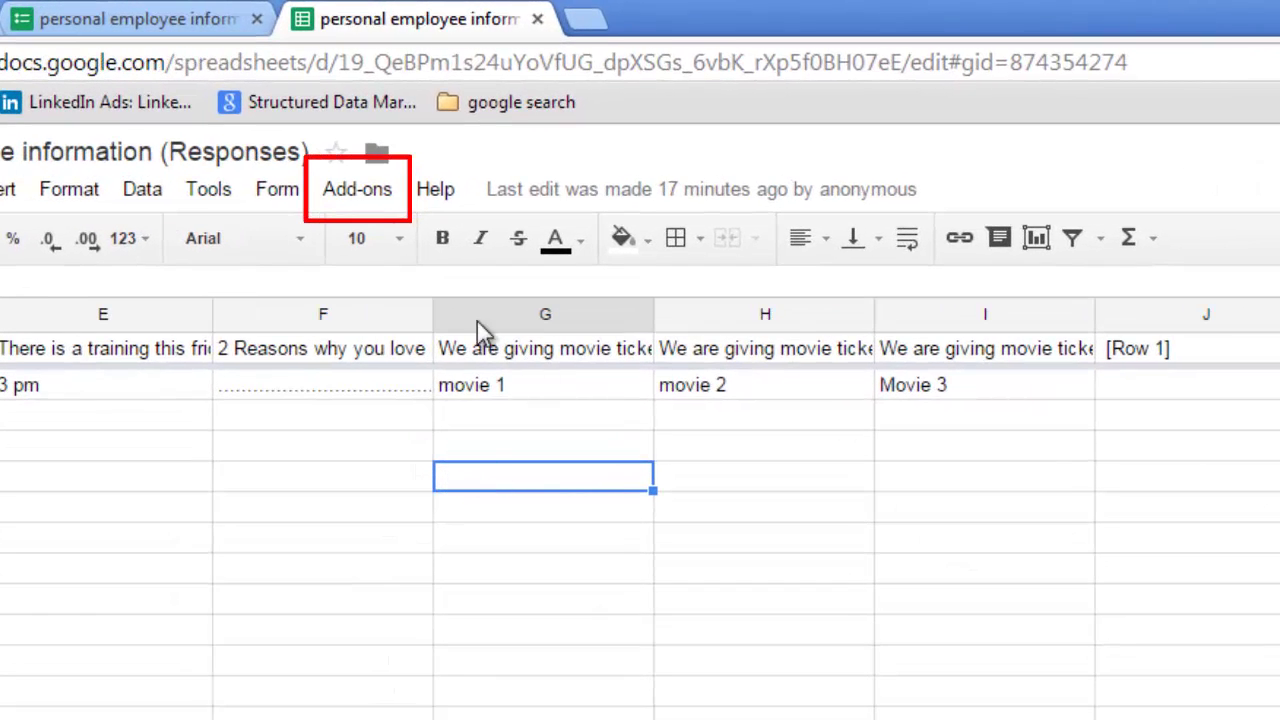
# Step: In Yet Another Mail Merge's form submission notification settings, enable notifying the address submitted by the form
pyautogui.click(378, 207)
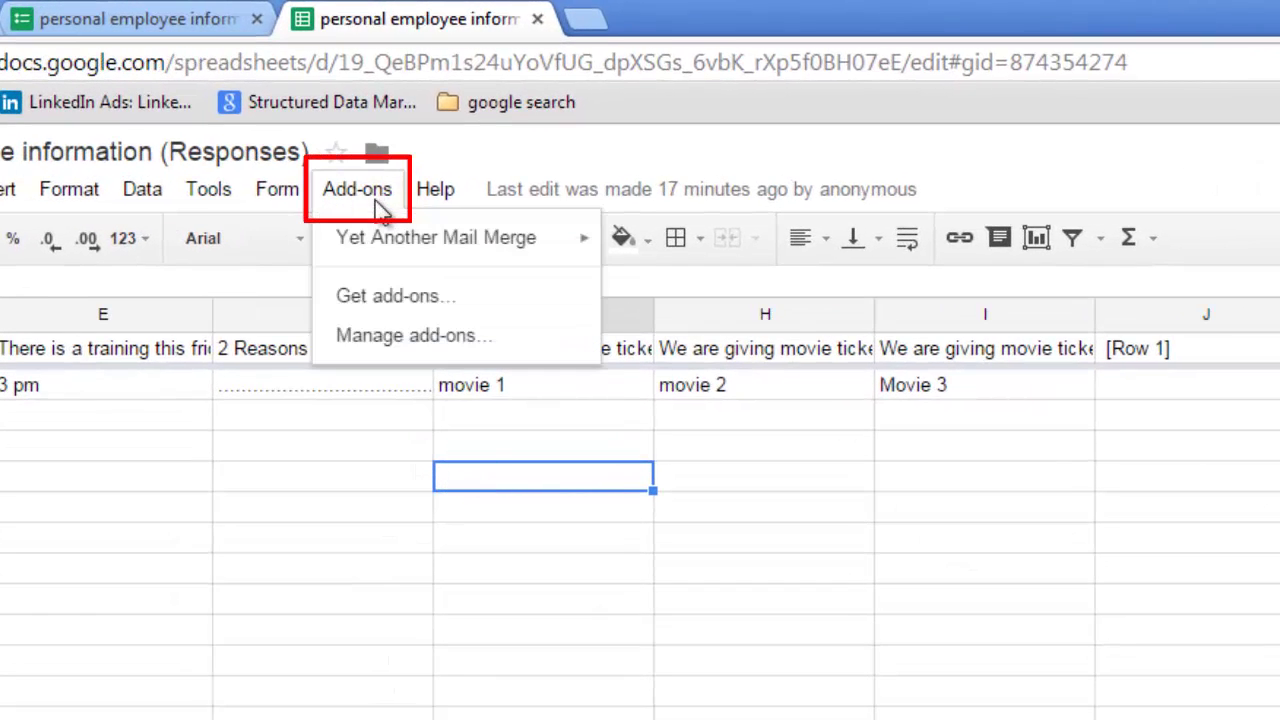
pyautogui.moveTo(405, 255)
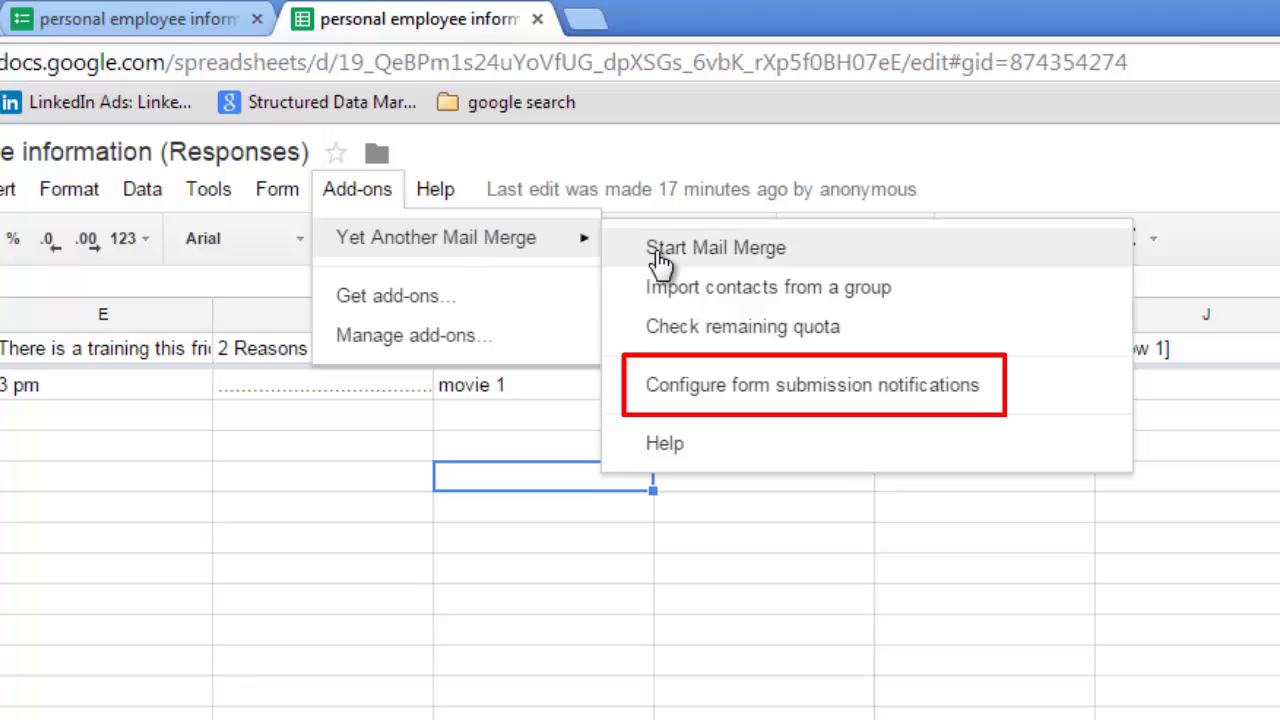
pyautogui.click(744, 396)
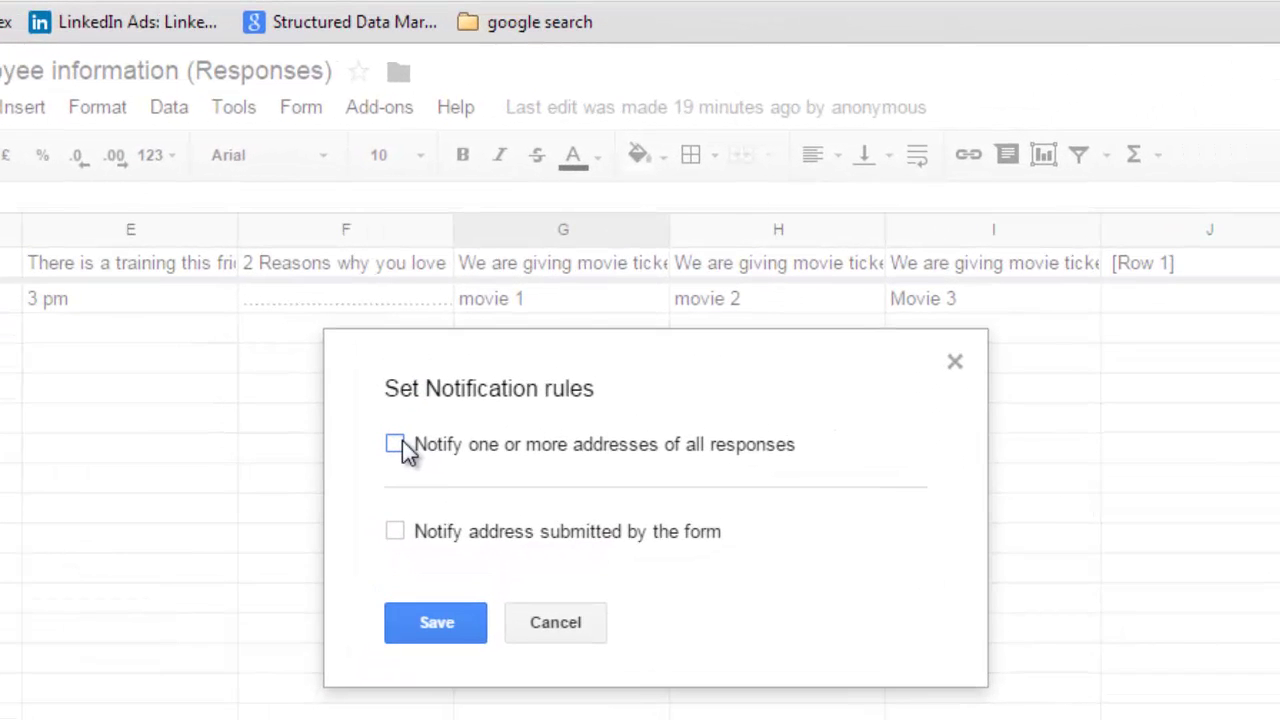
pyautogui.click(395, 532)
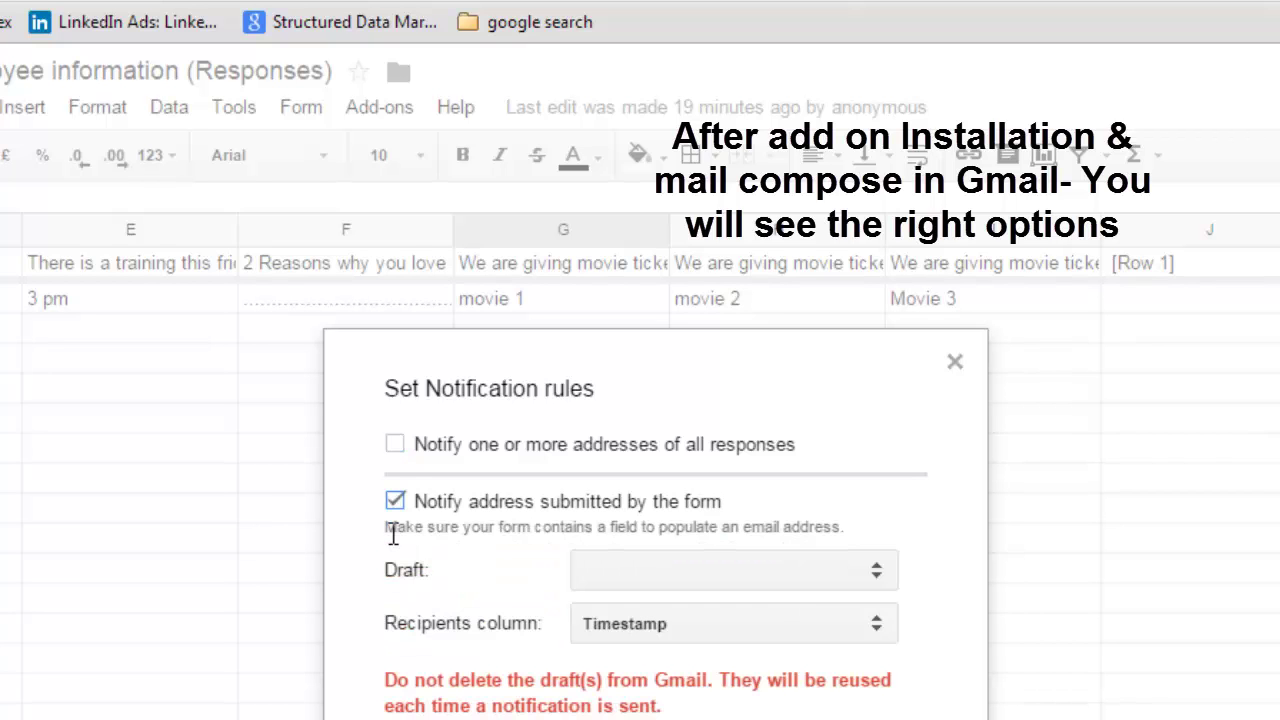
# Step: Use the draft "27th October performance on views" with Timestamp as the recipients column, and save the notification rules
pyautogui.click(691, 571)
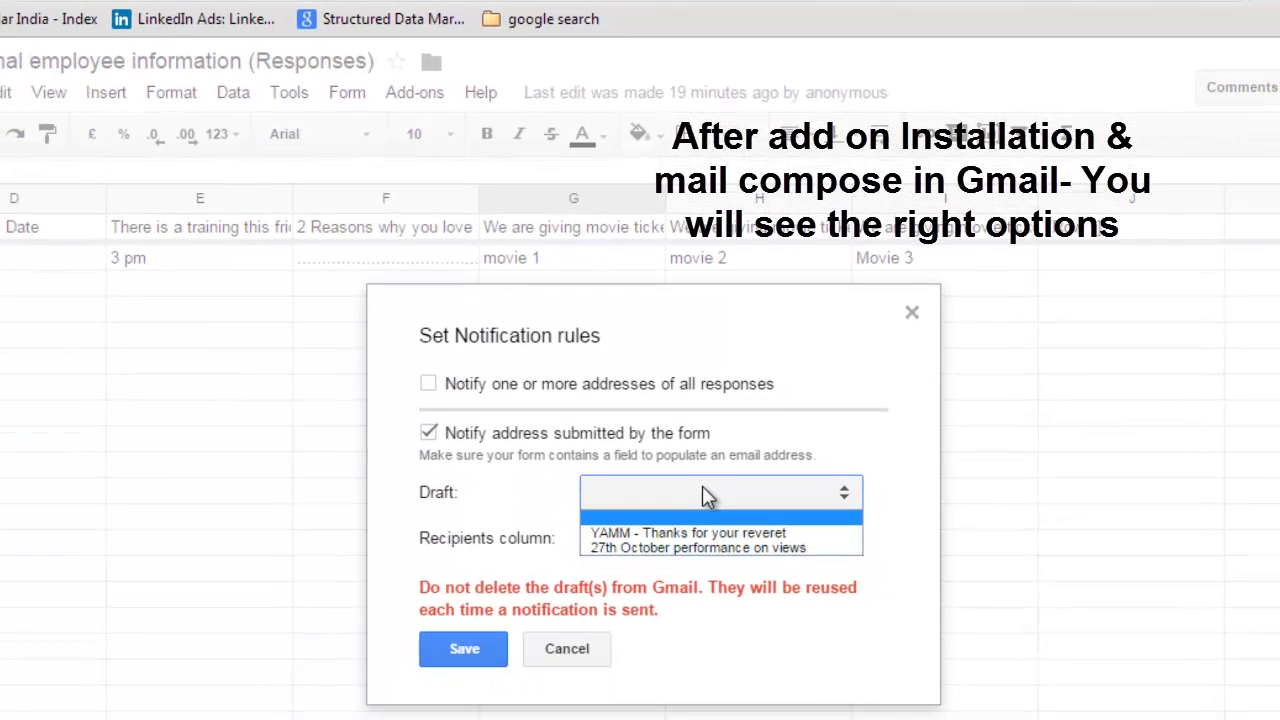
pyautogui.click(735, 549)
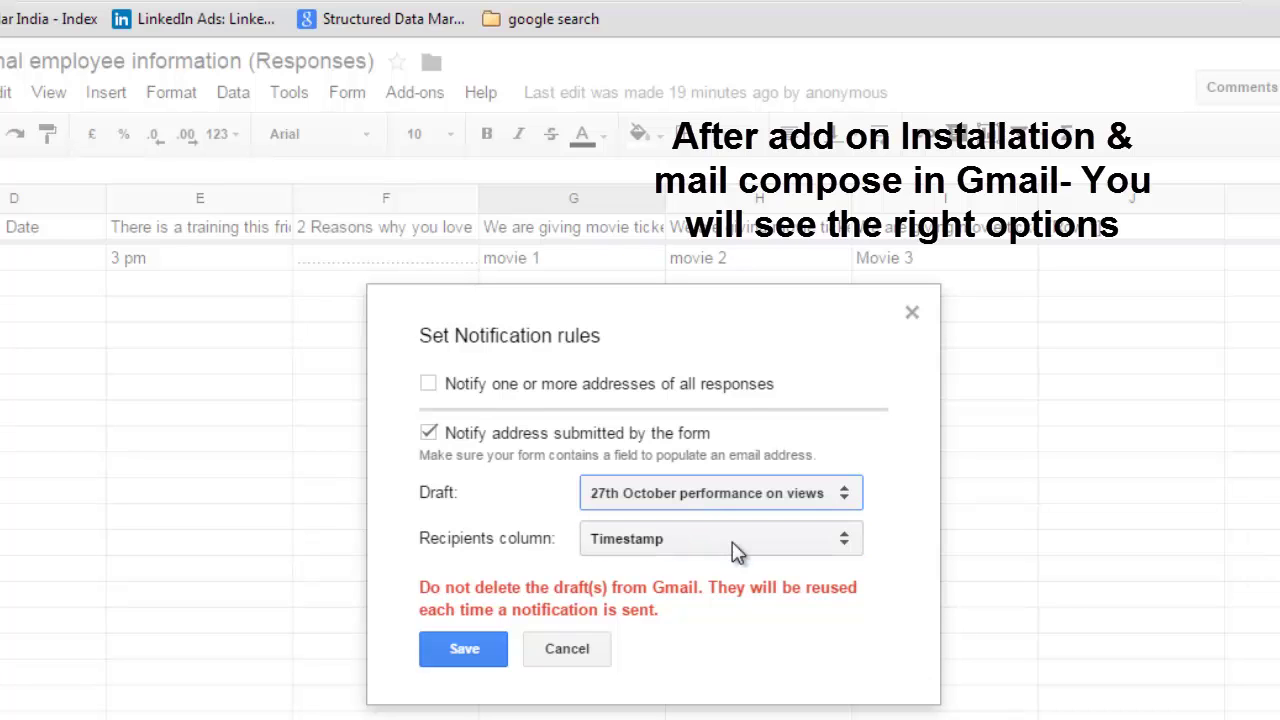
pyautogui.click(735, 550)
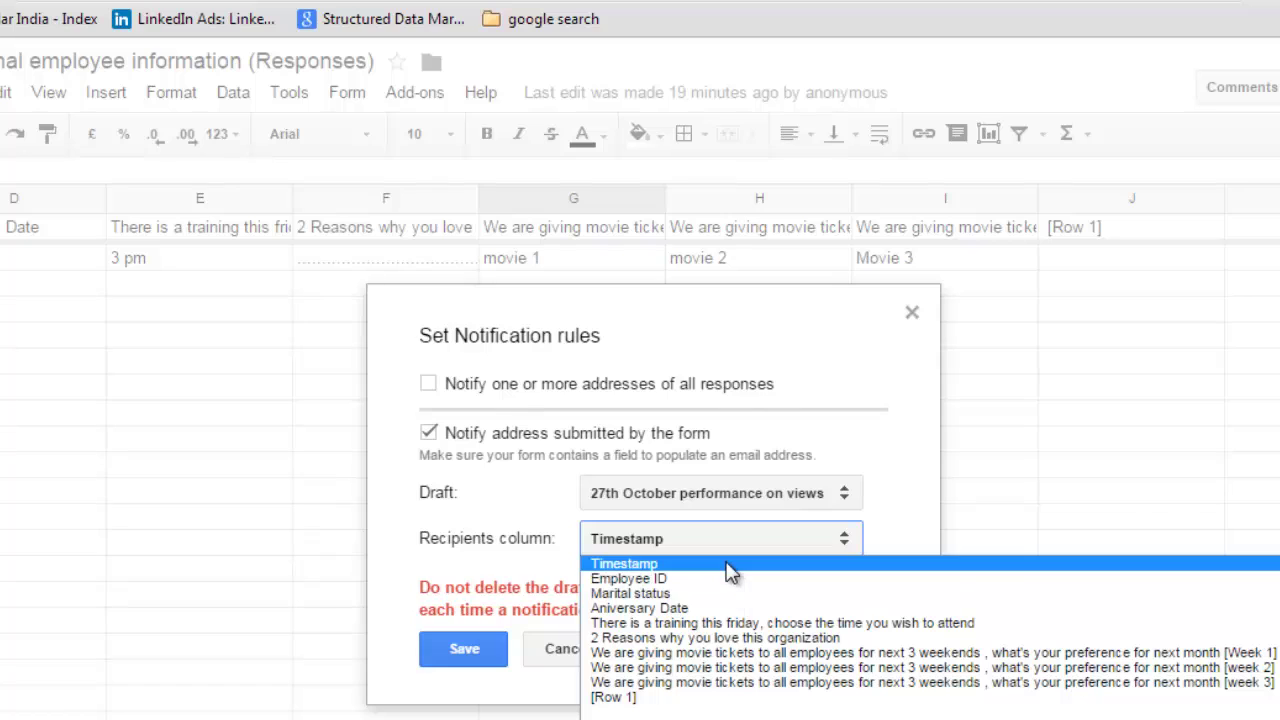
pyautogui.click(730, 566)
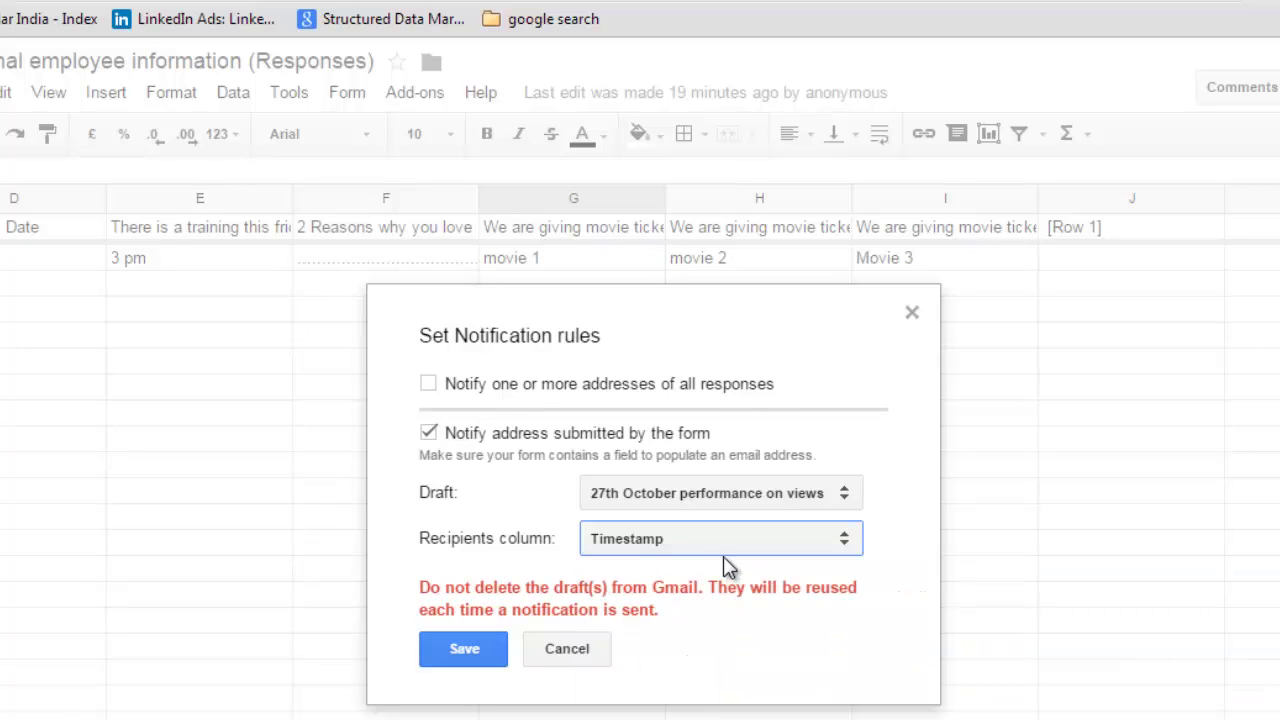
pyautogui.click(497, 655)
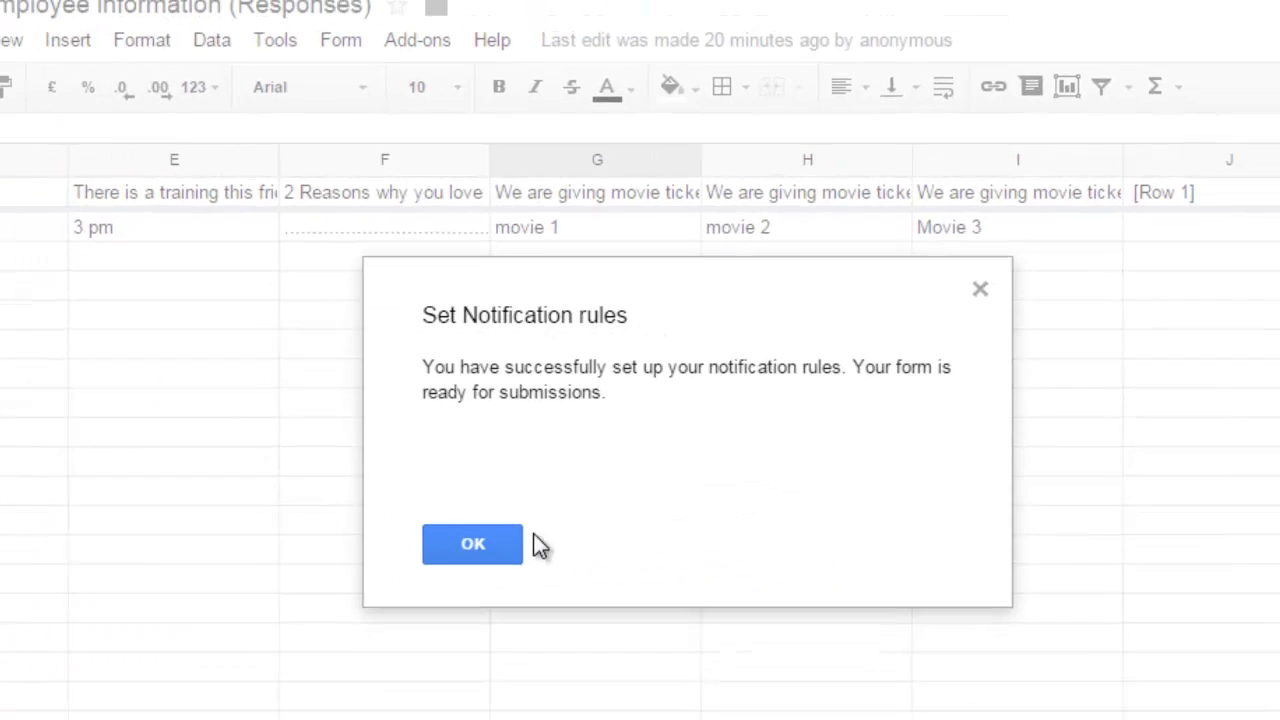
pyautogui.click(470, 619)
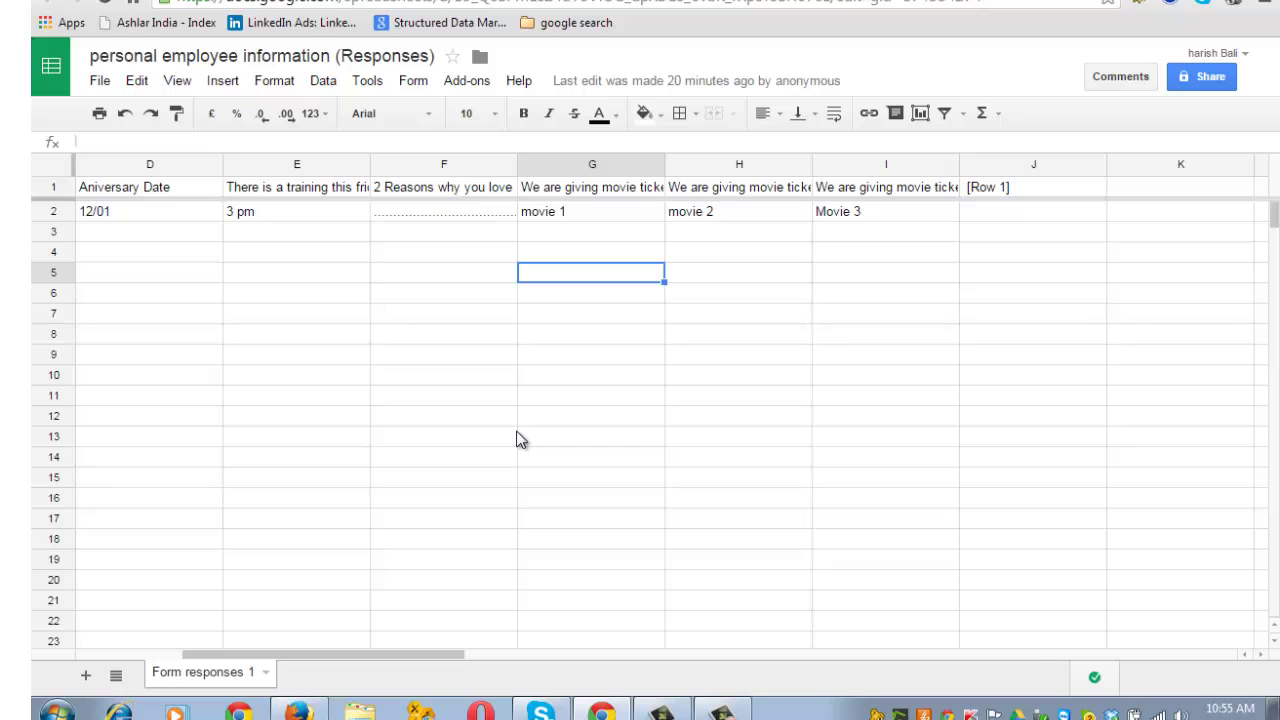